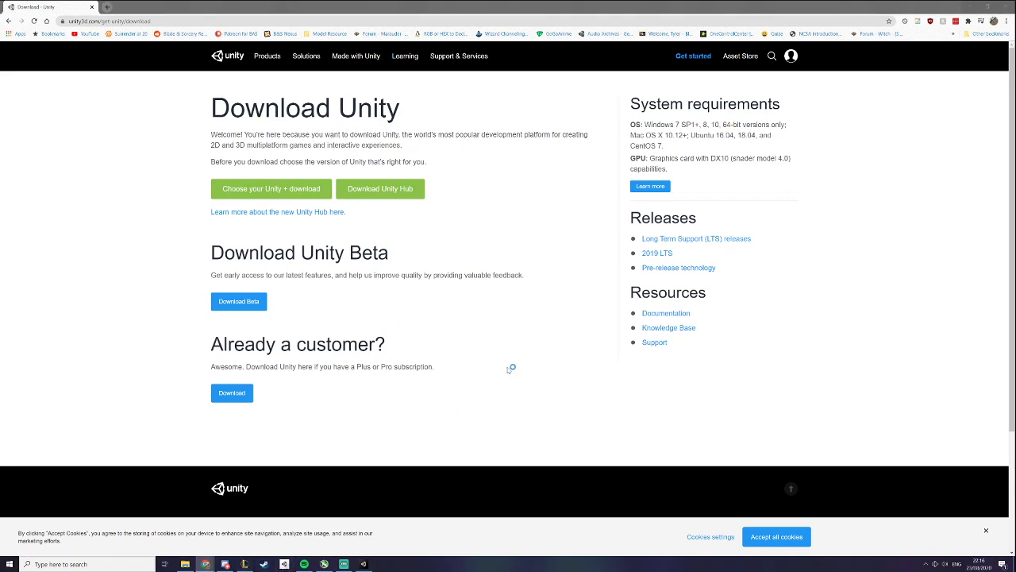
In Unity Hub, show the installed editors and start adding another Unity version
{"action": "left_click_drag", "start_coordinate": [661, 73], "coordinate": [470, 77]}
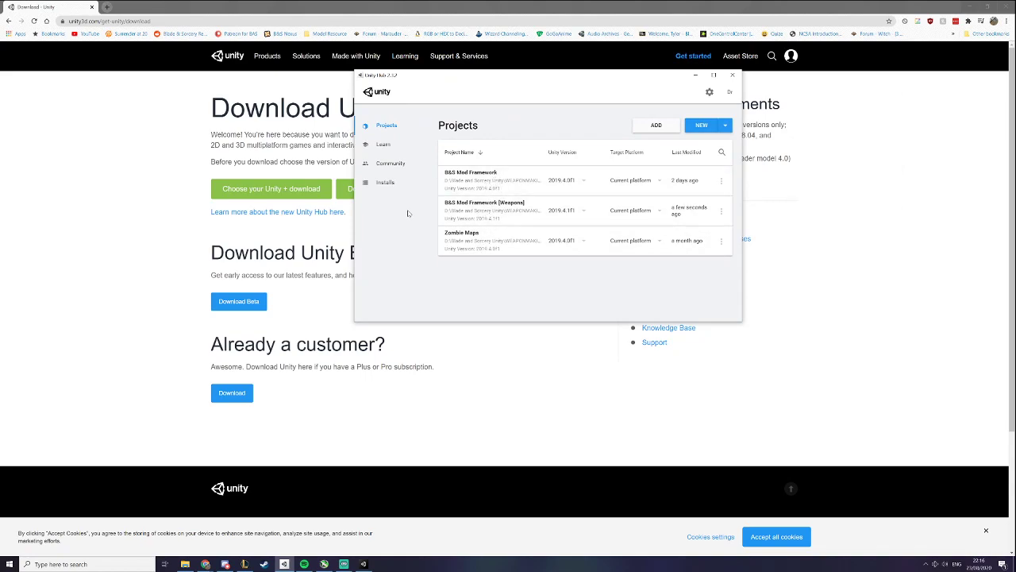
{"action": "left_click", "coordinate": [405, 185]}
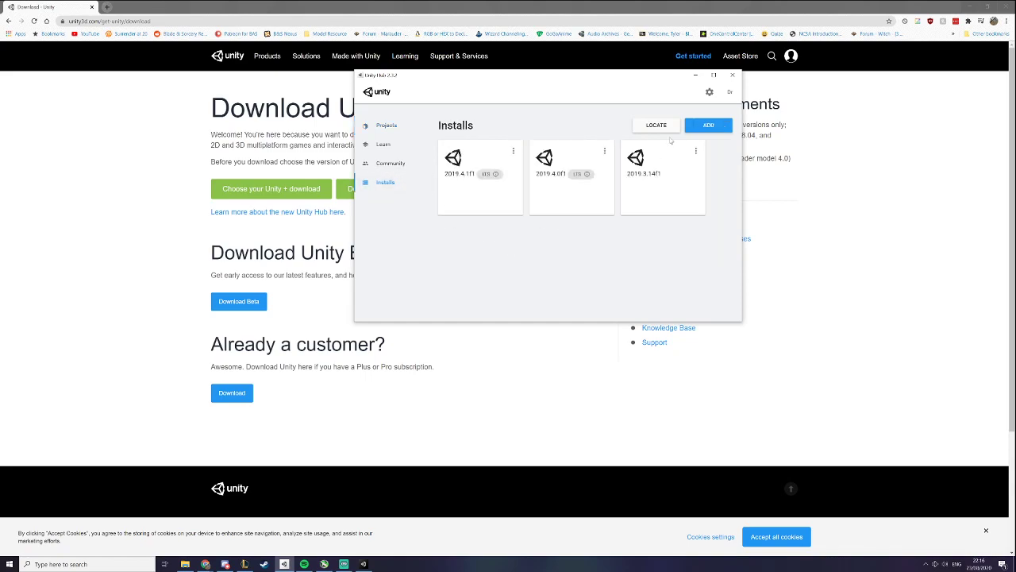
{"action": "left_click", "coordinate": [698, 127]}
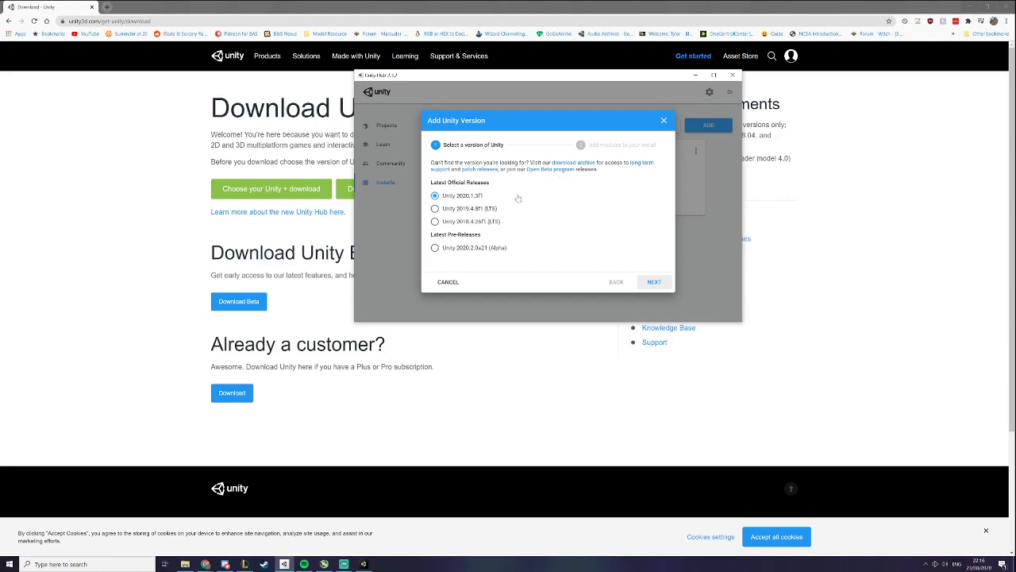
Open the Unity download archive and go through the Unity 2019.x releases down to 2019.4.1
{"action": "left_click", "coordinate": [586, 164]}
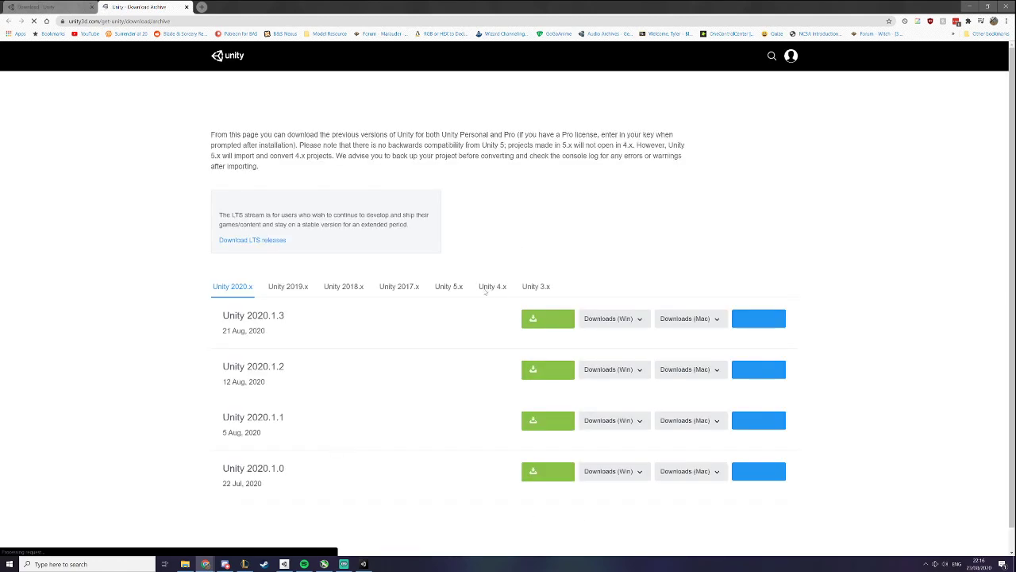
{"action": "left_click", "coordinate": [289, 263]}
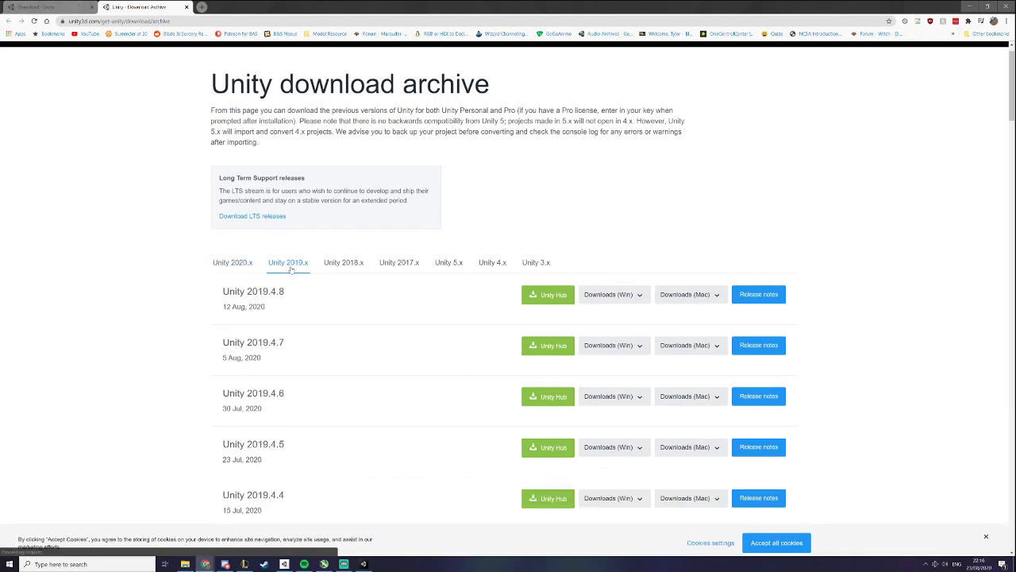
{"action": "scroll", "coordinate": [408, 347], "scroll_direction": "down", "scroll_amount": 2}
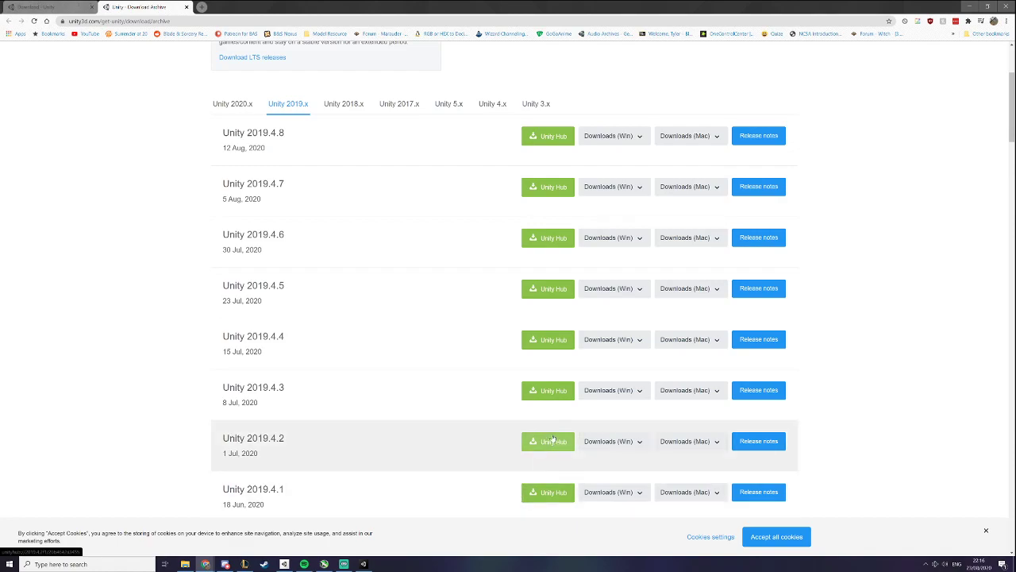
Back in Unity Hub, review the optional modules for Unity 2020.1.3f1, abandon the installation and return to the project list
{"action": "left_click", "coordinate": [284, 564]}
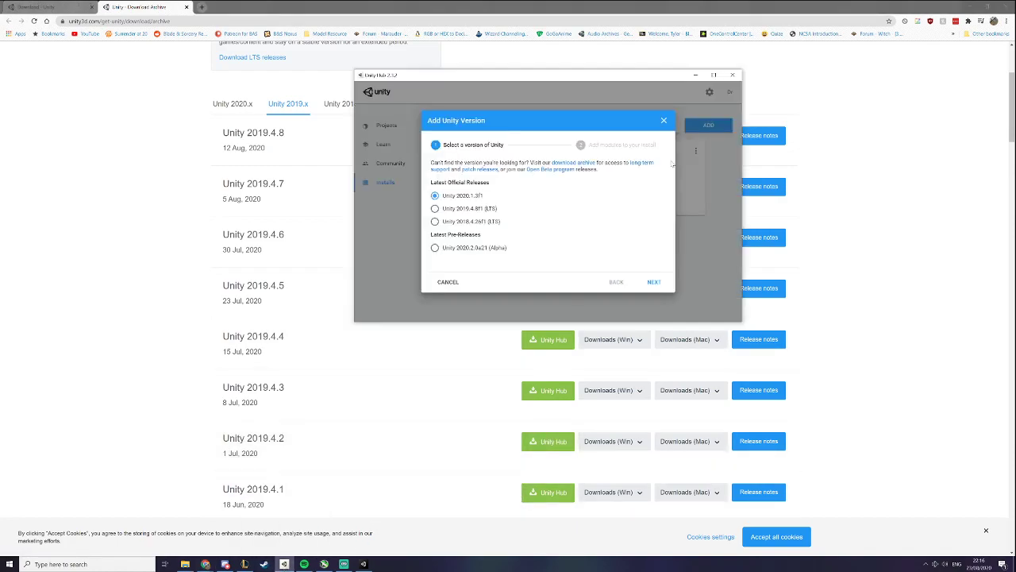
{"action": "left_click", "coordinate": [651, 283]}
{"action": "scroll", "coordinate": [488, 199], "scroll_direction": "down", "scroll_amount": 5}
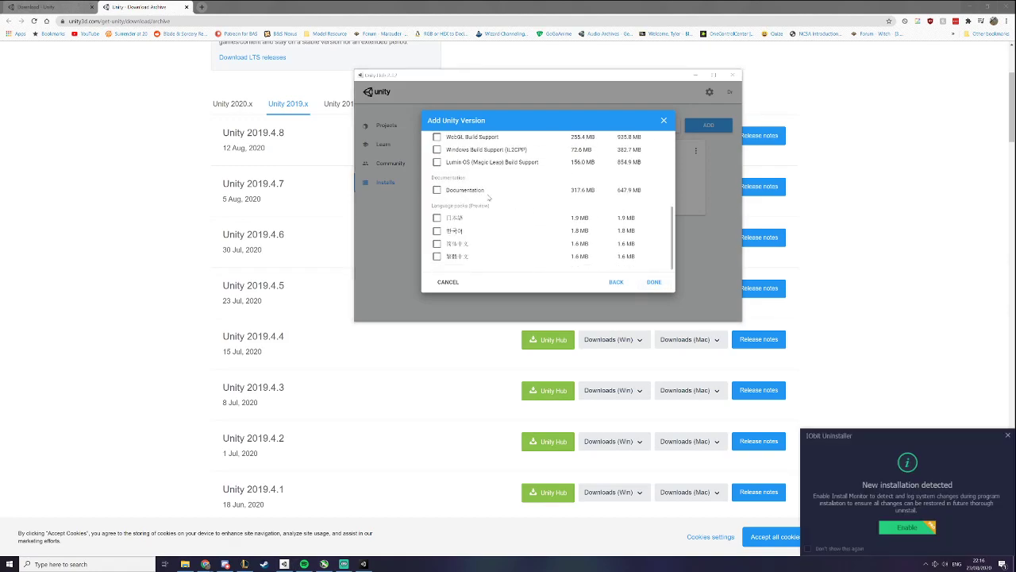
{"action": "scroll", "coordinate": [490, 224], "scroll_direction": "up", "scroll_amount": 5}
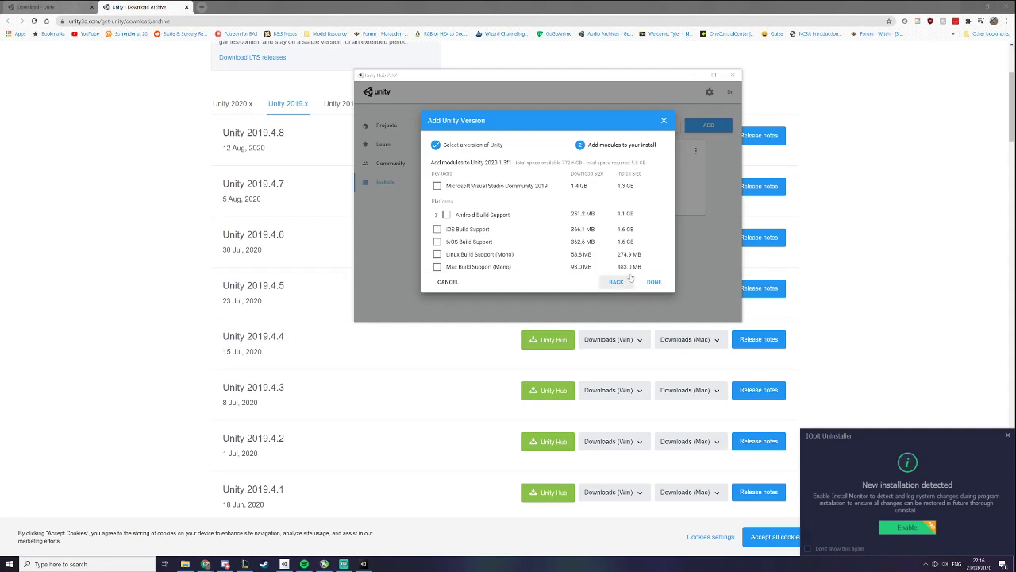
{"action": "left_click", "coordinate": [664, 122]}
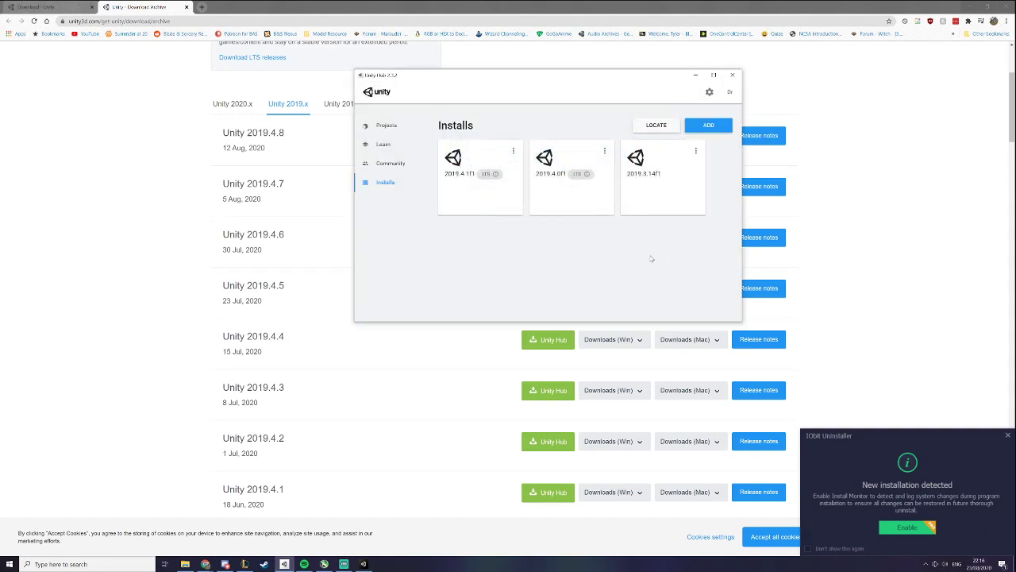
{"action": "left_click", "coordinate": [388, 125]}
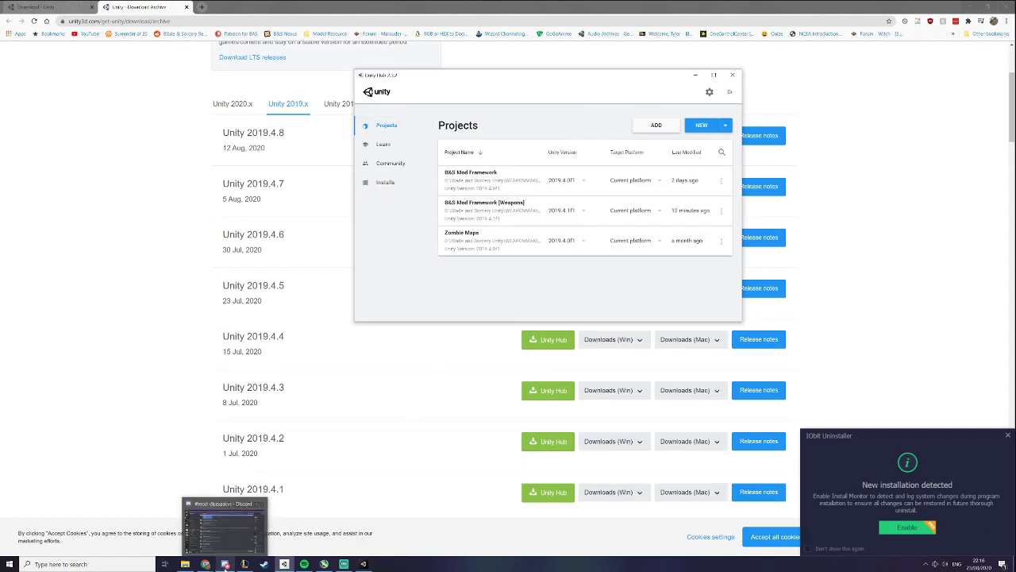
Switch to Discord, open the BasSDK GitHub link from the modding-howto channel and download the repository as a ZIP
{"action": "left_click", "coordinate": [226, 565]}
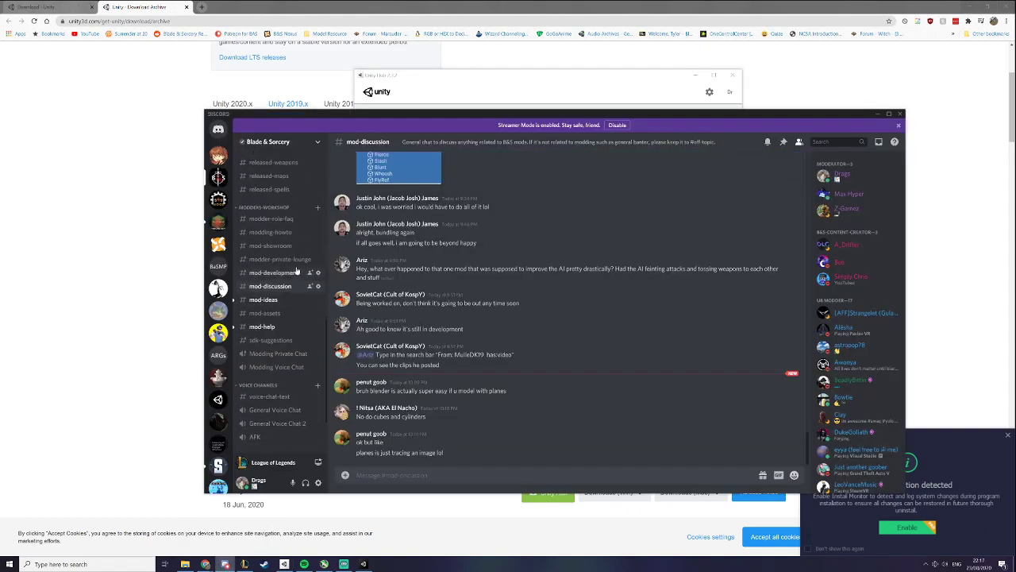
{"action": "left_click", "coordinate": [295, 233]}
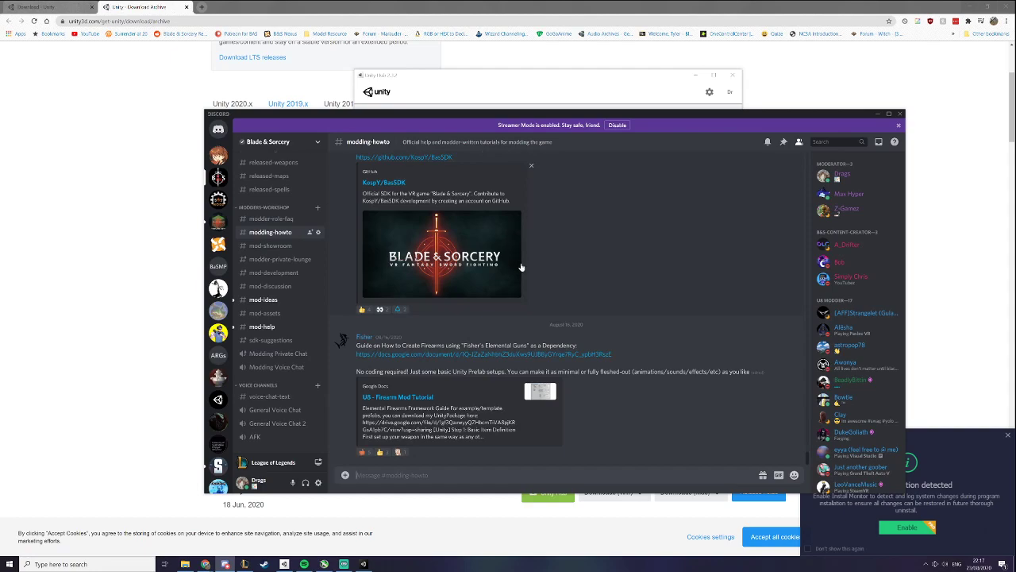
{"action": "scroll", "coordinate": [528, 277], "scroll_direction": "up", "scroll_amount": 3}
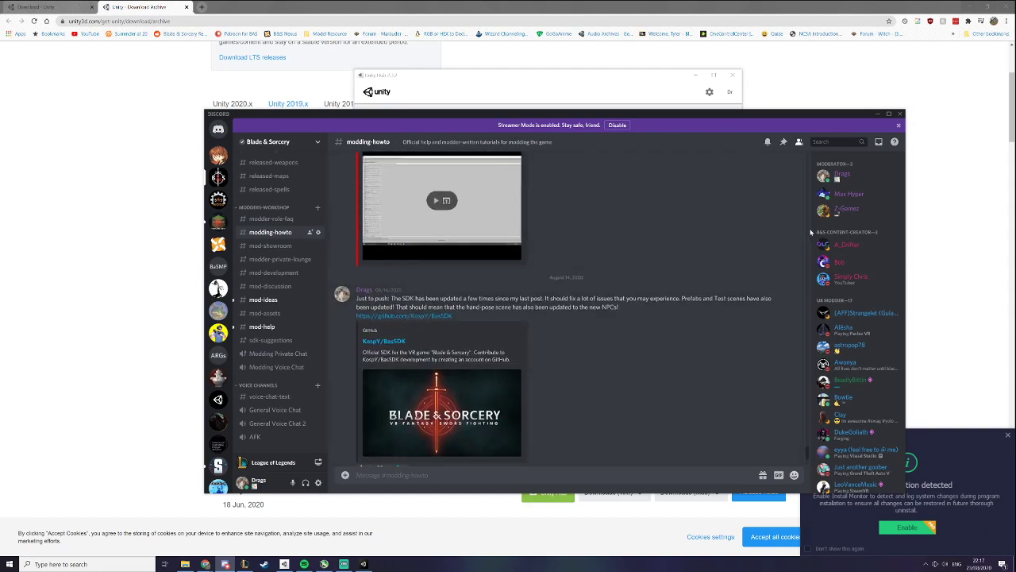
{"action": "left_click", "coordinate": [423, 318]}
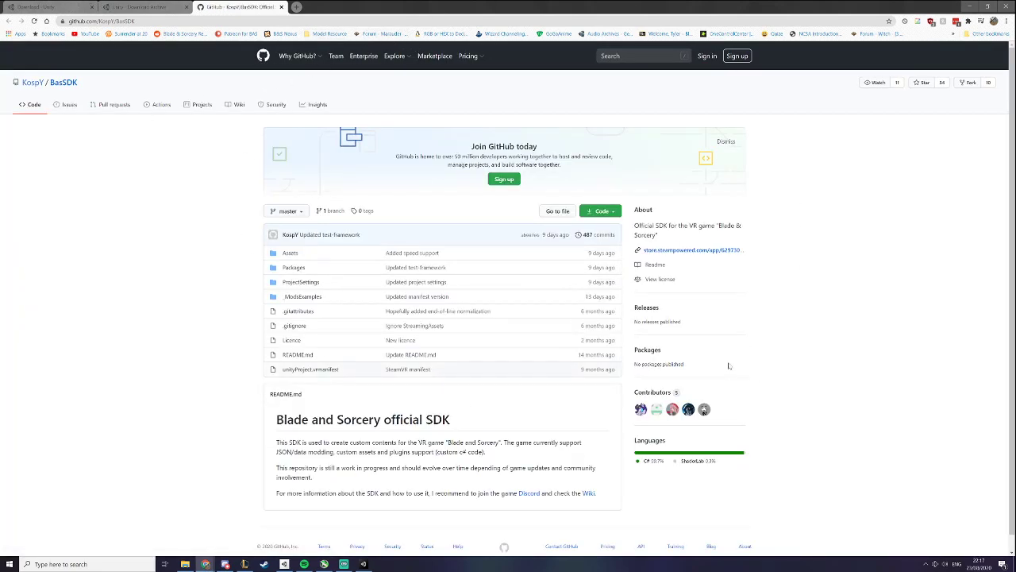
{"action": "left_click", "coordinate": [617, 213]}
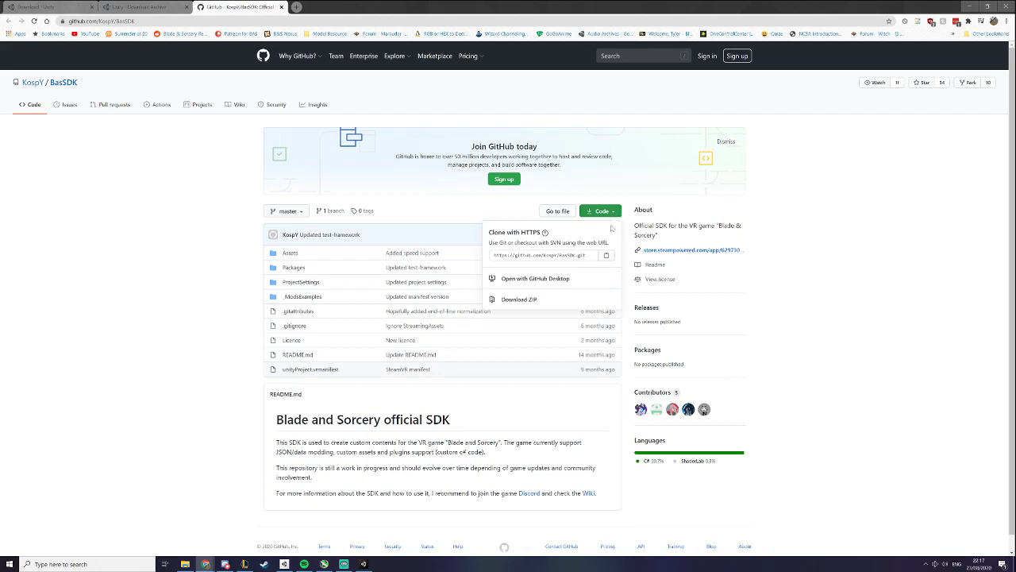
{"action": "left_click", "coordinate": [546, 301]}
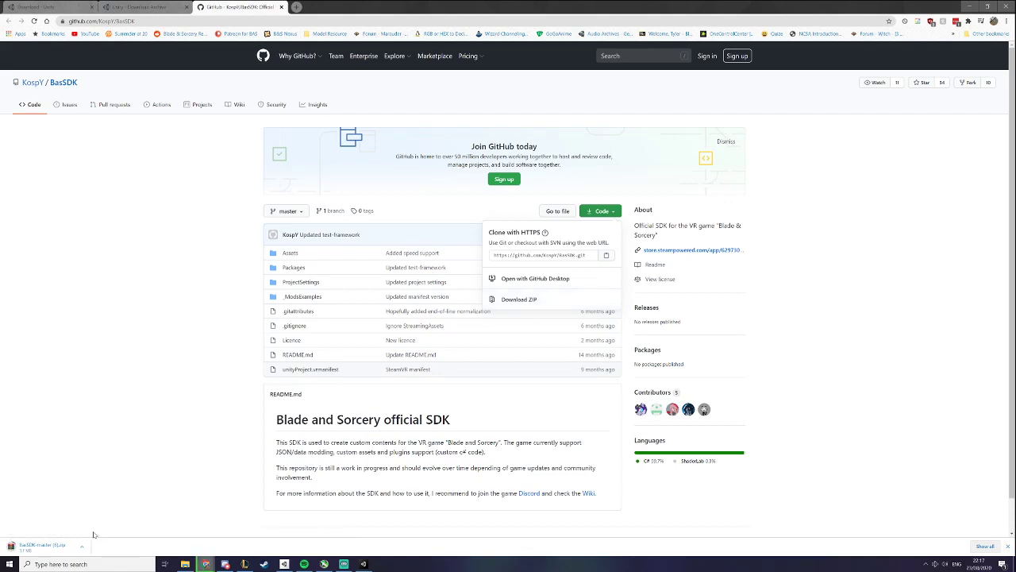
In Unity Hub, start adding an existing project and look through the project folders inside BasSDK-U7
{"action": "left_click", "coordinate": [286, 565]}
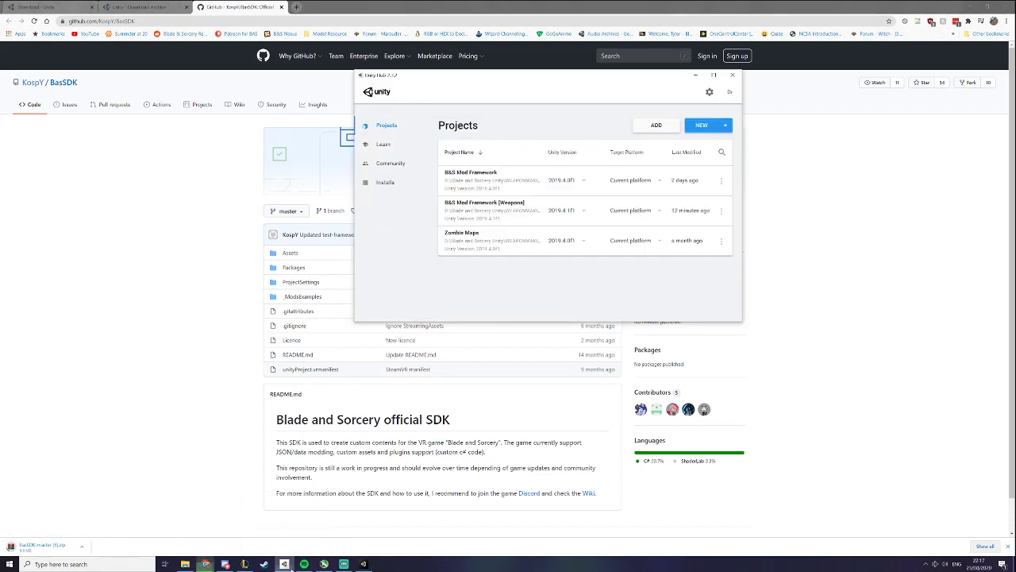
{"action": "left_click", "coordinate": [666, 130]}
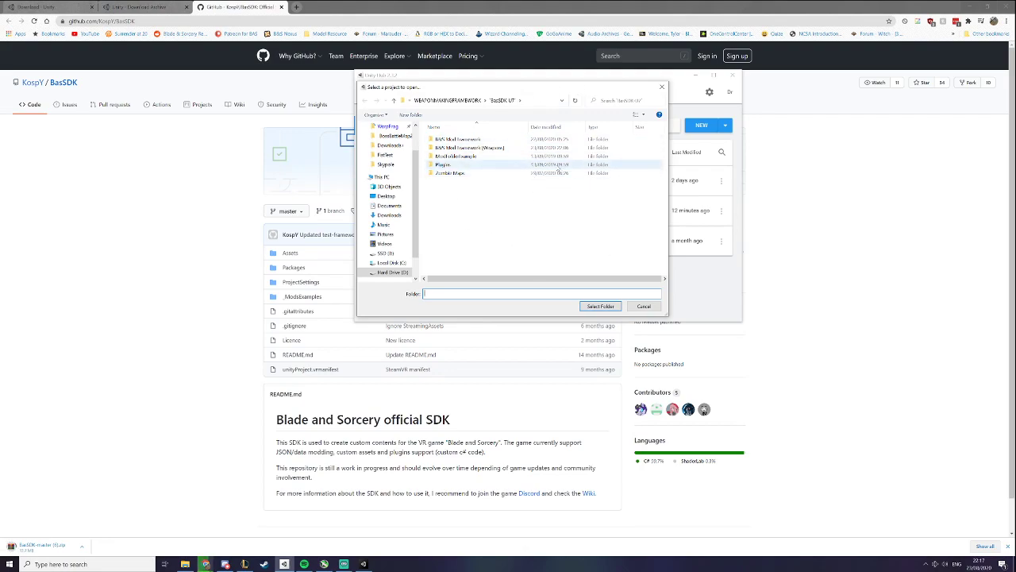
{"action": "left_click_drag", "start_coordinate": [505, 90], "coordinate": [223, 90]}
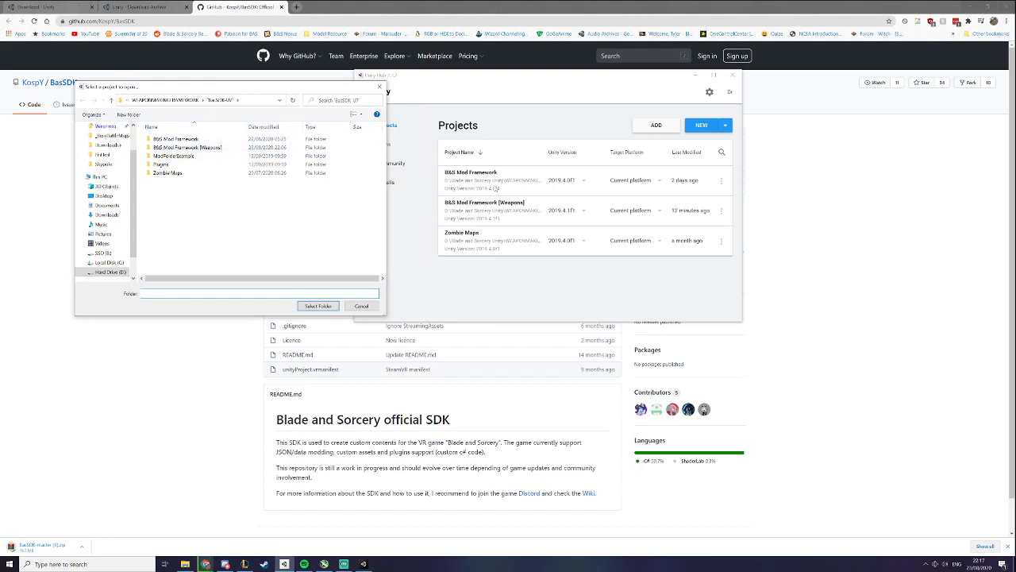
{"action": "left_click", "coordinate": [215, 156]}
{"action": "left_click", "coordinate": [203, 165]}
{"action": "left_click", "coordinate": [202, 173]}
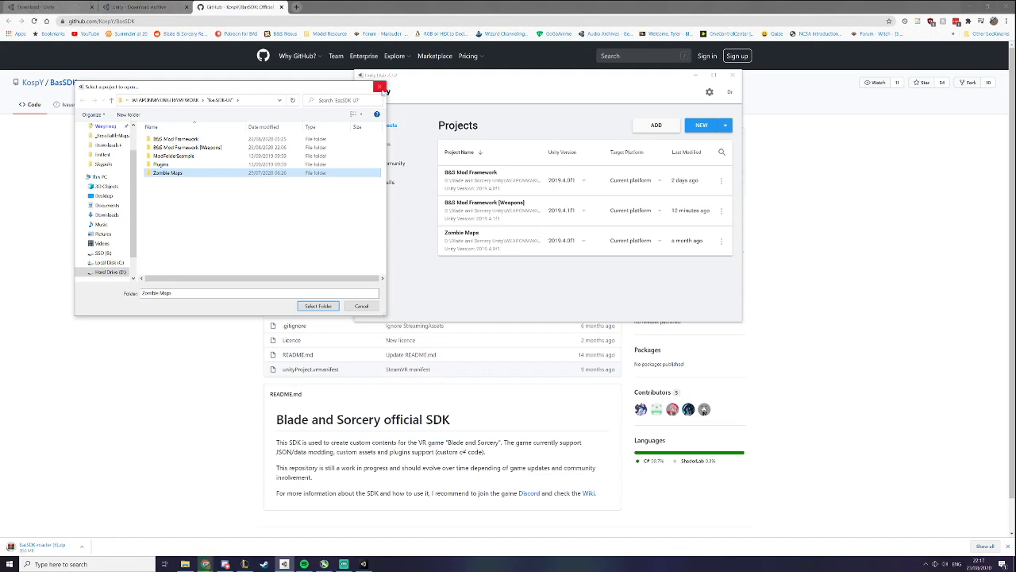
Open the BasSDK-U7 folder in File Explorer through Run, inspect the B&S Mod Framework folder and return to its parent
{"action": "left_click", "coordinate": [250, 100]}
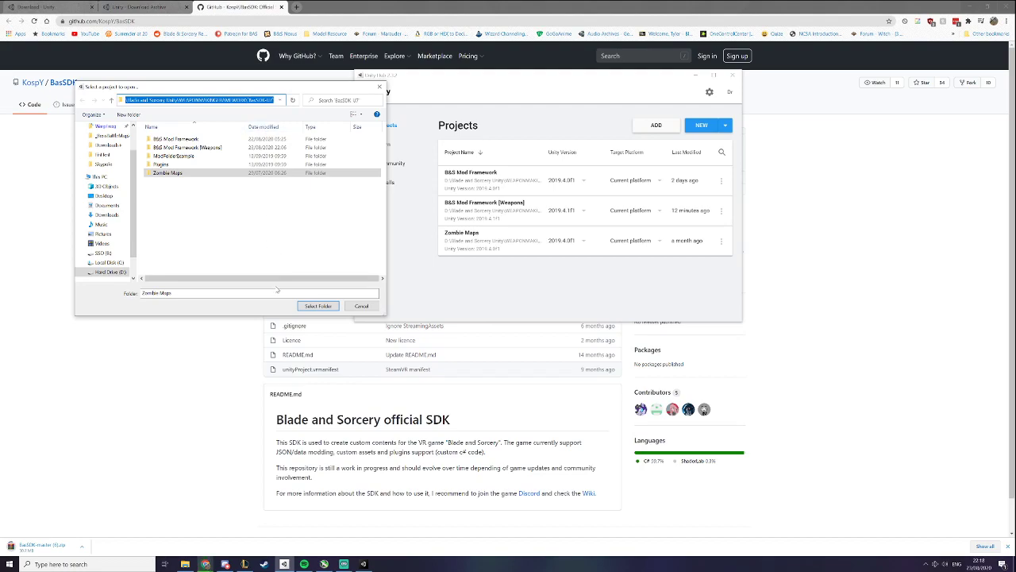
{"action": "left_click", "coordinate": [48, 564]}
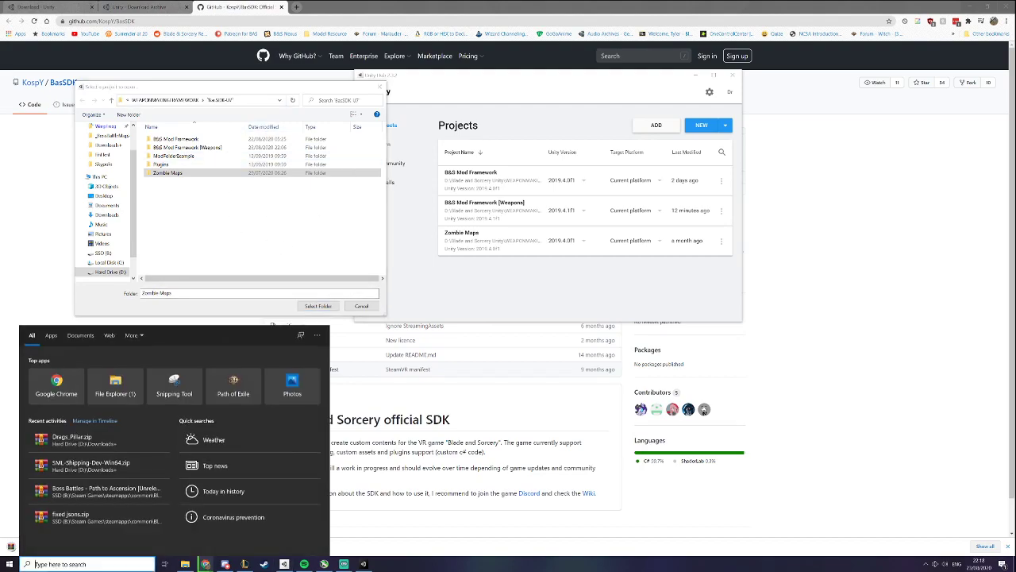
{"action": "type", "text": "run"}
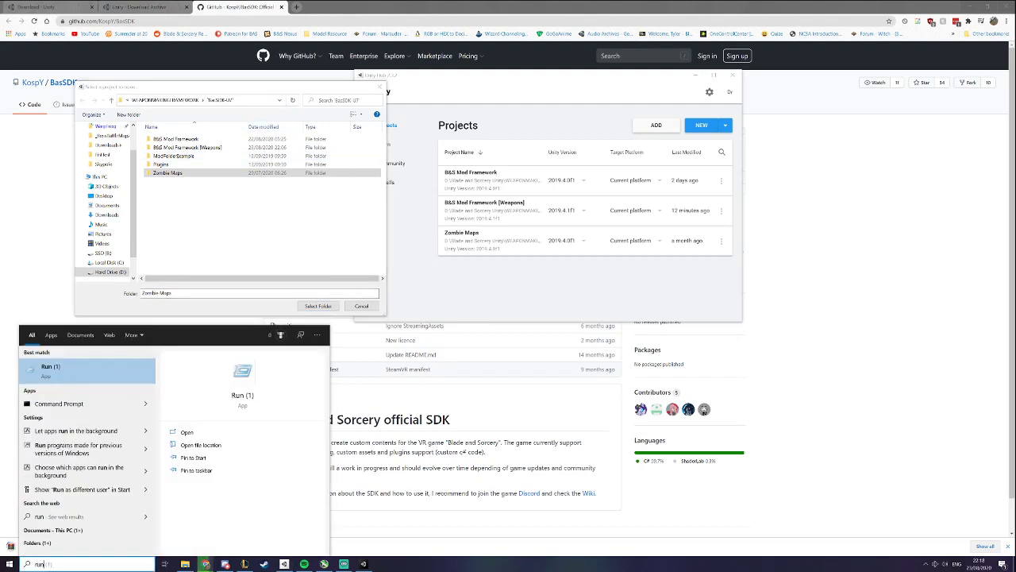
{"action": "key", "text": "Return"}
{"action": "type", "text": "D:\\Blade and Sorcery Unity\\WEAPONMAKINGFRAMEWORK\\BasSDK-UT"}
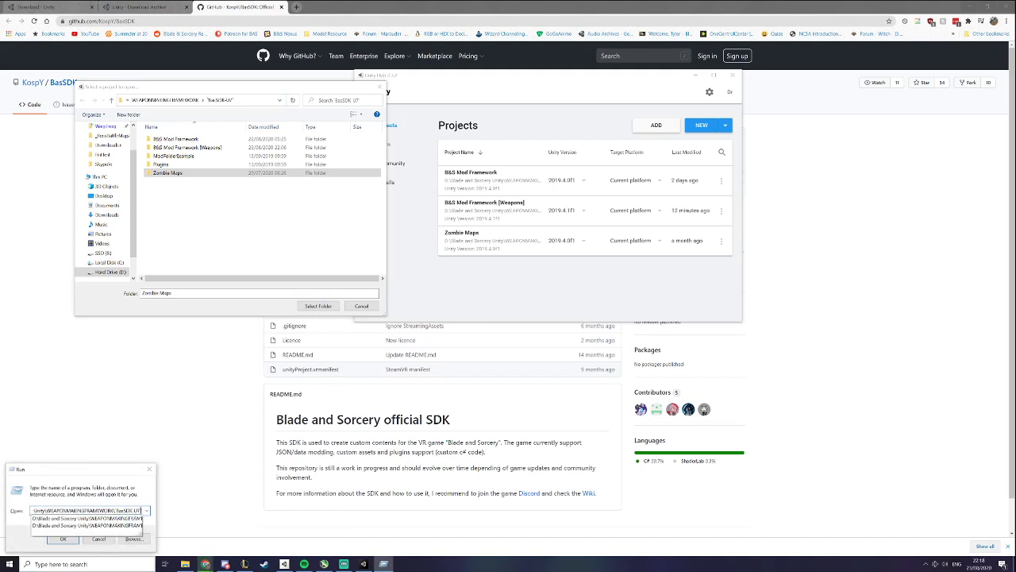
{"action": "key", "text": "Return"}
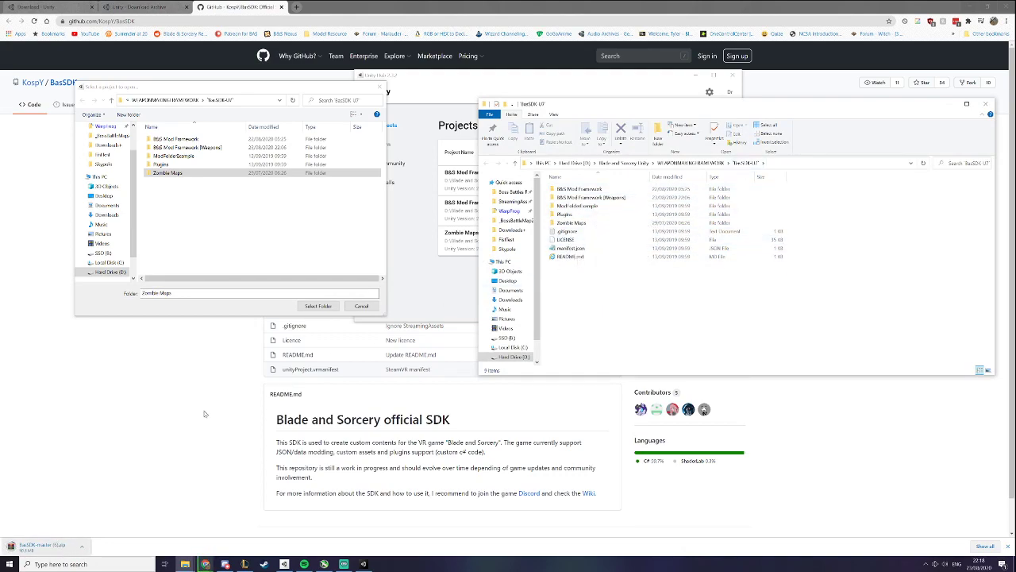
{"action": "double_click", "coordinate": [738, 189]}
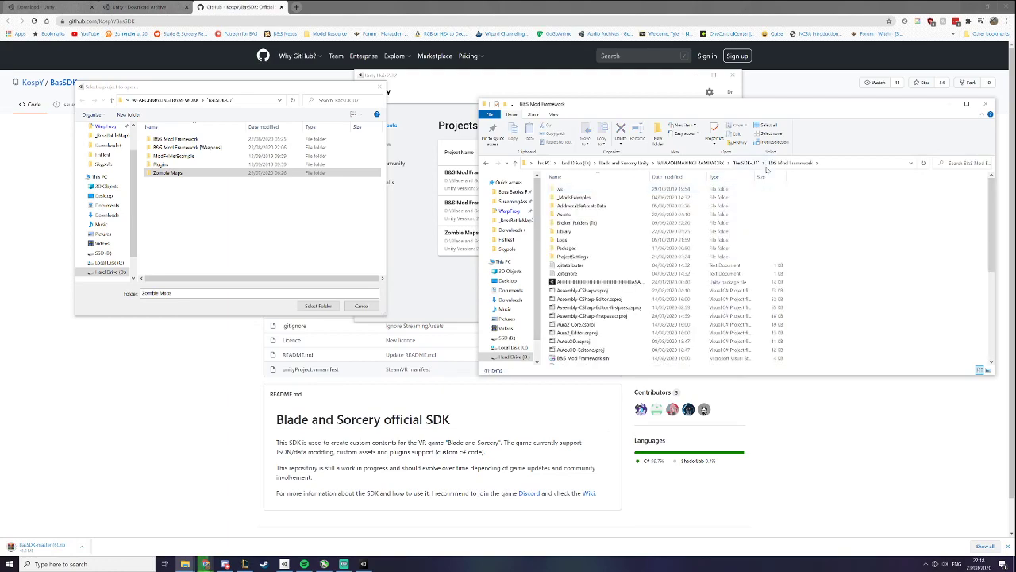
{"action": "left_click", "coordinate": [747, 163]}
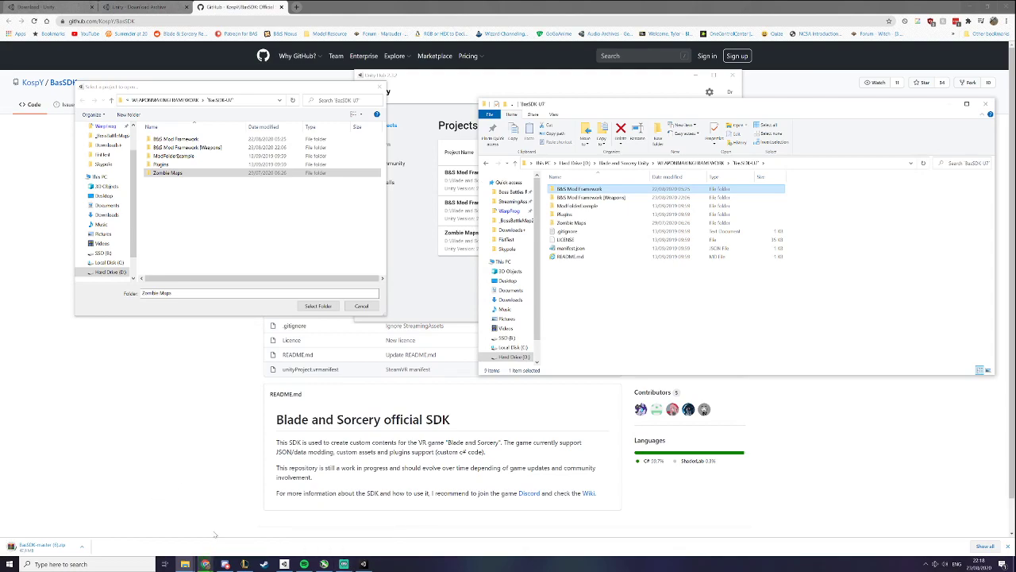
Set the BasSDK-master zip download to open once it completes
{"action": "left_click", "coordinate": [69, 548]}
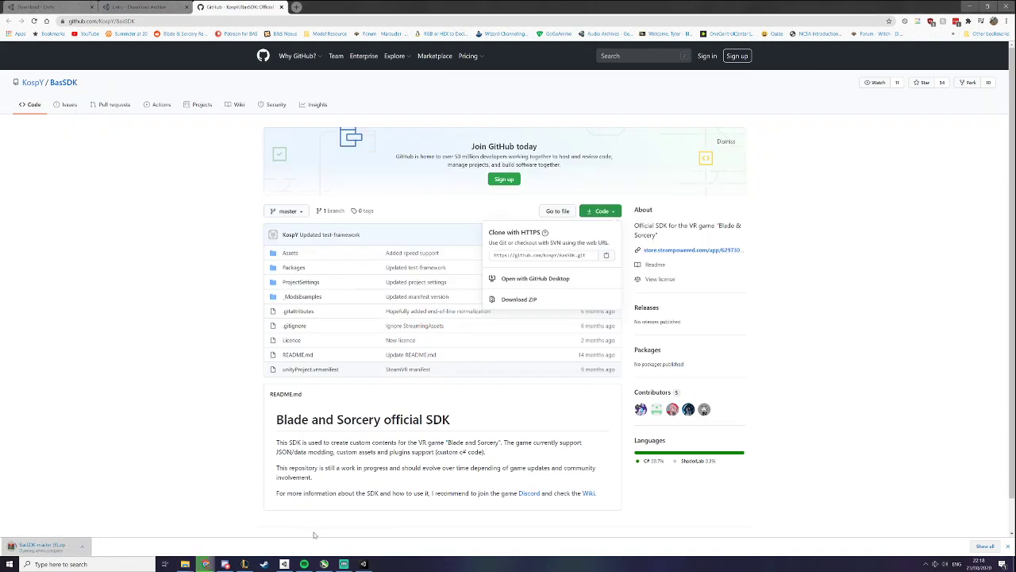
{"action": "left_click", "coordinate": [363, 564]}
{"action": "left_click", "coordinate": [359, 564]}
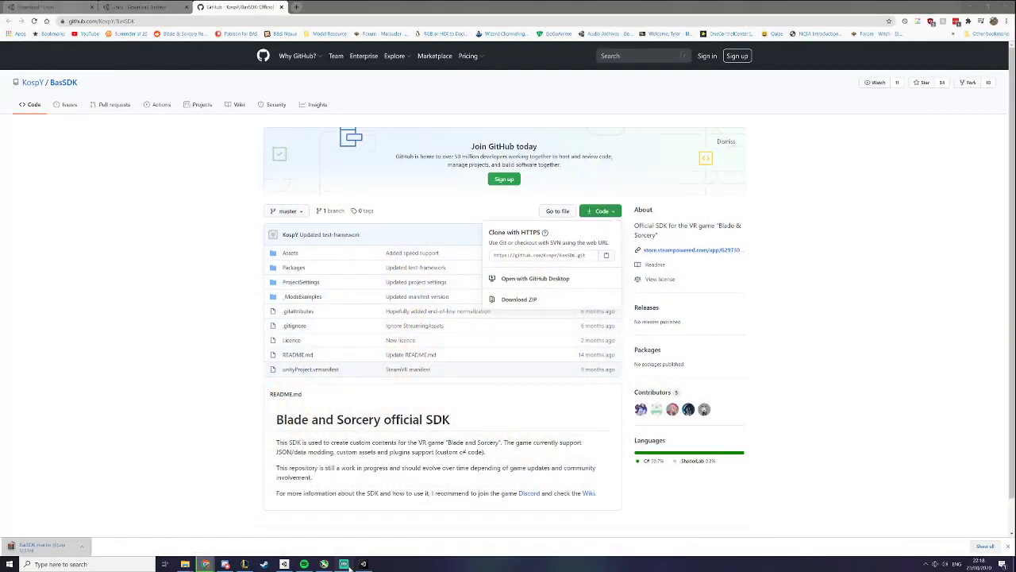
{"action": "left_click", "coordinate": [344, 565]}
{"action": "left_click", "coordinate": [345, 565]}
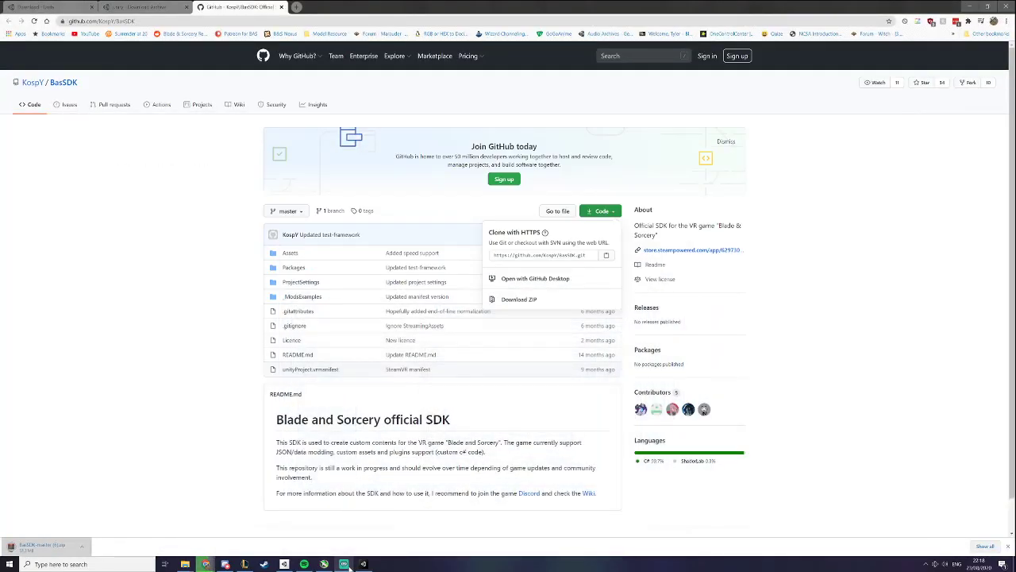
{"action": "mouse_move", "coordinate": [288, 565]}
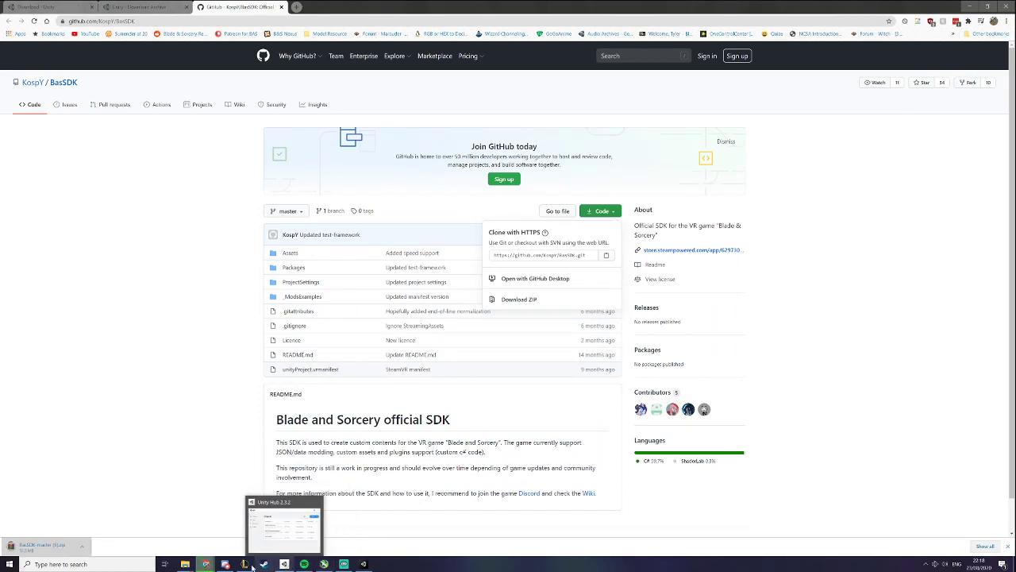
{"action": "mouse_move", "coordinate": [208, 564]}
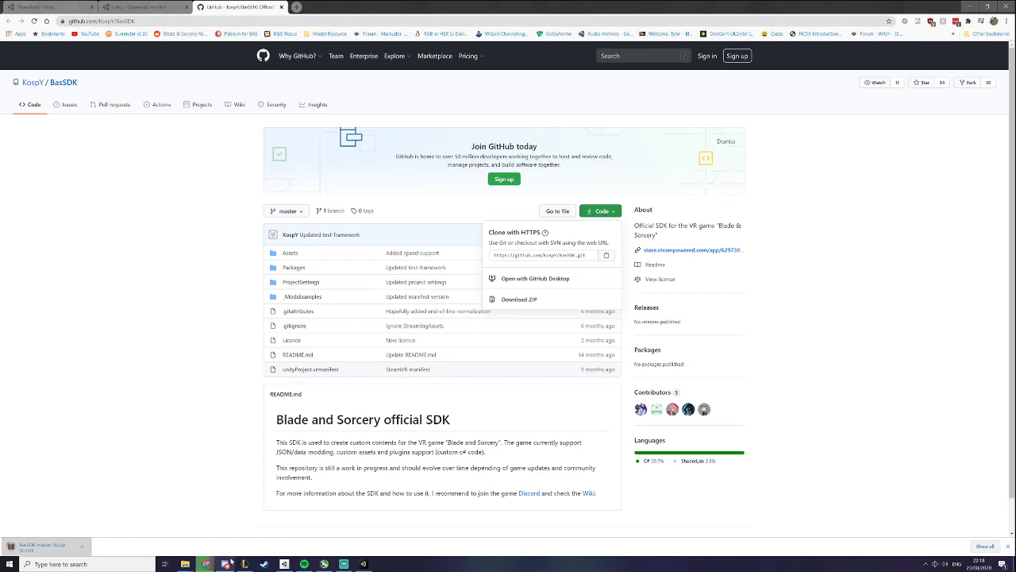
{"action": "left_click", "coordinate": [288, 564]}
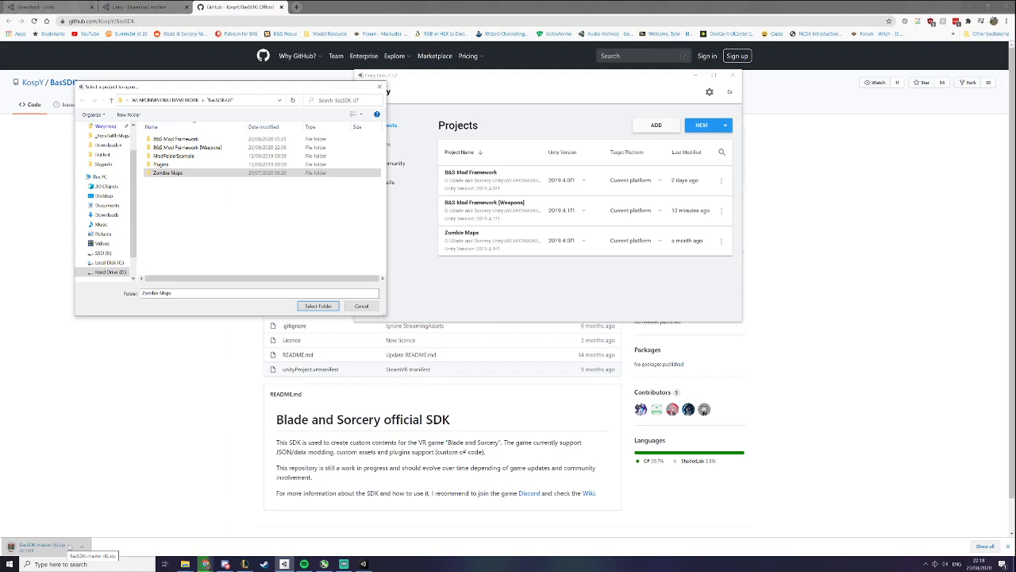
{"action": "left_click", "coordinate": [172, 426]}
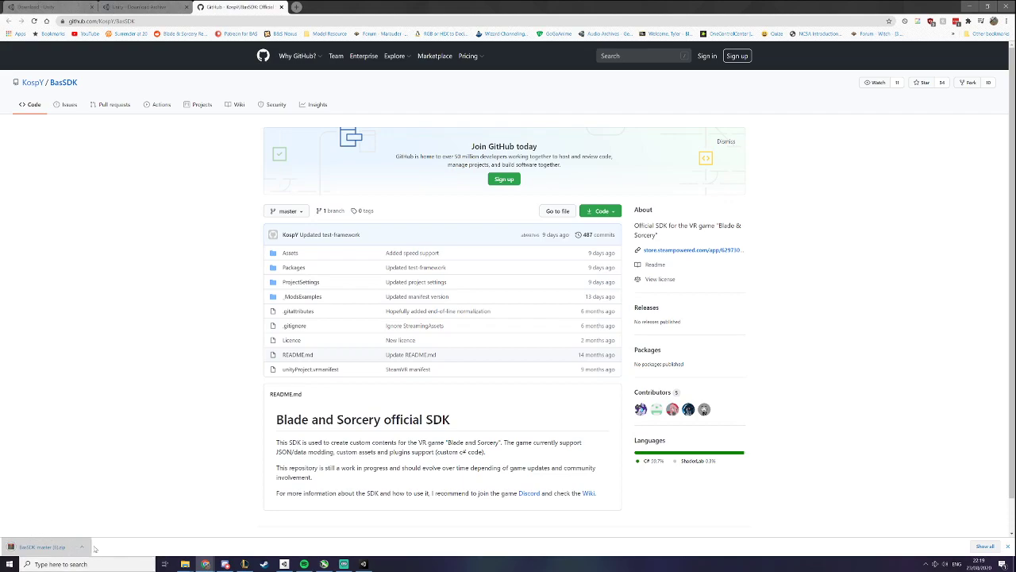
Open the downloaded BasSDK-master archive in WinRAR, dismiss the purchase notice, inspect the BasSDK-master folder and return to the archive's root
{"action": "left_click", "coordinate": [62, 552]}
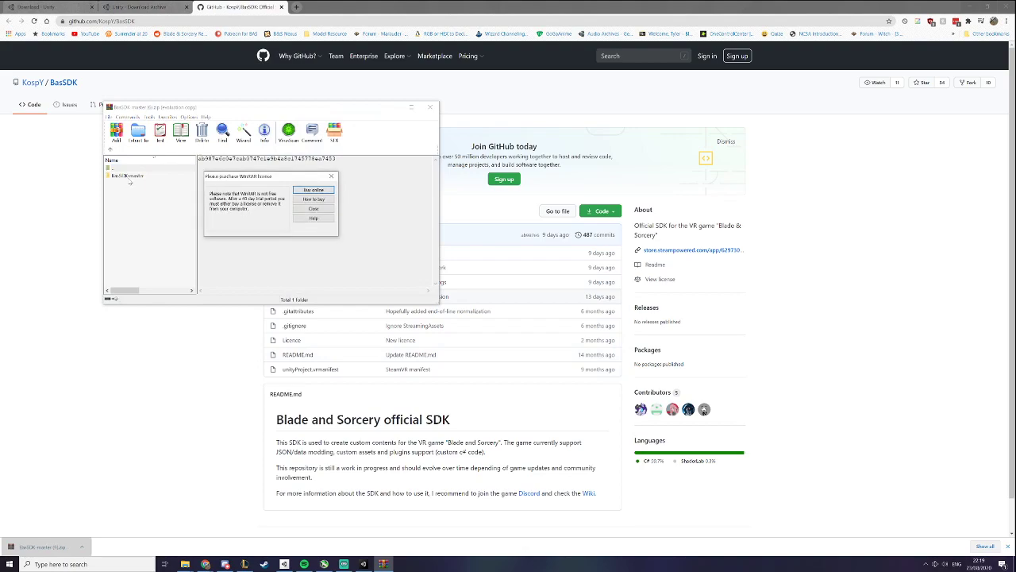
{"action": "left_click", "coordinate": [332, 175]}
{"action": "double_click", "coordinate": [166, 175]}
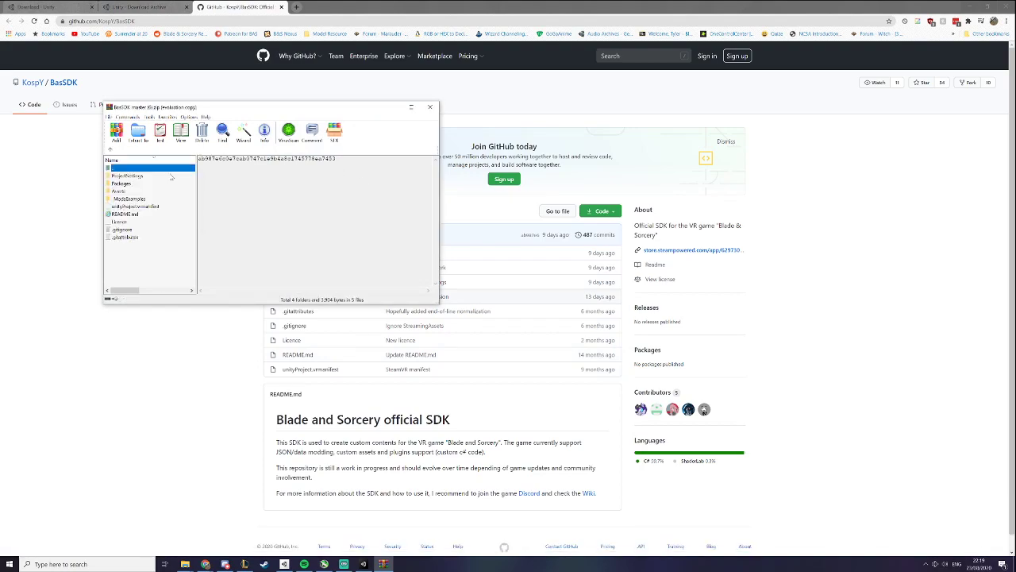
{"action": "left_click", "coordinate": [139, 176]}
{"action": "key", "text": "Down"}
{"action": "key", "text": "Down"}
{"action": "key", "text": "Down"}
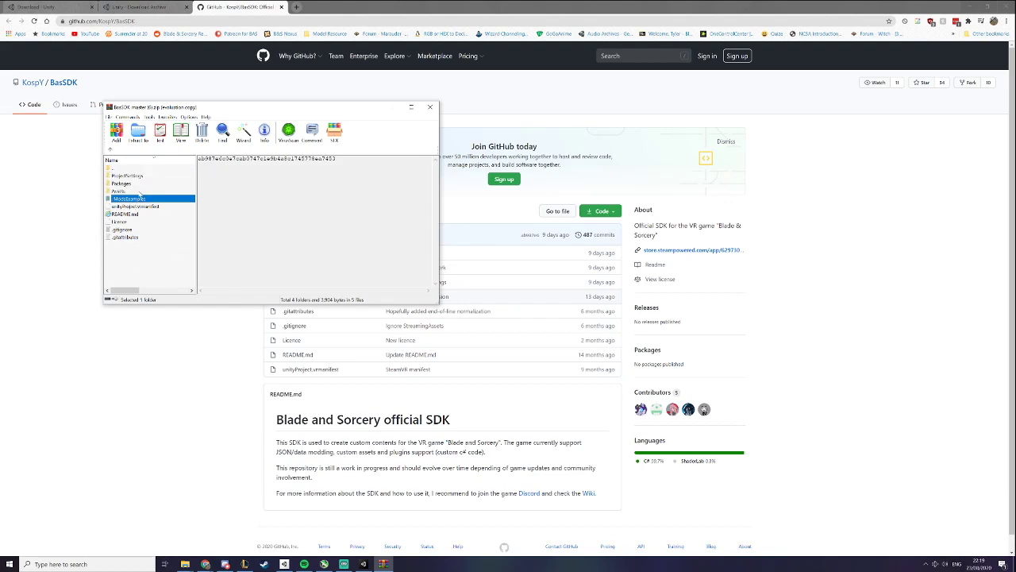
{"action": "double_click", "coordinate": [135, 168]}
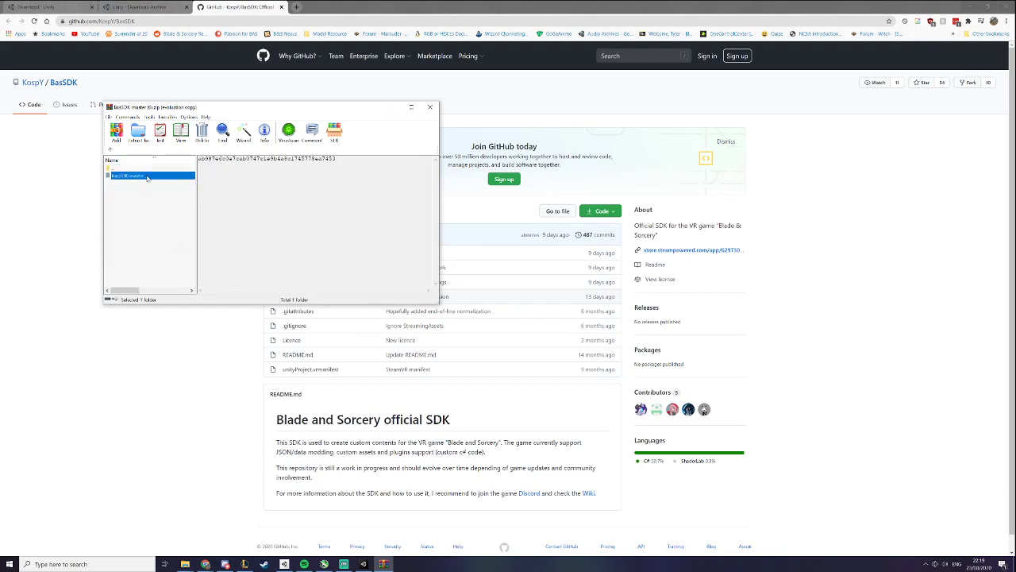
Bring up the BasSDK-U7 folder in File Explorer and extract the BasSDK-master folder from the archive into it
{"action": "left_click", "coordinate": [186, 563]}
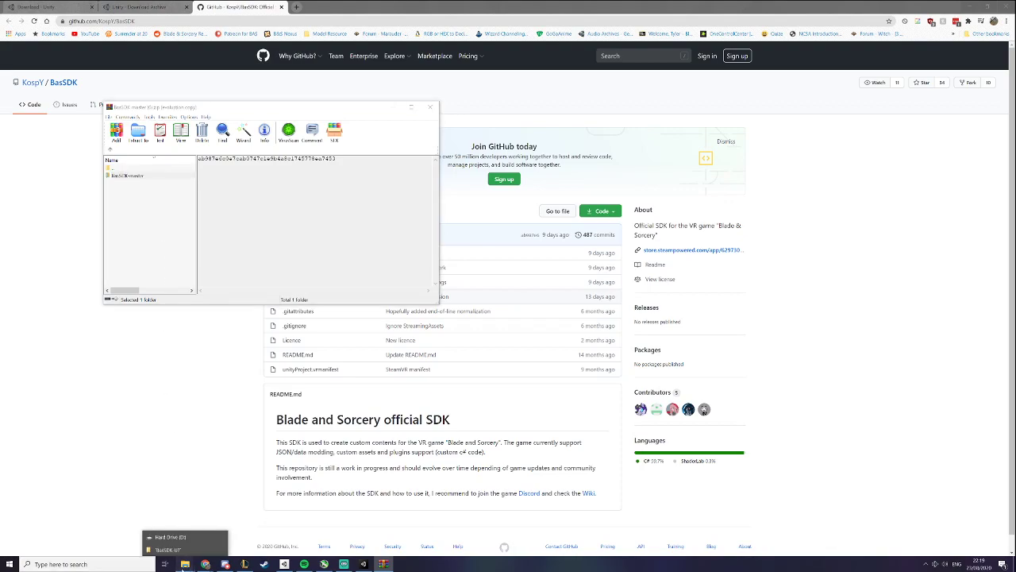
{"action": "left_click", "coordinate": [189, 551]}
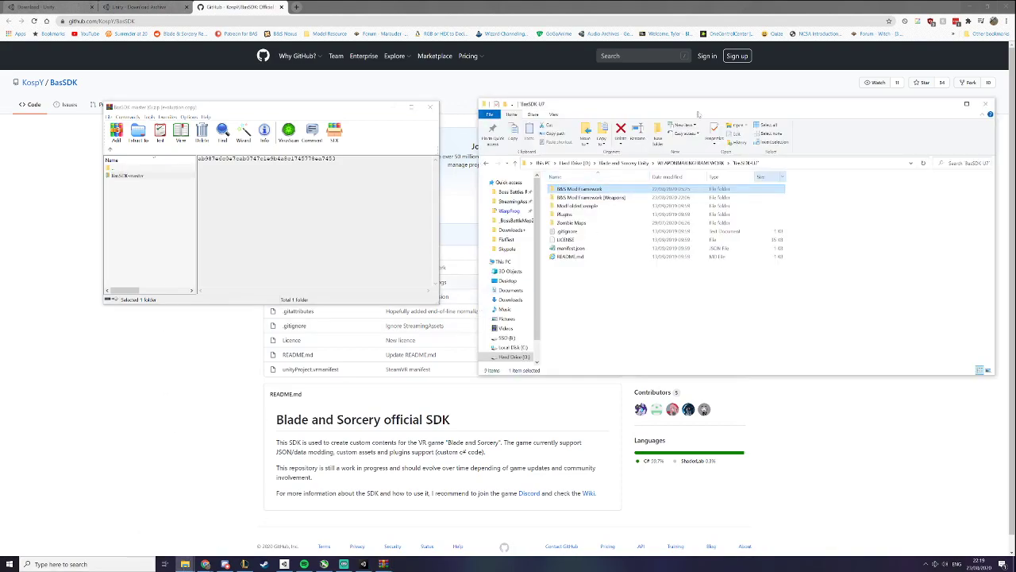
{"action": "left_click", "coordinate": [136, 176]}
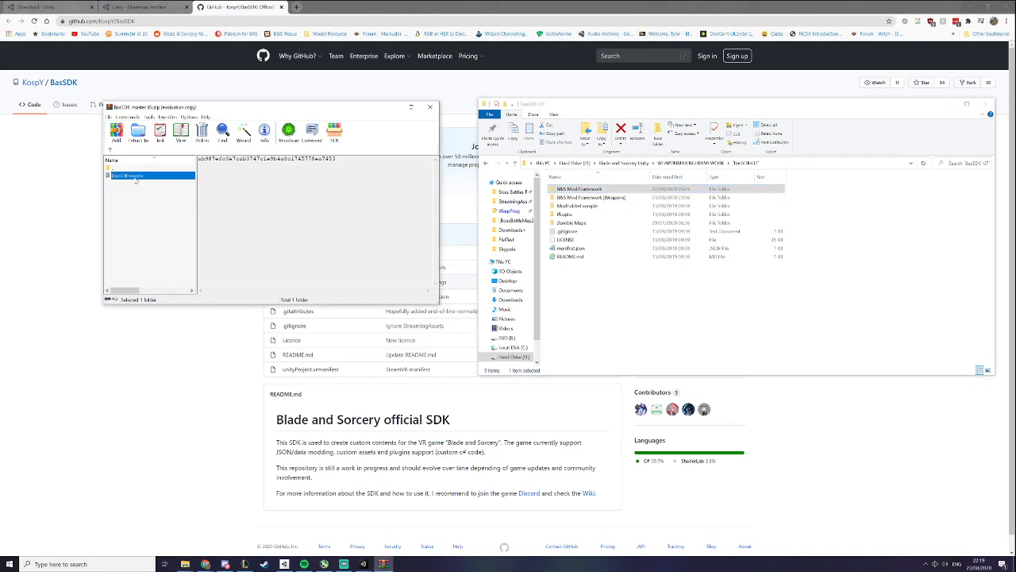
{"action": "left_click", "coordinate": [160, 197]}
{"action": "left_click_drag", "start_coordinate": [131, 175], "coordinate": [620, 333]}
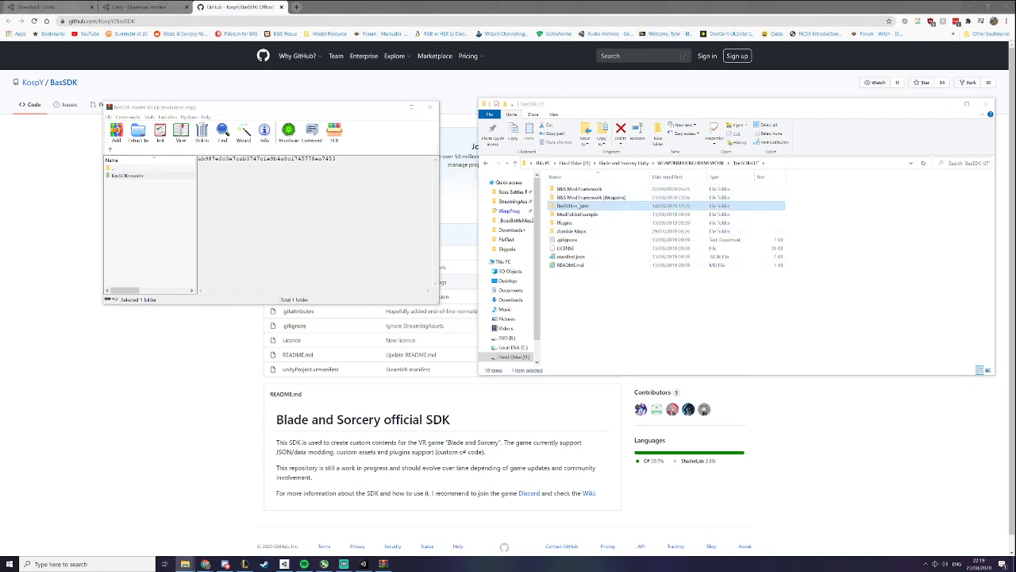
Check inside the extracted BasSDK-master folder, return to BasSDK-U7 and rename the extracted folder as VideoExample
{"action": "double_click", "coordinate": [579, 205]}
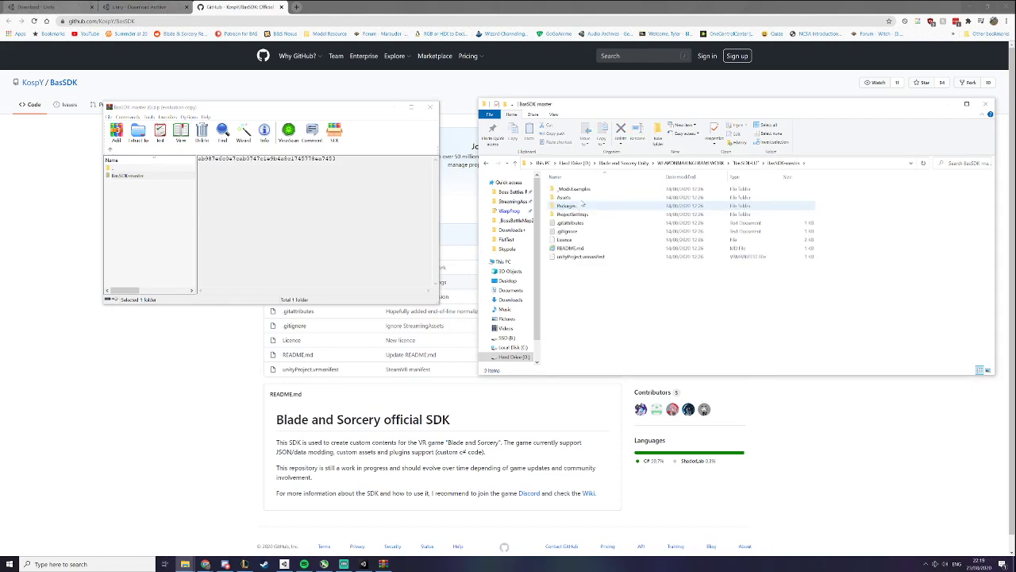
{"action": "left_click", "coordinate": [746, 163]}
{"action": "key", "text": "F2"}
{"action": "type", "text": "Video exampl"}
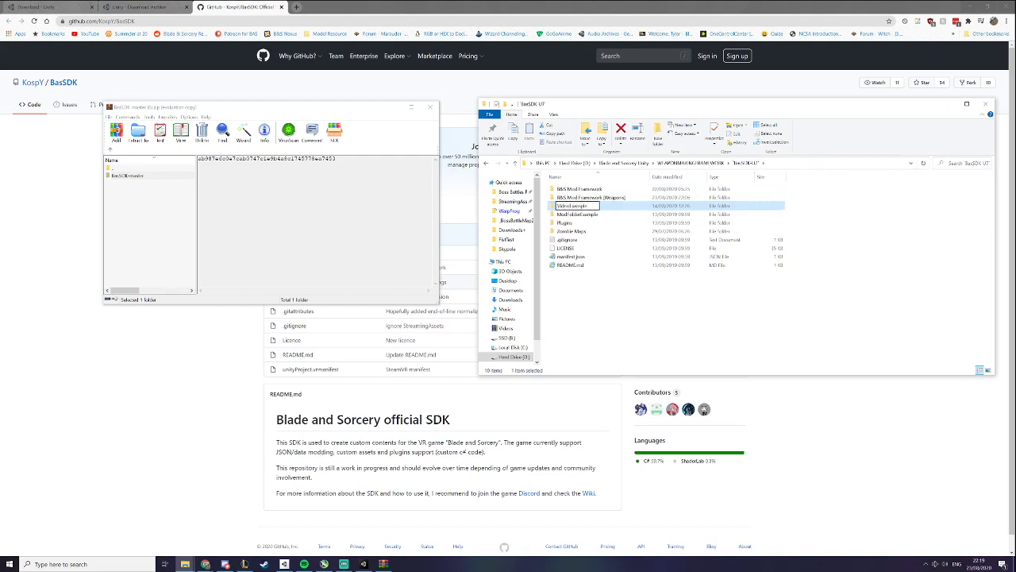
{"action": "key", "text": "Return"}
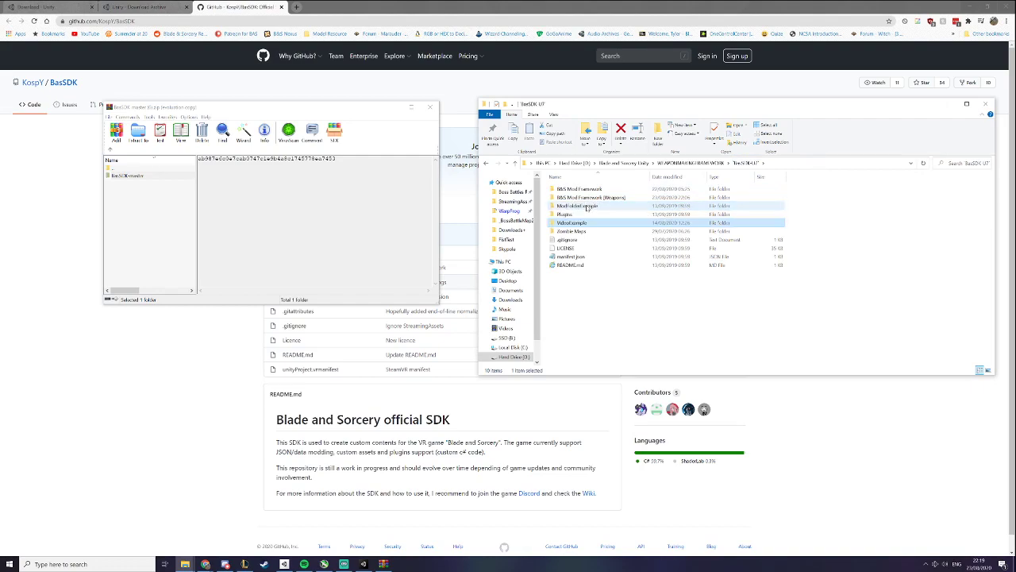
Switch to Unity Hub, close the earlier folder selection and add the VideoExample folder as a project
{"action": "left_click", "coordinate": [316, 526]}
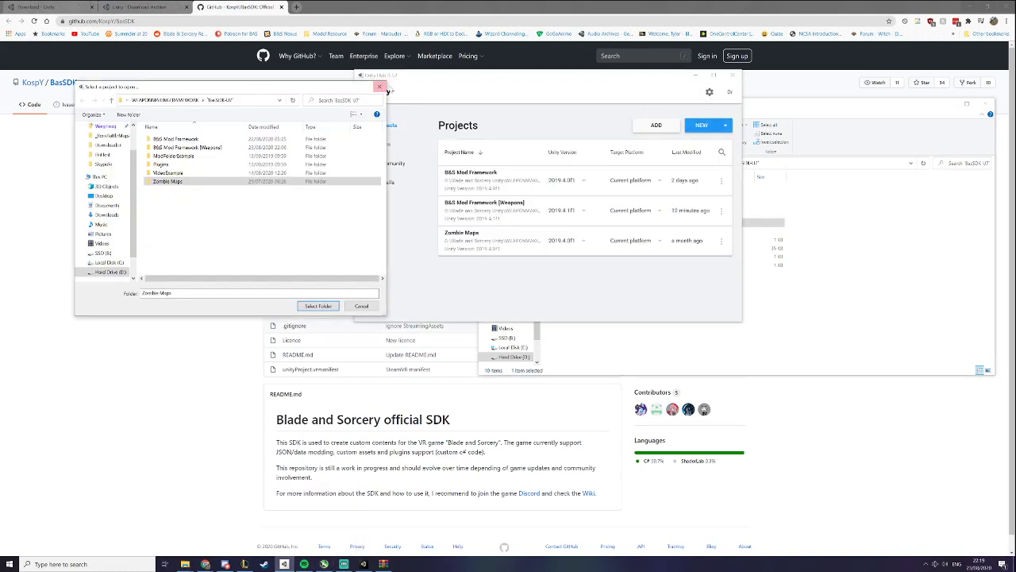
{"action": "left_click", "coordinate": [379, 85]}
{"action": "left_click", "coordinate": [656, 127]}
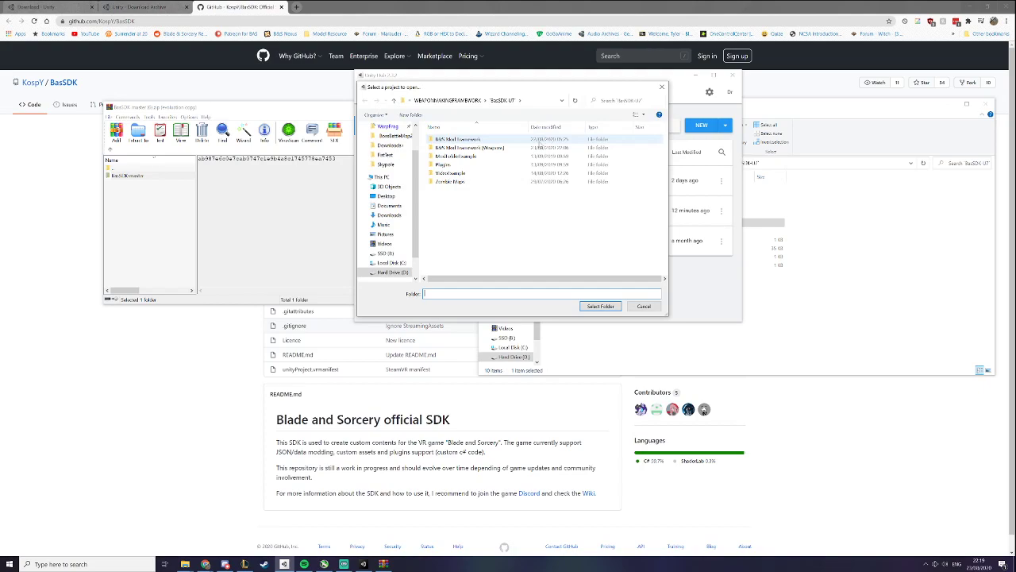
{"action": "left_click", "coordinate": [468, 174]}
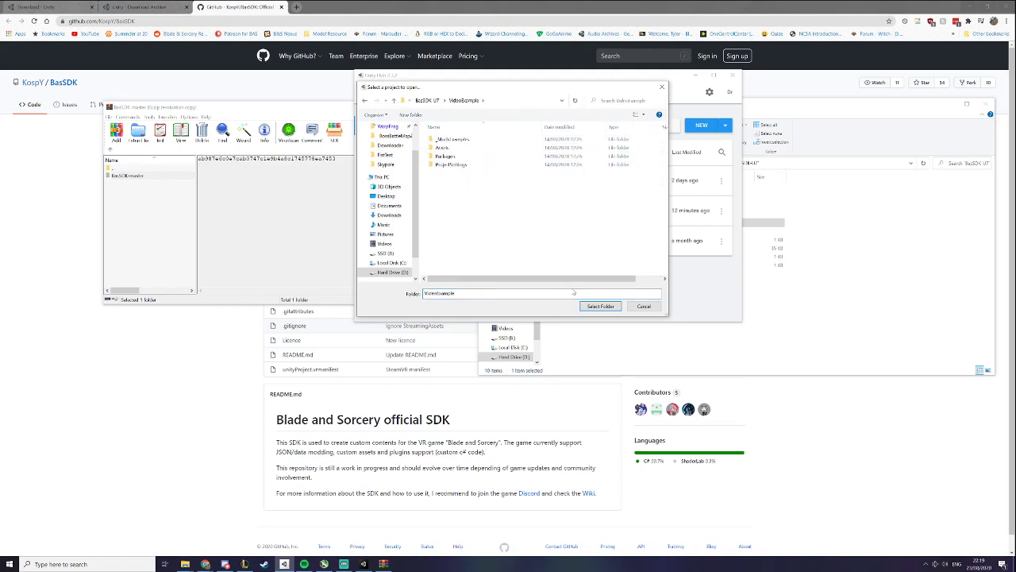
{"action": "left_click", "coordinate": [600, 306]}
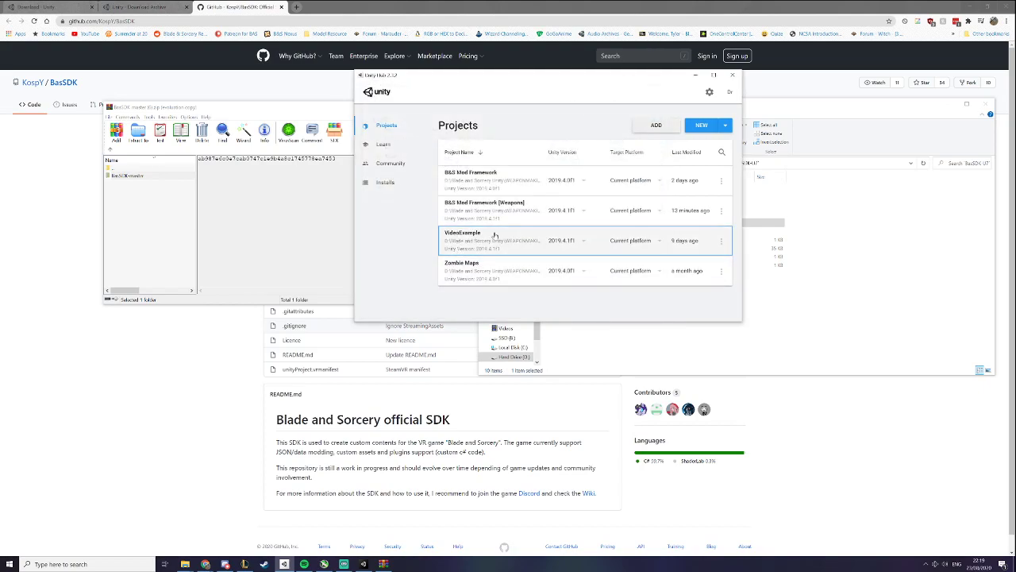
Remove the VideoExample project from the Unity Hub project list
{"action": "left_click", "coordinate": [722, 245]}
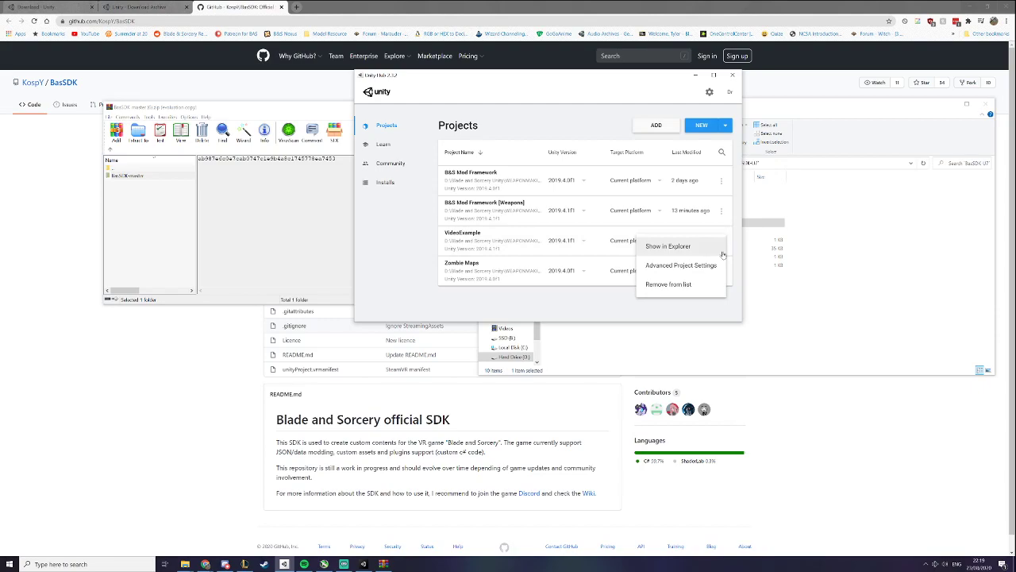
{"action": "left_click", "coordinate": [671, 284]}
{"action": "left_click", "coordinate": [629, 222]}
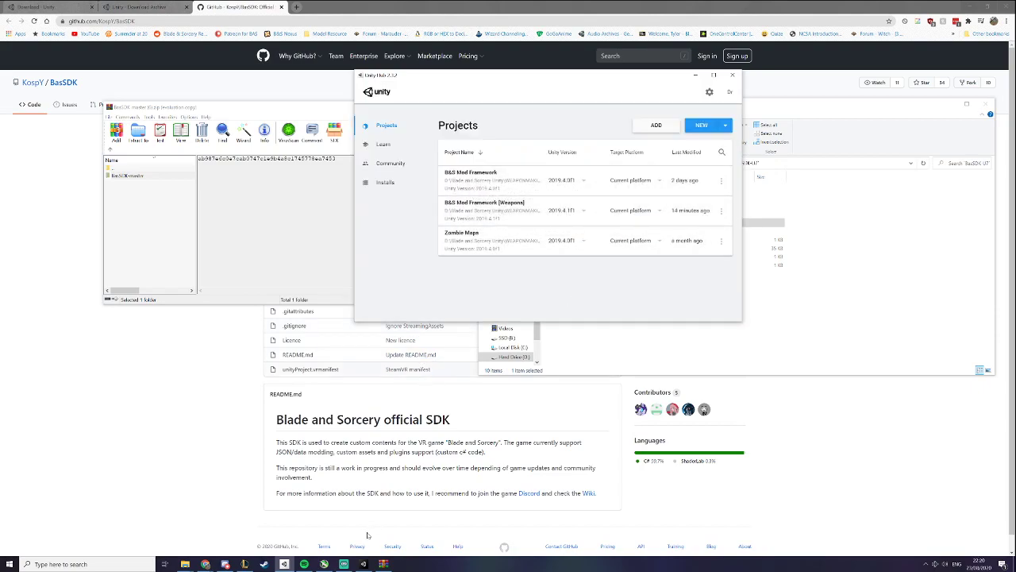
Switch to the B&S Mod Framework [Weapons] project in the Unity editor and look over the scene and its asset folders
{"action": "left_click", "coordinate": [364, 563]}
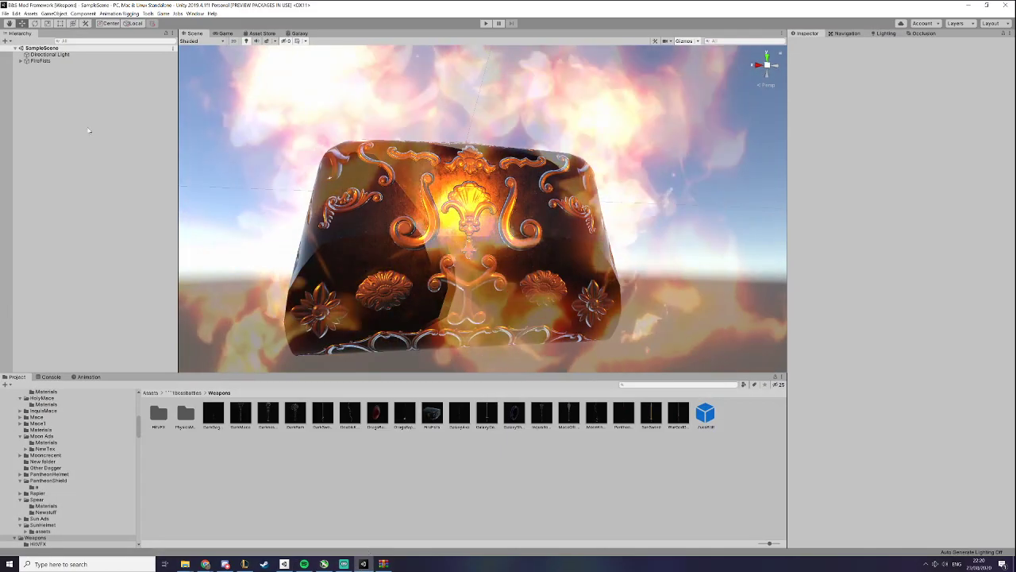
{"action": "left_click_drag", "start_coordinate": [531, 165], "coordinate": [541, 234], "text": "alt"}
{"action": "right_click_drag", "start_coordinate": [605, 212], "coordinate": [492, 224], "text": "alt"}
{"action": "right_click_drag", "start_coordinate": [592, 207], "coordinate": [349, 223], "text": "alt"}
{"action": "right_click_drag", "start_coordinate": [524, 208], "coordinate": [341, 221], "text": "alt"}
{"action": "mouse_move", "coordinate": [423, 203]}
{"action": "left_mouse_down", "text": "alt"}
{"action": "mouse_move", "coordinate": [370, 213]}
{"action": "mouse_move", "coordinate": [399, 227]}
{"action": "mouse_move", "coordinate": [583, 220]}
{"action": "mouse_move", "coordinate": [402, 215]}
{"action": "mouse_move", "coordinate": [424, 213]}
{"action": "left_mouse_up", "text": "alt"}
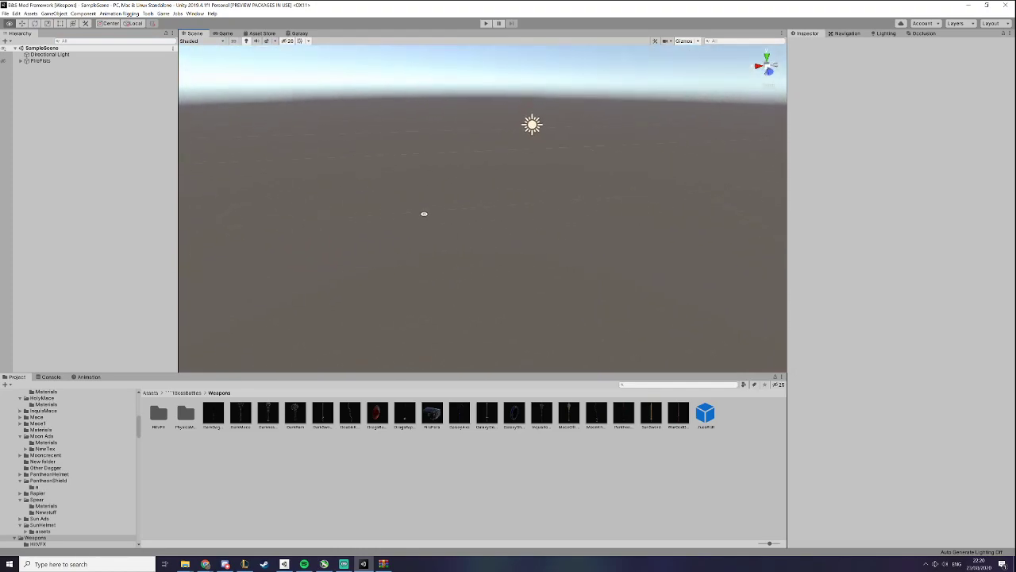
{"action": "scroll", "coordinate": [107, 512], "scroll_direction": "up", "scroll_amount": 10}
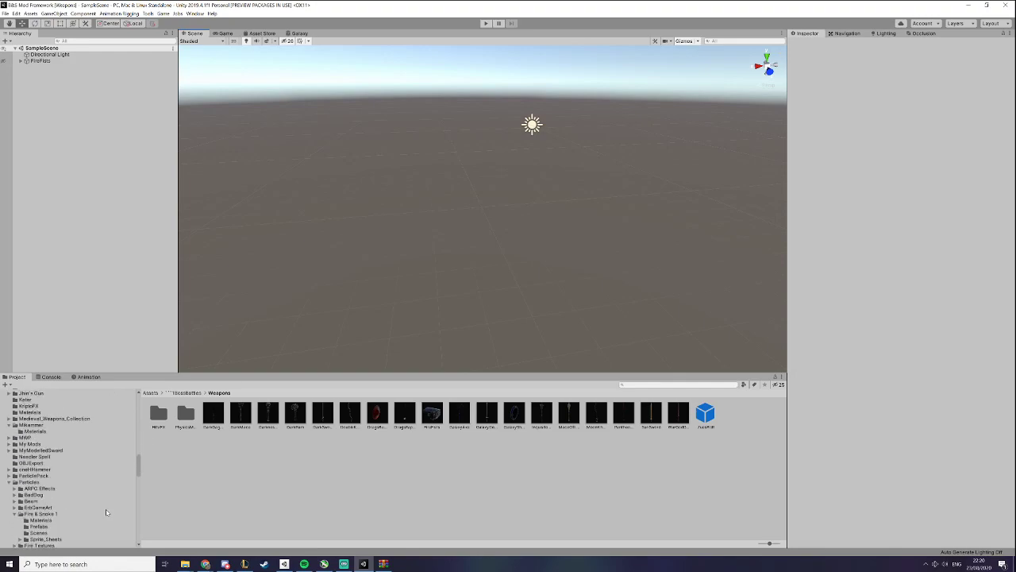
{"action": "scroll", "coordinate": [107, 512], "scroll_direction": "down", "scroll_amount": 5}
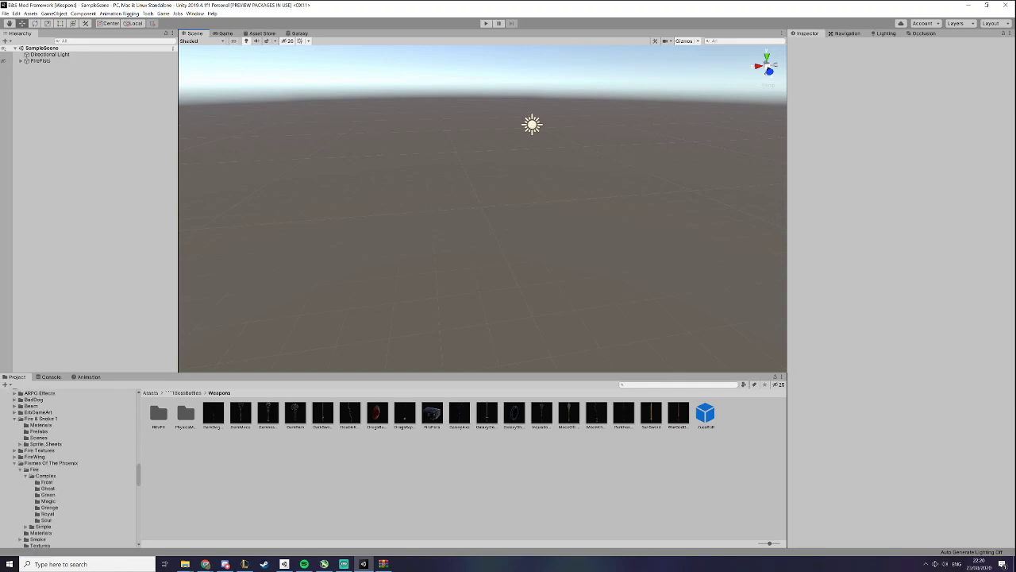
Switch to Chrome and open the Sketchfab collections page in a new tab from the Model Resource bookmarks
{"action": "mouse_move", "coordinate": [205, 563]}
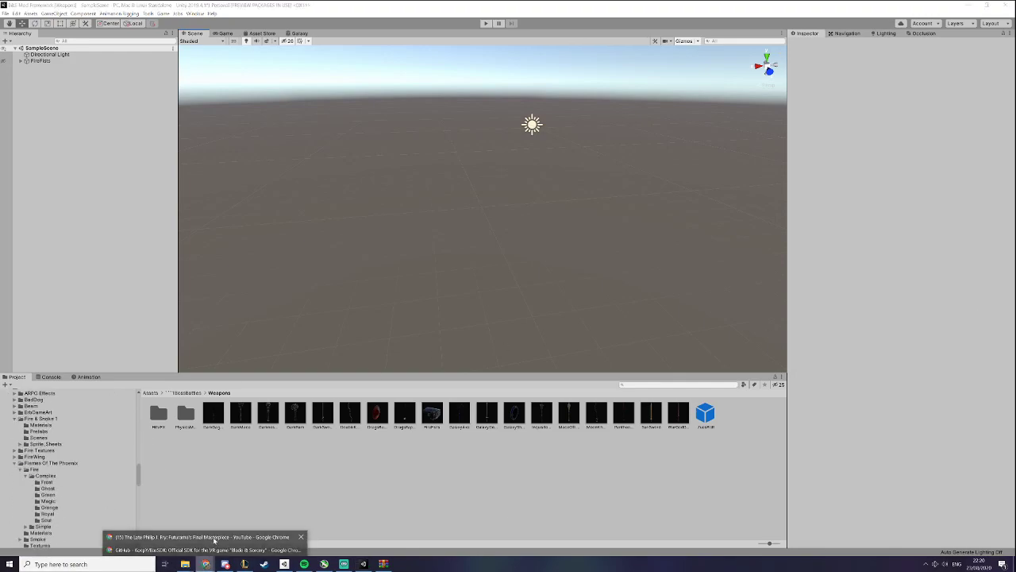
{"action": "left_click", "coordinate": [213, 550]}
{"action": "left_click", "coordinate": [296, 7]}
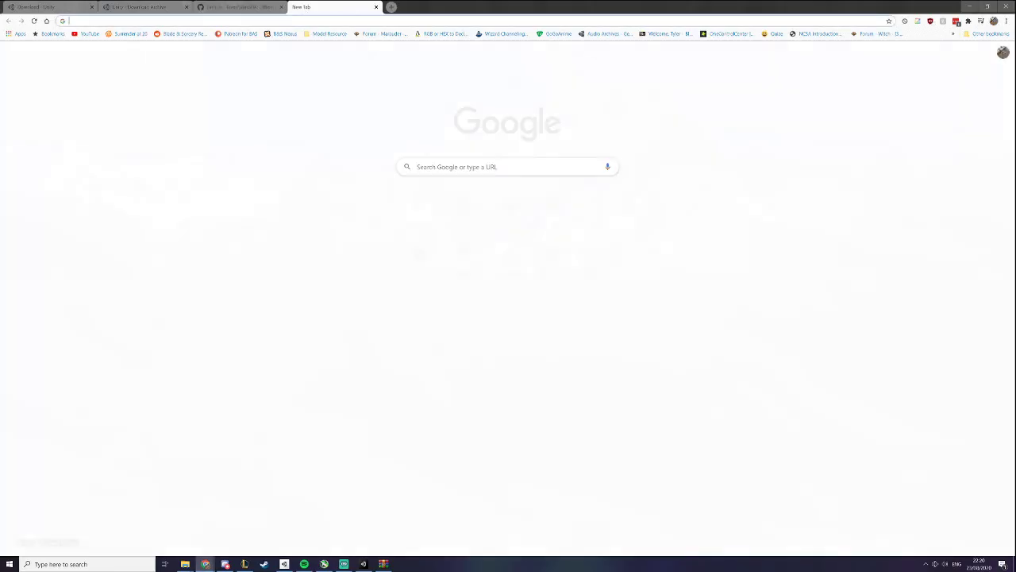
{"action": "left_click", "coordinate": [327, 33]}
{"action": "left_click", "coordinate": [348, 53]}
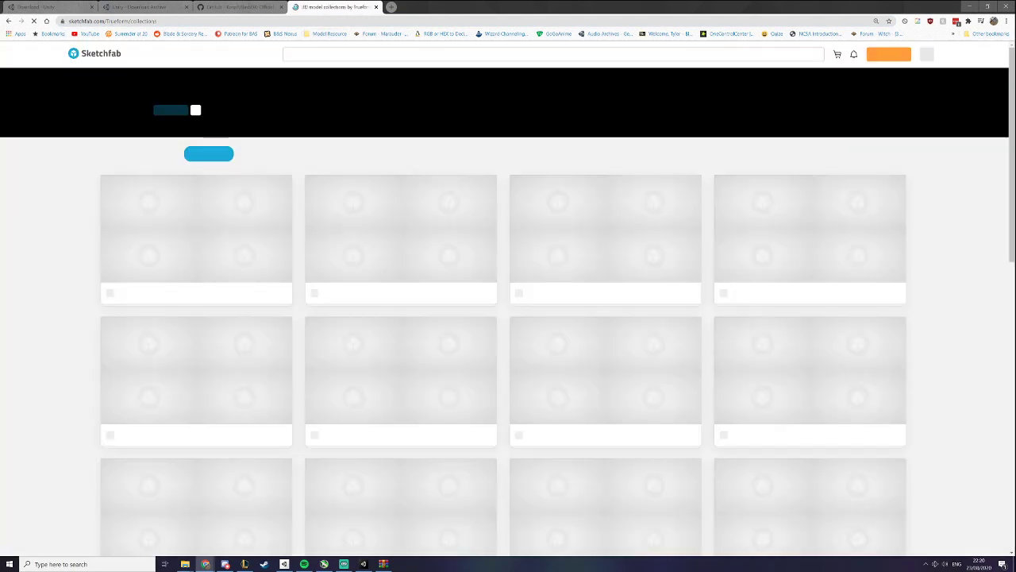
Search Sketchfab for "sword", limit the results to downloadable models and open the model titled Sword
{"action": "left_click", "coordinate": [427, 61]}
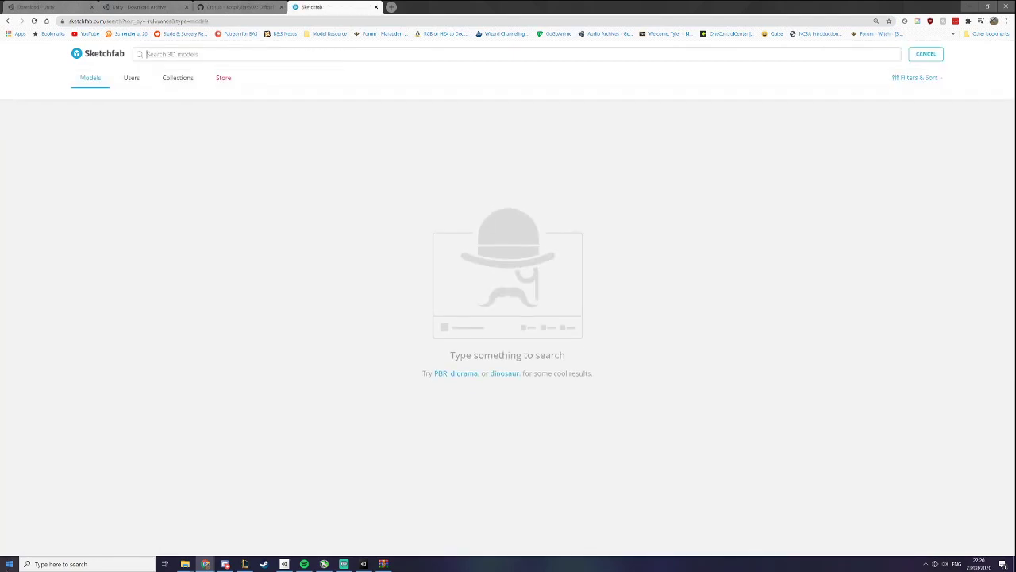
{"action": "type", "text": "sword"}
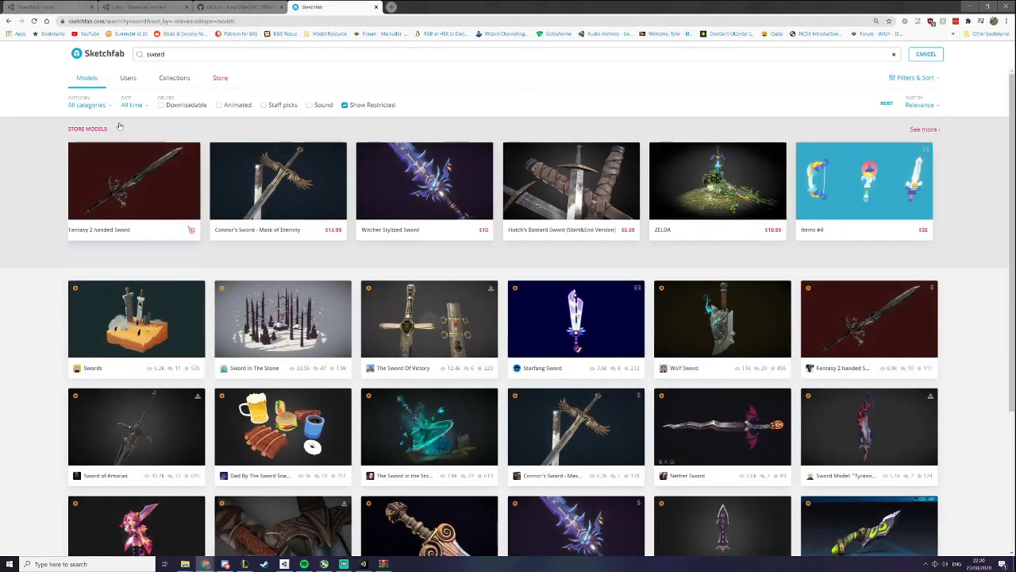
{"action": "left_click", "coordinate": [177, 105]}
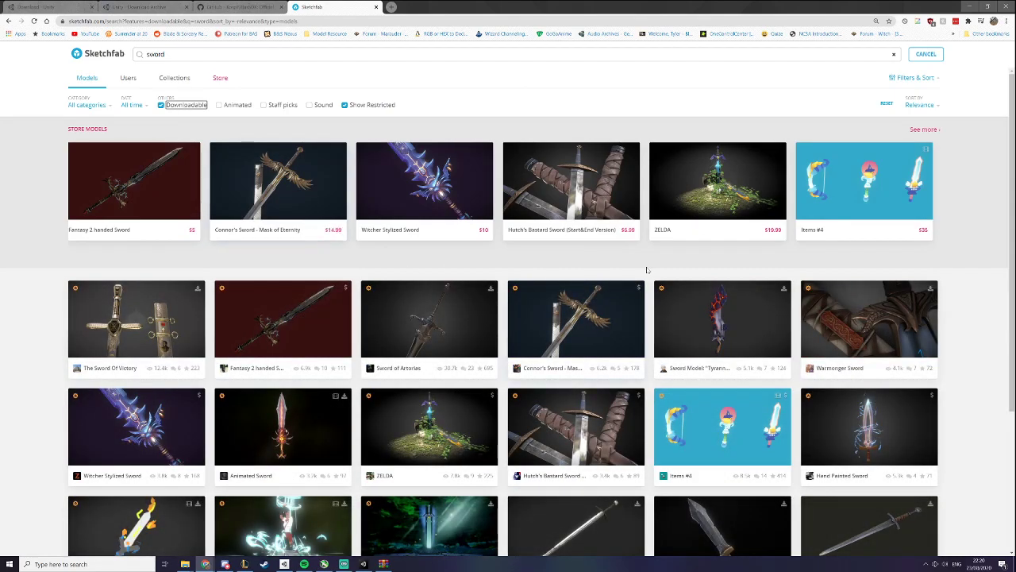
{"action": "scroll", "coordinate": [634, 272], "scroll_direction": "down", "scroll_amount": 3}
{"action": "left_click", "coordinate": [598, 376]}
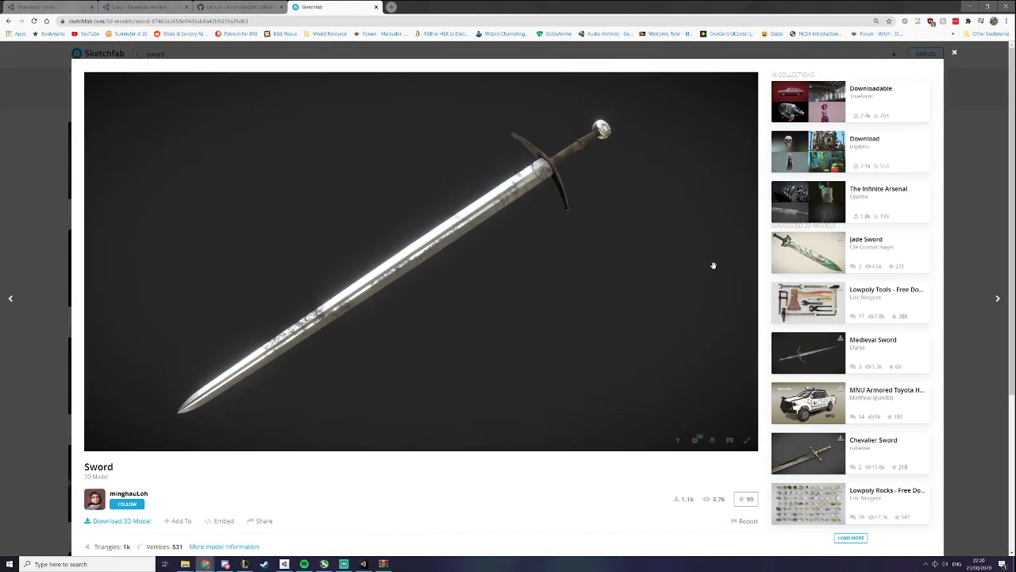
Switch back to the Unity editor, collapse the BossBattles and SDK folders in the asset tree and show the SDK folder's contents
{"action": "left_click", "coordinate": [364, 563]}
{"action": "scroll", "coordinate": [65, 452], "scroll_direction": "up", "scroll_amount": 10}
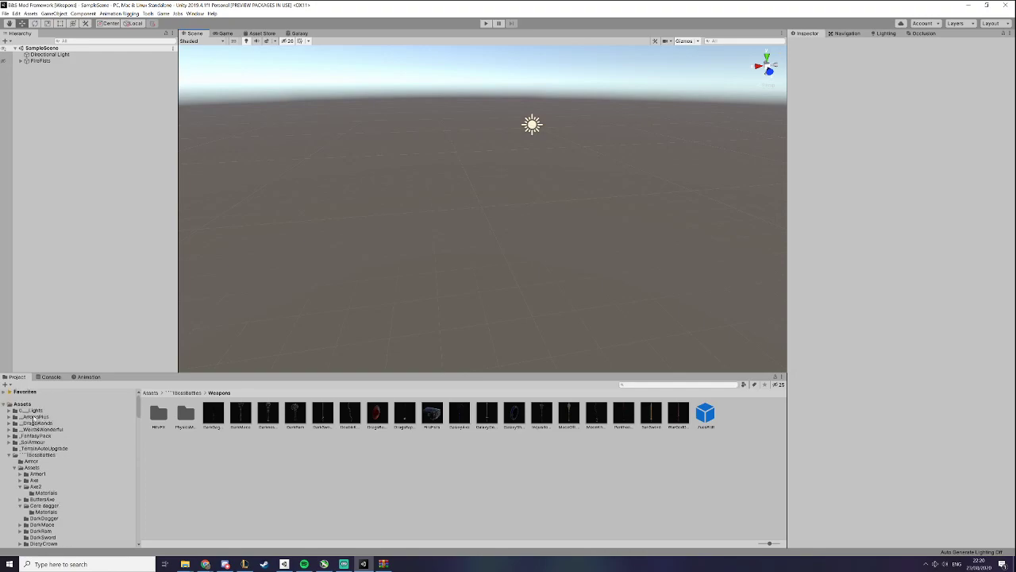
{"action": "left_click", "coordinate": [8, 456]}
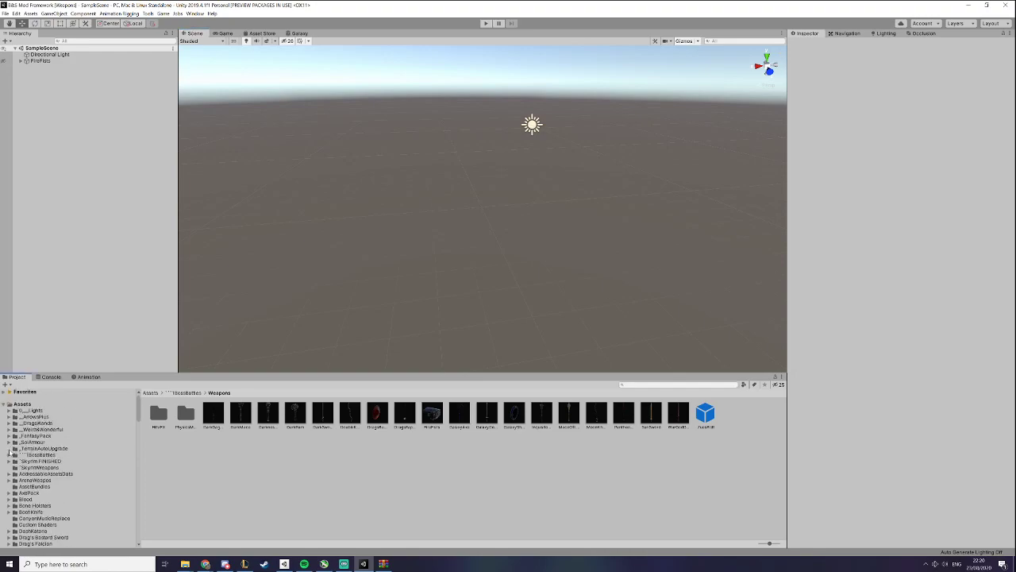
{"action": "scroll", "coordinate": [38, 448], "scroll_direction": "down", "scroll_amount": 15}
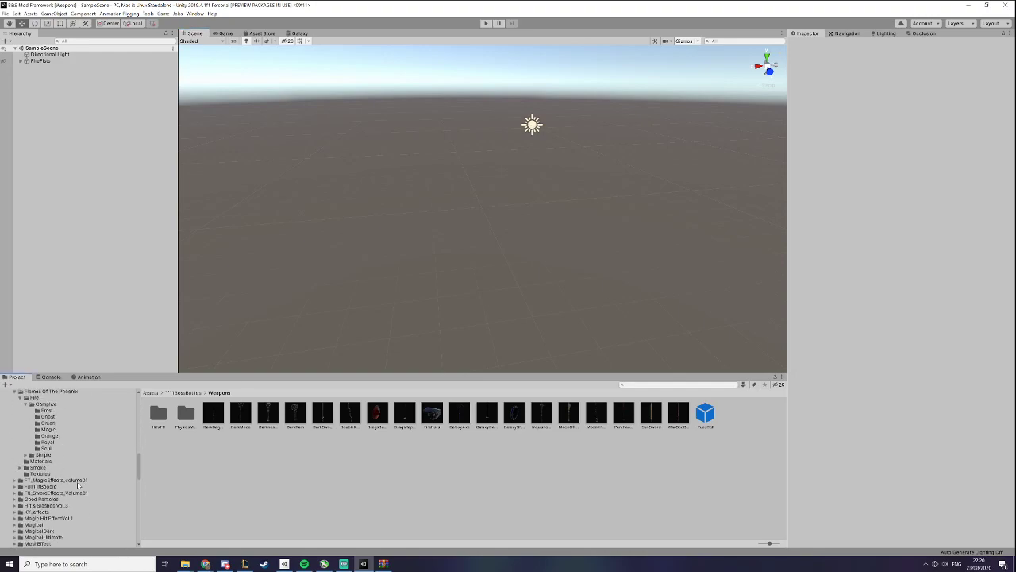
{"action": "scroll", "coordinate": [78, 483], "scroll_direction": "down", "scroll_amount": 10}
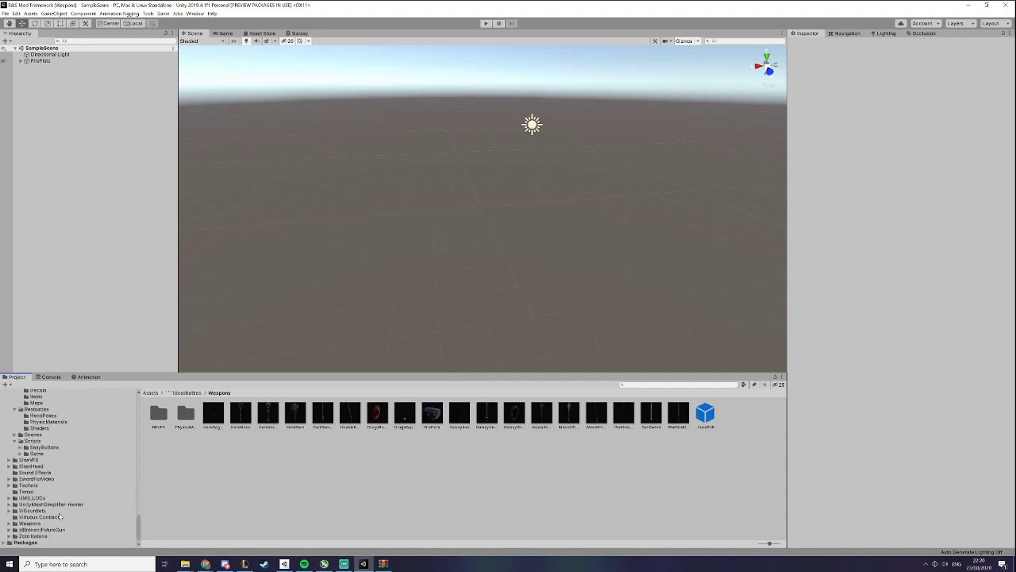
{"action": "scroll", "coordinate": [36, 483], "scroll_direction": "up", "scroll_amount": 10}
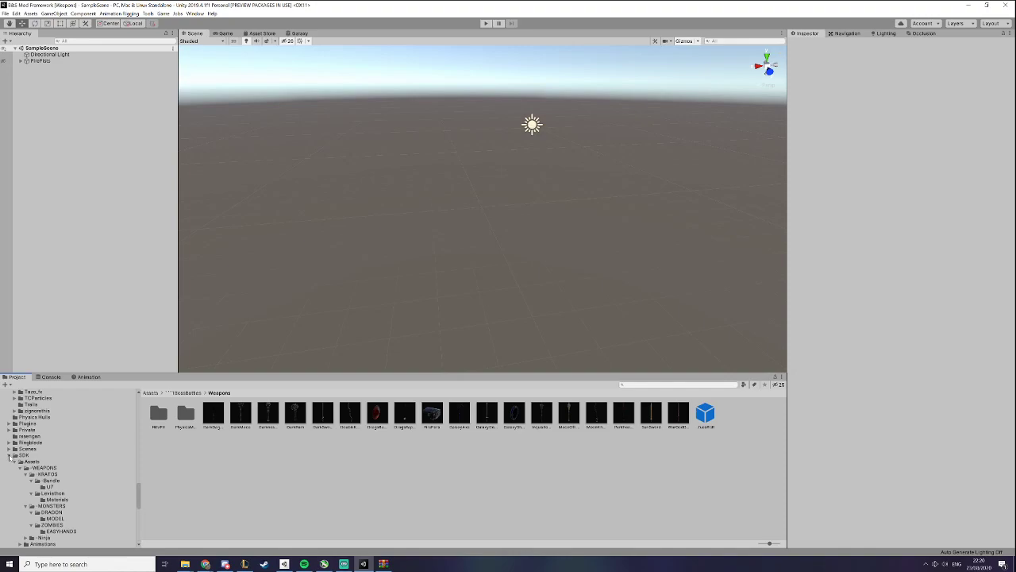
{"action": "left_click", "coordinate": [10, 457]}
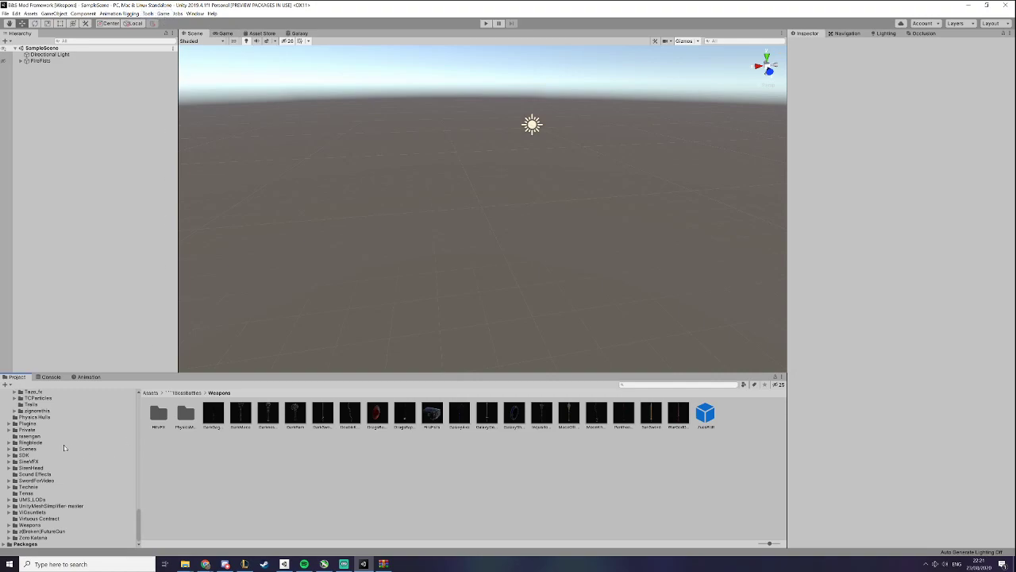
{"action": "left_click", "coordinate": [25, 455]}
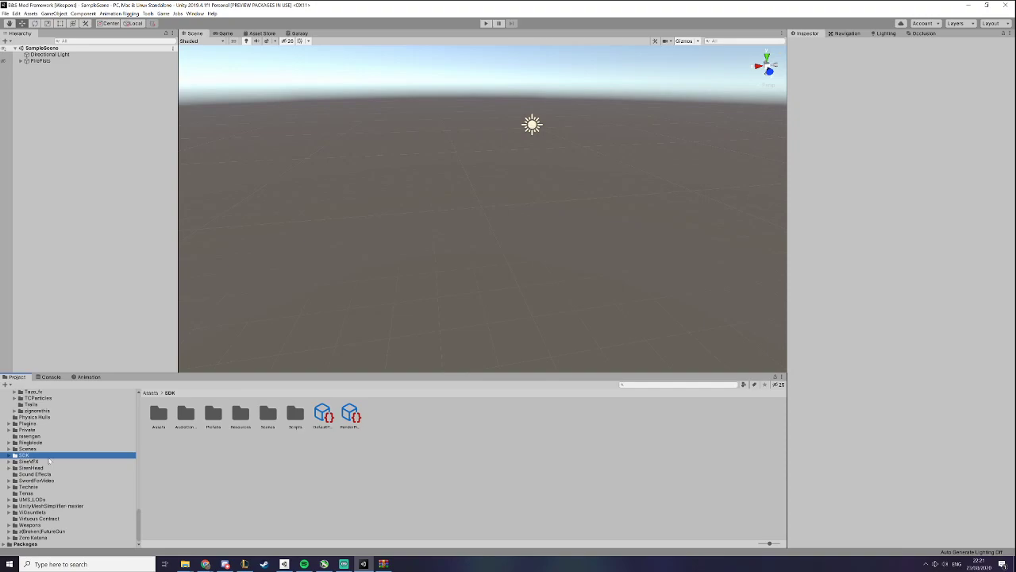
Collapse the expanded Particles and hammer folders in the project's asset tree
{"action": "scroll", "coordinate": [50, 460], "scroll_direction": "up", "scroll_amount": 10}
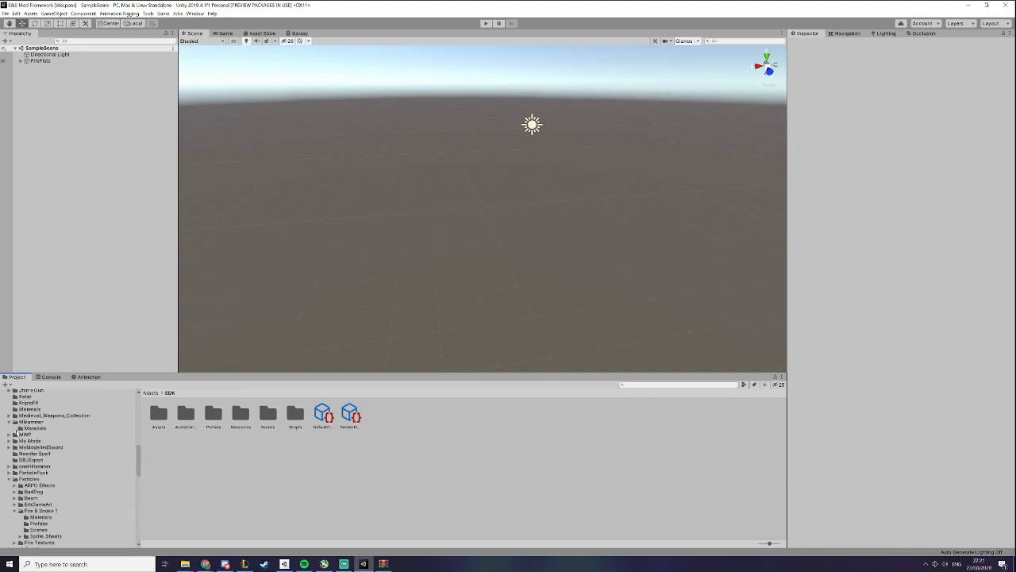
{"action": "left_click", "coordinate": [10, 479]}
{"action": "scroll", "coordinate": [50, 502], "scroll_direction": "down", "scroll_amount": 3}
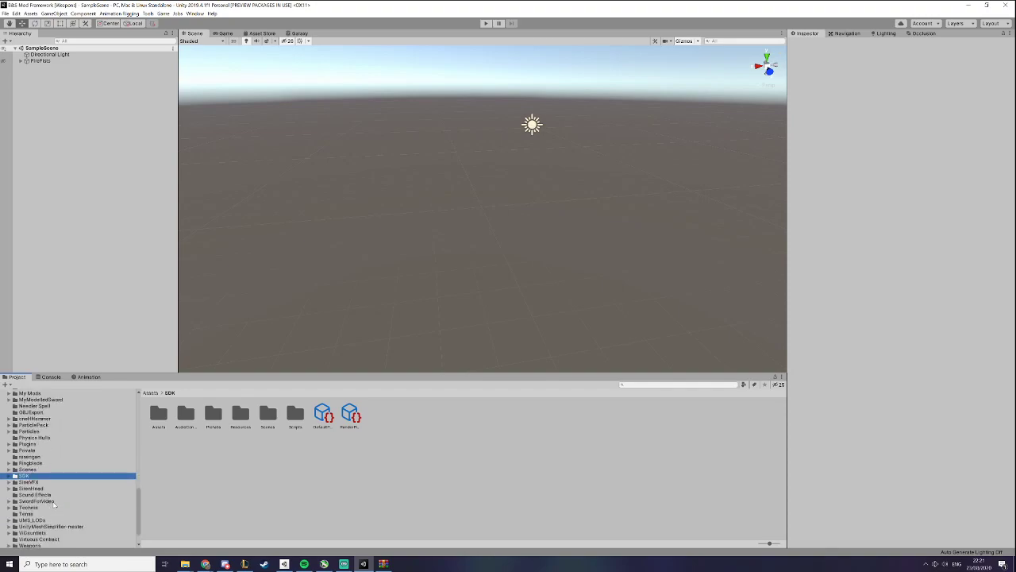
{"action": "scroll", "coordinate": [51, 505], "scroll_direction": "up", "scroll_amount": 2}
{"action": "scroll", "coordinate": [47, 435], "scroll_direction": "up", "scroll_amount": 2}
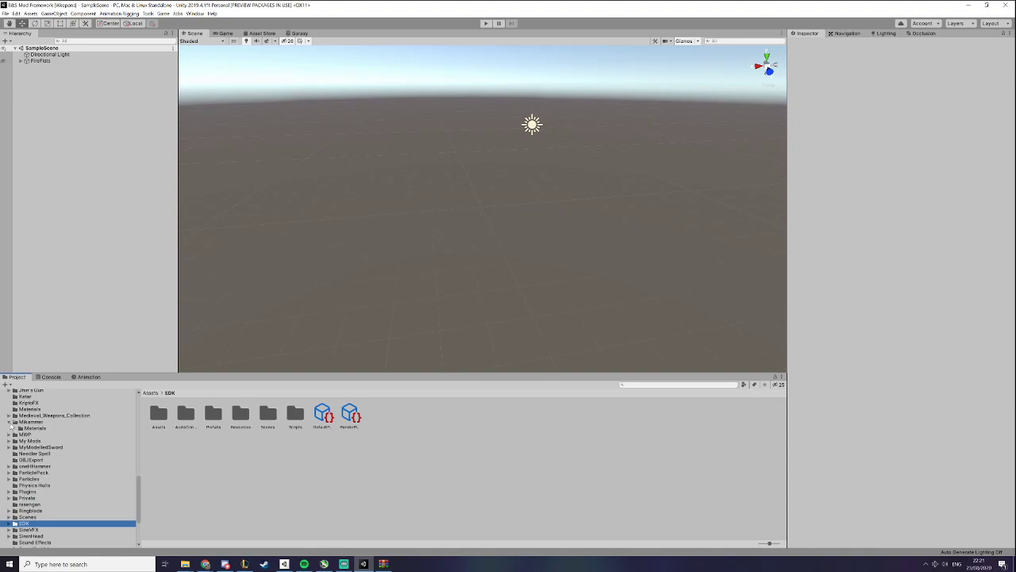
{"action": "left_click", "coordinate": [10, 422]}
{"action": "scroll", "coordinate": [47, 477], "scroll_direction": "down", "scroll_amount": 4}
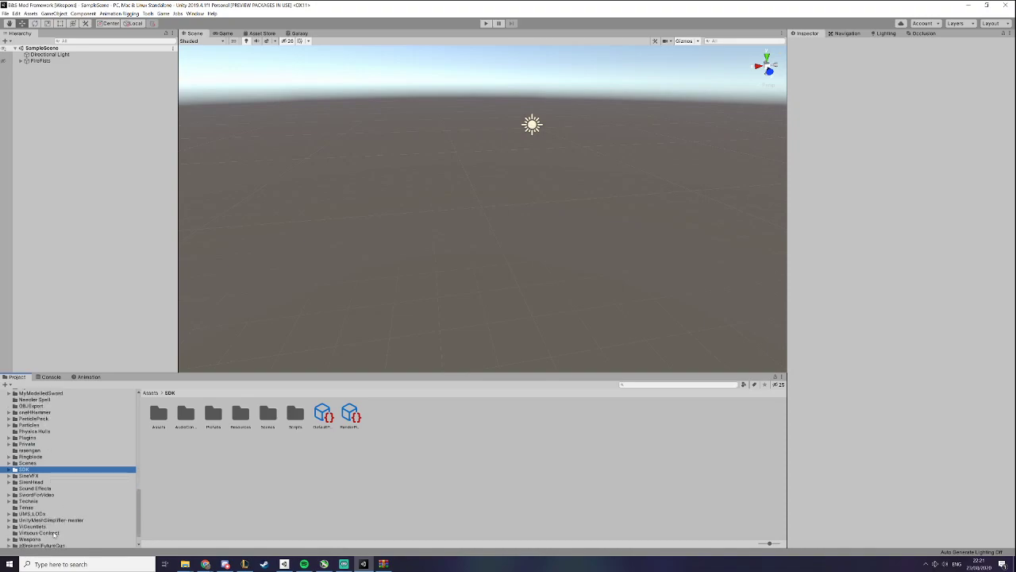
Switch to the Sketchfab window in Chrome and download the Sword model in its original FBX format
{"action": "mouse_move", "coordinate": [205, 564]}
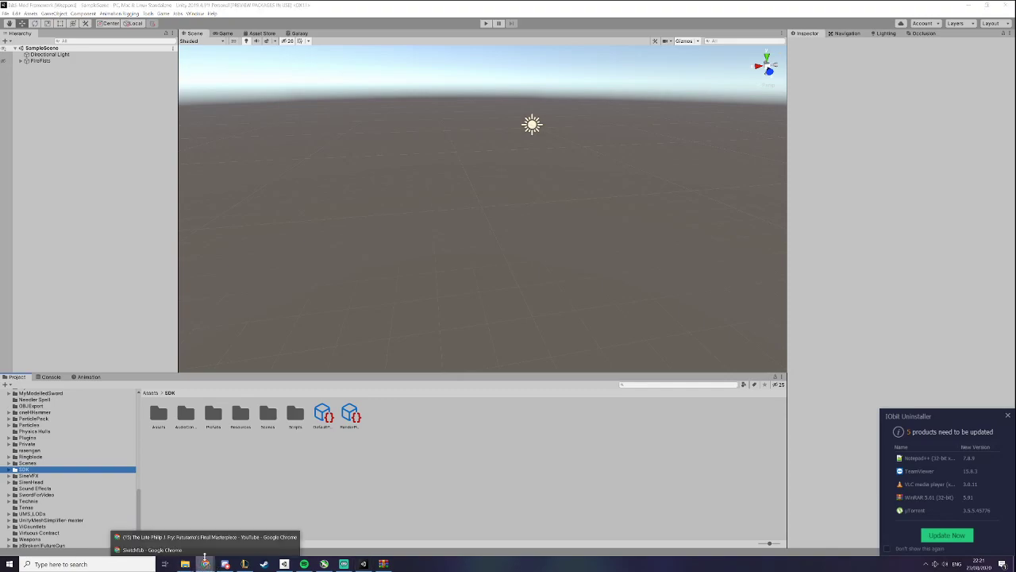
{"action": "left_click", "coordinate": [152, 549]}
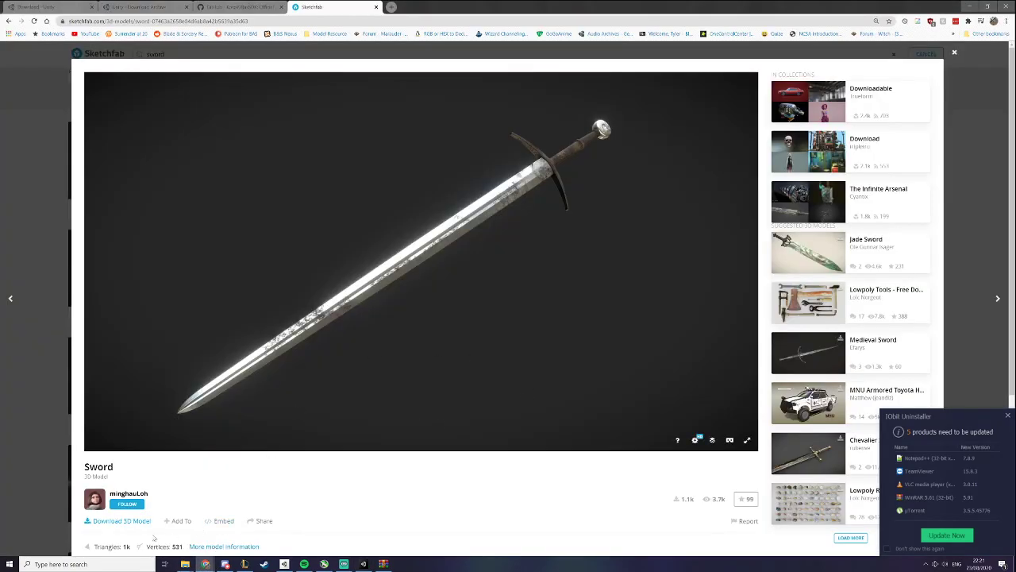
{"action": "left_click", "coordinate": [127, 520]}
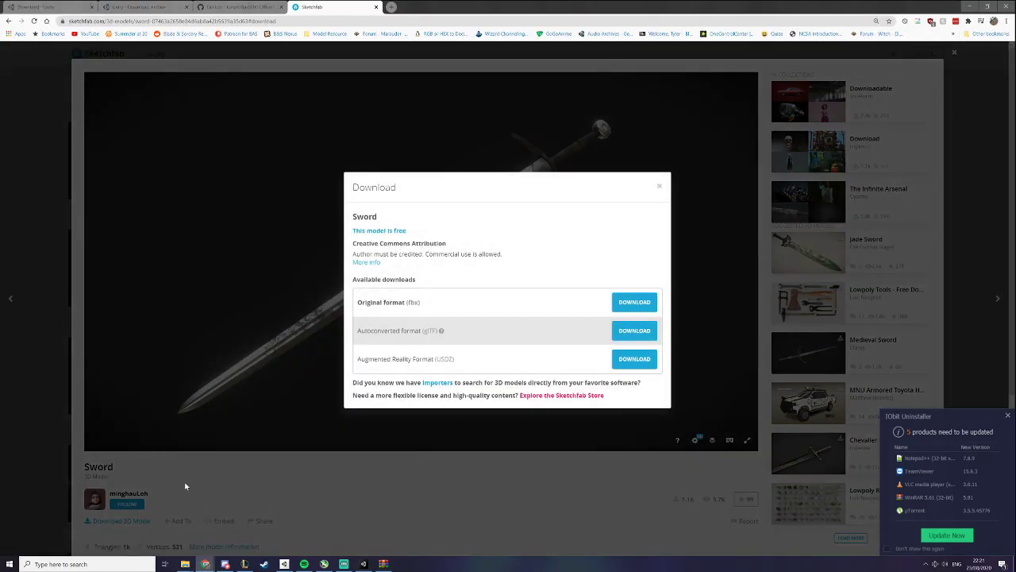
{"action": "left_click", "coordinate": [635, 302]}
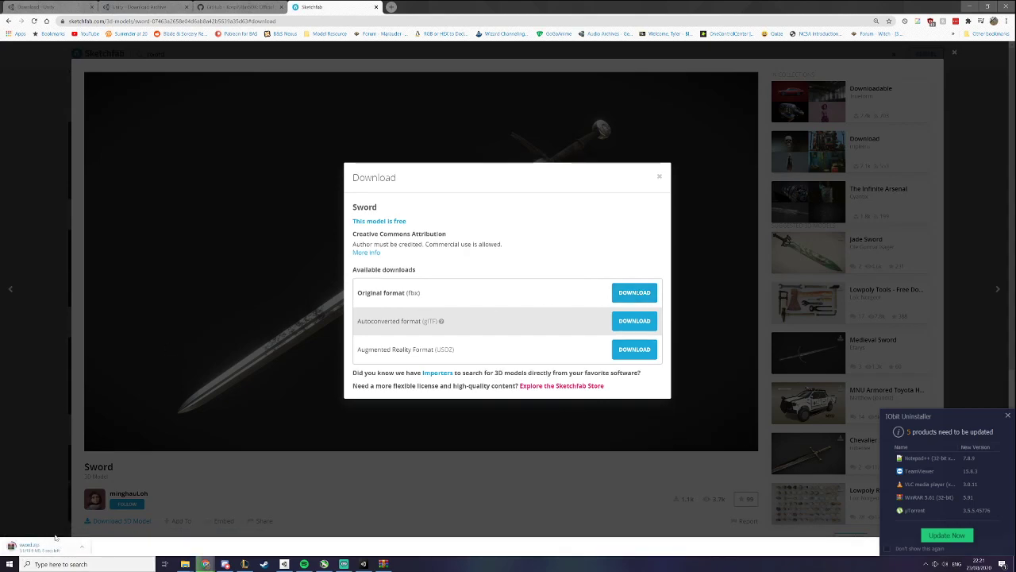
Switch back to the Unity editor, create a folder named VideoSword directly under Assets and open it
{"action": "left_click", "coordinate": [363, 564]}
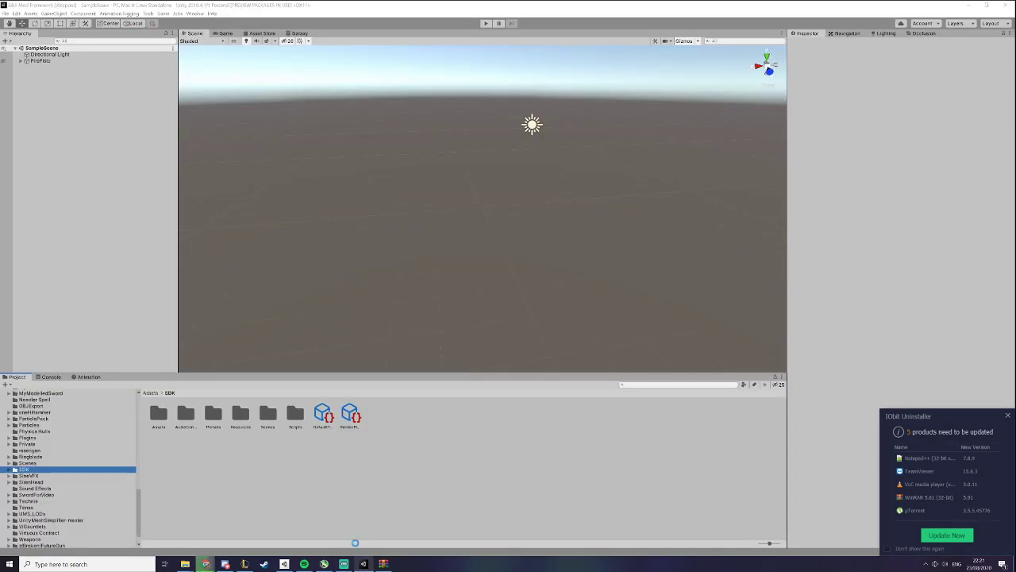
{"action": "scroll", "coordinate": [70, 449], "scroll_direction": "up", "scroll_amount": 15}
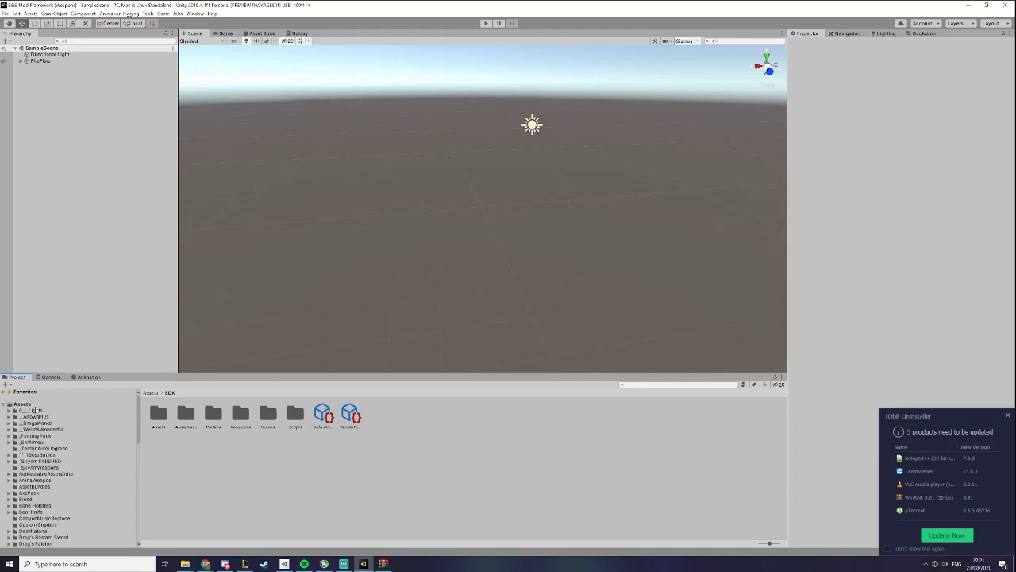
{"action": "left_click", "coordinate": [26, 404]}
{"action": "right_click", "coordinate": [27, 404]}
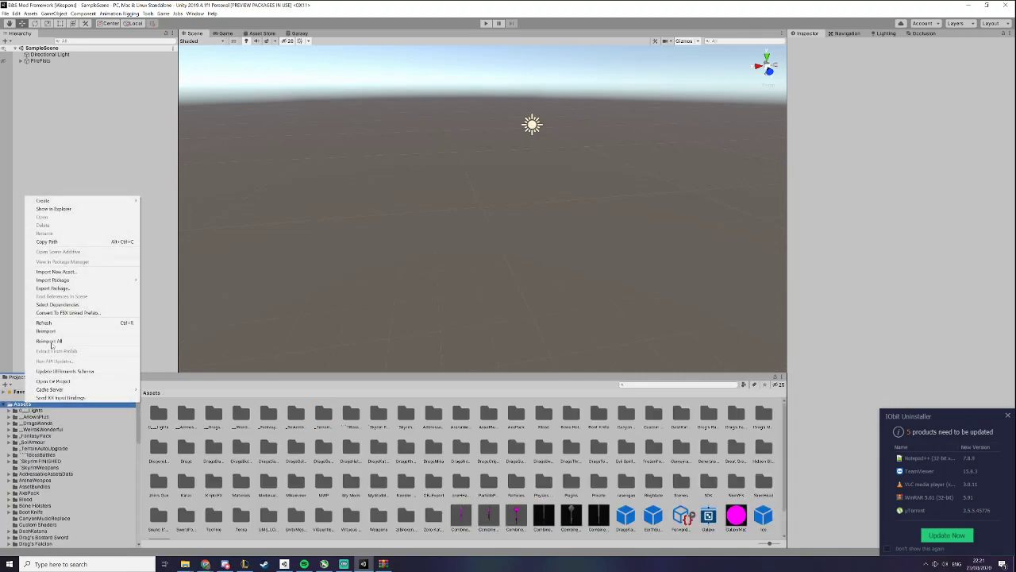
{"action": "mouse_move", "coordinate": [112, 200]}
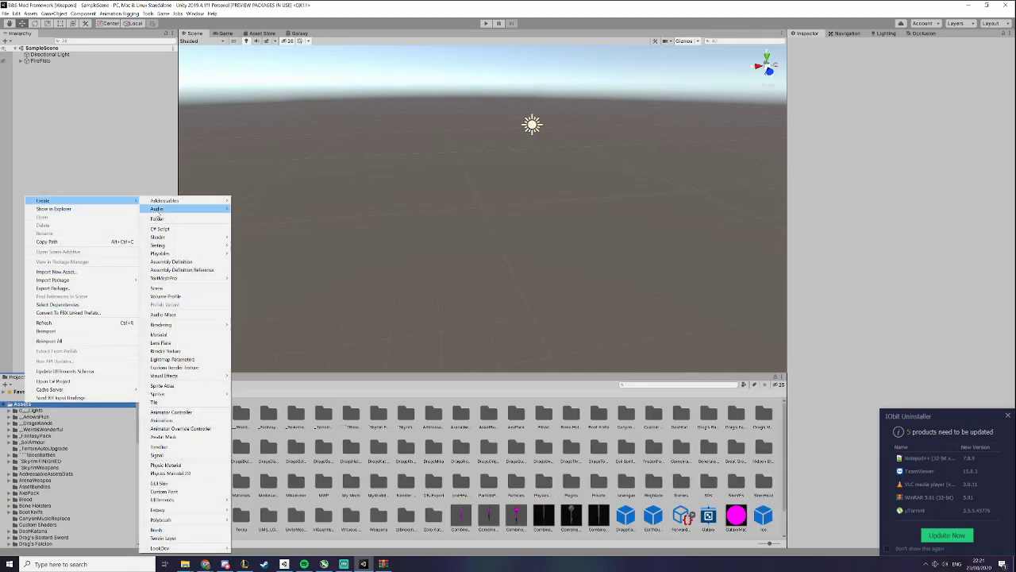
{"action": "left_click", "coordinate": [159, 219]}
{"action": "type", "text": "VideoScreen"}
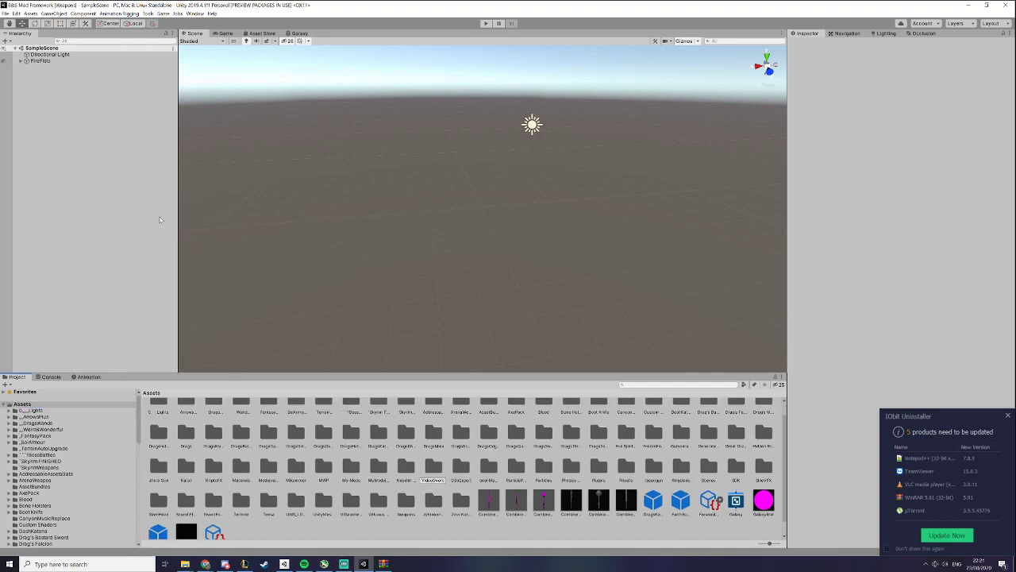
{"action": "key", "text": "Return"}
{"action": "double_click", "coordinate": [325, 490]}
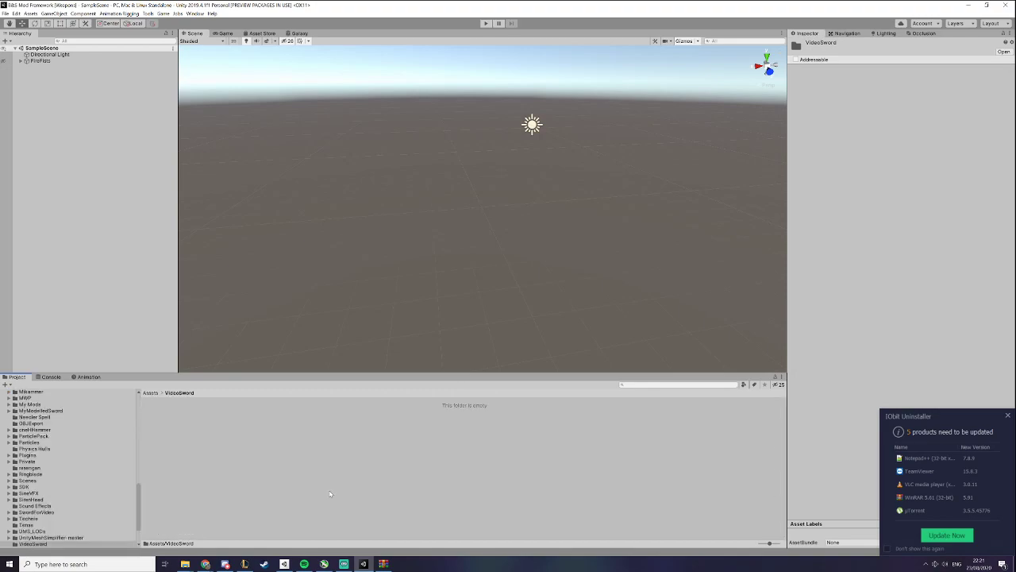
Show the VideoSword folder in File Explorer, open it and close the BasSDK-master archive window
{"action": "right_click_drag", "start_coordinate": [403, 337], "coordinate": [356, 350]}
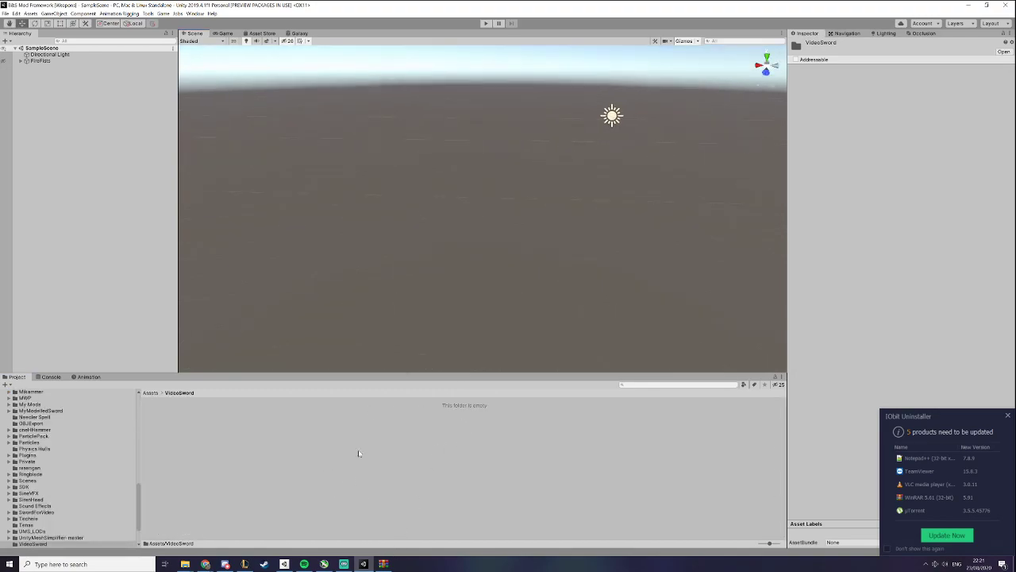
{"action": "right_click", "coordinate": [458, 421]}
{"action": "left_click", "coordinate": [498, 224]}
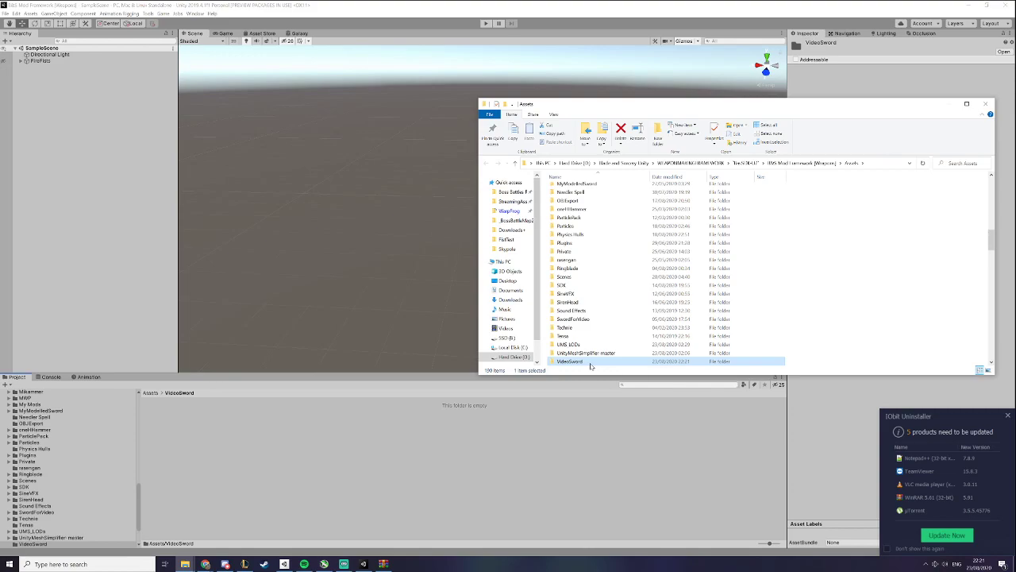
{"action": "double_click", "coordinate": [590, 362]}
{"action": "left_click", "coordinate": [385, 563]}
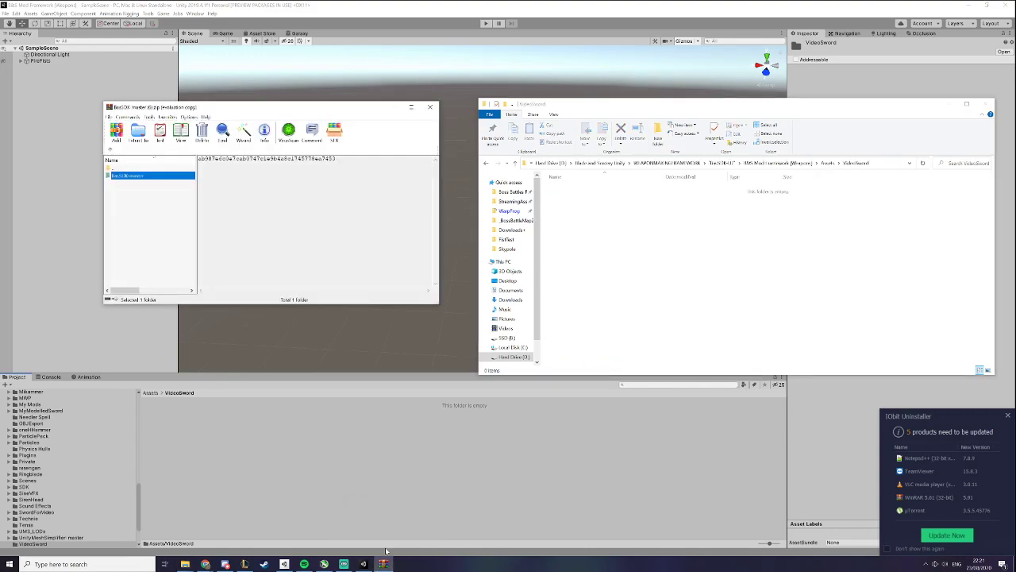
{"action": "left_click", "coordinate": [383, 564]}
Open the downloaded sword.zip from Chrome in WinRAR, dismiss the licence notice and bring up the VideoSword Explorer window beside it
{"action": "mouse_move", "coordinate": [204, 562]}
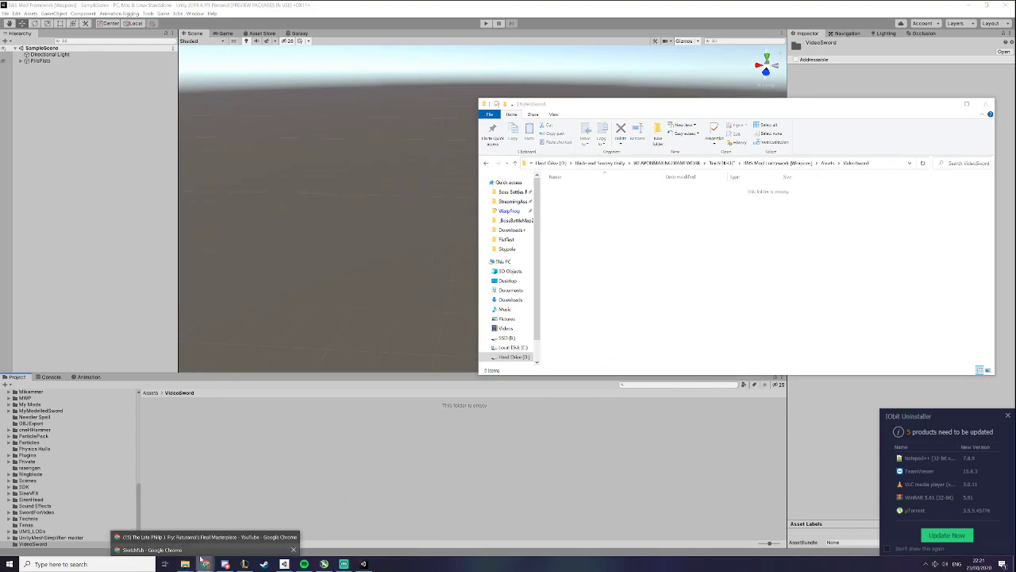
{"action": "left_click", "coordinate": [152, 550]}
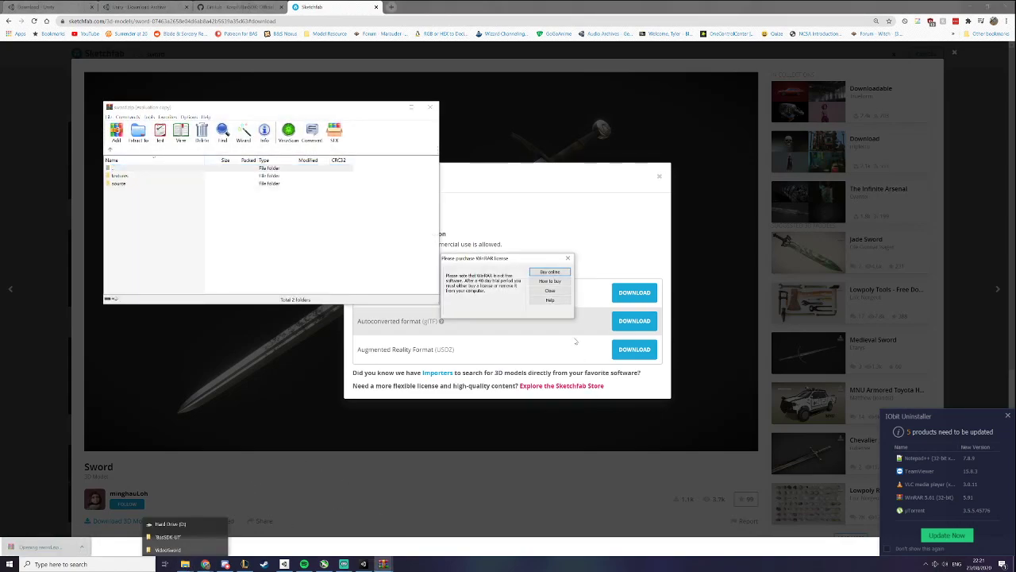
{"action": "left_click", "coordinate": [568, 258]}
{"action": "left_click", "coordinate": [167, 549]}
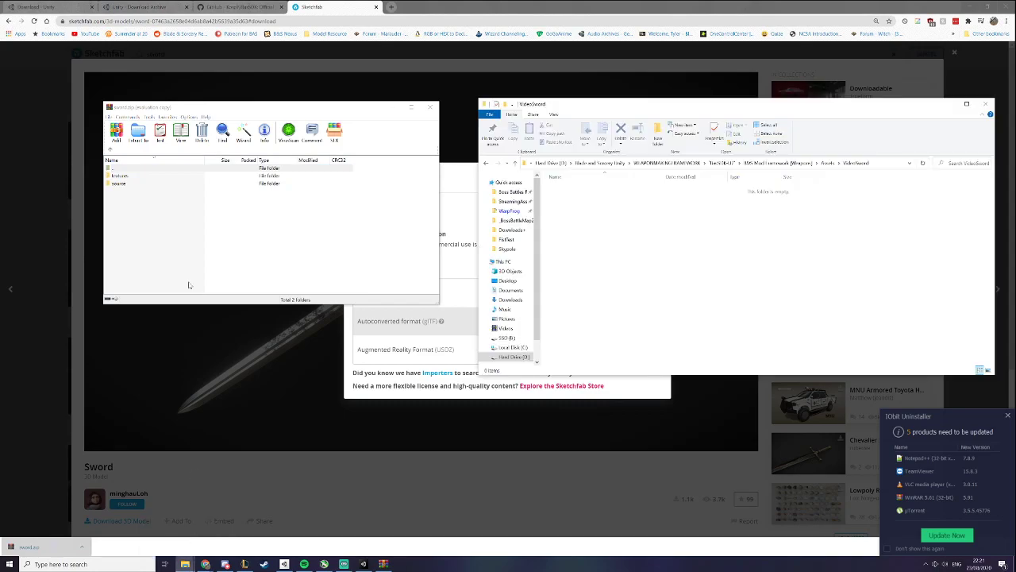
Open the Sword archive inside the source folder of sword.zip and extract Sword_Low_Done.FBX into the VideoSword folder
{"action": "double_click", "coordinate": [177, 185]}
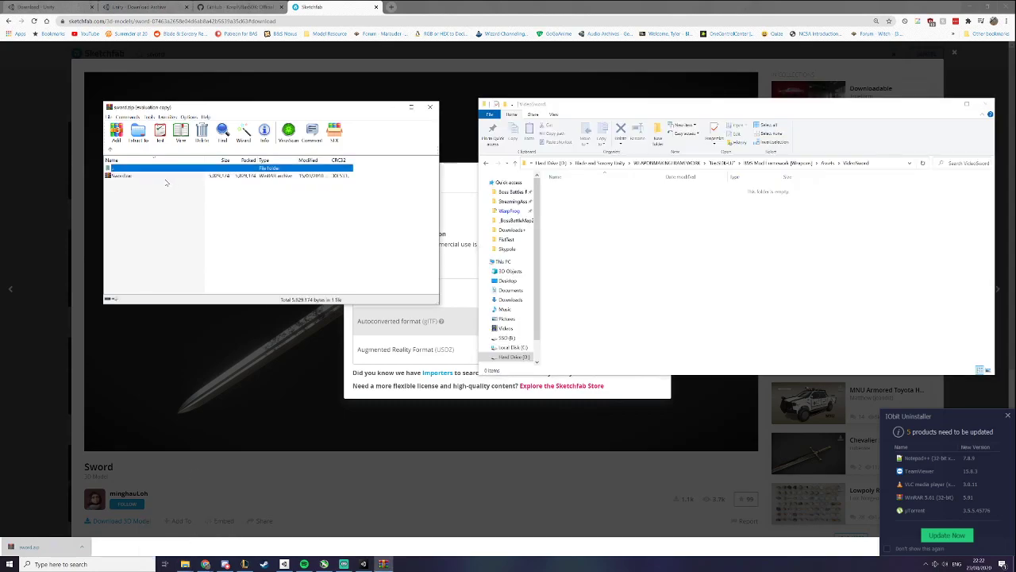
{"action": "double_click", "coordinate": [164, 175]}
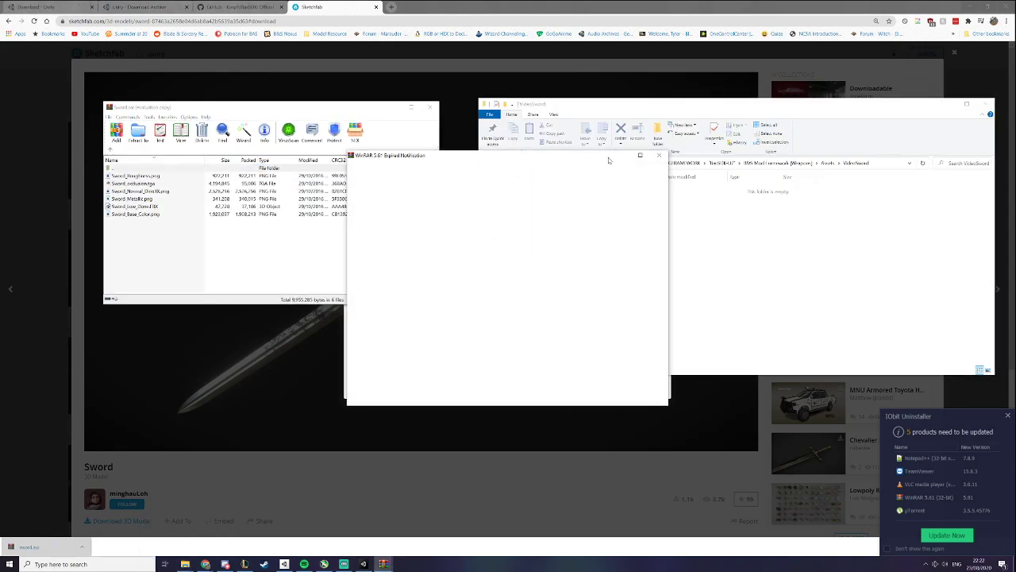
{"action": "left_click", "coordinate": [659, 154]}
{"action": "left_click", "coordinate": [136, 206]}
{"action": "left_click_drag", "start_coordinate": [136, 208], "coordinate": [619, 220]}
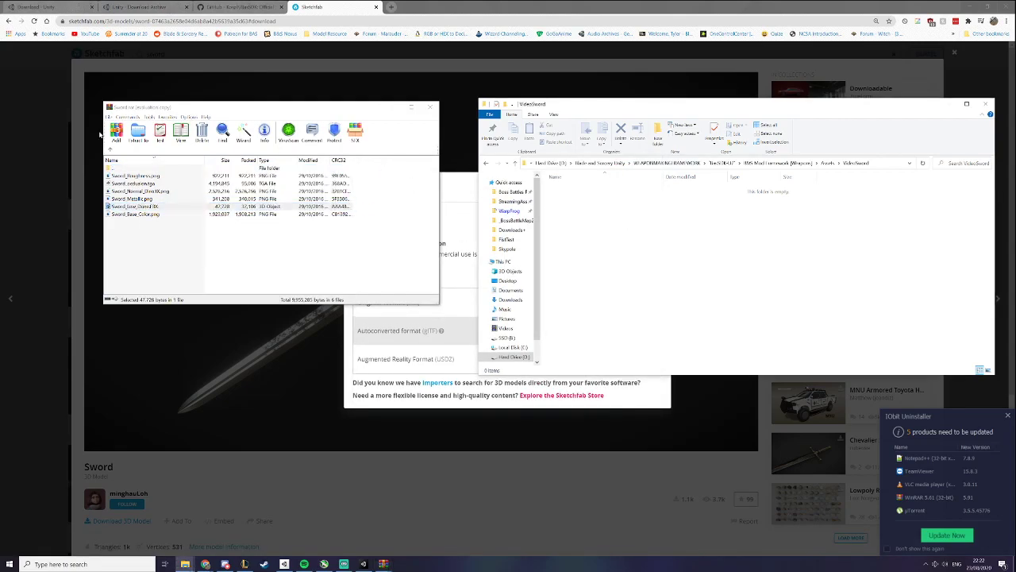
Close the nested archive and extract all five sword PNG textures from sword.zip's textures folder into the VideoSword folder
{"action": "left_click", "coordinate": [435, 108]}
{"action": "double_click", "coordinate": [126, 169]}
{"action": "double_click", "coordinate": [126, 175]}
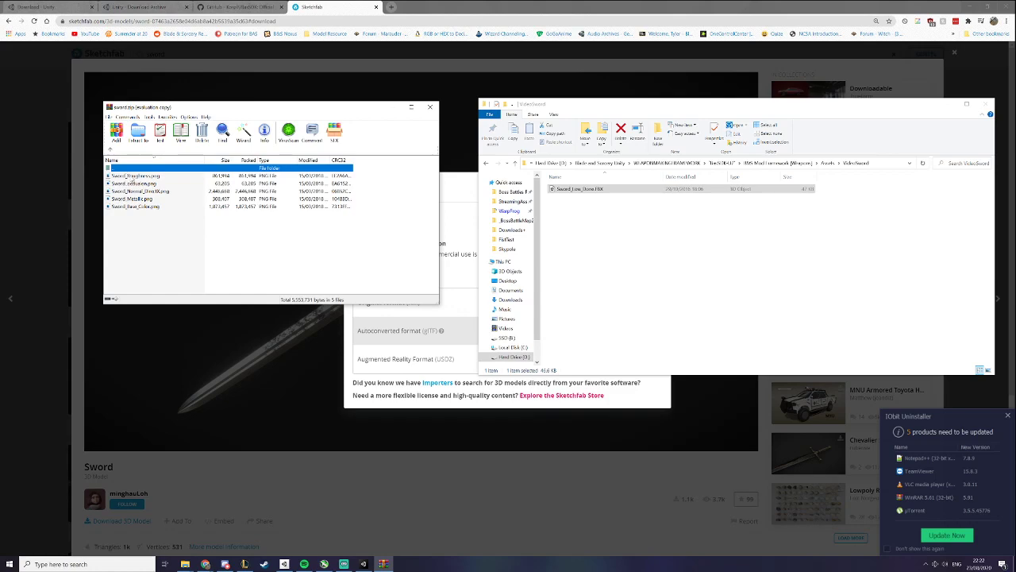
{"action": "left_click", "coordinate": [132, 183]}
{"action": "left_click", "coordinate": [133, 207], "text": "shift"}
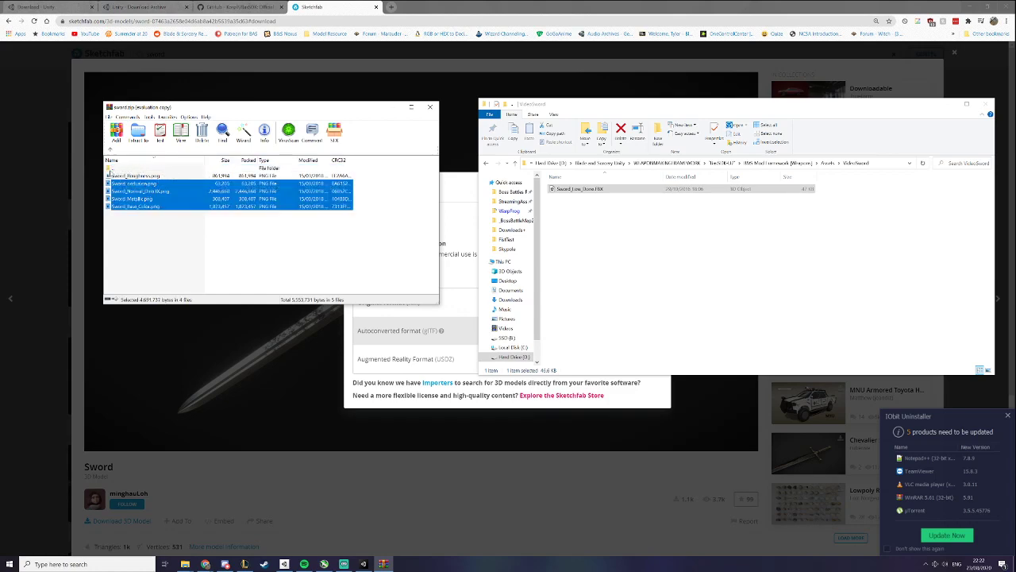
{"action": "left_click", "coordinate": [158, 206]}
{"action": "left_click", "coordinate": [171, 178], "text": "shift"}
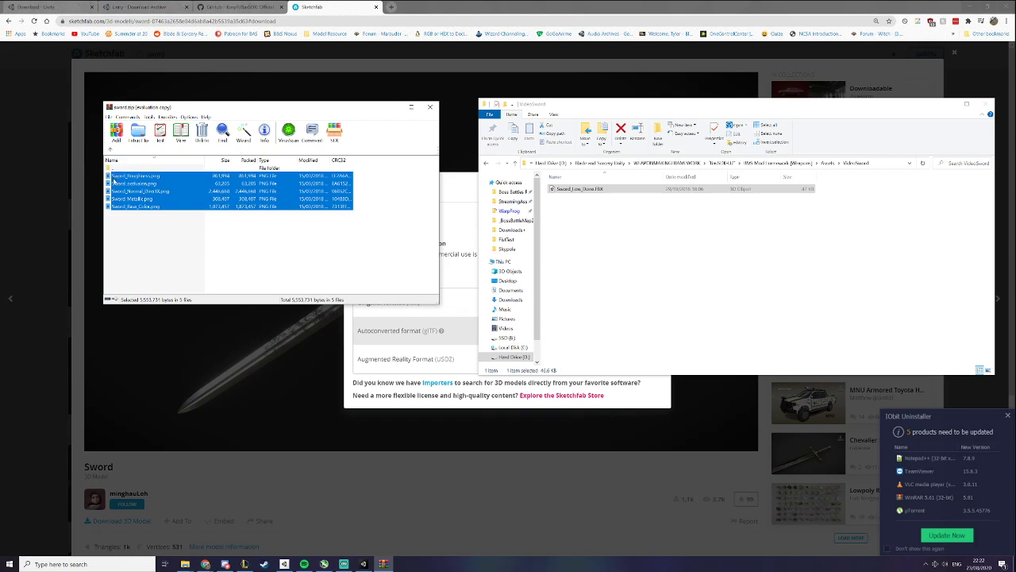
{"action": "left_click_drag", "start_coordinate": [125, 190], "coordinate": [578, 252]}
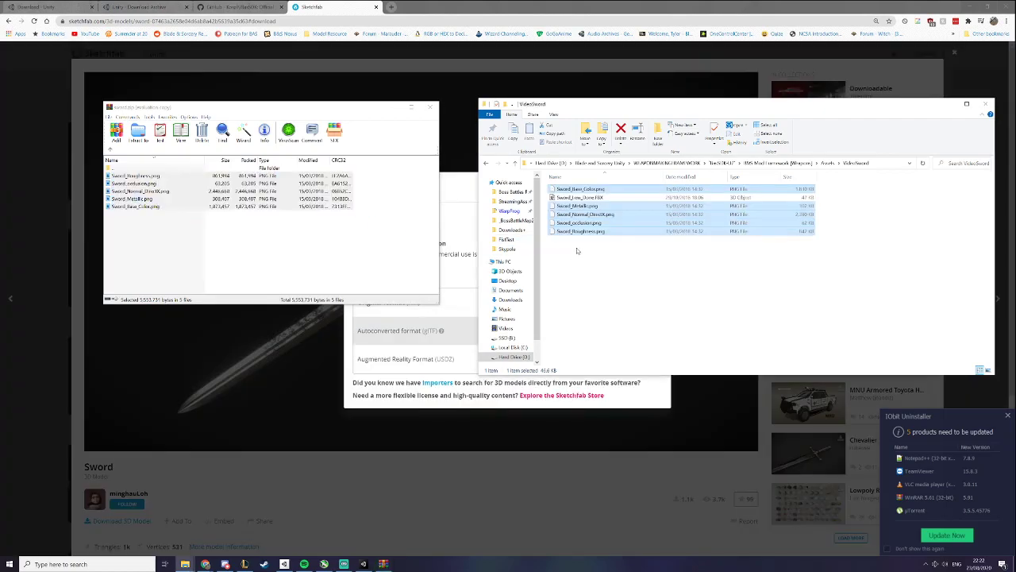
{"action": "left_click", "coordinate": [577, 251]}
Switch to the Unity editor, add the Sword_Low_Done model to the scene and deactivate the FireFists object
{"action": "left_click", "coordinate": [364, 565]}
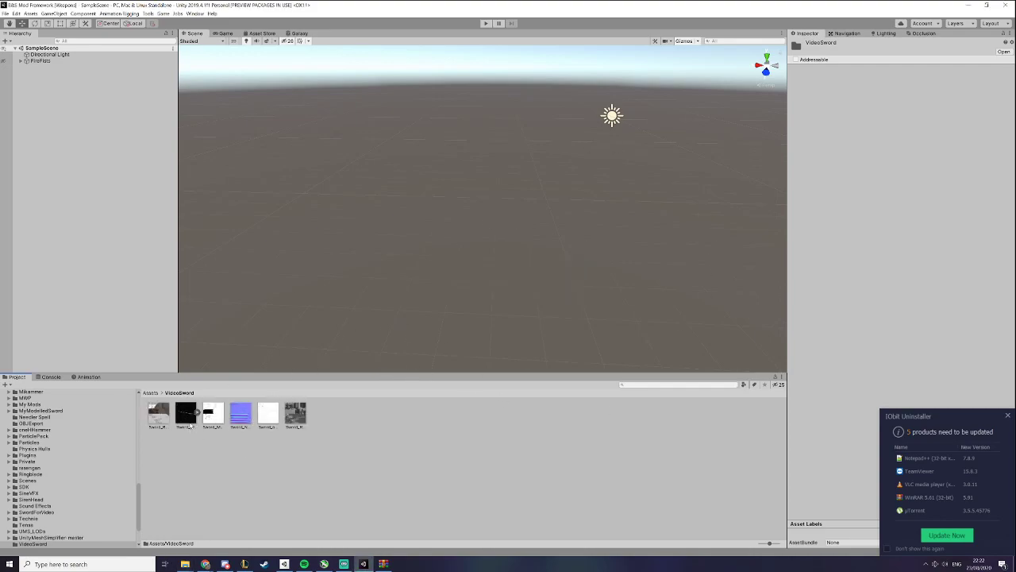
{"action": "left_click_drag", "start_coordinate": [185, 415], "coordinate": [111, 328]}
{"action": "left_click_drag", "start_coordinate": [541, 267], "coordinate": [425, 252], "text": "alt"}
{"action": "right_click_drag", "start_coordinate": [425, 252], "coordinate": [431, 252], "text": "alt"}
{"action": "left_click_drag", "start_coordinate": [431, 253], "coordinate": [608, 257], "text": "alt"}
{"action": "left_click", "coordinate": [39, 60]}
{"action": "left_click", "coordinate": [808, 45]}
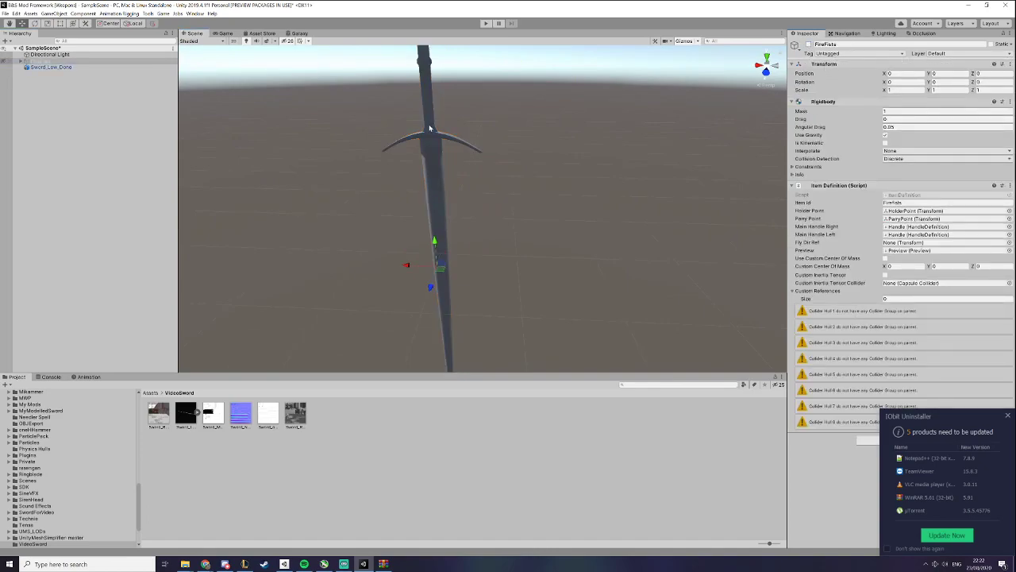
Rotate the Sword_Low_Done model in the scene so that its blade points up and its handle down
{"action": "left_click", "coordinate": [433, 129]}
{"action": "key", "text": "f"}
{"action": "middle_click_drag", "start_coordinate": [508, 230], "coordinate": [509, 201]}
{"action": "right_click_drag", "start_coordinate": [508, 200], "coordinate": [542, 224], "text": "alt"}
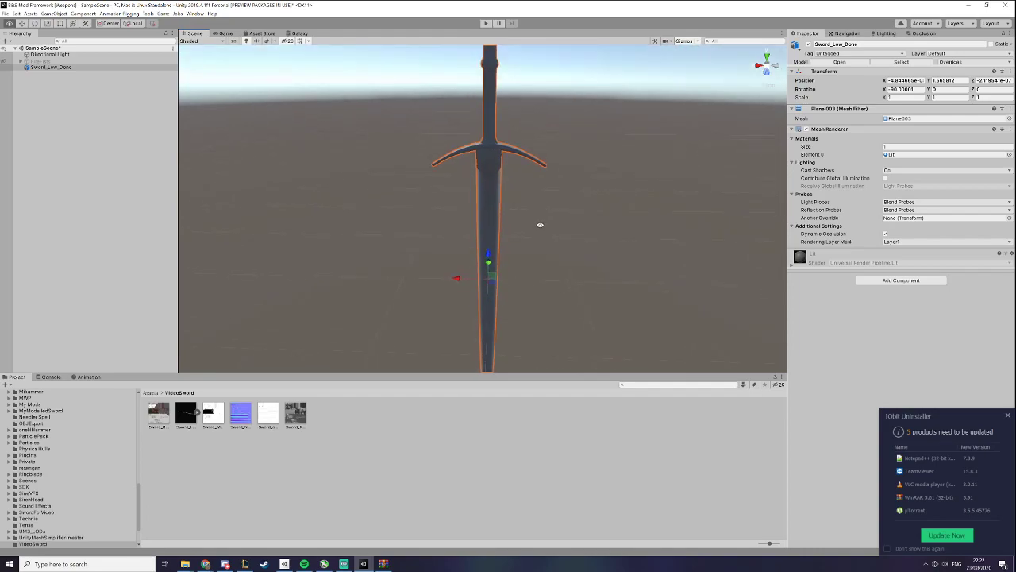
{"action": "key", "text": "e"}
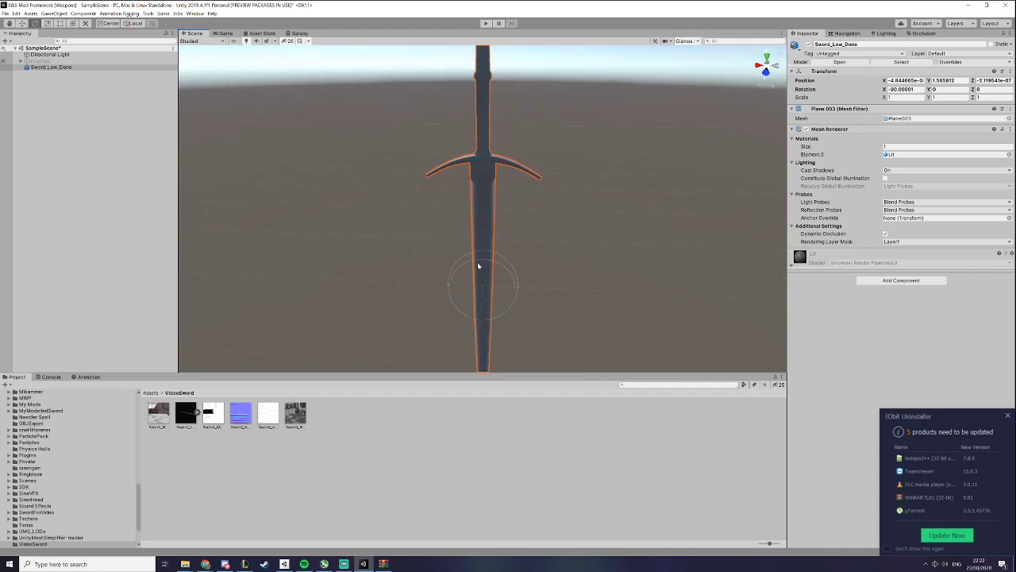
{"action": "left_click_drag", "start_coordinate": [479, 267], "coordinate": [676, 297]}
{"action": "left_click", "coordinate": [594, 306]}
{"action": "middle_click_drag", "start_coordinate": [530, 308], "coordinate": [518, 207]}
{"action": "scroll", "coordinate": [505, 248], "scroll_direction": "up", "scroll_amount": 5}
{"action": "middle_click_drag", "start_coordinate": [505, 259], "coordinate": [517, 201]}
{"action": "scroll", "coordinate": [524, 195], "scroll_direction": "down", "scroll_amount": 3}
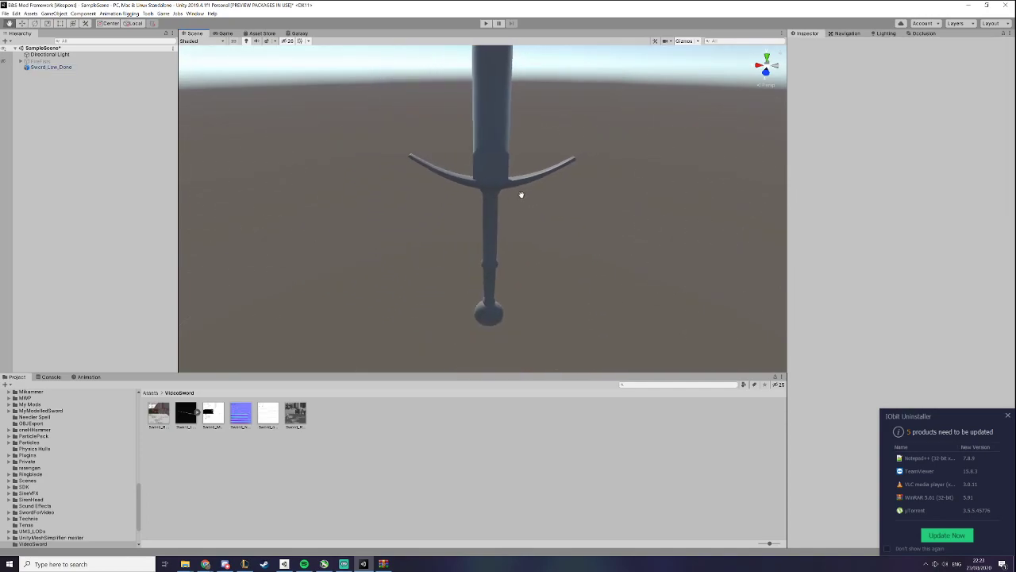
Dismiss the software update notification and create a new material in the VideoSword folder
{"action": "left_click", "coordinate": [1007, 415]}
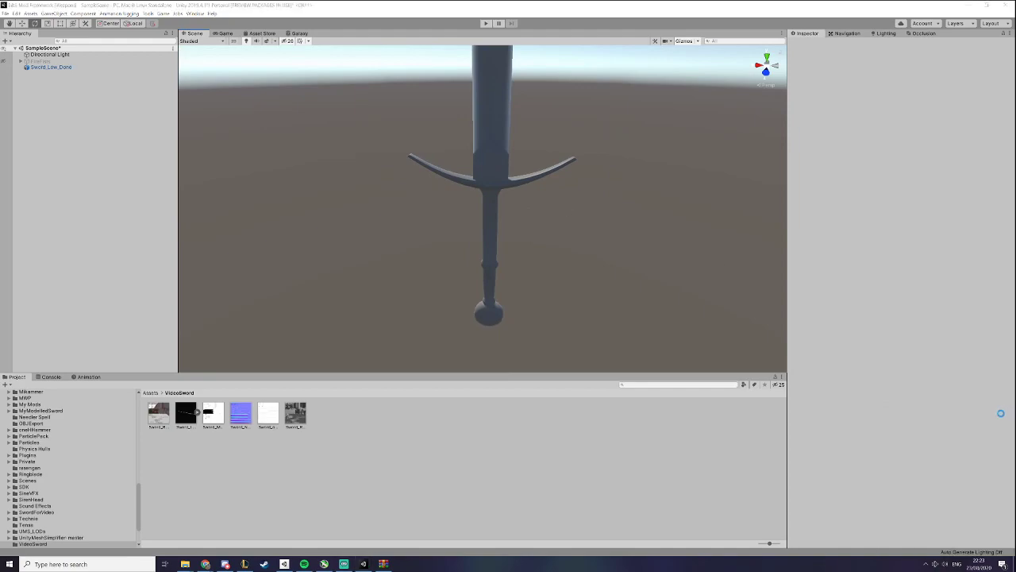
{"action": "right_click", "coordinate": [364, 426]}
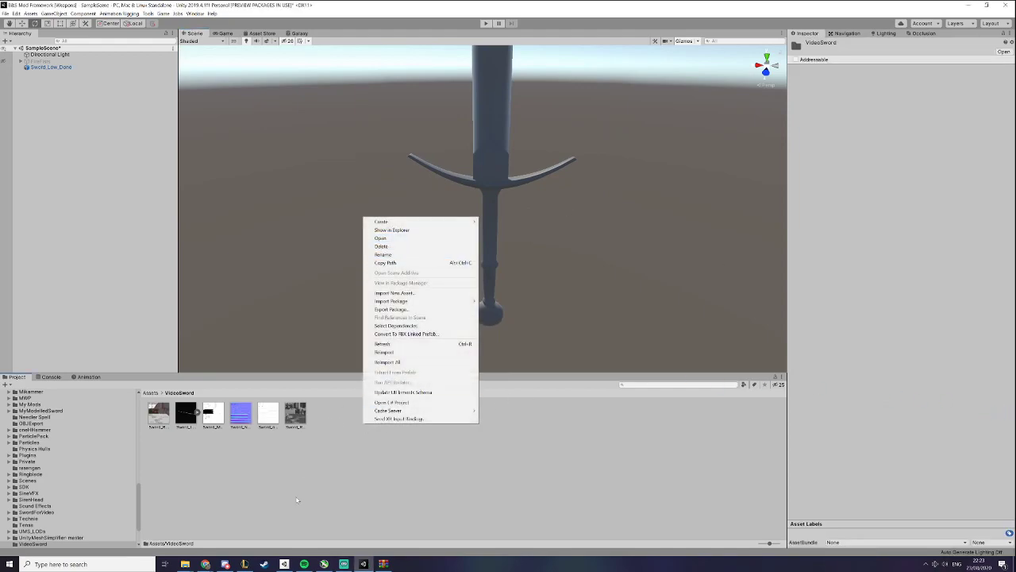
{"action": "mouse_move", "coordinate": [383, 221]}
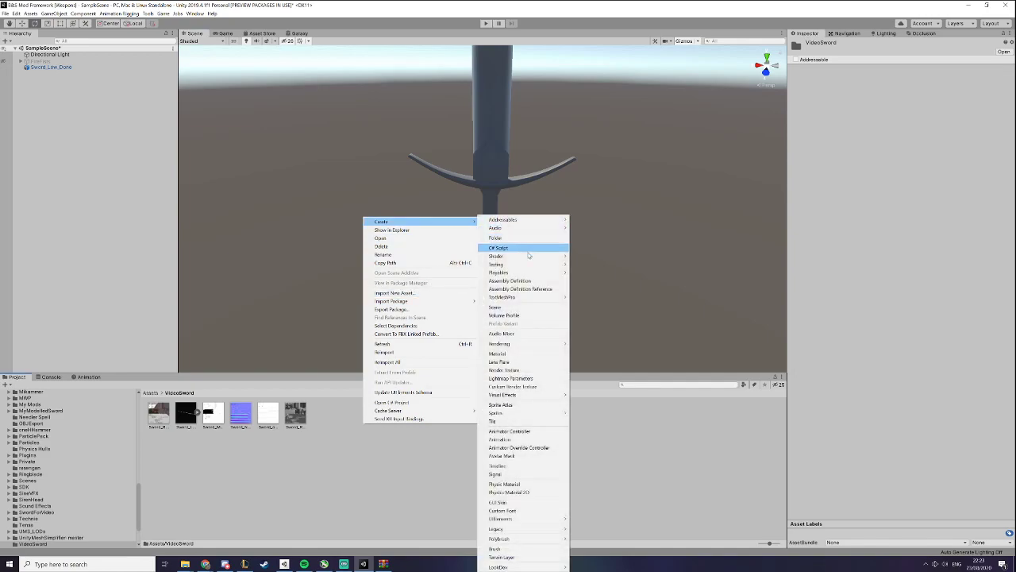
{"action": "left_click", "coordinate": [526, 354]}
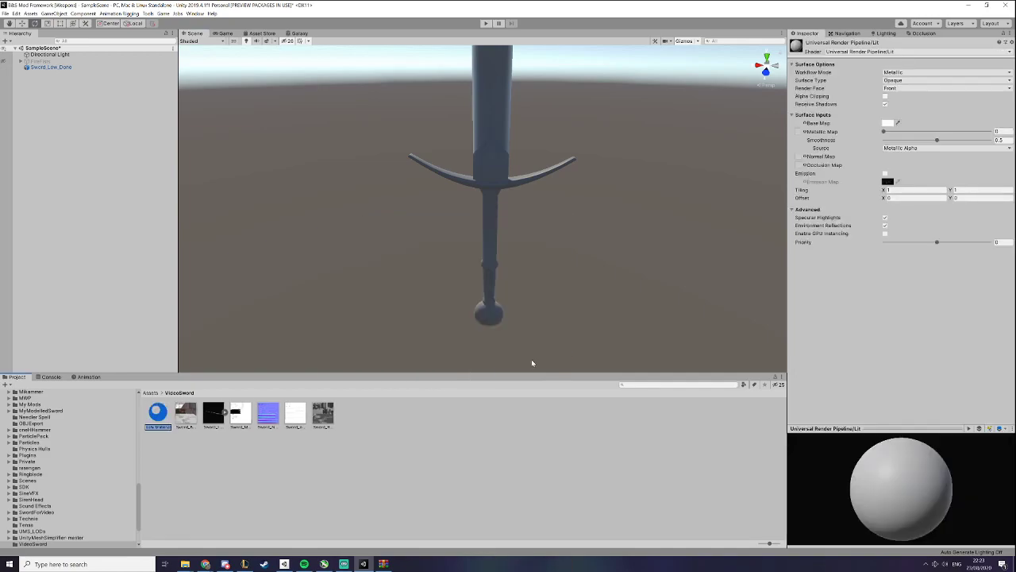
{"action": "key", "text": "Return"}
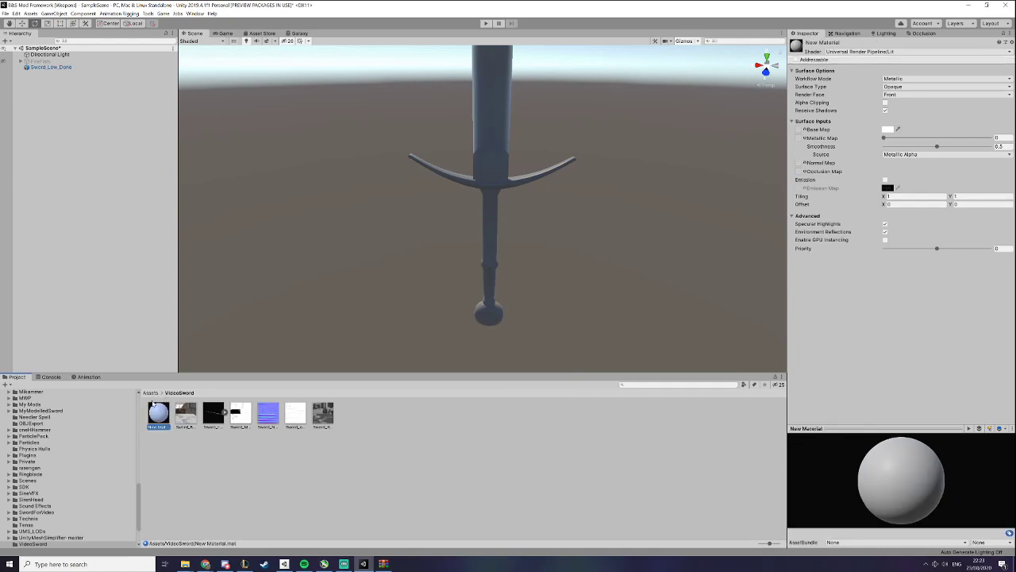
{"action": "left_click", "coordinate": [197, 460]}
Apply the Sword_Base_Color texture directly to the sword model in the scene and select the model
{"action": "left_click", "coordinate": [187, 417]}
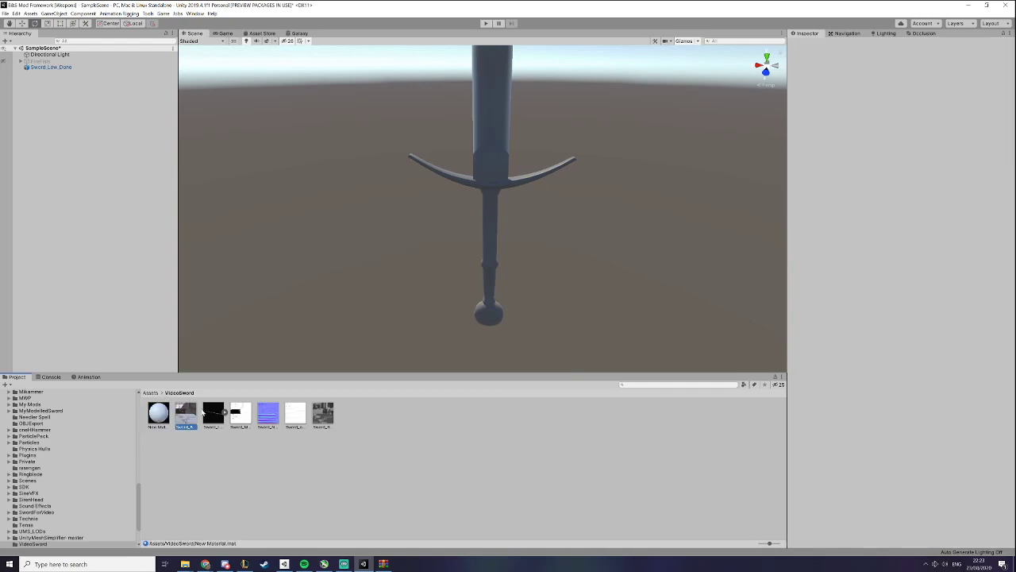
{"action": "left_click_drag", "start_coordinate": [488, 227], "coordinate": [487, 204]}
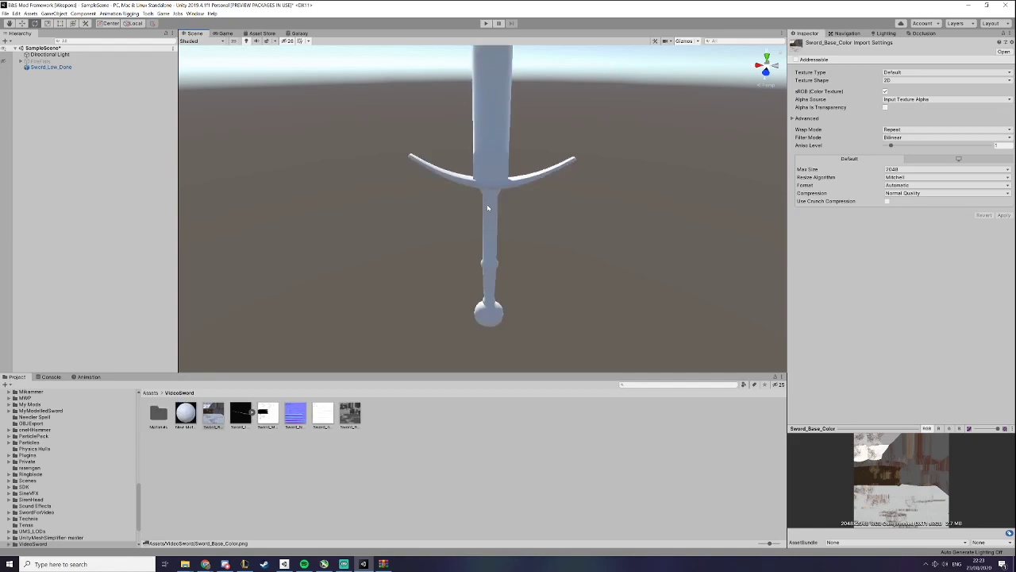
{"action": "left_click", "coordinate": [487, 208]}
{"action": "mouse_move", "coordinate": [543, 265]}
{"action": "left_mouse_down", "text": "alt"}
{"action": "mouse_move", "coordinate": [542, 256]}
{"action": "mouse_move", "coordinate": [623, 240]}
{"action": "mouse_move", "coordinate": [541, 262]}
{"action": "left_mouse_up", "text": "alt"}
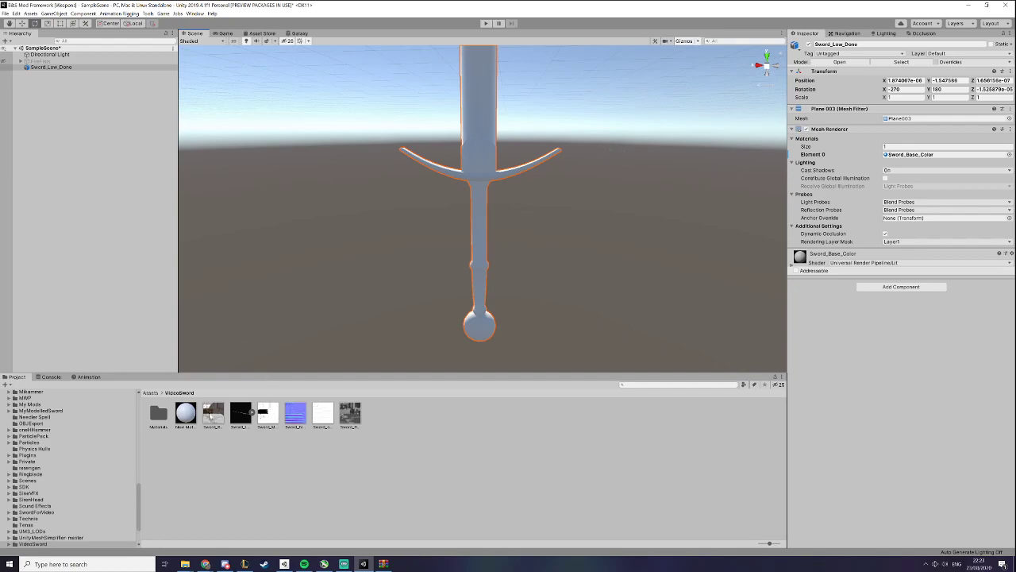
Delete the unused New Material from the VideoSword folder
{"action": "left_click", "coordinate": [189, 419]}
{"action": "key", "text": "Delete"}
{"action": "key", "text": "Return"}
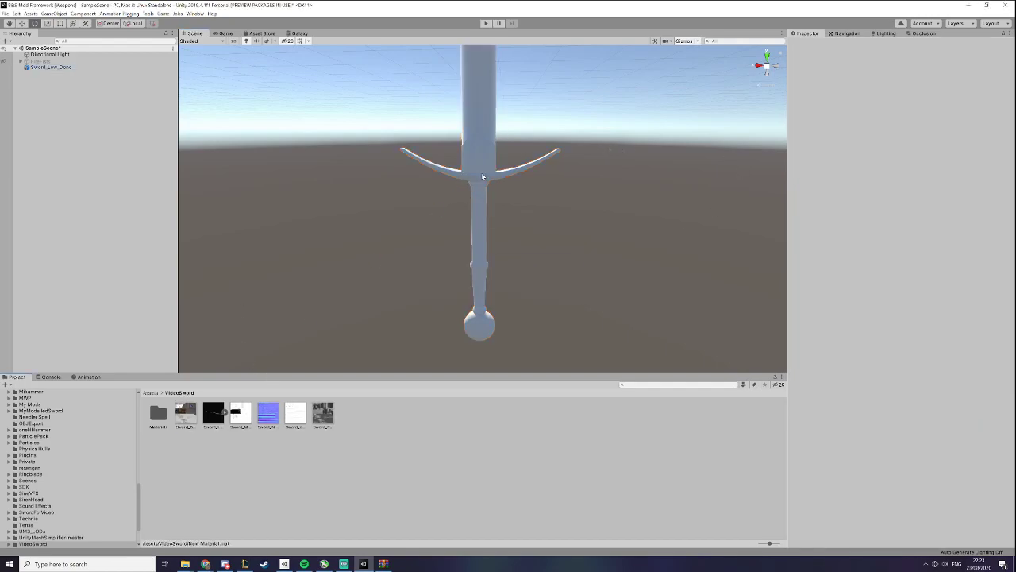
Assign the Sword_Base_Color texture to the Base Map and Sword_Metallic to the Metallic Map of the sword's material
{"action": "left_click", "coordinate": [483, 176]}
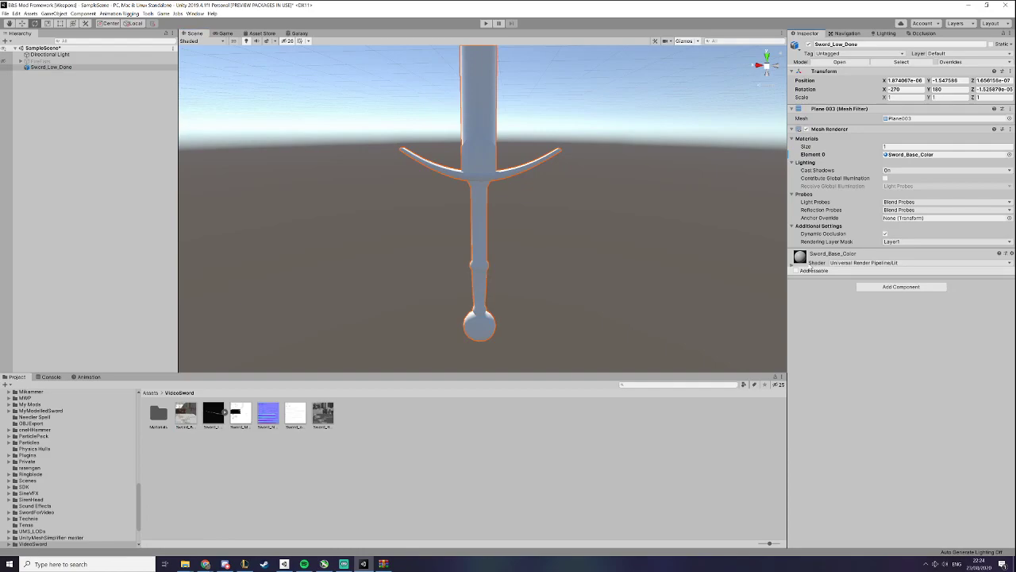
{"action": "left_click", "coordinate": [808, 267]}
{"action": "left_click_drag", "start_coordinate": [183, 421], "coordinate": [801, 343]}
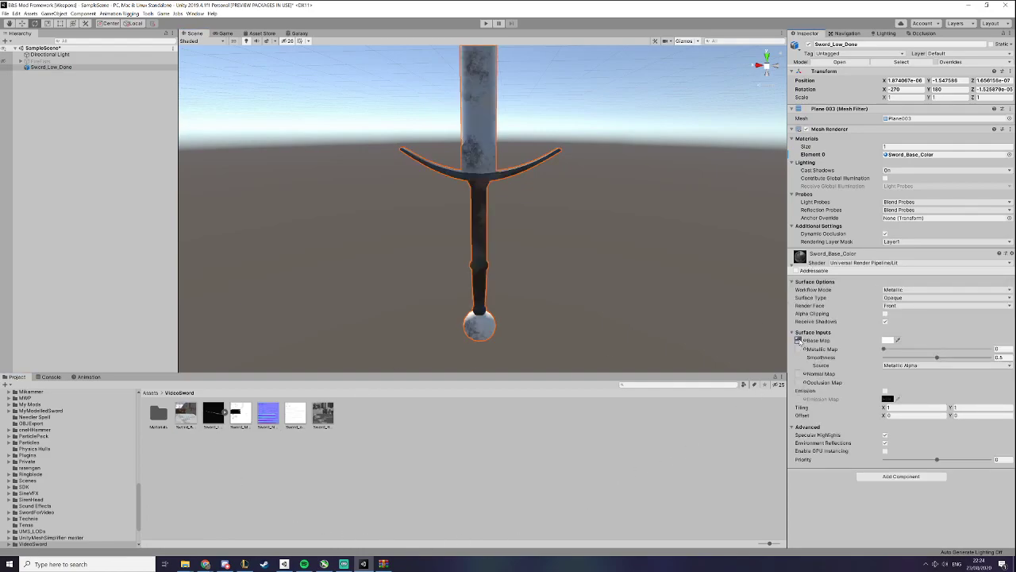
{"action": "left_click", "coordinate": [242, 418]}
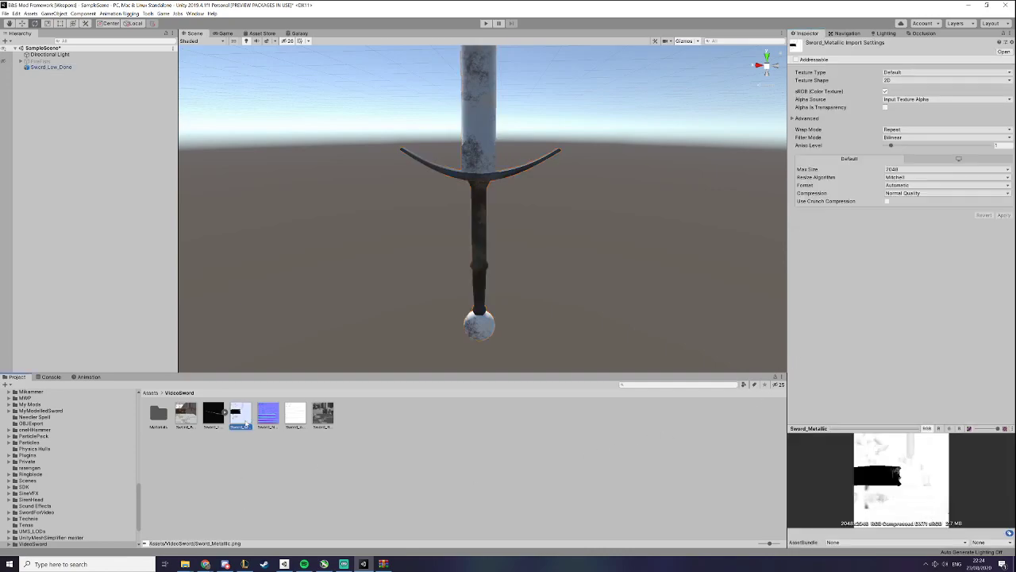
{"action": "left_click", "coordinate": [470, 267]}
{"action": "left_click_drag", "start_coordinate": [243, 416], "coordinate": [797, 351]}
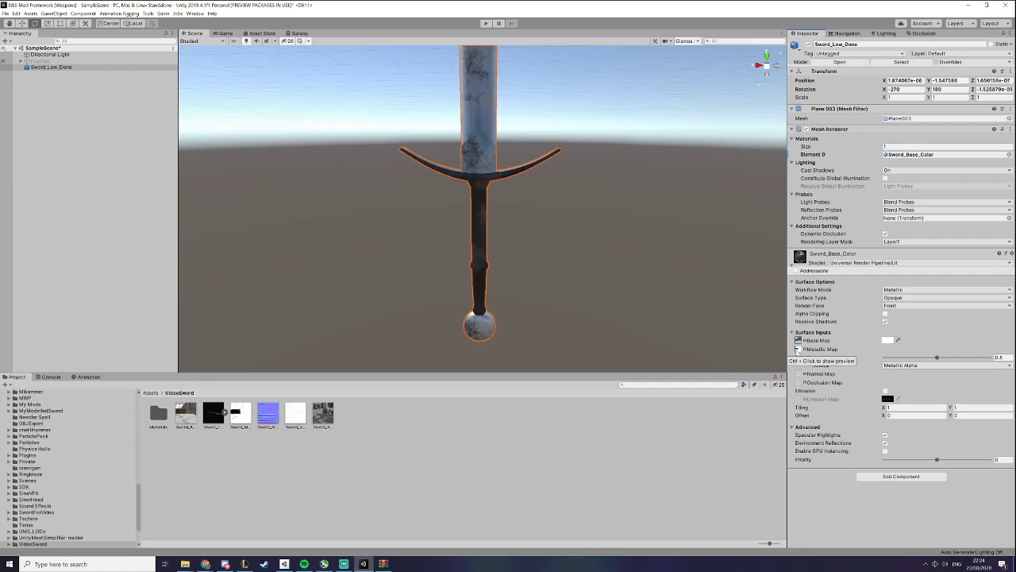
Assign the normal texture to the material's Normal Map, fix its import type, and assign Sword_occlusion to the Occlusion Map
{"action": "left_click_drag", "start_coordinate": [268, 415], "coordinate": [798, 374]}
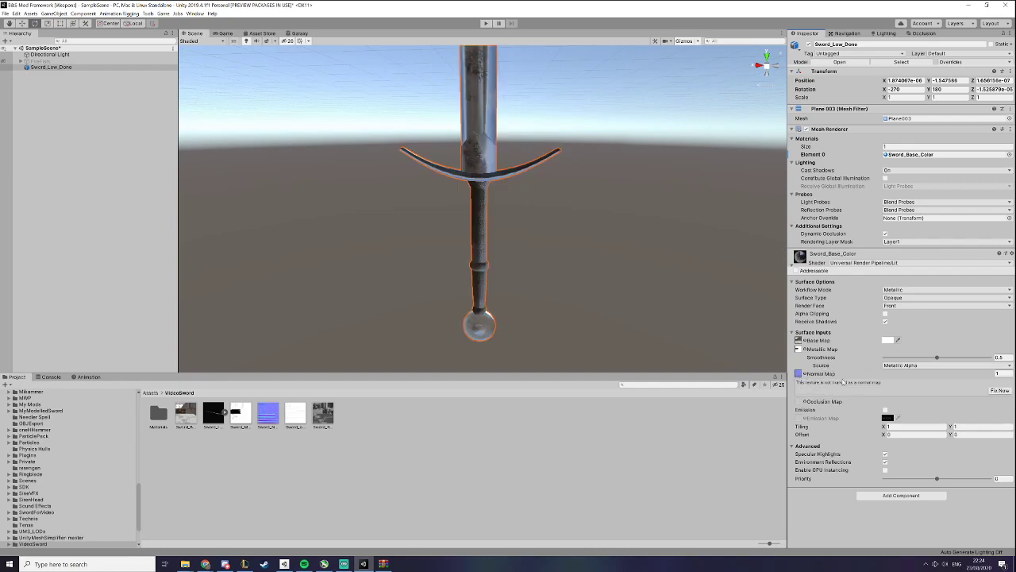
{"action": "left_click", "coordinate": [1000, 391]}
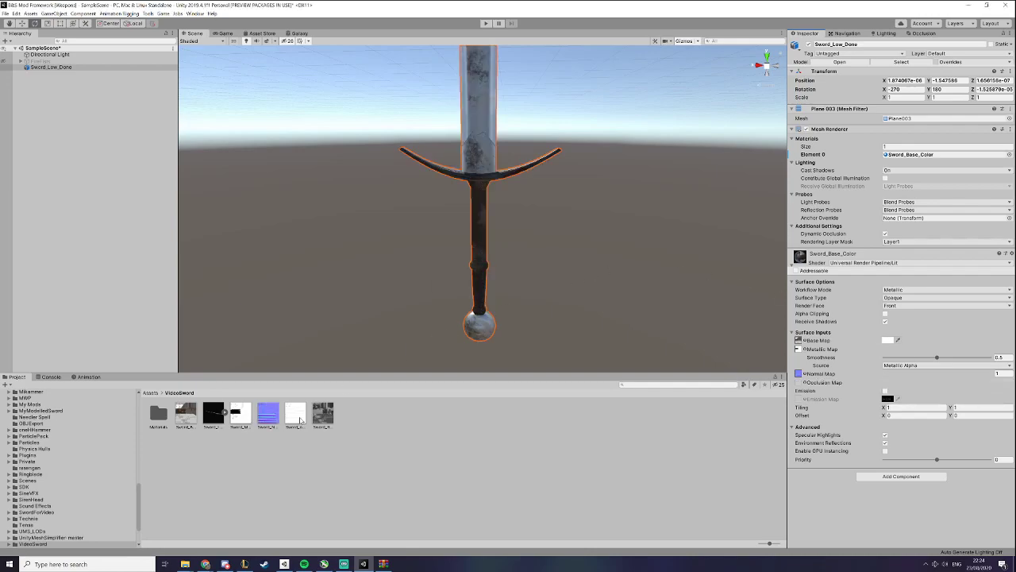
{"action": "left_click", "coordinate": [295, 415]}
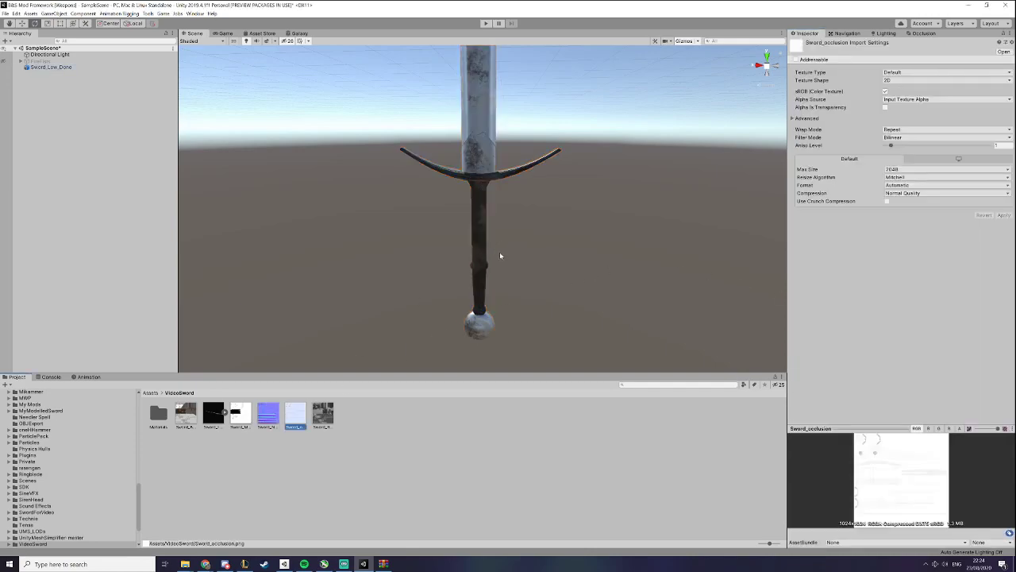
{"action": "left_click", "coordinate": [488, 229]}
{"action": "left_click_drag", "start_coordinate": [296, 412], "coordinate": [800, 384]}
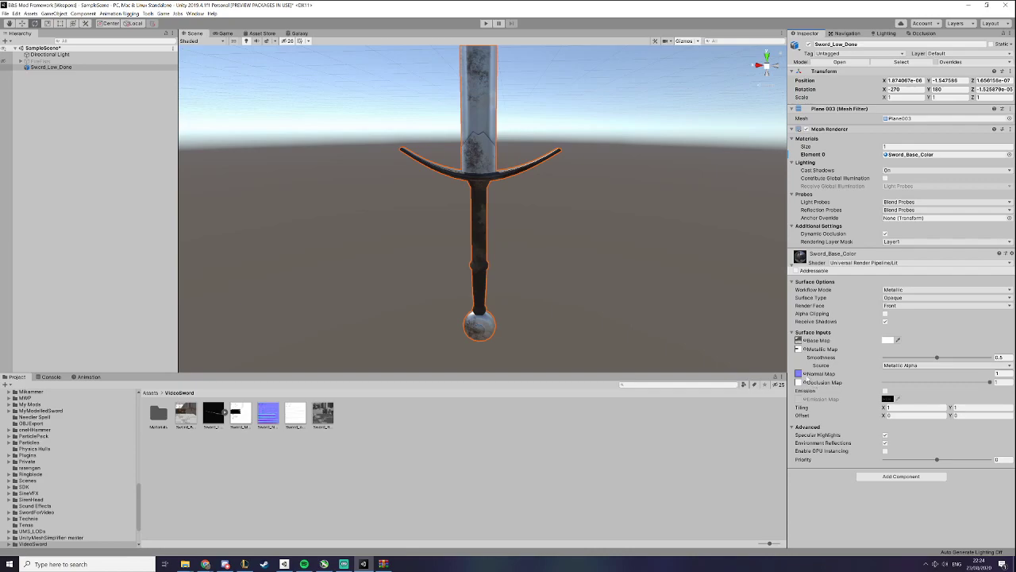
Inspect the textured guard and handle up close and view the Sword_Roughness texture
{"action": "left_click", "coordinate": [597, 240]}
{"action": "left_click_drag", "start_coordinate": [521, 225], "coordinate": [499, 227], "text": "alt"}
{"action": "scroll", "coordinate": [486, 242], "scroll_direction": "up", "scroll_amount": 5}
{"action": "left_click_drag", "start_coordinate": [720, 229], "coordinate": [508, 266], "text": "alt"}
{"action": "left_click", "coordinate": [323, 413]}
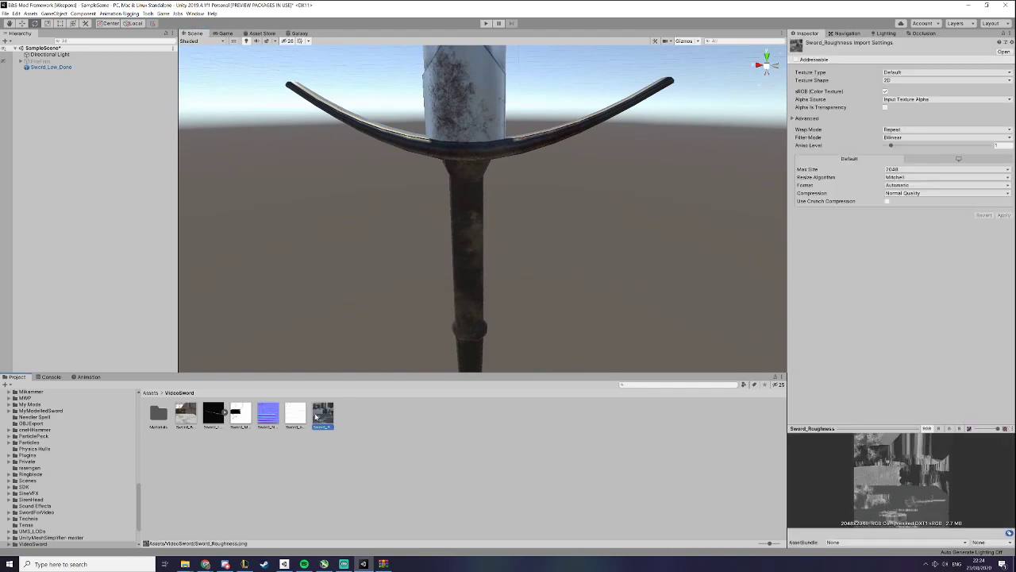
{"action": "scroll", "coordinate": [434, 273], "scroll_direction": "down", "scroll_amount": 8, "text": "alt"}
Set the Smoothness of the sword's Sword_Base_Color material to about 0.49
{"action": "left_click", "coordinate": [483, 174]}
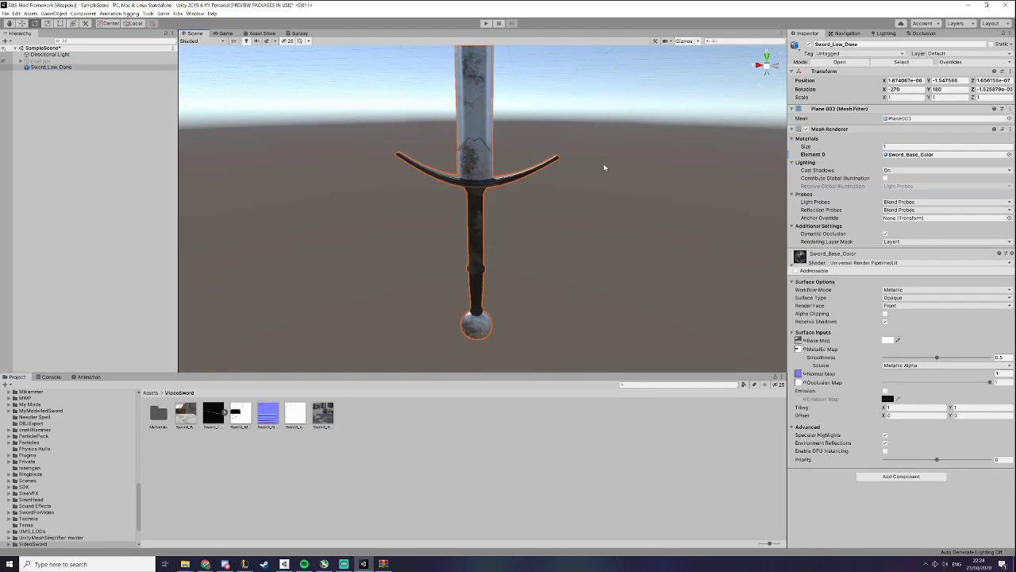
{"action": "left_click_drag", "start_coordinate": [939, 358], "coordinate": [878, 361]}
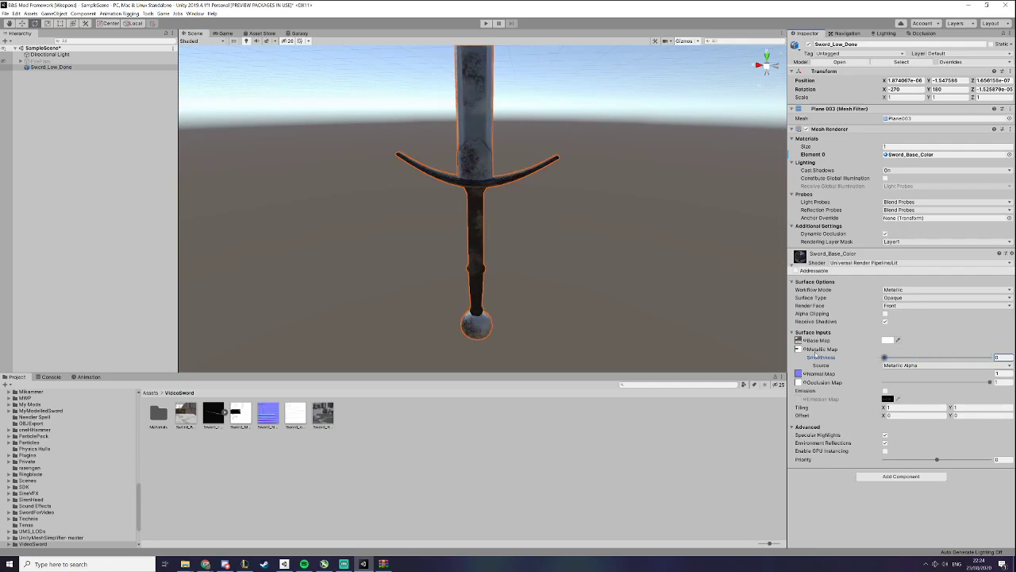
{"action": "left_click_drag", "start_coordinate": [884, 357], "coordinate": [931, 355]}
{"action": "left_click_drag", "start_coordinate": [585, 225], "coordinate": [581, 211], "text": "alt"}
{"action": "middle_click_drag", "start_coordinate": [590, 211], "coordinate": [582, 222], "text": "alt"}
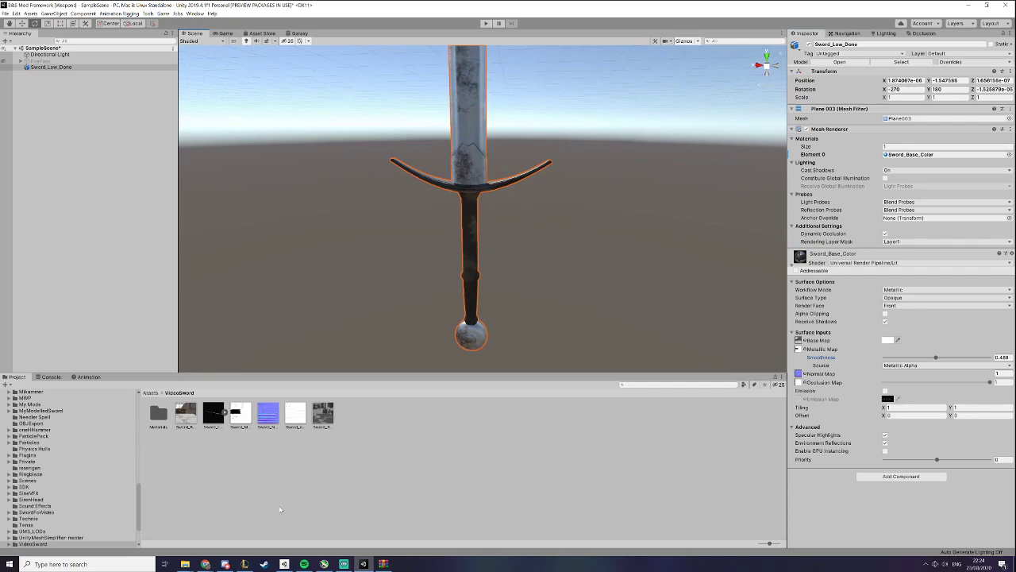
Open the SDK's Prefabs/Items folder and add the ExampleDagger prefab to the scene
{"action": "scroll", "coordinate": [78, 498], "scroll_direction": "down", "scroll_amount": 3}
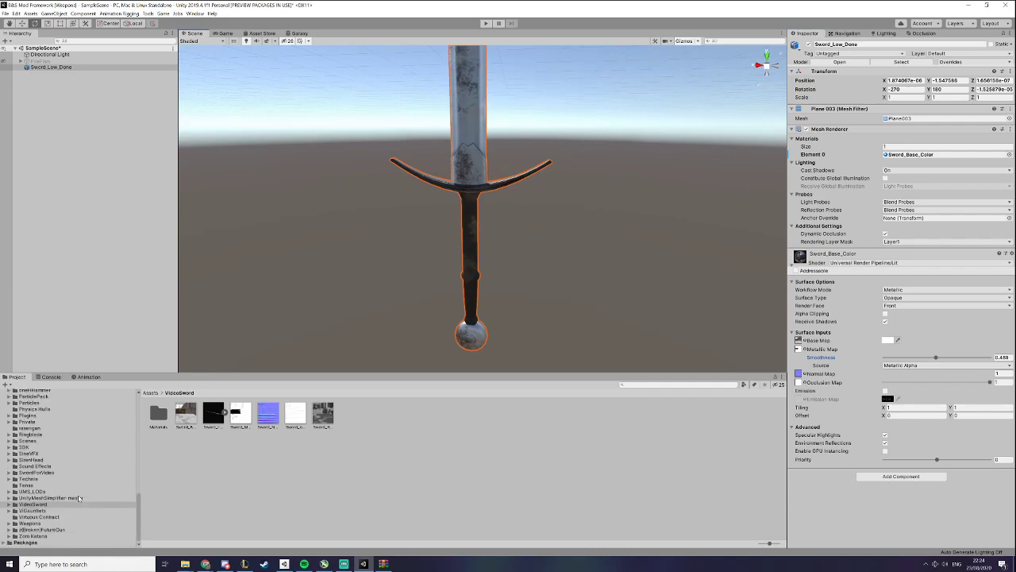
{"action": "left_click", "coordinate": [24, 447]}
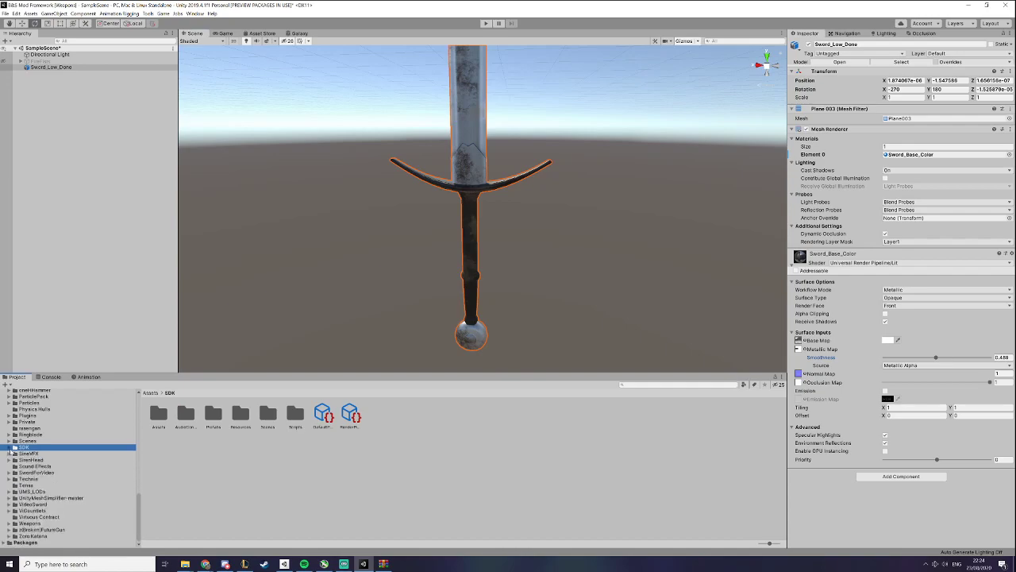
{"action": "double_click", "coordinate": [213, 414]}
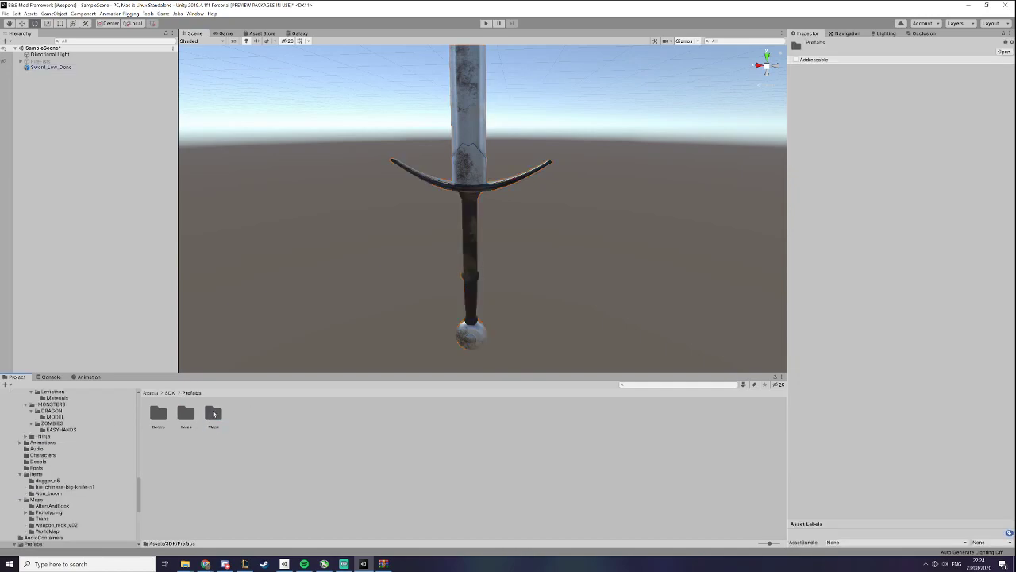
{"action": "double_click", "coordinate": [186, 413]}
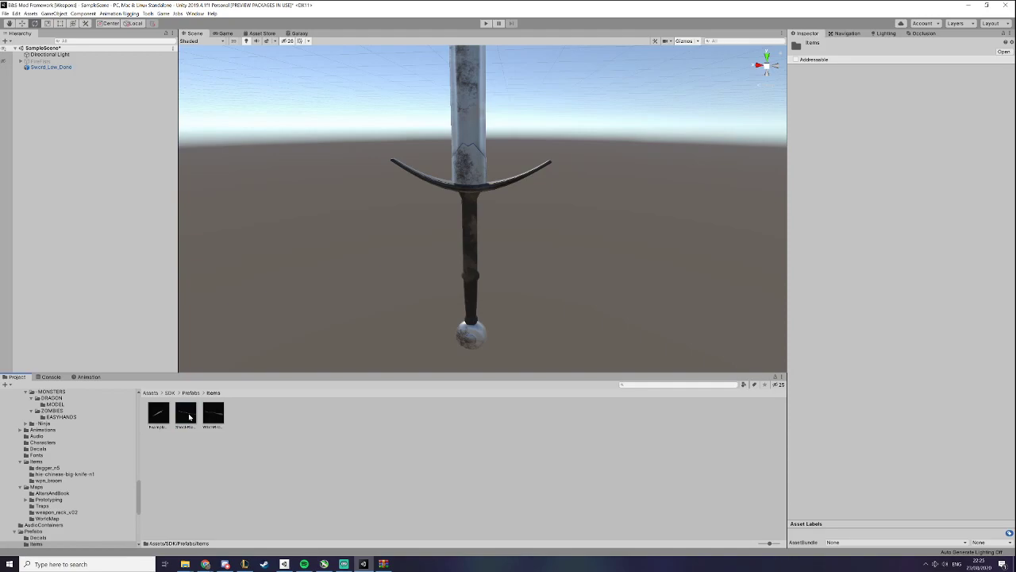
{"action": "left_click_drag", "start_coordinate": [165, 418], "coordinate": [140, 344]}
Set the ExampleDagger's scene icon to None to hide its large name label
{"action": "scroll", "coordinate": [453, 283], "scroll_direction": "down", "scroll_amount": 8}
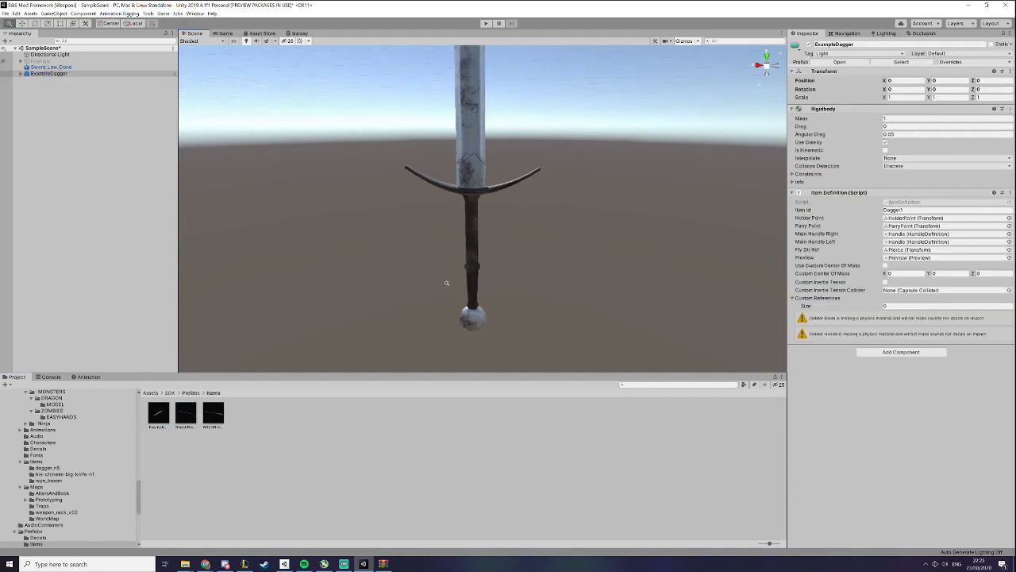
{"action": "middle_click_drag", "start_coordinate": [414, 273], "coordinate": [420, 372]}
{"action": "scroll", "coordinate": [513, 267], "scroll_direction": "up", "scroll_amount": 6}
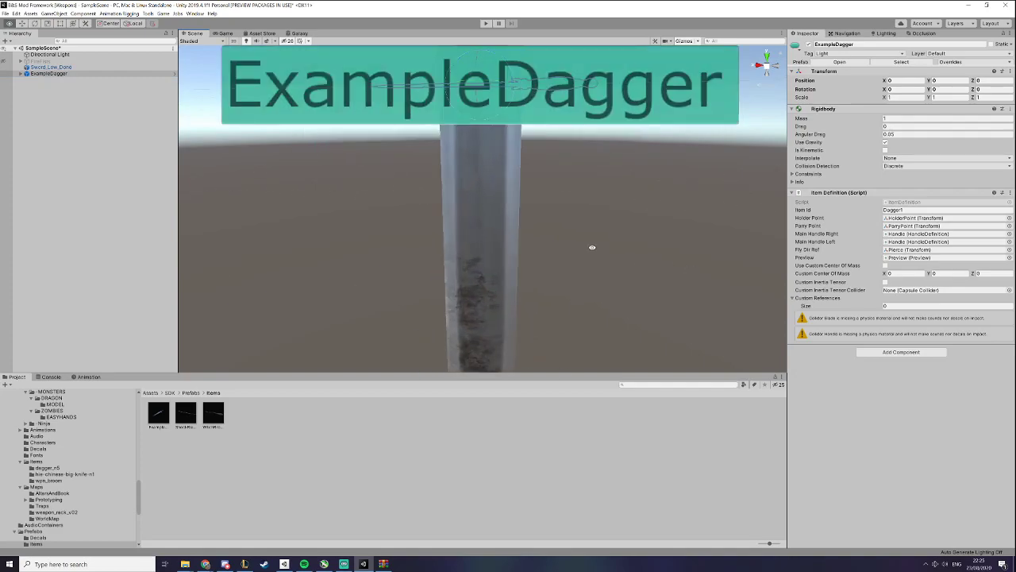
{"action": "middle_click_drag", "start_coordinate": [604, 255], "coordinate": [577, 307]}
{"action": "left_click_drag", "start_coordinate": [577, 306], "coordinate": [586, 338], "text": "alt"}
{"action": "middle_click_drag", "start_coordinate": [586, 337], "coordinate": [584, 247]}
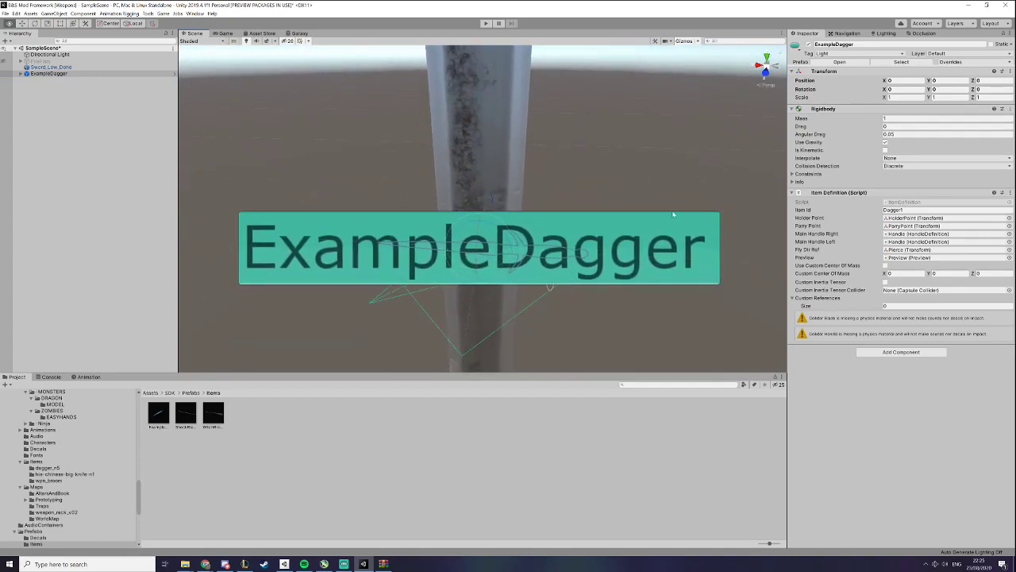
{"action": "left_click", "coordinate": [797, 47]}
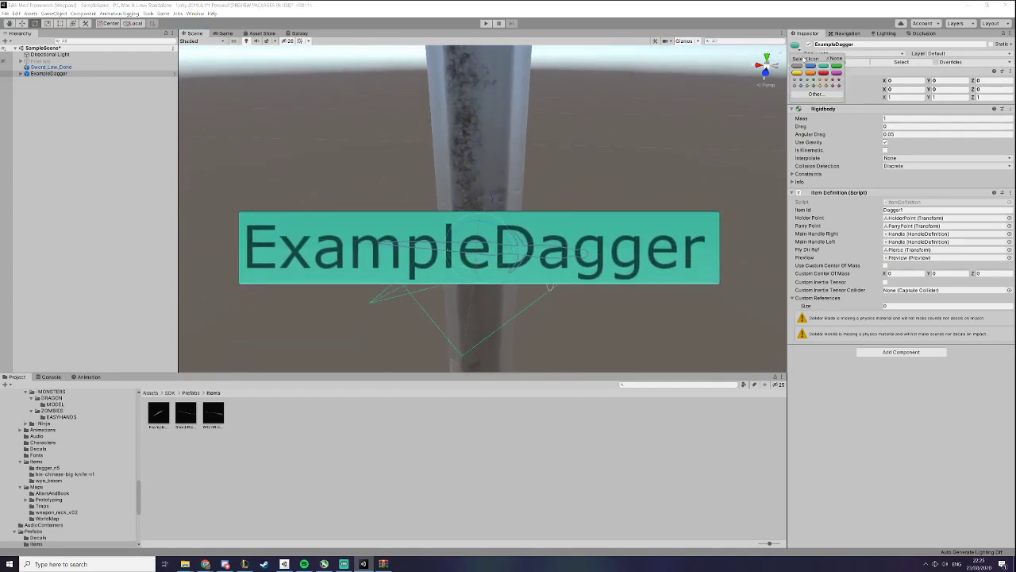
{"action": "left_click", "coordinate": [834, 59]}
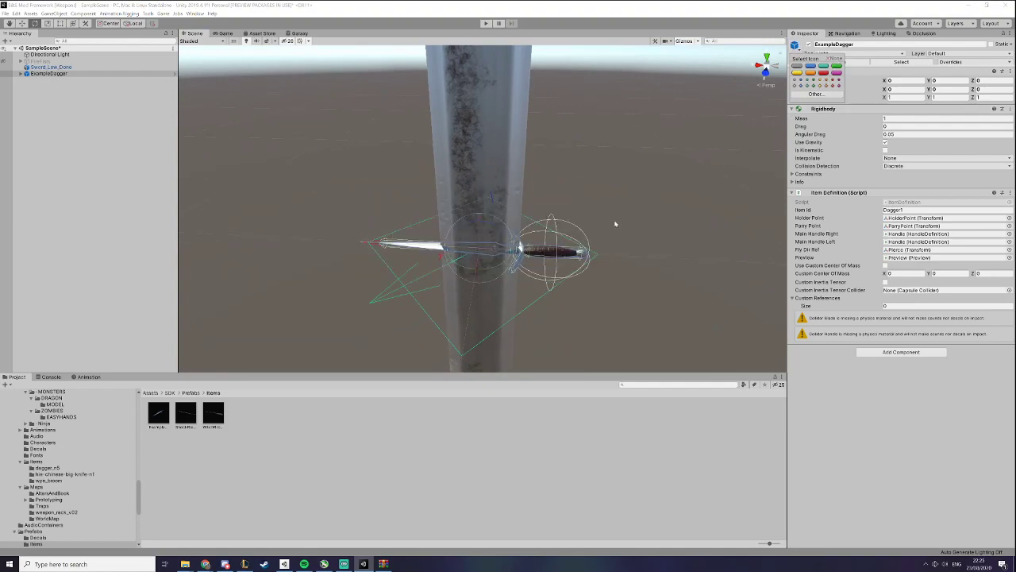
Rotate the ExampleDagger to 0, 90, 90 so that its blade points up alongside the sword
{"action": "left_click", "coordinate": [490, 231]}
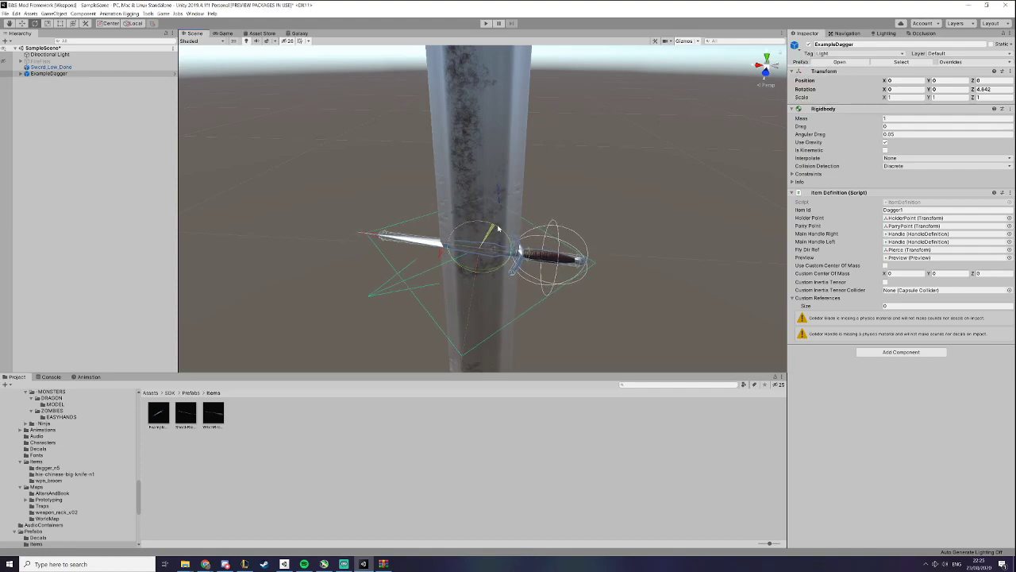
{"action": "left_click_drag", "start_coordinate": [487, 227], "coordinate": [577, 269]}
{"action": "left_click_drag", "start_coordinate": [500, 267], "coordinate": [551, 250]}
{"action": "left_click", "coordinate": [603, 288]}
Scale the Sword_Low_Done model down uniformly, using the ExampleDagger as the size reference
{"action": "scroll", "coordinate": [606, 288], "scroll_direction": "down", "scroll_amount": 5}
{"action": "left_click", "coordinate": [480, 296]}
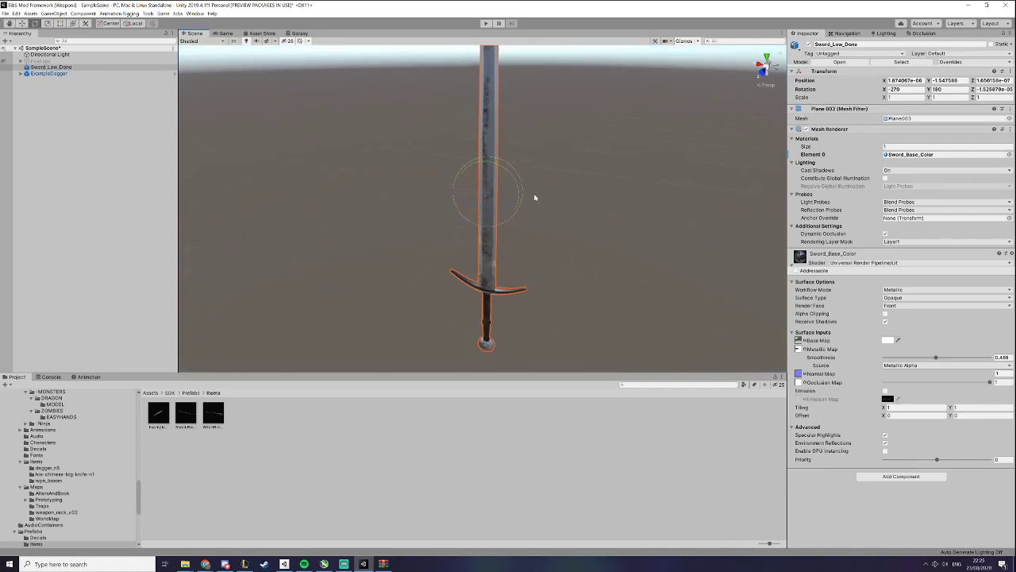
{"action": "left_click", "coordinate": [47, 24]}
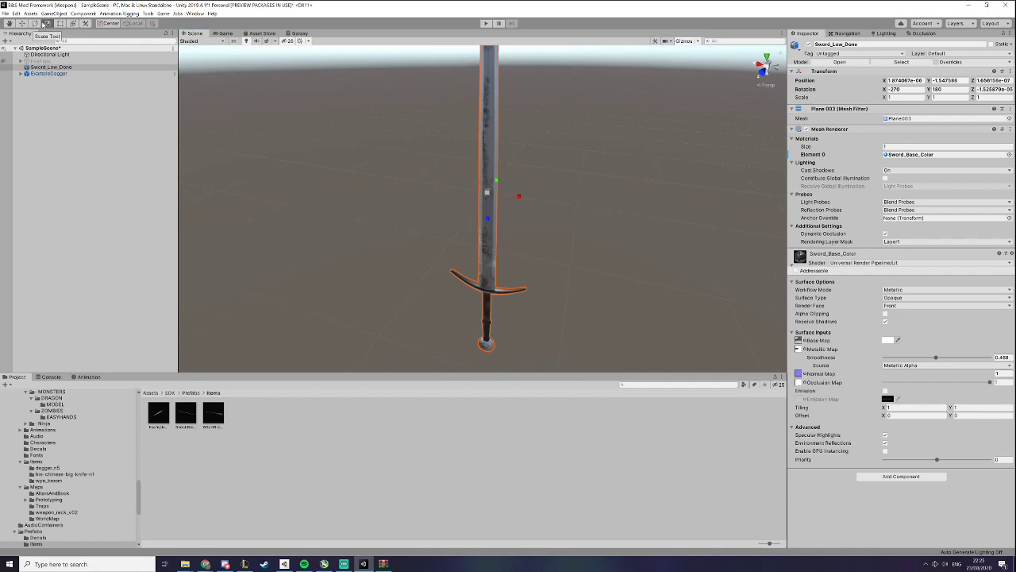
{"action": "left_click", "coordinate": [511, 201]}
{"action": "left_click", "coordinate": [490, 199]}
{"action": "left_click_drag", "start_coordinate": [490, 196], "coordinate": [569, 214]}
{"action": "right_click_drag", "start_coordinate": [570, 214], "coordinate": [542, 161], "text": "alt"}
{"action": "mouse_move", "coordinate": [542, 159]}
{"action": "left_mouse_down"}
{"action": "mouse_move", "coordinate": [522, 161]}
{"action": "mouse_move", "coordinate": [544, 139]}
{"action": "mouse_move", "coordinate": [541, 150]}
{"action": "left_mouse_up"}
Delete the ExampleDagger reference object from the scene
{"action": "key", "text": "w"}
{"action": "middle_click_drag", "start_coordinate": [625, 179], "coordinate": [561, 230]}
{"action": "left_click", "coordinate": [62, 74]}
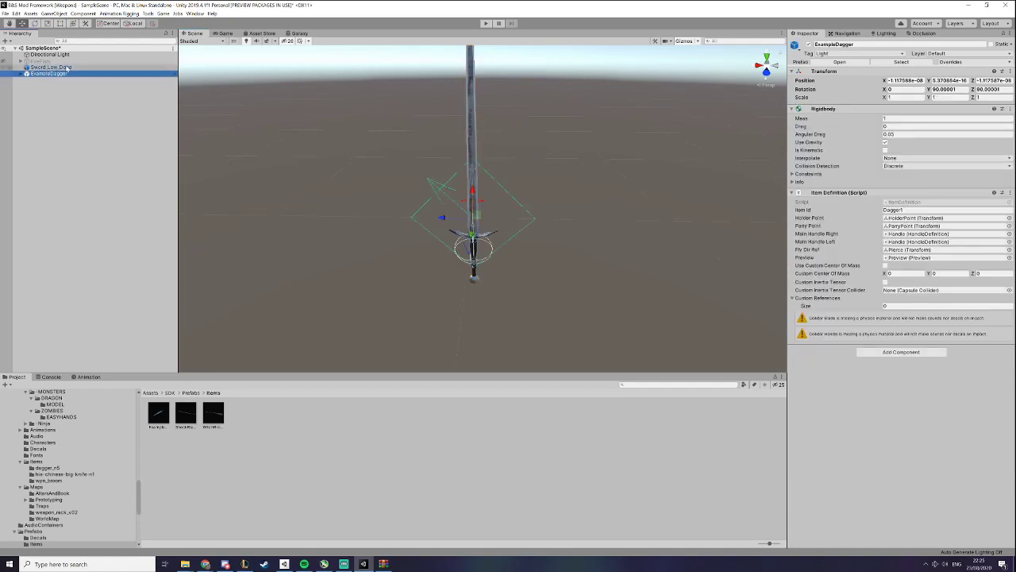
{"action": "key", "text": "Delete"}
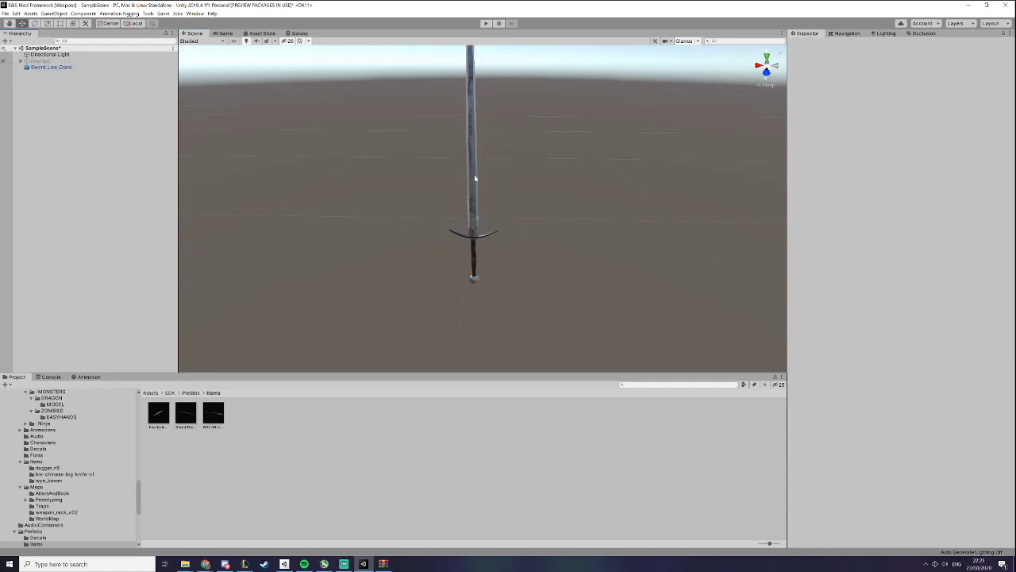
Create an empty object in the scene and name it VideoSword
{"action": "left_click", "coordinate": [475, 179]}
{"action": "key", "text": "f"}
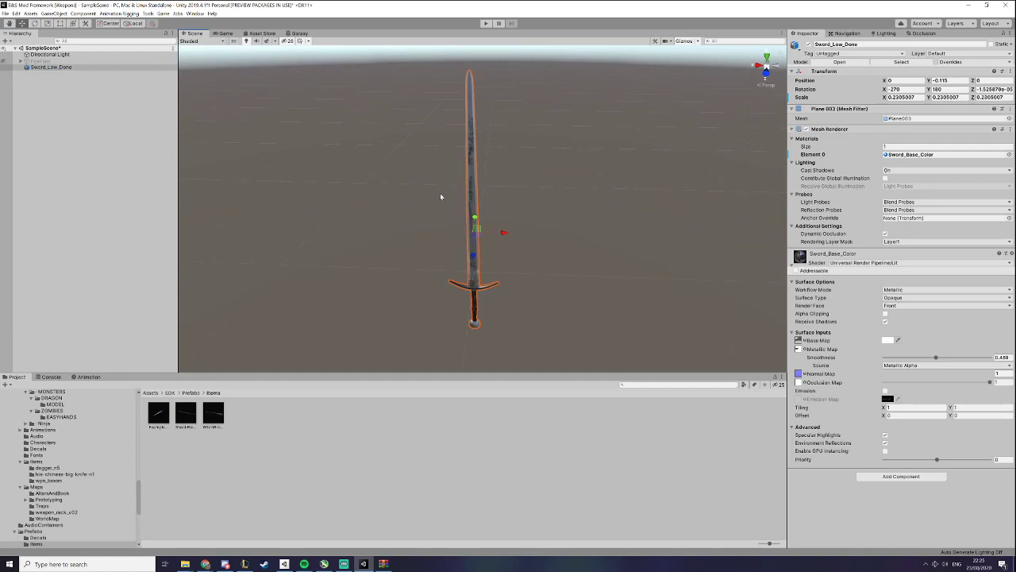
{"action": "right_click", "coordinate": [44, 111]}
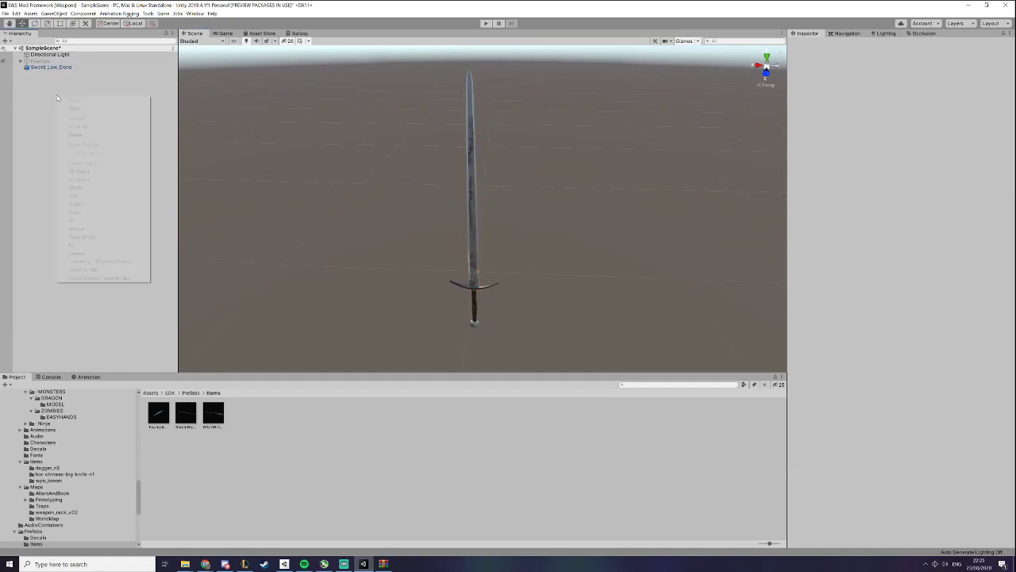
{"action": "left_click", "coordinate": [104, 162]}
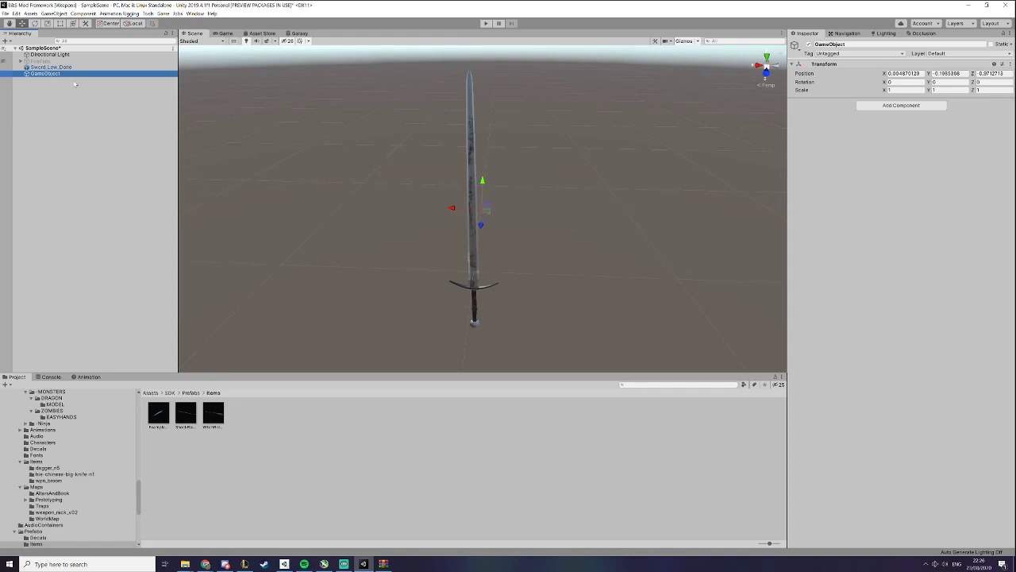
{"action": "key", "text": "F2"}
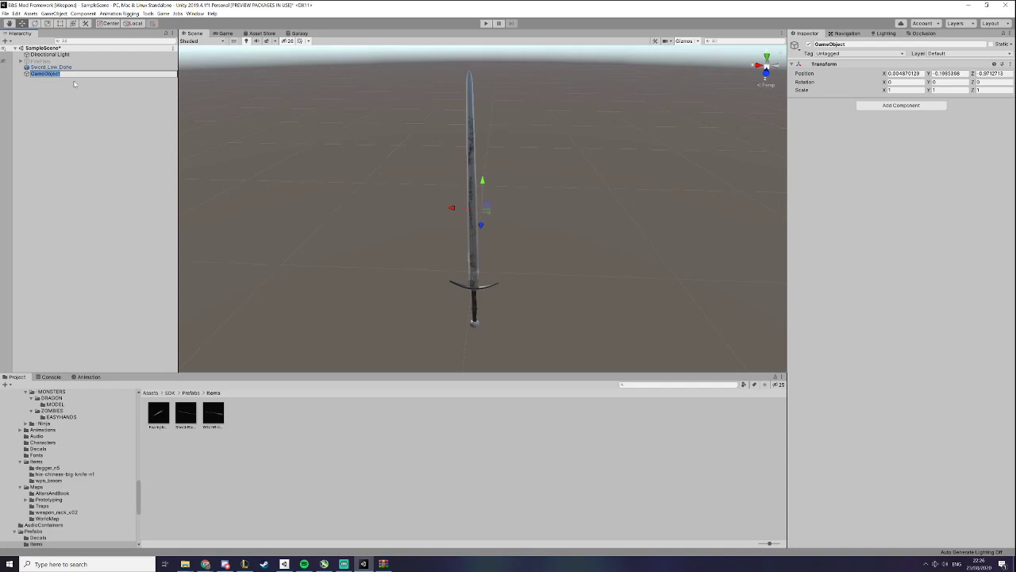
{"action": "type", "text": "We"}
{"action": "key", "text": "Return"}
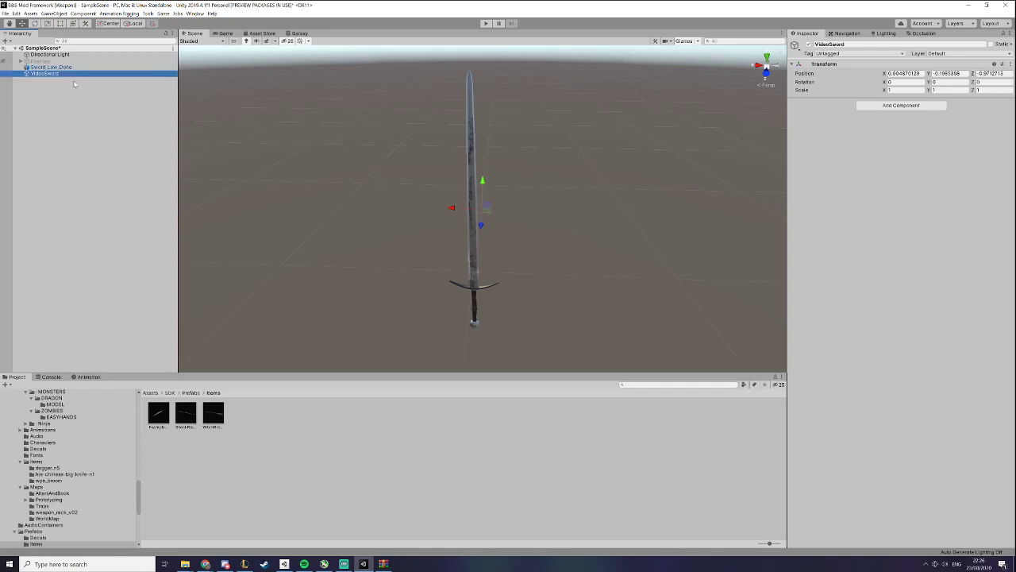
Make Sword_Low_Done a child of VideoSword and unpack its prefab
{"action": "left_click_drag", "start_coordinate": [45, 68], "coordinate": [53, 76]}
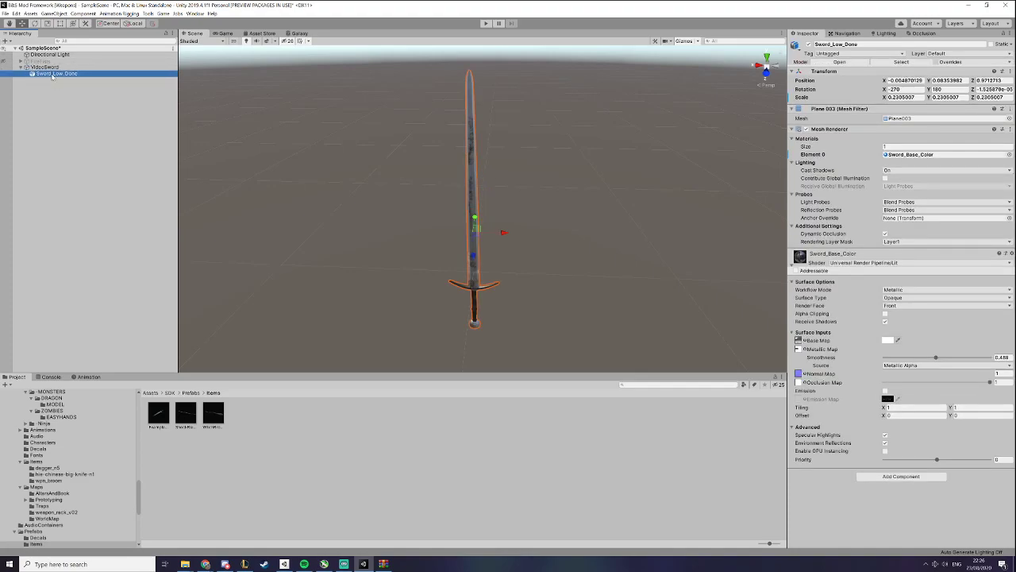
{"action": "right_click", "coordinate": [52, 76]}
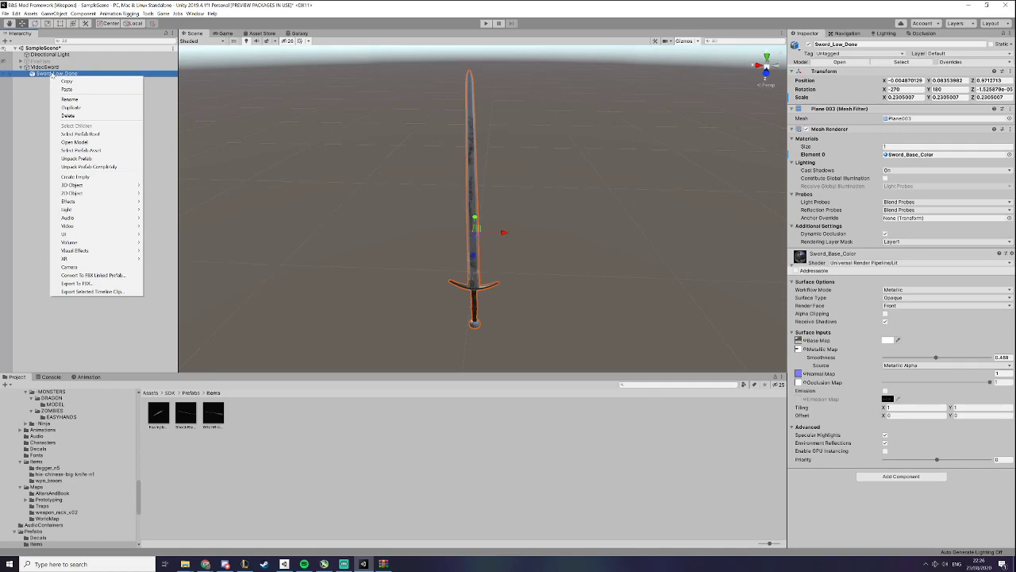
{"action": "left_click", "coordinate": [87, 159]}
{"action": "left_click", "coordinate": [99, 103]}
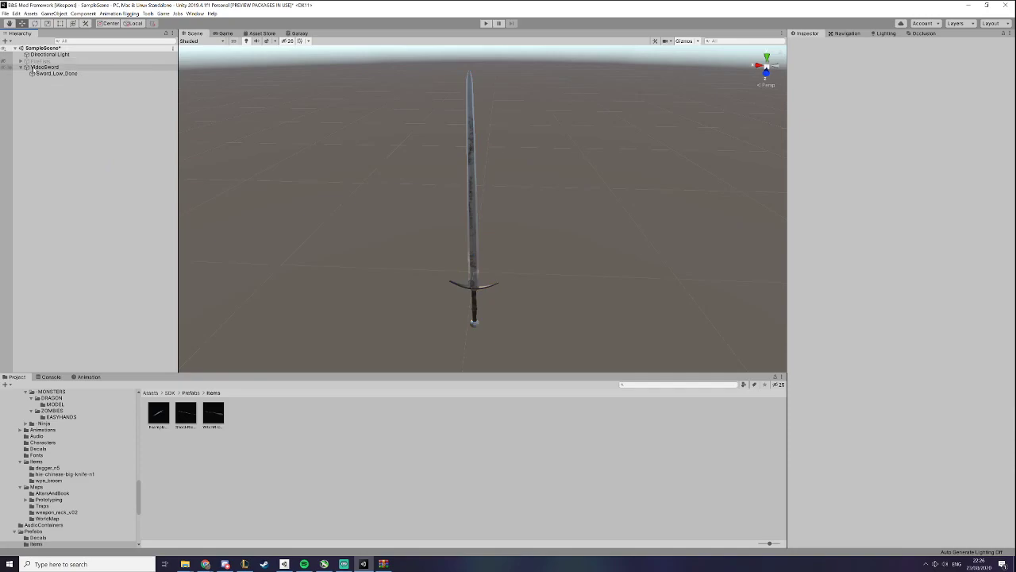
Add an Item Definition component to the VideoSword parent object
{"action": "left_click", "coordinate": [31, 69]}
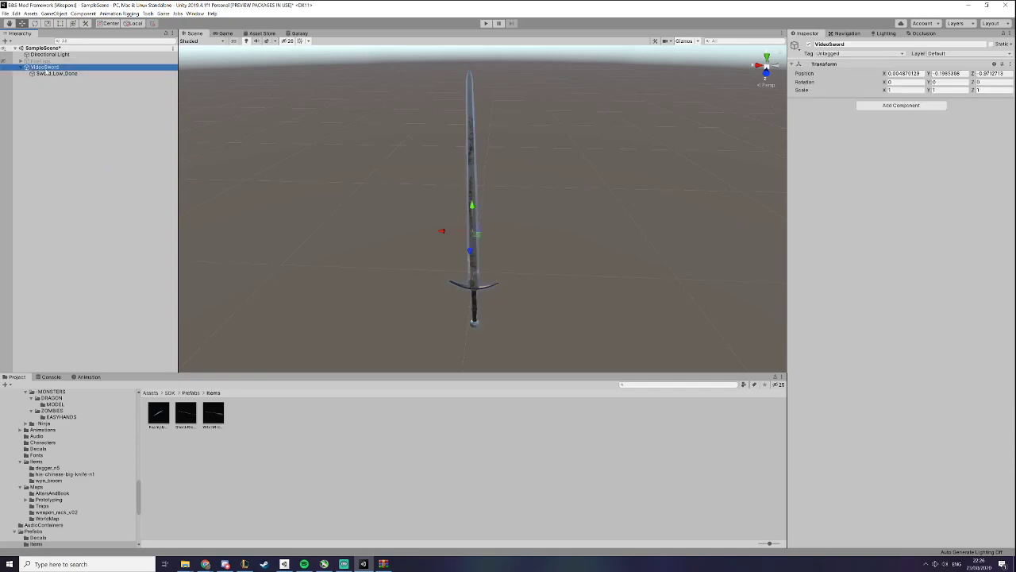
{"action": "left_click", "coordinate": [877, 109]}
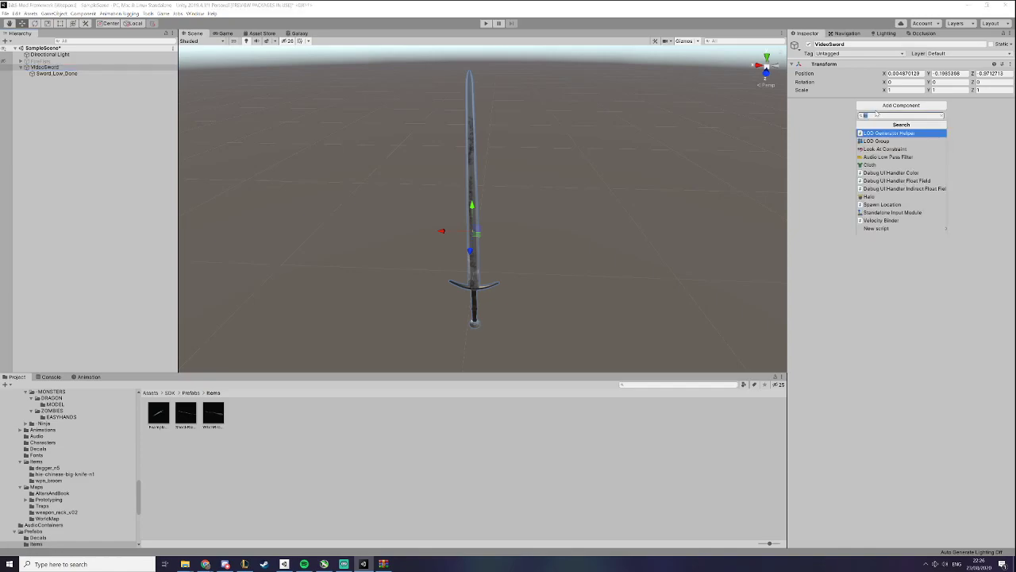
{"action": "type", "text": "Item"}
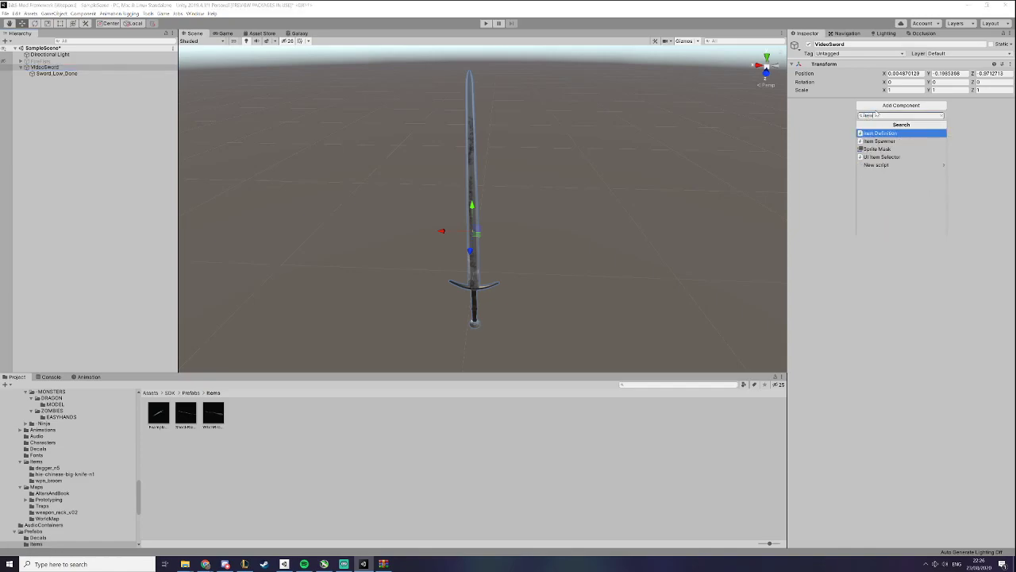
{"action": "key", "text": "Return"}
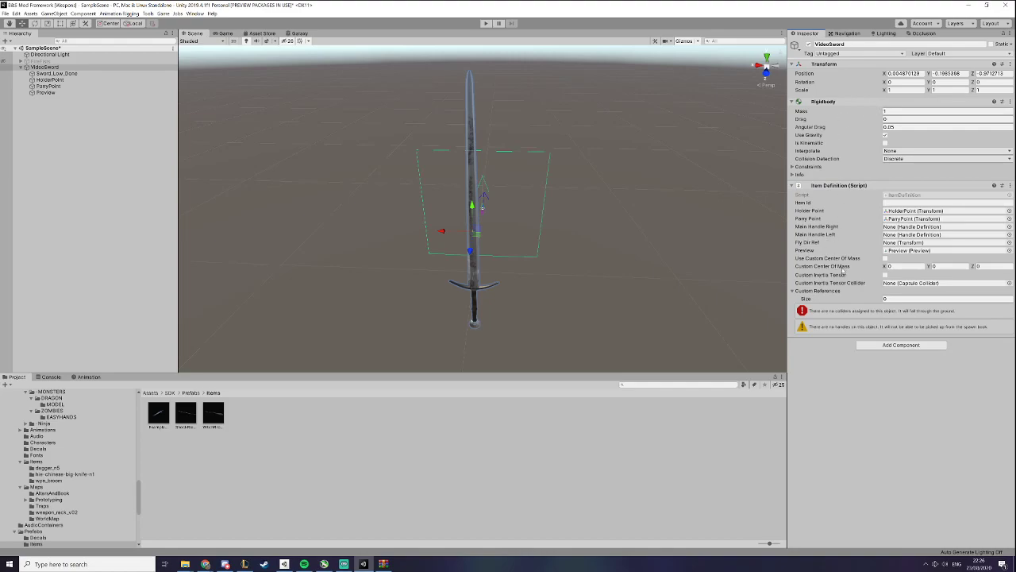
{"action": "left_click_drag", "start_coordinate": [608, 168], "coordinate": [521, 169], "text": "alt"}
{"action": "left_click_drag", "start_coordinate": [417, 115], "coordinate": [431, 211], "text": "alt"}
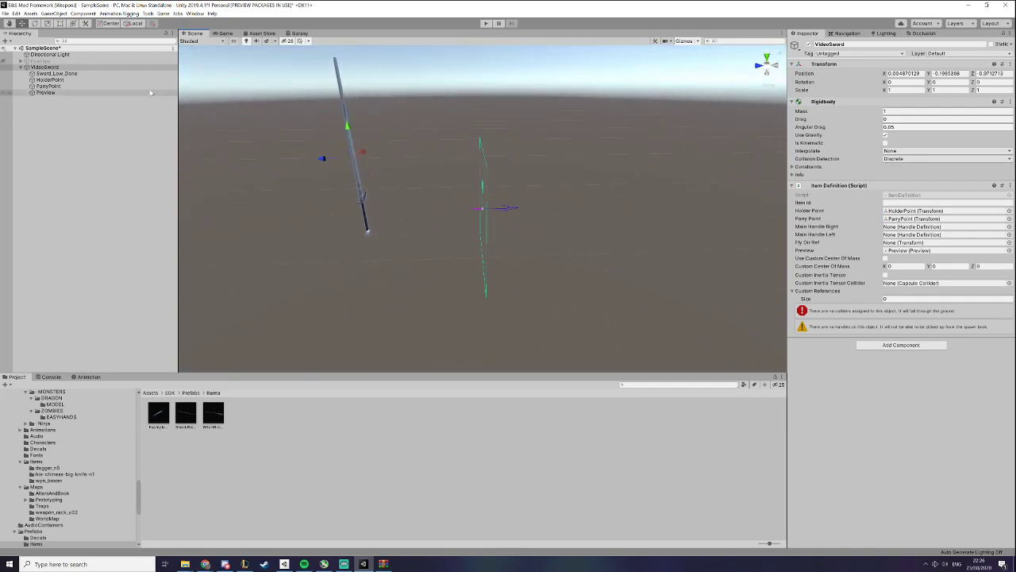
Set the Sword_Low_Done child's position to 0, 0, 0 so that it sits at the VideoSword origin
{"action": "left_click", "coordinate": [103, 73]}
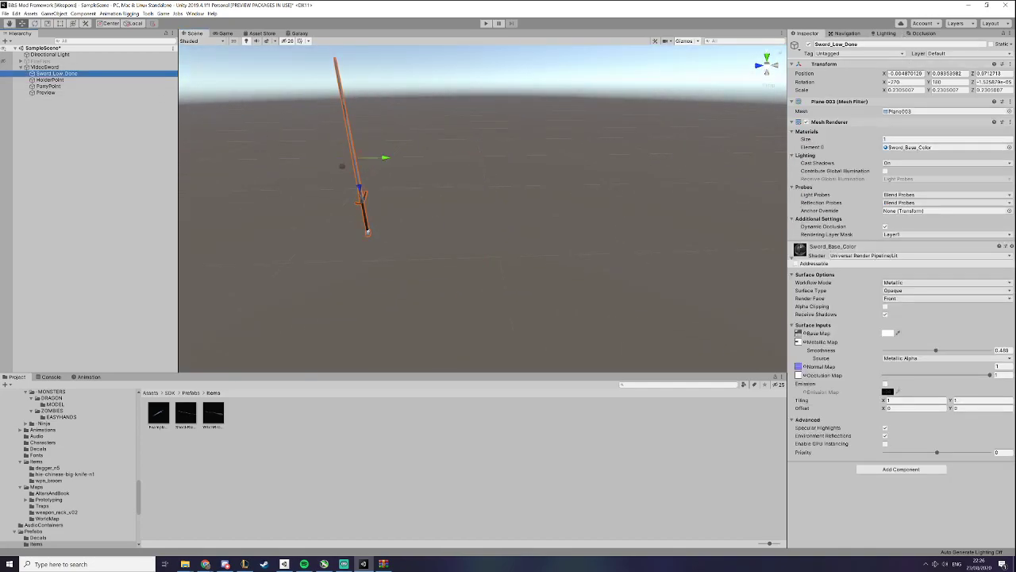
{"action": "left_click", "coordinate": [905, 73]}
{"action": "type", "text": "0"}
{"action": "key", "text": "Tab"}
{"action": "type", "text": "0"}
{"action": "key", "text": "Tab"}
{"action": "key", "text": "BackSpace"}
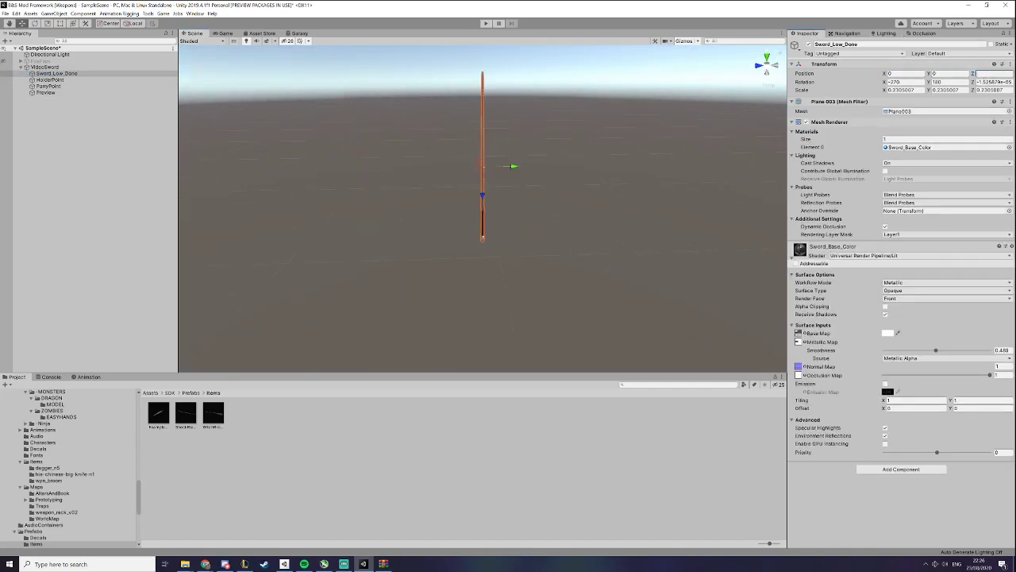
{"action": "left_click", "coordinate": [44, 67]}
{"action": "key", "text": "f"}
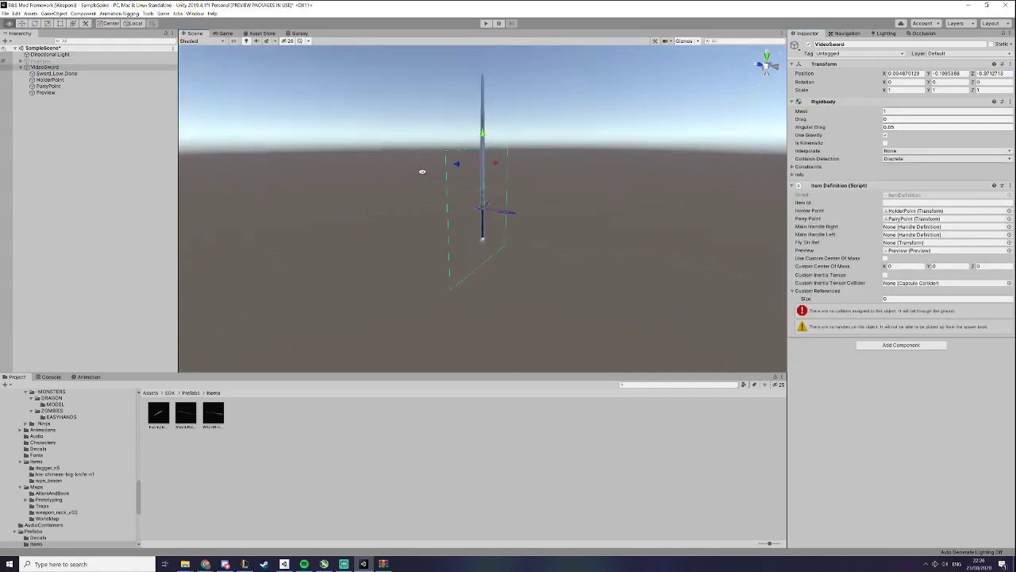
{"action": "left_click_drag", "start_coordinate": [184, 119], "coordinate": [332, 154], "text": "alt"}
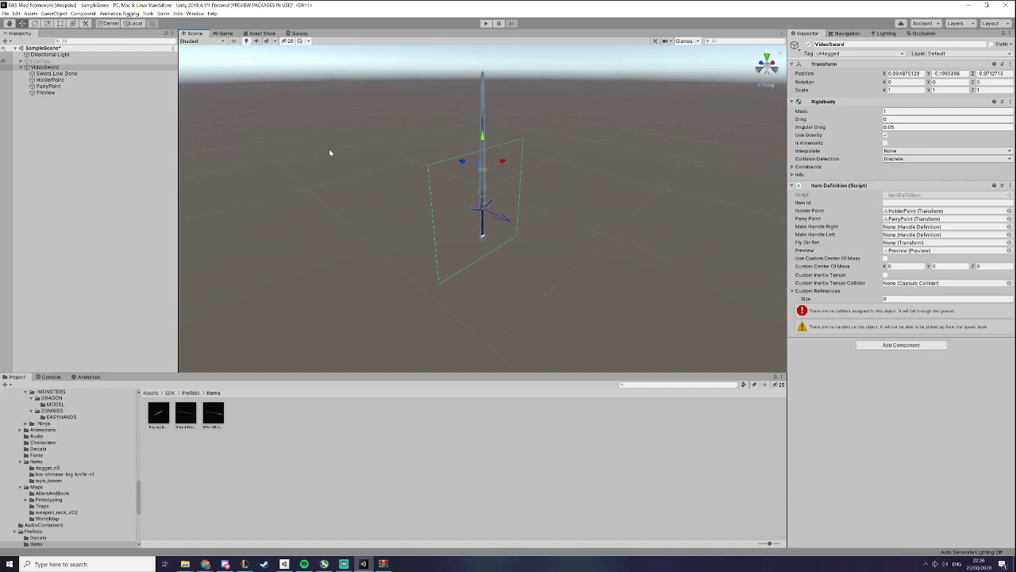
Add a Paintable component to the Sword_Low_Done model
{"action": "left_click", "coordinate": [105, 74]}
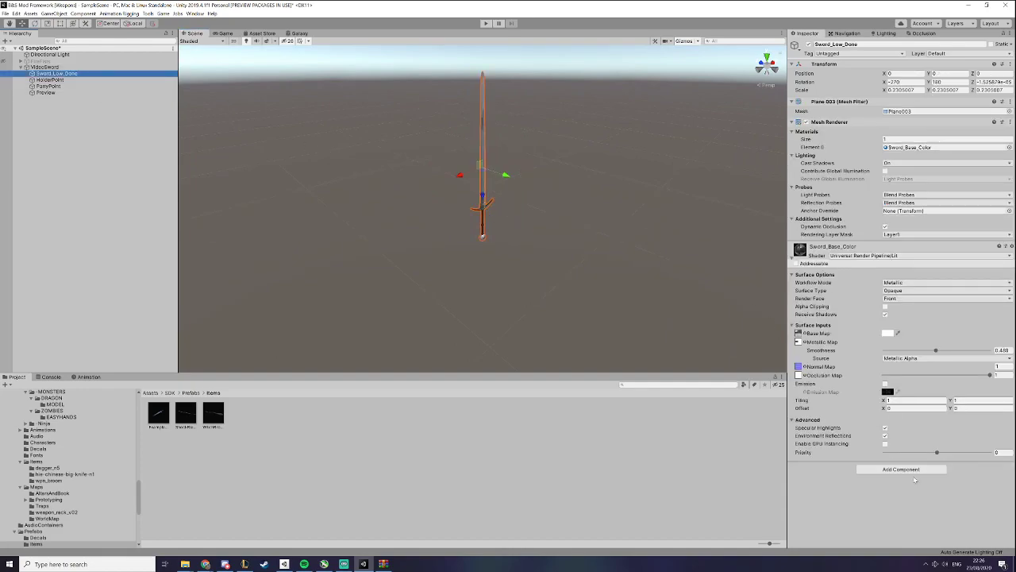
{"action": "left_click", "coordinate": [905, 469]}
{"action": "type", "text": "paint"}
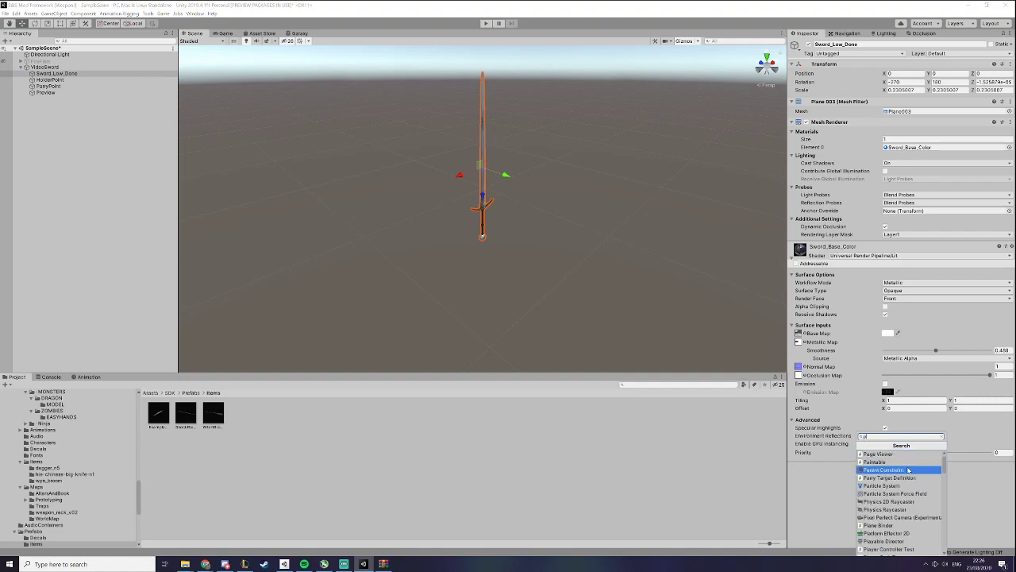
{"action": "key", "text": "Up"}
{"action": "key", "text": "Up"}
{"action": "key", "text": "Return"}
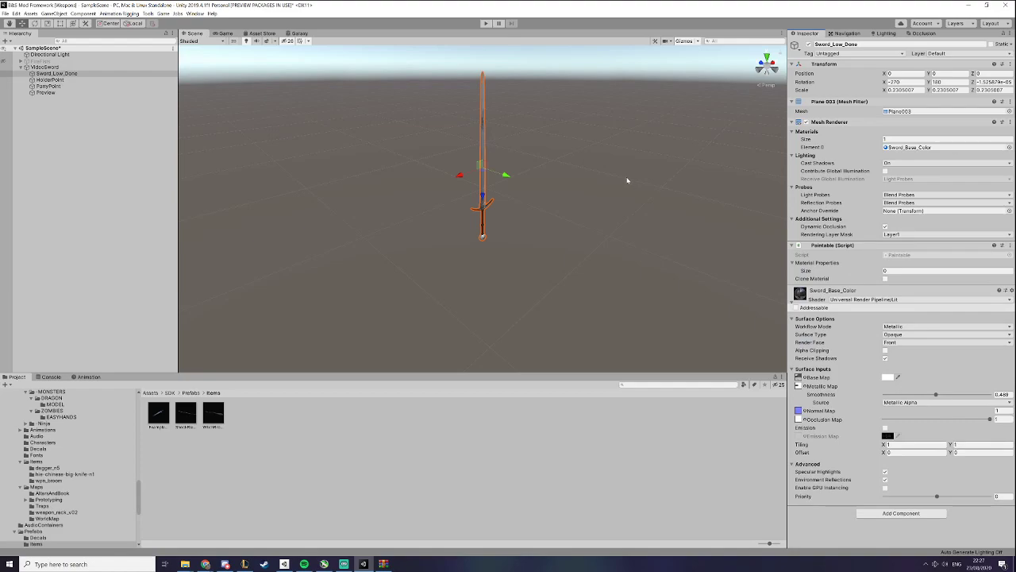
Add one material property element to the Paintable component, with property type Base and property name _MainTex
{"action": "scroll", "coordinate": [580, 223], "scroll_direction": "up", "scroll_amount": 4}
{"action": "left_click", "coordinate": [887, 300]}
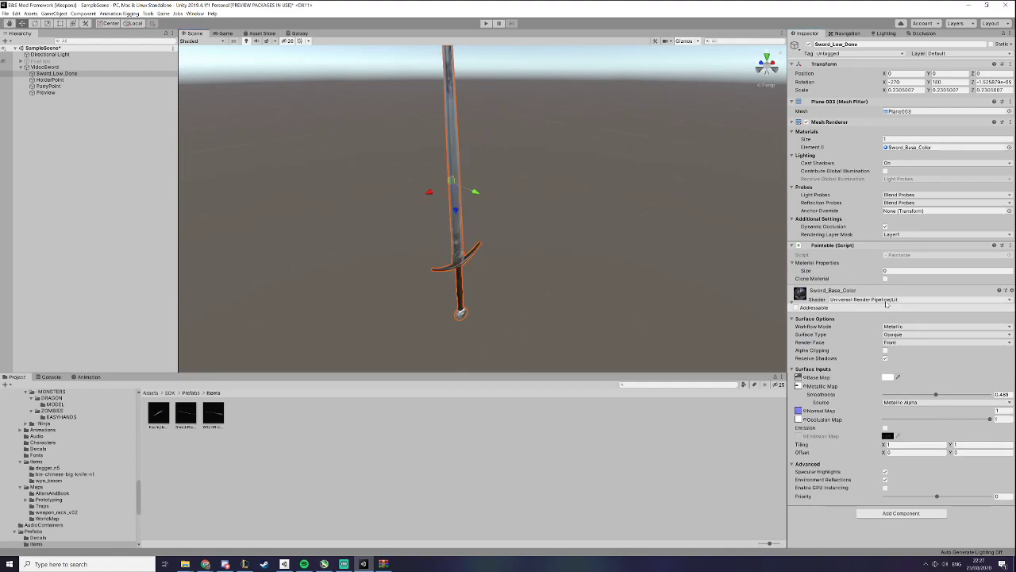
{"action": "left_click", "coordinate": [682, 430]}
{"action": "left_click", "coordinate": [888, 270]}
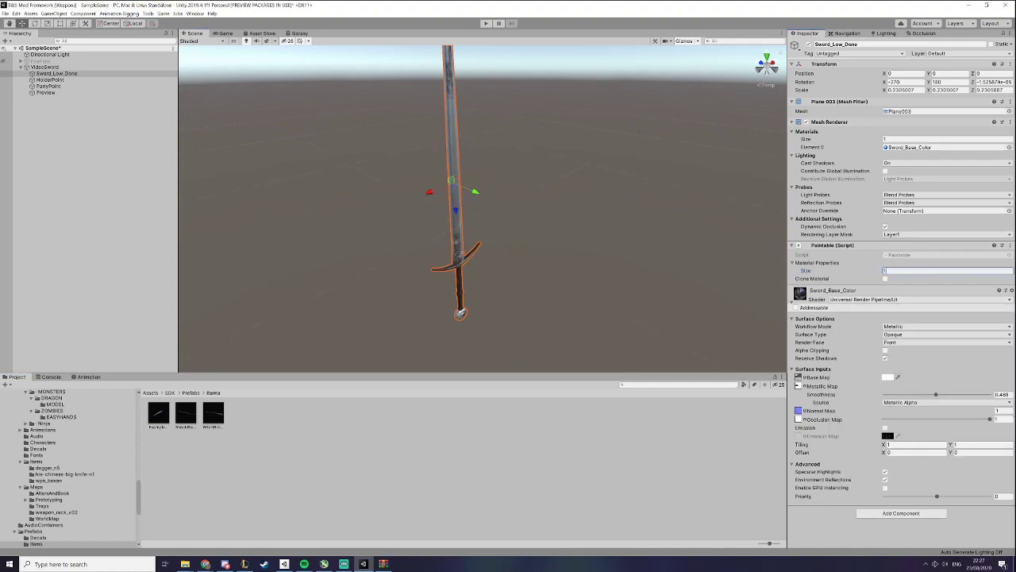
{"action": "type", "text": "1"}
{"action": "key", "text": "Return"}
{"action": "left_click", "coordinate": [896, 302]}
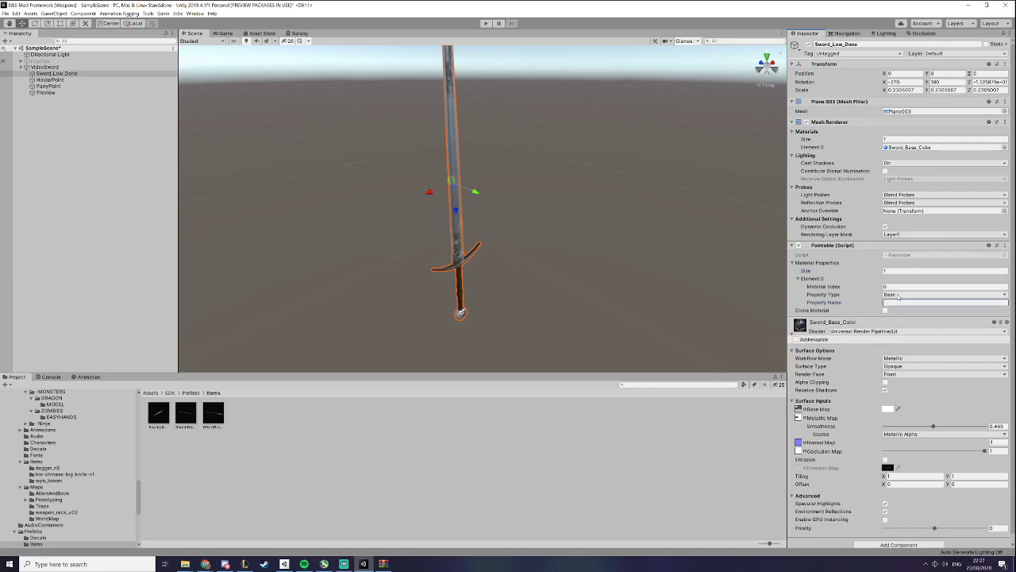
{"action": "type", "text": "_MainTex"}
Remove the Paintable component's material property element by setting the list size to 0
{"action": "left_click", "coordinate": [894, 272]}
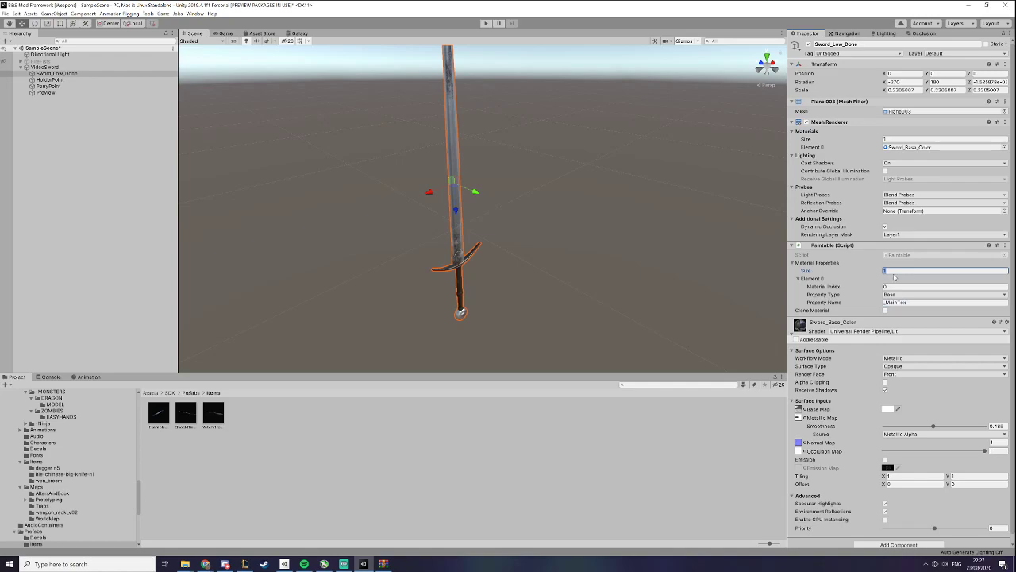
{"action": "key", "text": "Return"}
{"action": "left_click", "coordinate": [904, 282]}
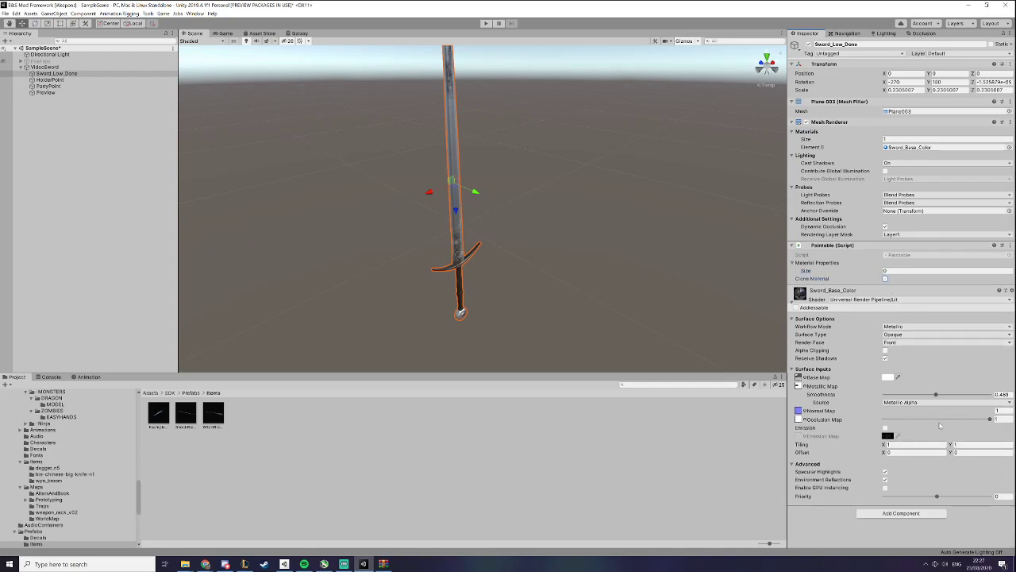
Rotate the HolderPoint to about -90 degrees on X so that its blue axis points up the blade
{"action": "left_click_drag", "start_coordinate": [606, 263], "coordinate": [566, 289], "text": "alt"}
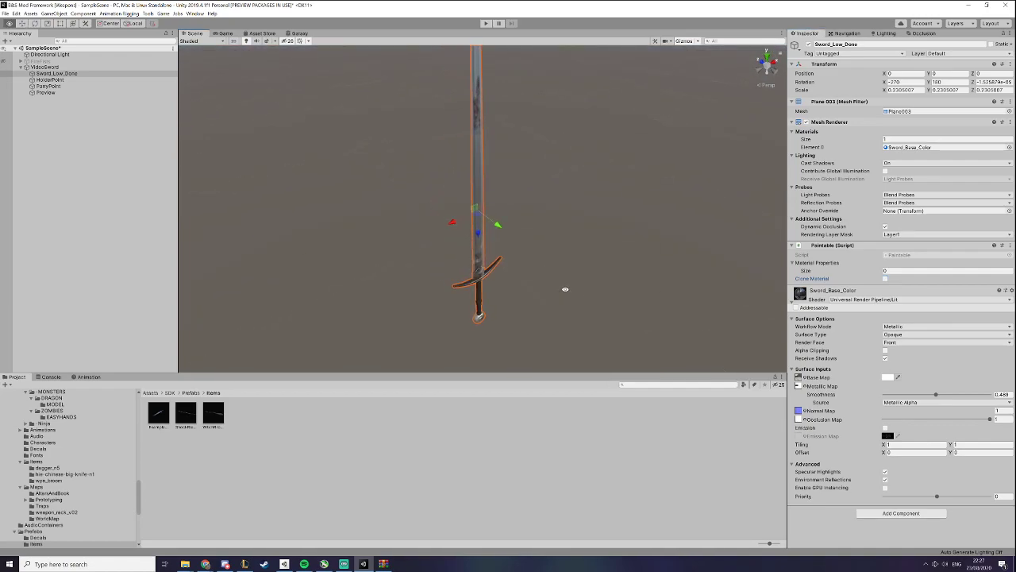
{"action": "left_click", "coordinate": [72, 80]}
{"action": "left_click_drag", "start_coordinate": [380, 211], "coordinate": [405, 187], "text": "alt"}
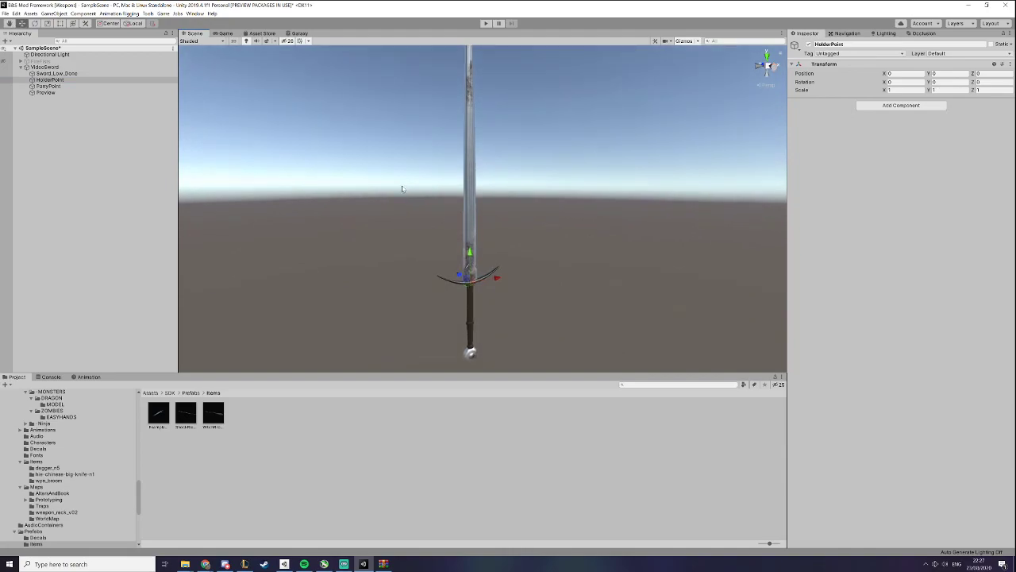
{"action": "middle_click_drag", "start_coordinate": [461, 334], "coordinate": [472, 259]}
{"action": "scroll", "coordinate": [493, 256], "scroll_direction": "up", "scroll_amount": 3}
{"action": "mouse_move", "coordinate": [521, 254]}
{"action": "left_mouse_down", "text": "alt"}
{"action": "mouse_move", "coordinate": [465, 252]}
{"action": "mouse_move", "coordinate": [529, 270]}
{"action": "left_mouse_up", "text": "alt"}
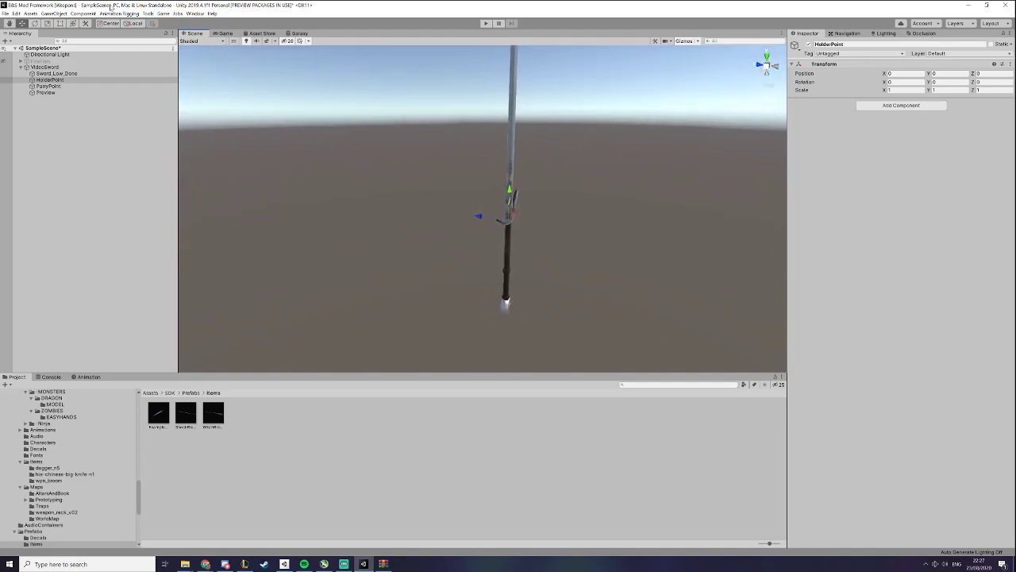
{"action": "left_click", "coordinate": [136, 24]}
{"action": "left_click", "coordinate": [137, 23]}
{"action": "left_click_drag", "start_coordinate": [469, 258], "coordinate": [384, 244], "text": "alt"}
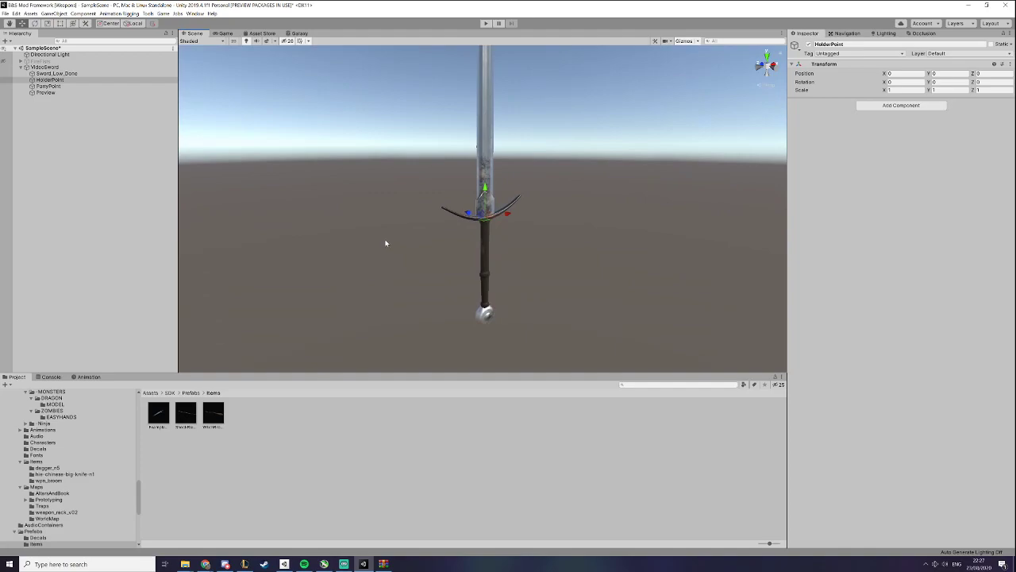
{"action": "key", "text": "e"}
{"action": "left_click_drag", "start_coordinate": [520, 217], "coordinate": [512, 243], "text": "alt"}
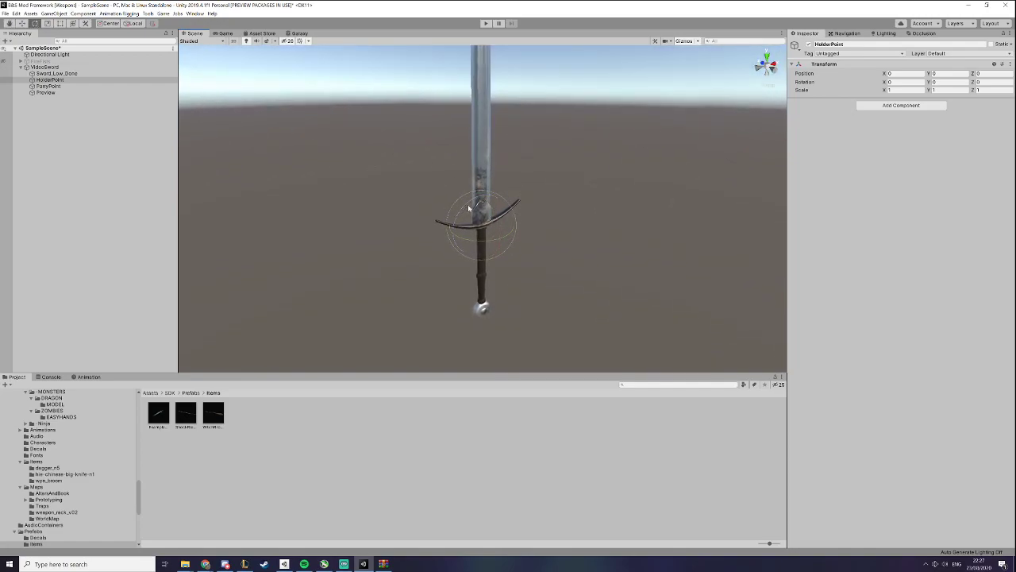
{"action": "left_click_drag", "start_coordinate": [486, 201], "coordinate": [428, 181]}
{"action": "key", "text": "w"}
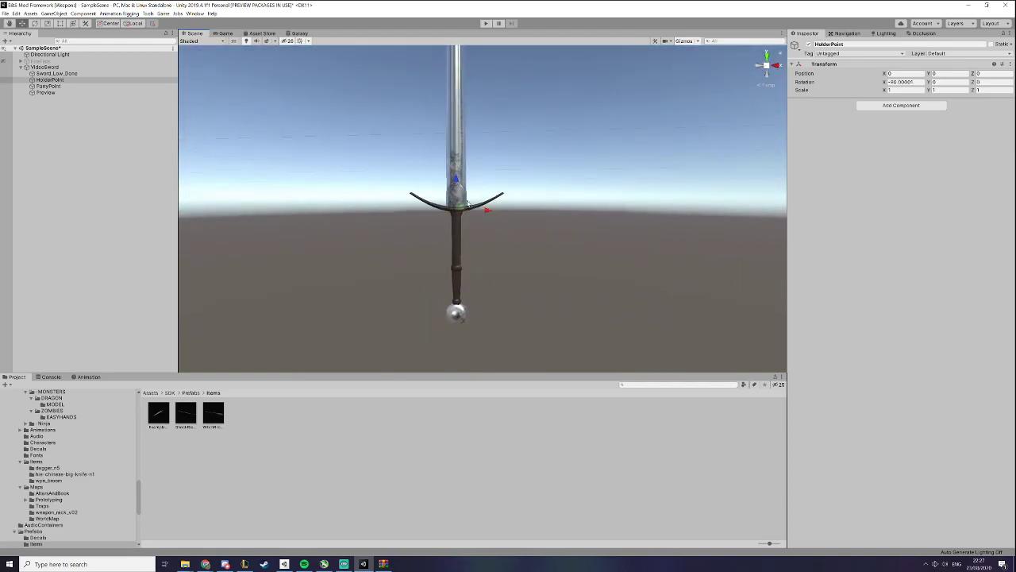
Move the HolderPoint slightly up along the sword at the crossguard, to a Y position of about 0.01
{"action": "left_click_drag", "start_coordinate": [493, 246], "coordinate": [529, 300], "text": "alt"}
{"action": "middle_click_drag", "start_coordinate": [503, 184], "coordinate": [524, 299]}
{"action": "right_click_drag", "start_coordinate": [524, 299], "coordinate": [372, 304], "text": "alt"}
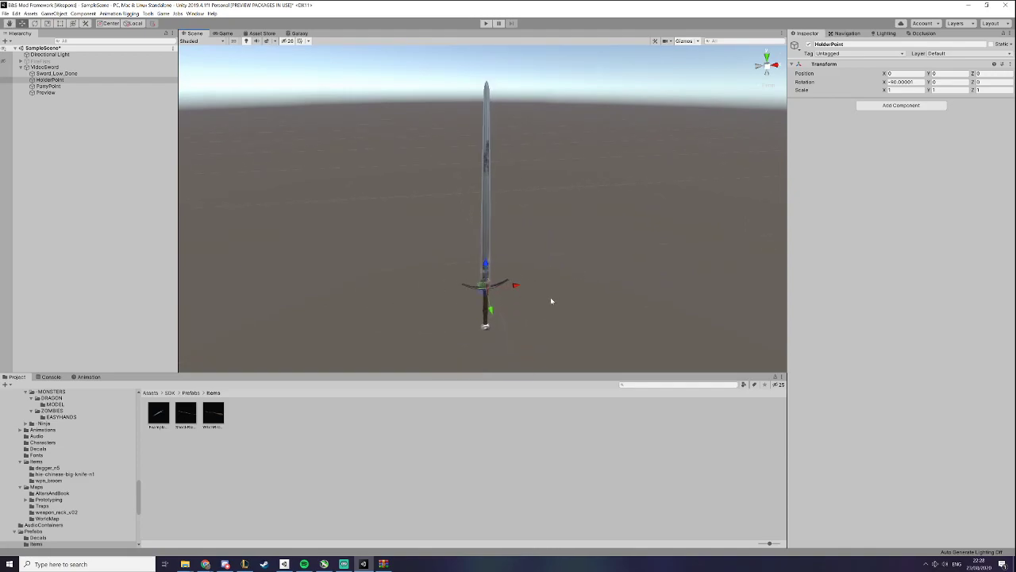
{"action": "right_click_drag", "start_coordinate": [540, 304], "coordinate": [554, 273], "text": "alt"}
{"action": "middle_click_drag", "start_coordinate": [553, 272], "coordinate": [549, 215]}
{"action": "right_click_drag", "start_coordinate": [550, 215], "coordinate": [662, 230], "text": "alt"}
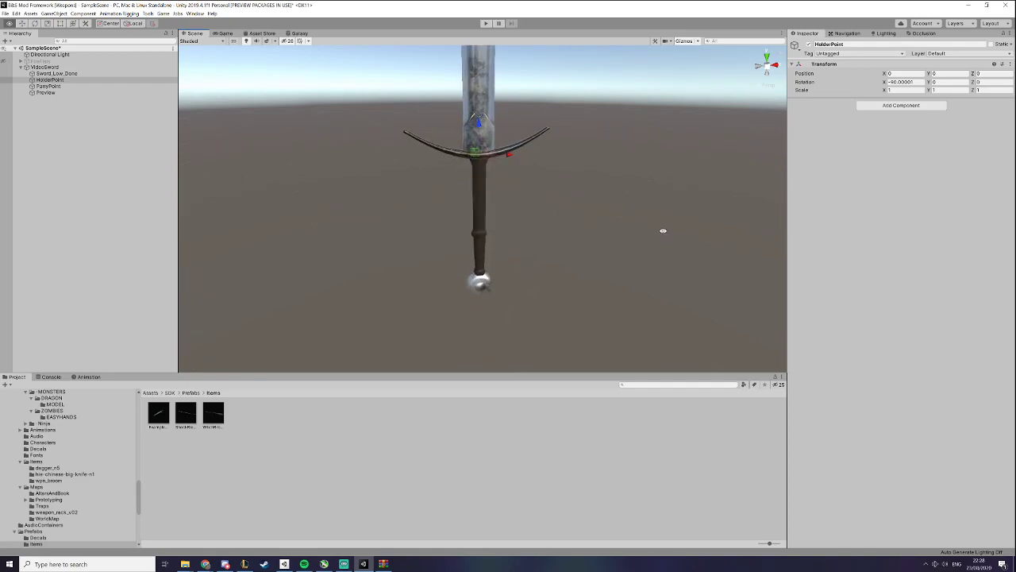
{"action": "middle_click_drag", "start_coordinate": [551, 212], "coordinate": [524, 281]}
{"action": "left_click_drag", "start_coordinate": [450, 206], "coordinate": [449, 200]}
{"action": "left_click_drag", "start_coordinate": [499, 273], "coordinate": [457, 300], "text": "alt"}
{"action": "scroll", "coordinate": [458, 300], "scroll_direction": "down", "scroll_amount": 5}
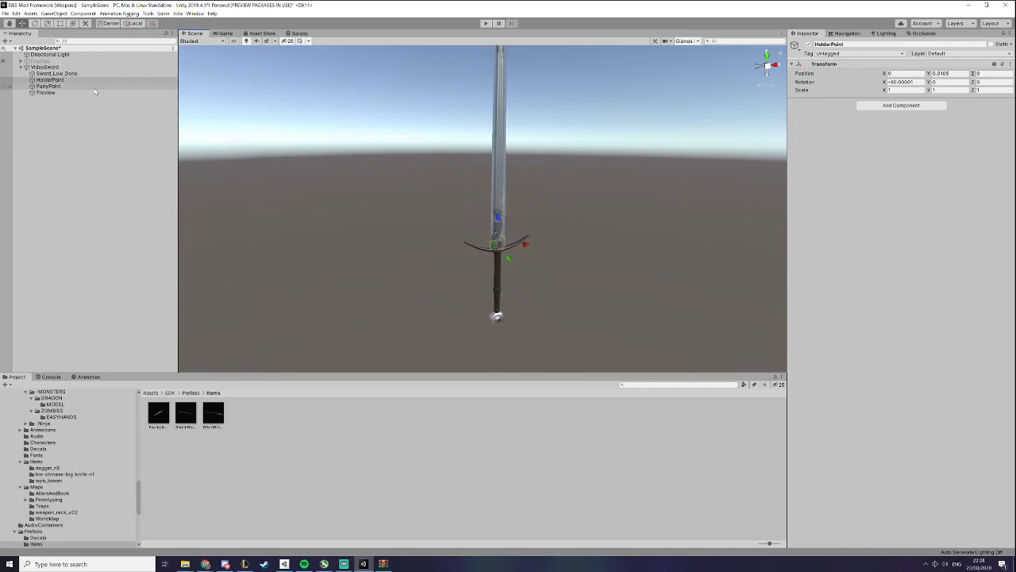
Move the ParryPoint up along the blade to a Y position of about 0.455
{"action": "left_click", "coordinate": [49, 86]}
{"action": "left_click_drag", "start_coordinate": [512, 260], "coordinate": [540, 262], "text": "alt"}
{"action": "left_click_drag", "start_coordinate": [499, 233], "coordinate": [545, 203]}
{"action": "left_click_drag", "start_coordinate": [540, 158], "coordinate": [529, 215], "text": "alt"}
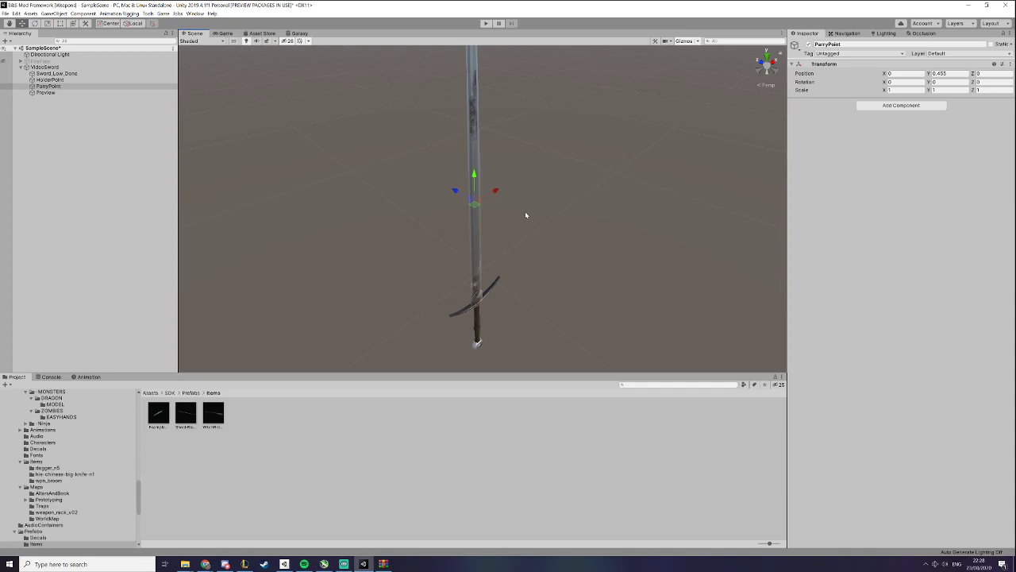
Fit the Preview frame around the sword: Y position 0.38, Z about -0.037, Z rotation -45, X scale 1.12
{"action": "left_click", "coordinate": [119, 95]}
{"action": "left_click_drag", "start_coordinate": [561, 220], "coordinate": [550, 268], "text": "alt"}
{"action": "left_click_drag", "start_coordinate": [470, 260], "coordinate": [525, 285], "text": "alt"}
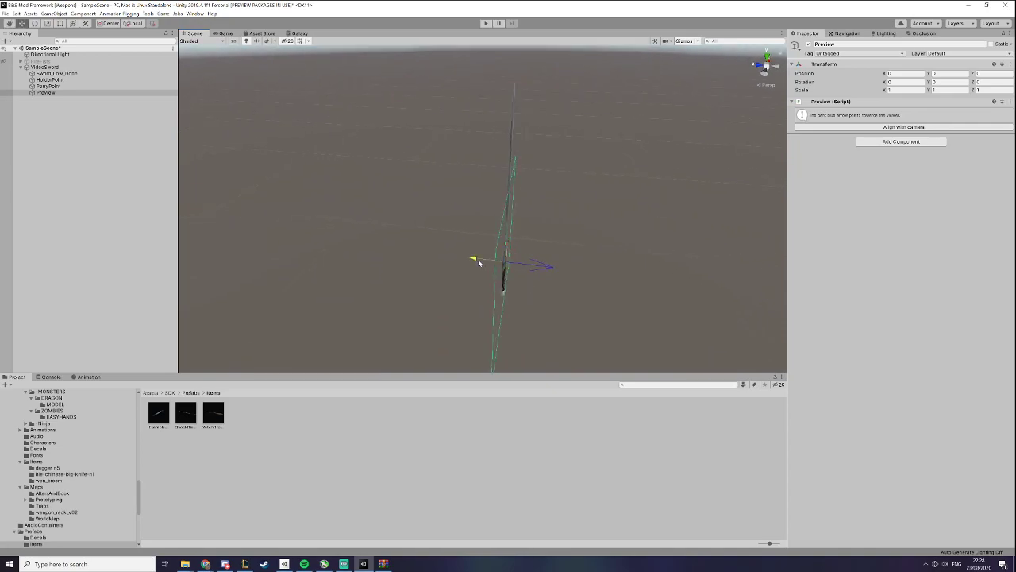
{"action": "left_click_drag", "start_coordinate": [478, 258], "coordinate": [484, 261]}
{"action": "left_click_drag", "start_coordinate": [566, 276], "coordinate": [510, 185], "text": "alt"}
{"action": "left_click", "coordinate": [886, 90]}
{"action": "left_click_drag", "start_coordinate": [887, 92], "coordinate": [893, 93]}
{"action": "key", "text": "w"}
{"action": "left_click_drag", "start_coordinate": [438, 196], "coordinate": [540, 256], "text": "alt"}
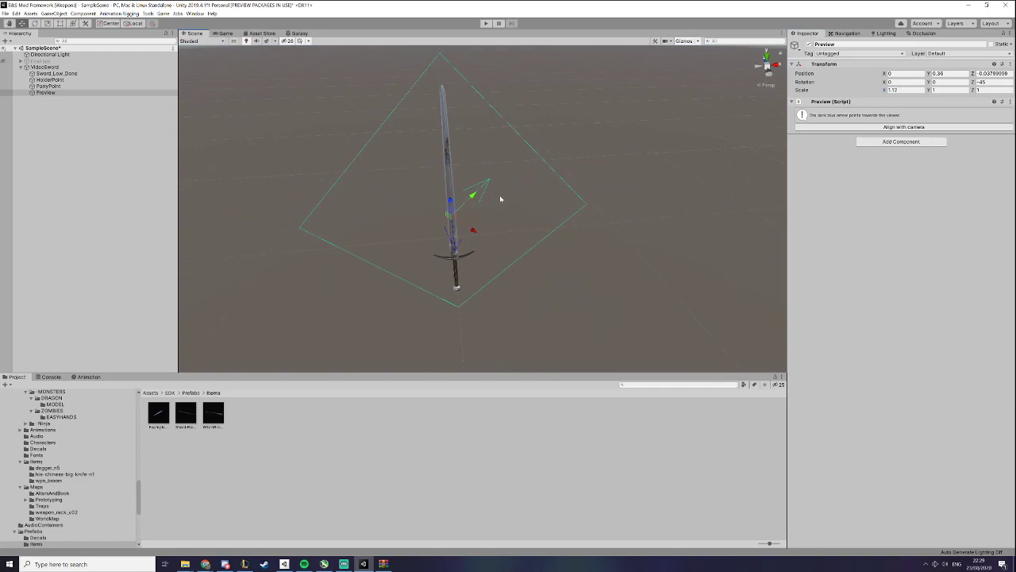
{"action": "left_click_drag", "start_coordinate": [497, 192], "coordinate": [501, 209], "text": "alt"}
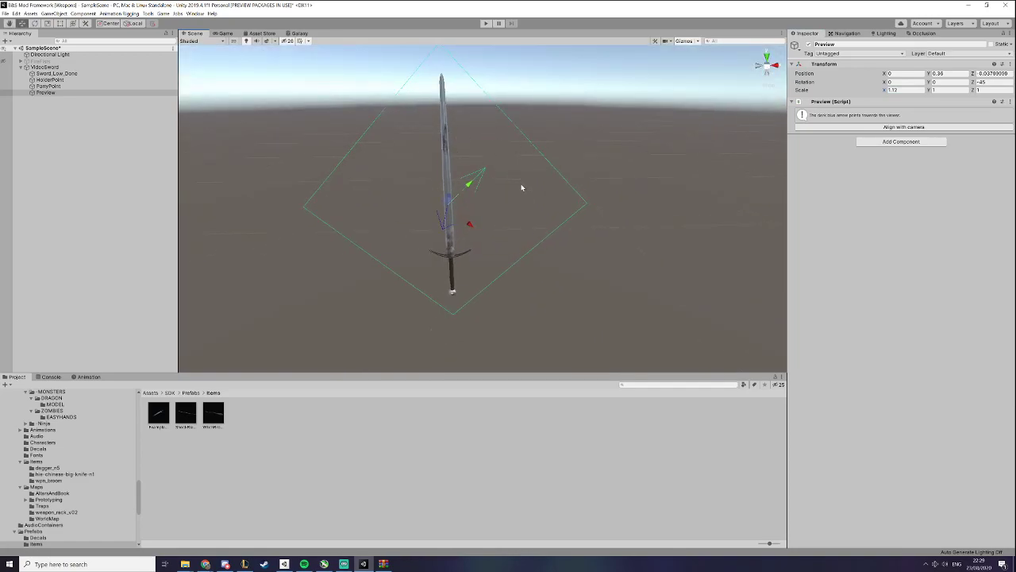
Create an empty child object under VideoSword and name it Parry
{"action": "left_click", "coordinate": [79, 68]}
{"action": "right_click", "coordinate": [84, 71]}
{"action": "left_click", "coordinate": [104, 141]}
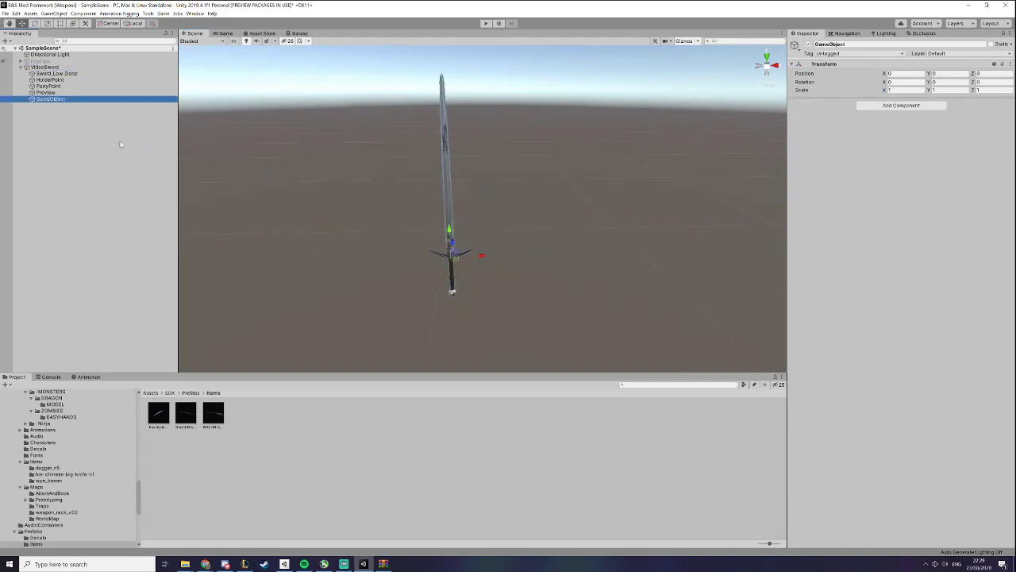
{"action": "type", "text": "Parry"}
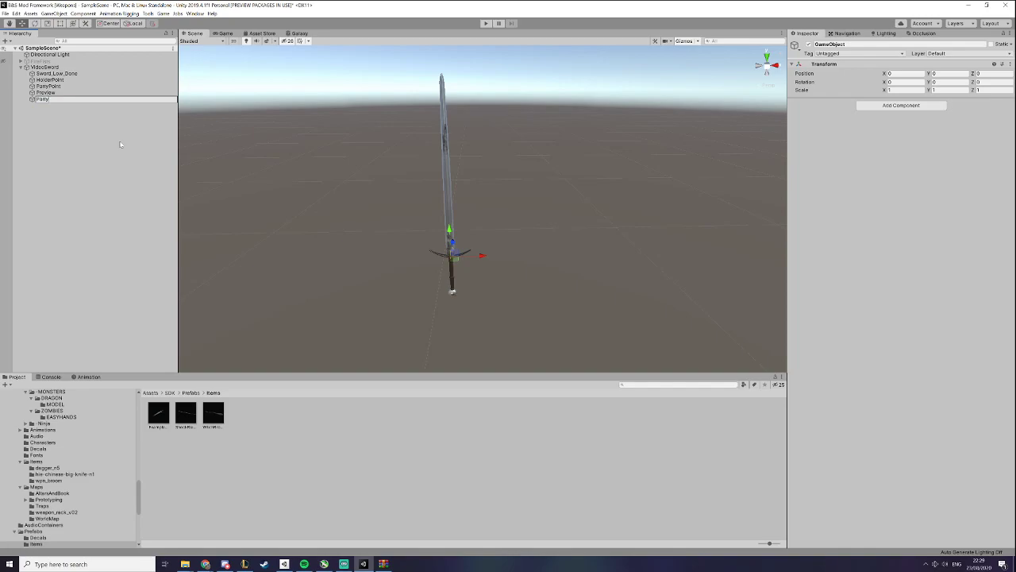
{"action": "key", "text": "Return"}
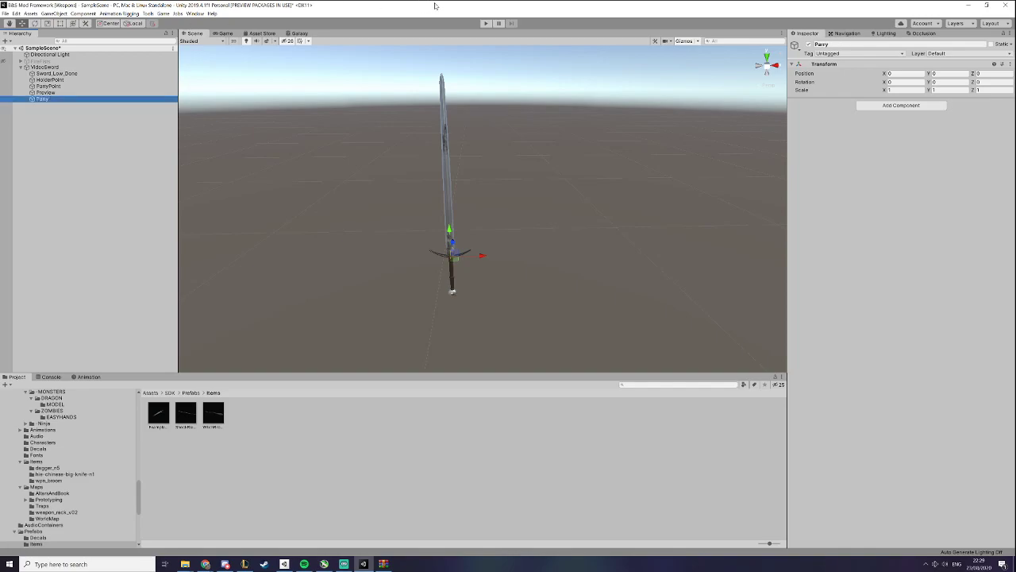
Add the Parry Target Definition component to the Parry object
{"action": "left_click", "coordinate": [879, 104]}
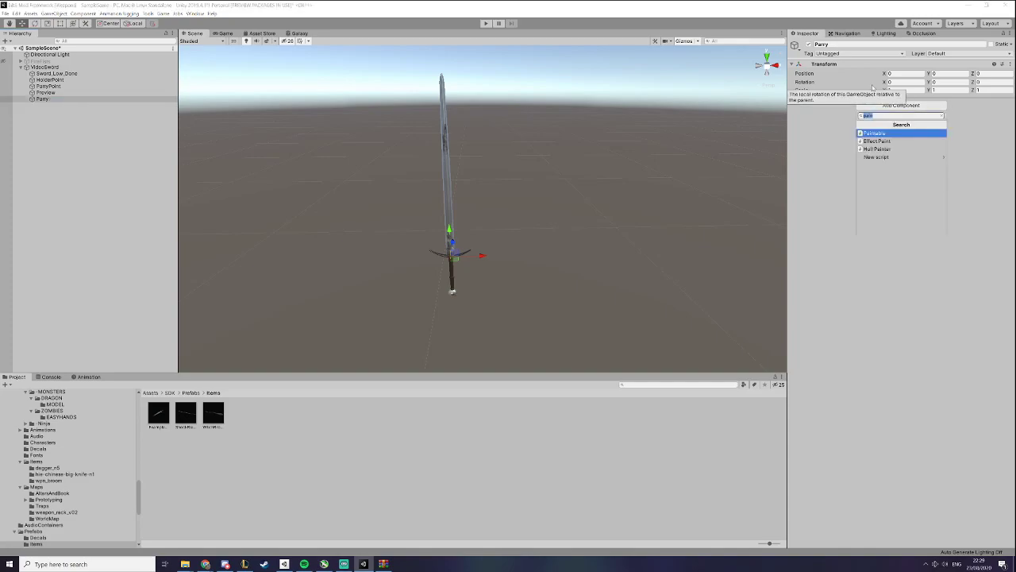
{"action": "type", "text": "parry"}
{"action": "key", "text": "Return"}
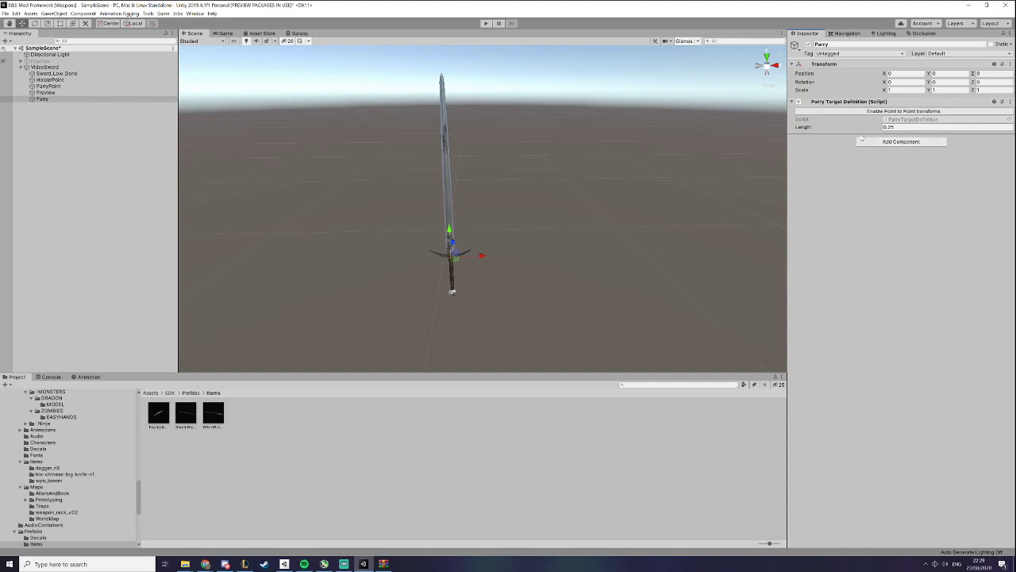
Move the Parry object up the blade to a Y position of about 0.361 and lengthen its parry target along the blade
{"action": "left_click_drag", "start_coordinate": [477, 256], "coordinate": [416, 161]}
{"action": "left_click_drag", "start_coordinate": [825, 129], "coordinate": [834, 130]}
{"action": "mouse_move", "coordinate": [415, 158]}
{"action": "left_mouse_down"}
{"action": "mouse_move", "coordinate": [414, 181]}
{"action": "mouse_move", "coordinate": [415, 173]}
{"action": "left_mouse_up"}
{"action": "left_click_drag", "start_coordinate": [451, 201], "coordinate": [612, 237]}
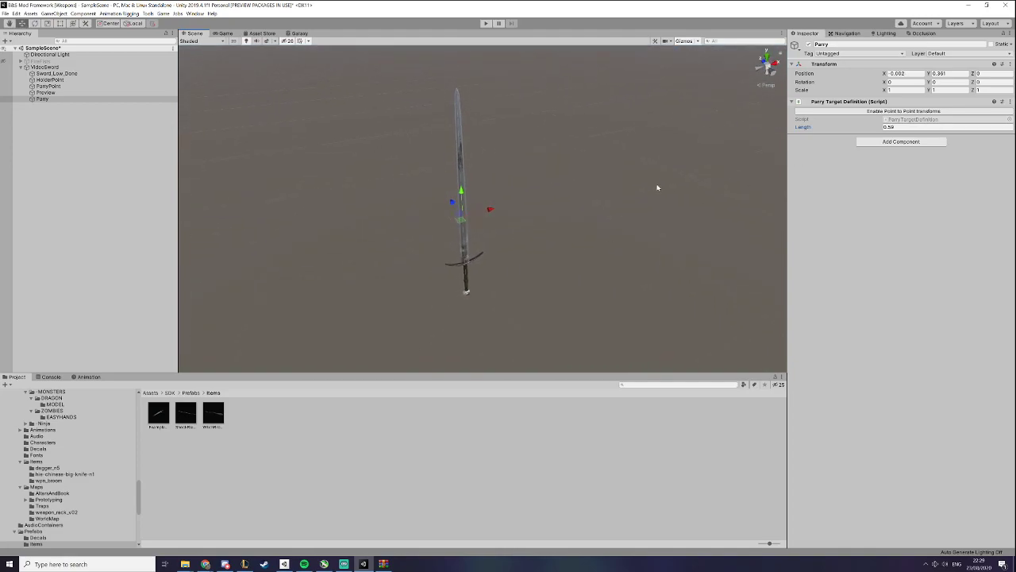
{"action": "left_click_drag", "start_coordinate": [481, 216], "coordinate": [478, 215]}
{"action": "left_click_drag", "start_coordinate": [826, 129], "coordinate": [832, 130]}
{"action": "left_click_drag", "start_coordinate": [477, 215], "coordinate": [524, 249]}
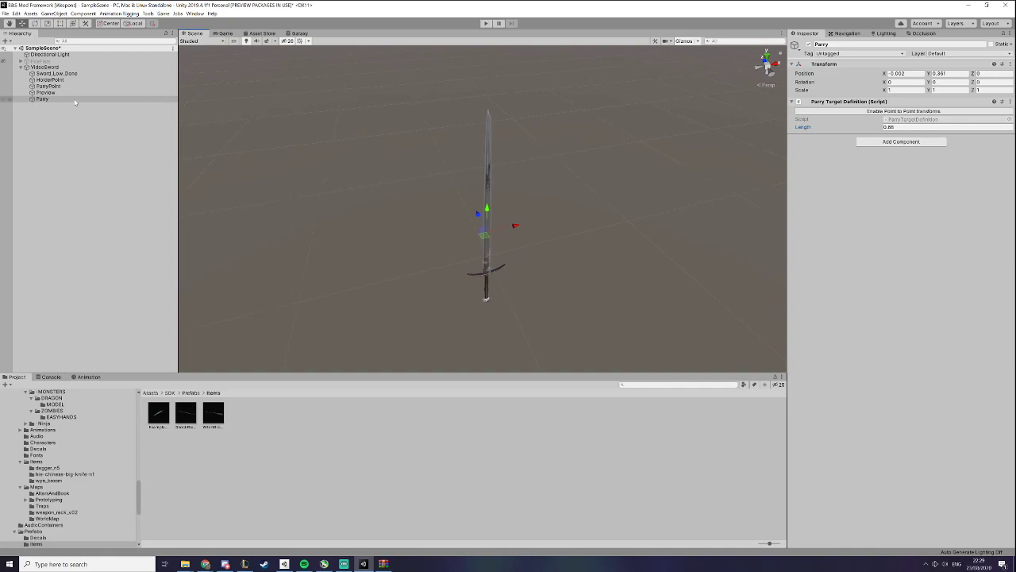
Compare the placement of the ParryPoint and Parry objects on the sword
{"action": "left_click", "coordinate": [43, 99]}
{"action": "left_click", "coordinate": [44, 86]}
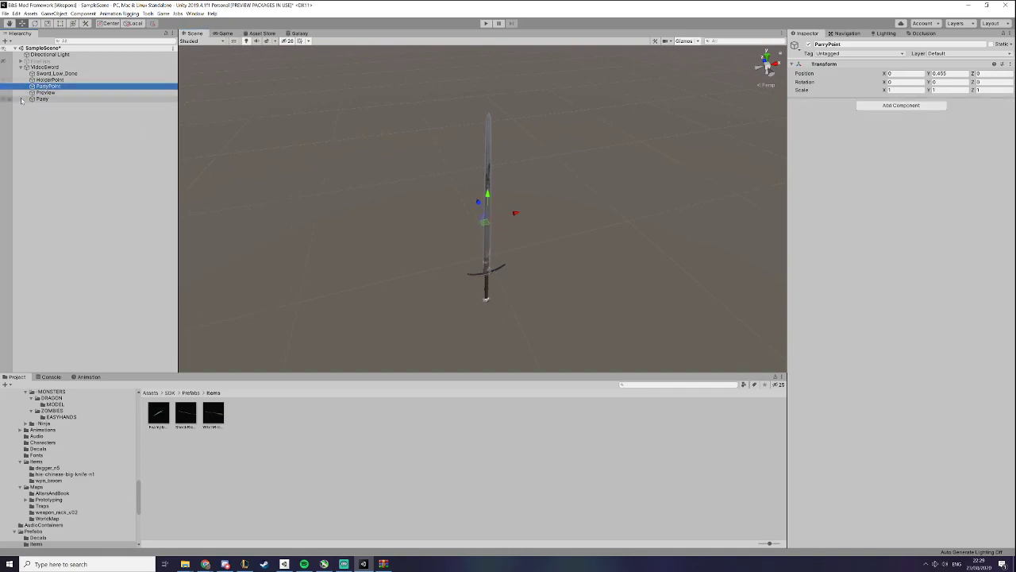
{"action": "left_click", "coordinate": [43, 98]}
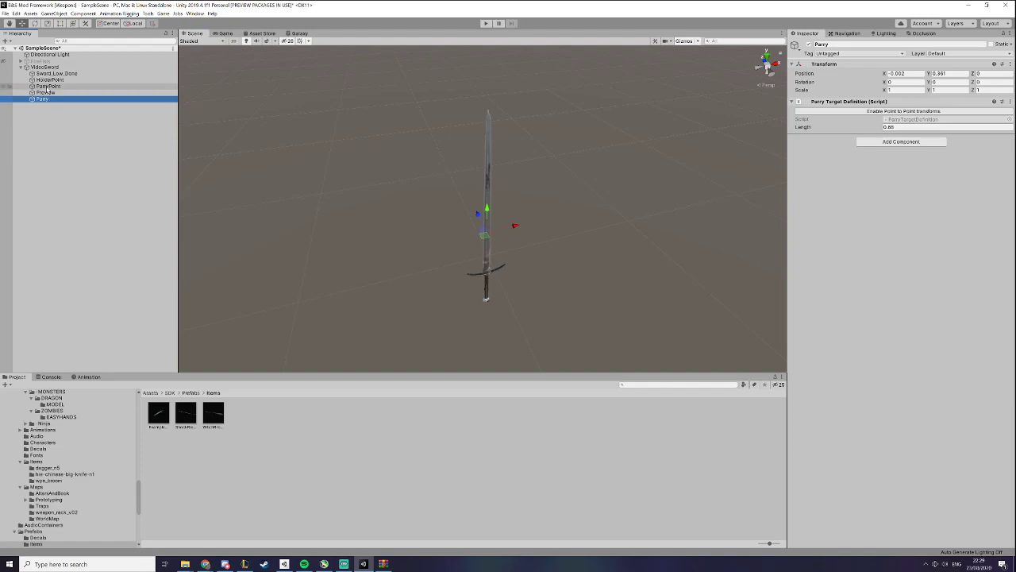
{"action": "left_click", "coordinate": [46, 87]}
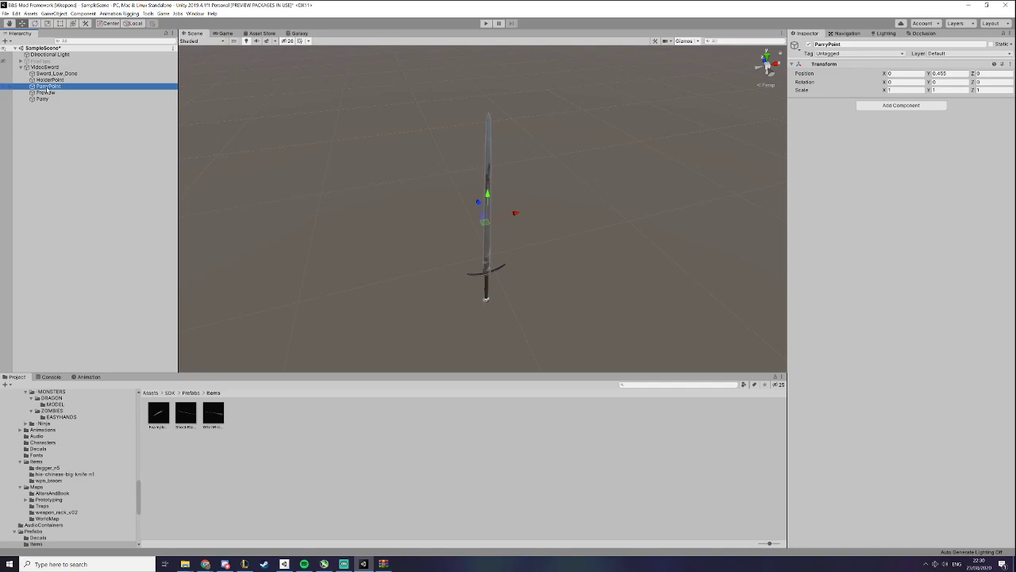
{"action": "left_click", "coordinate": [46, 98]}
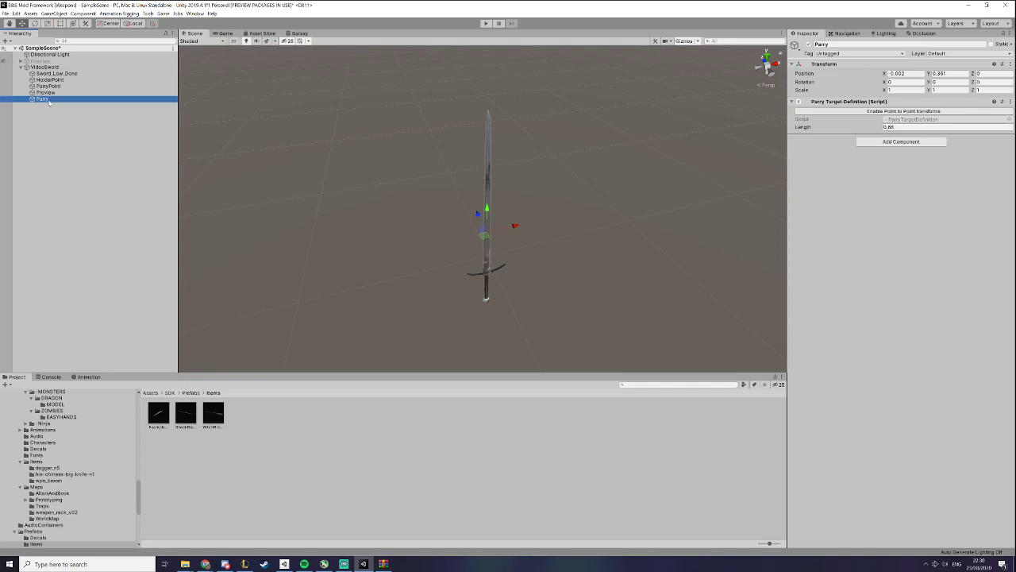
{"action": "left_click_drag", "start_coordinate": [512, 228], "coordinate": [514, 233]}
Create another empty child object under VideoSword and name it Blades
{"action": "left_click", "coordinate": [83, 68]}
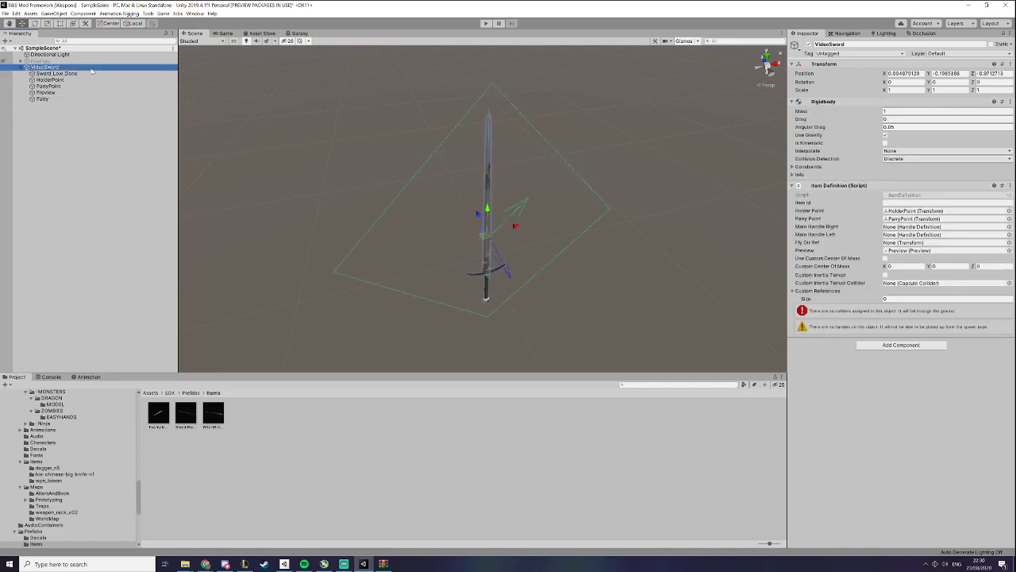
{"action": "right_click", "coordinate": [44, 68]}
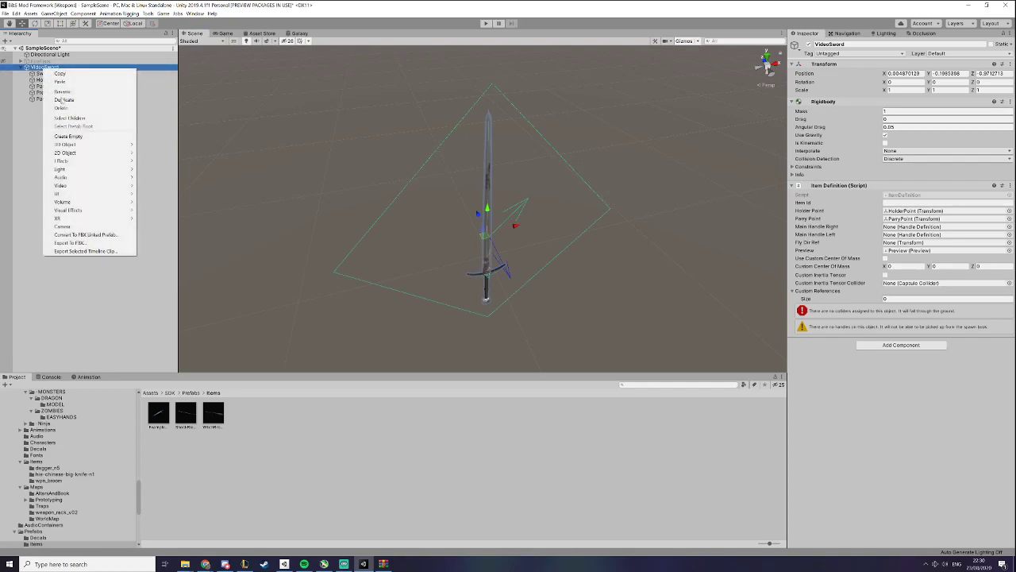
{"action": "left_click", "coordinate": [71, 137]}
{"action": "type", "text": "C"}
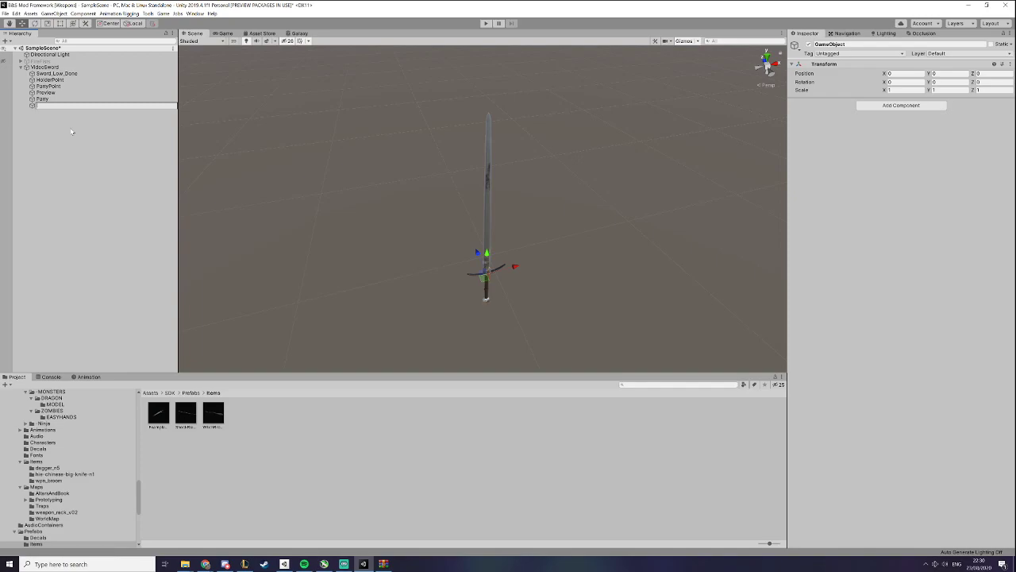
{"action": "type", "text": "lades"}
{"action": "key", "text": "Return"}
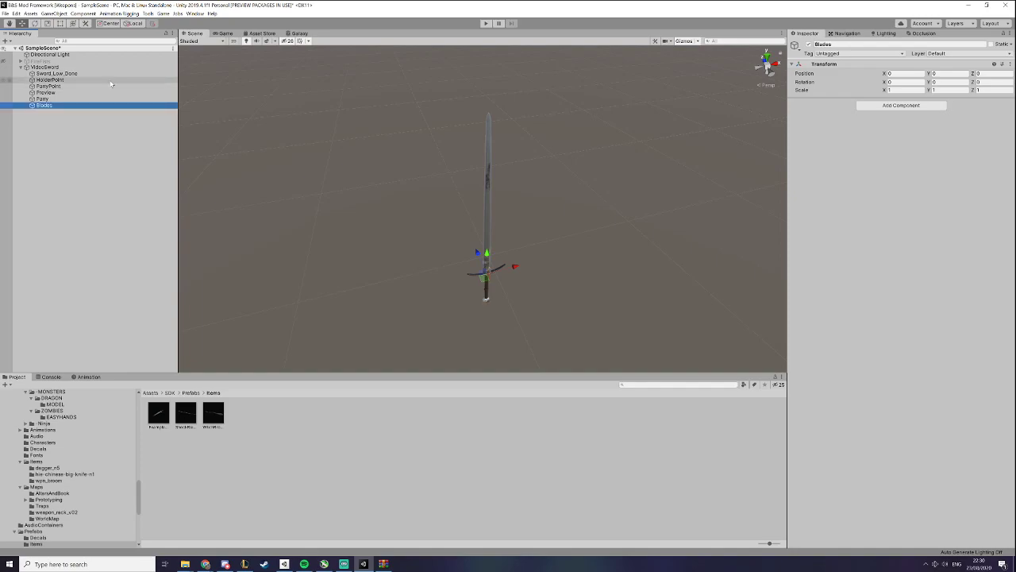
Add the Collider Group component to the Blades object
{"action": "left_click", "coordinate": [44, 106]}
{"action": "left_click", "coordinate": [897, 105]}
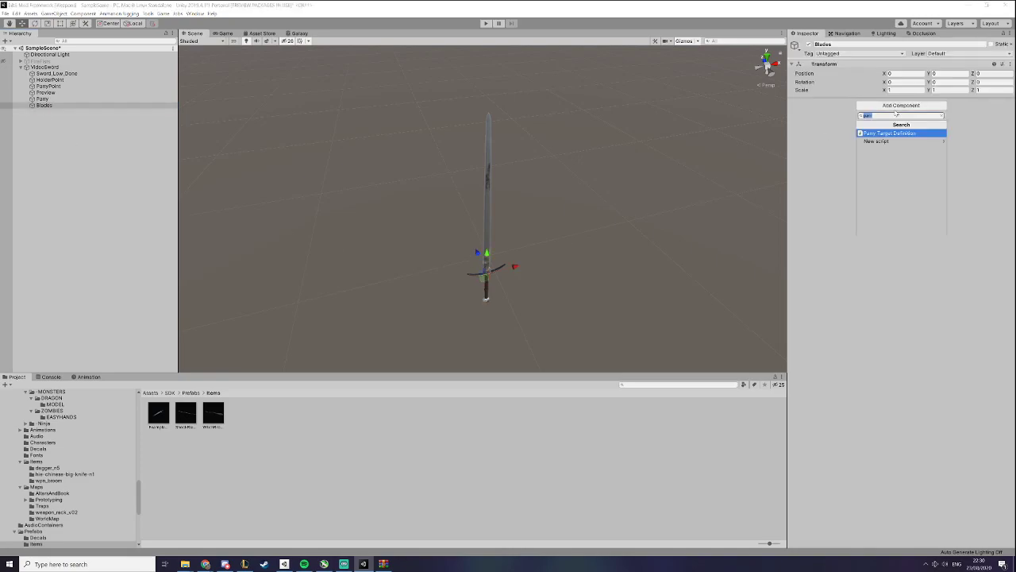
{"action": "type", "text": "colli"}
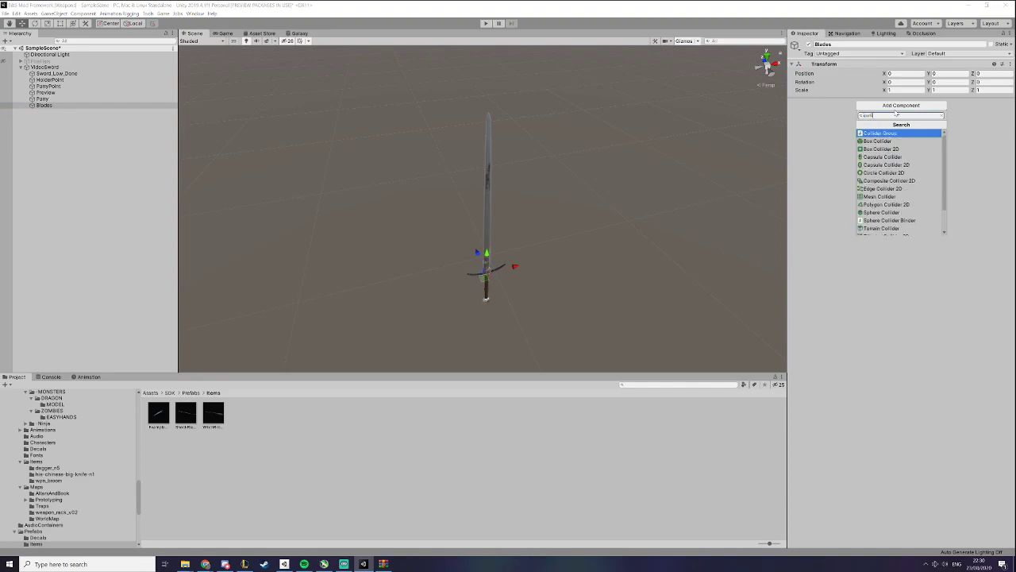
{"action": "key", "text": "Return"}
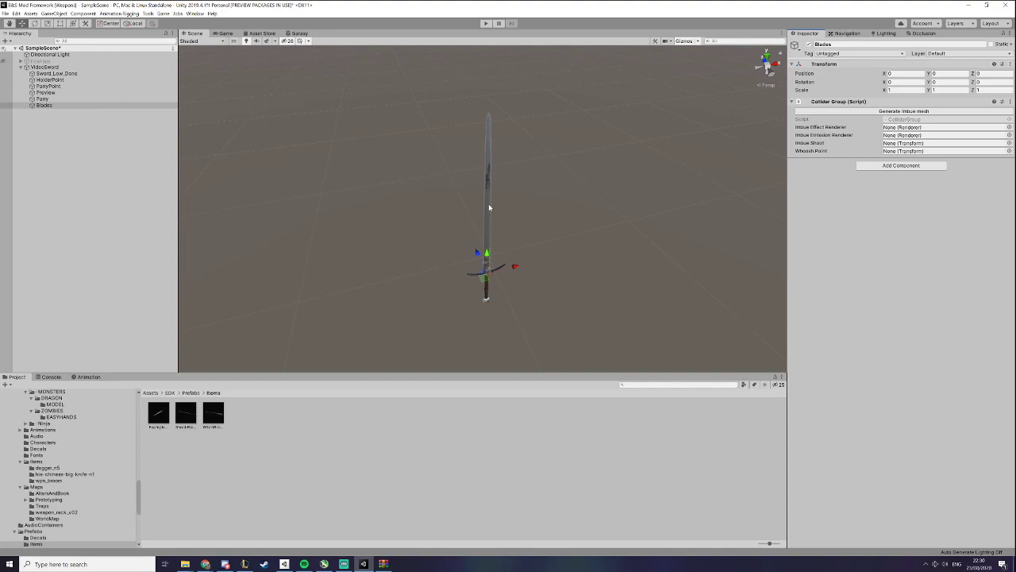
Enable emission on the Sword_Base_Color material and assign the sword's metallic texture as its emission map
{"action": "right_click_drag", "start_coordinate": [489, 207], "coordinate": [738, 227], "text": "alt"}
{"action": "left_click_drag", "start_coordinate": [634, 272], "coordinate": [565, 259], "text": "alt"}
{"action": "left_click", "coordinate": [474, 245]}
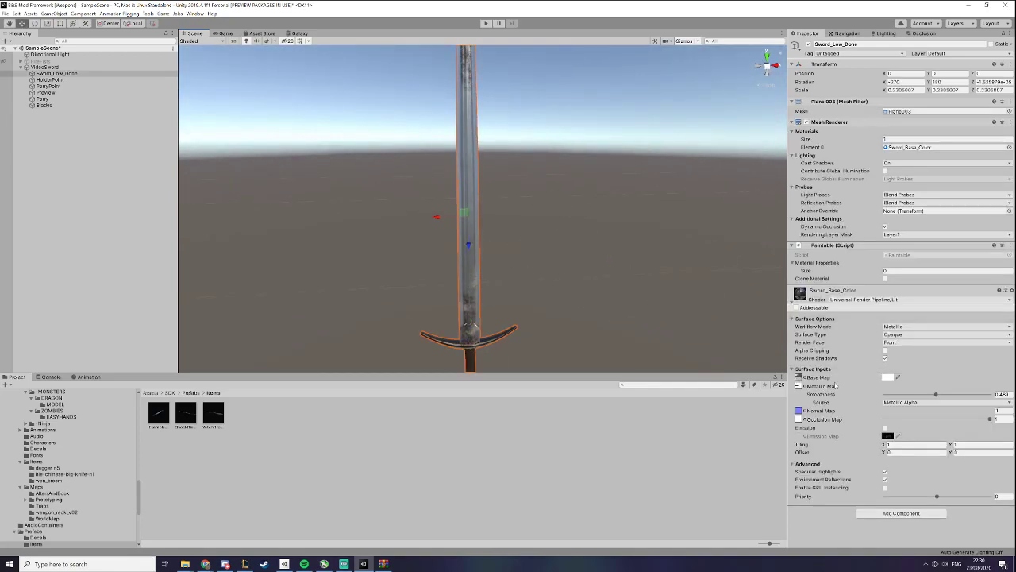
{"action": "left_click", "coordinate": [802, 386]}
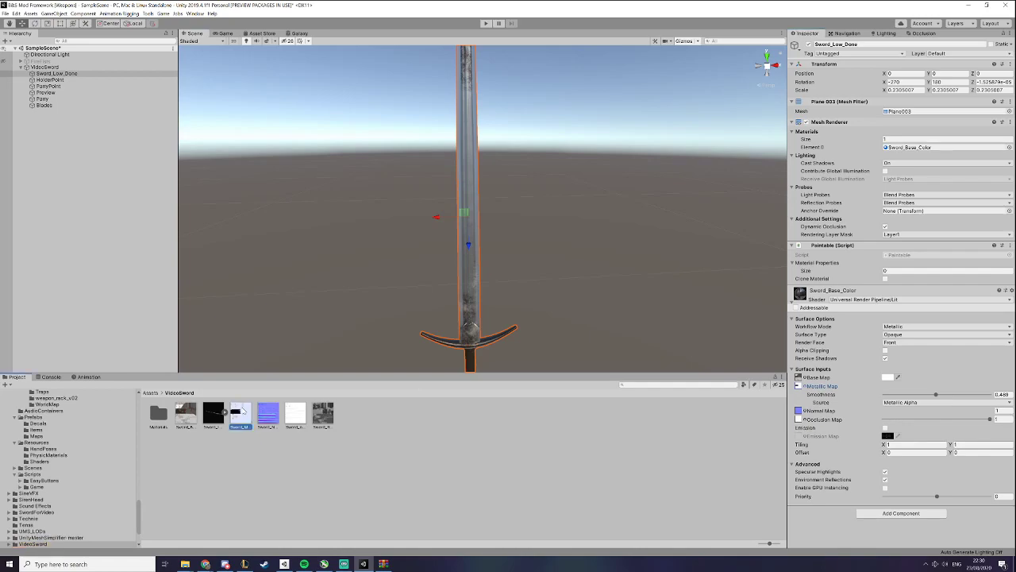
{"action": "left_click", "coordinate": [886, 427]}
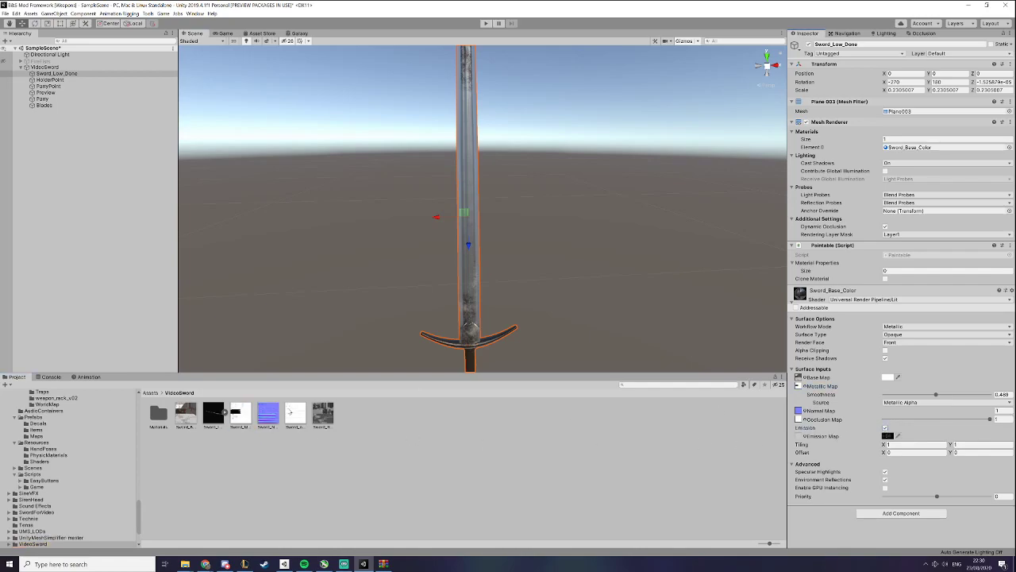
{"action": "left_click_drag", "start_coordinate": [245, 413], "coordinate": [802, 440]}
{"action": "middle_click_drag", "start_coordinate": [567, 311], "coordinate": [549, 241]}
{"action": "left_click_drag", "start_coordinate": [549, 240], "coordinate": [603, 245], "text": "alt"}
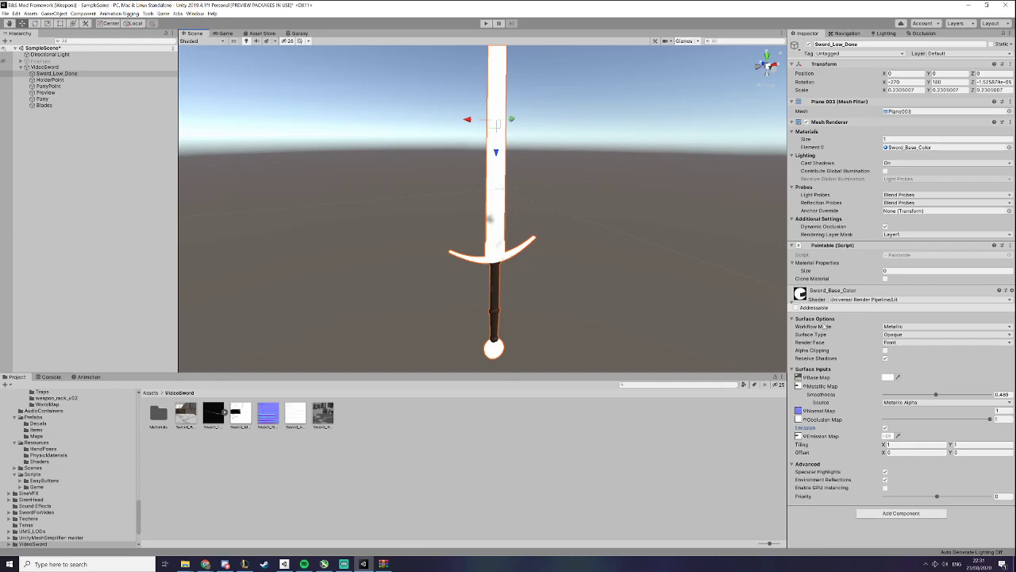
{"action": "left_click_drag", "start_coordinate": [567, 227], "coordinate": [556, 216], "text": "alt"}
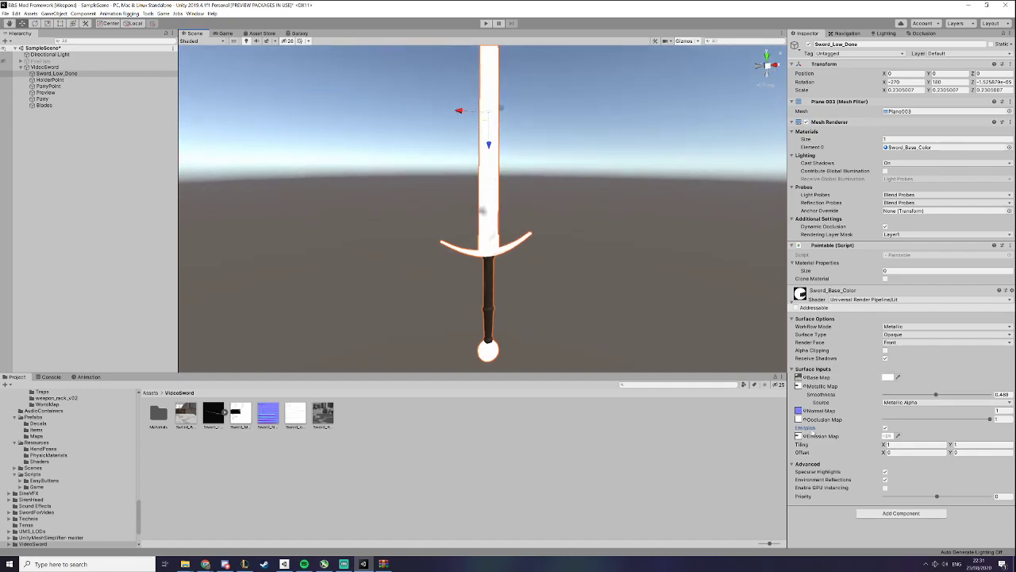
Set the material's emission HDR color to 1 for red, green and blue
{"action": "left_click", "coordinate": [888, 436]}
{"action": "left_click", "coordinate": [735, 358]}
{"action": "type", "text": "1"}
{"action": "left_click", "coordinate": [737, 368]}
{"action": "type", "text": "1"}
{"action": "left_click", "coordinate": [736, 378]}
{"action": "type", "text": "1"}
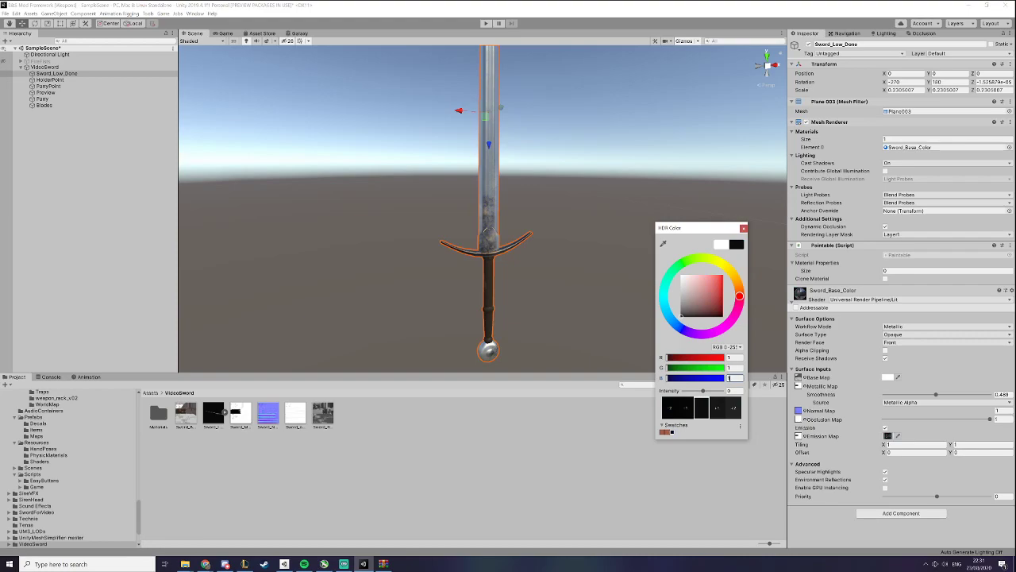
{"action": "left_click", "coordinate": [621, 432]}
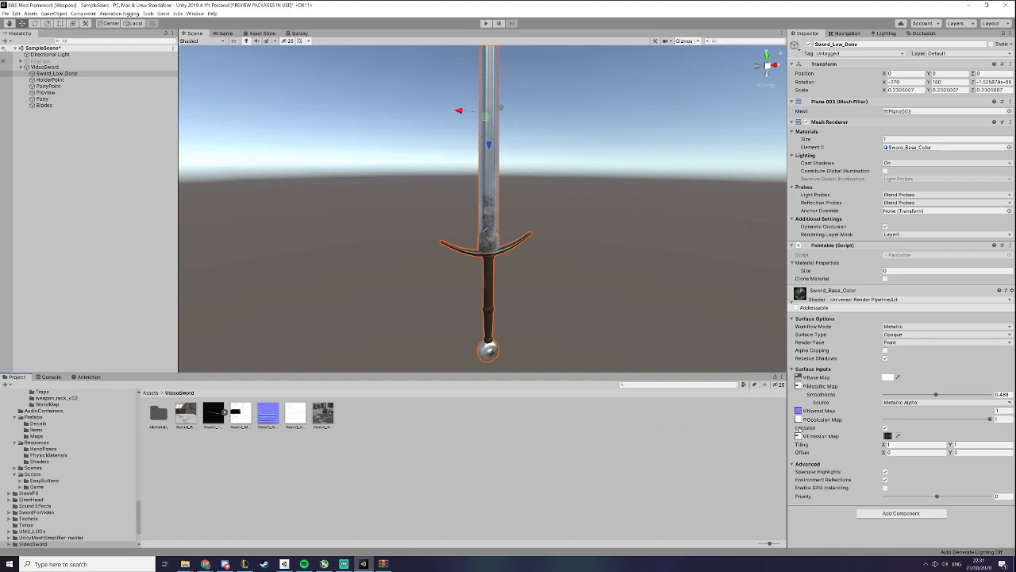
Create an empty child object under Blades and name it Box1
{"action": "left_click", "coordinate": [80, 107]}
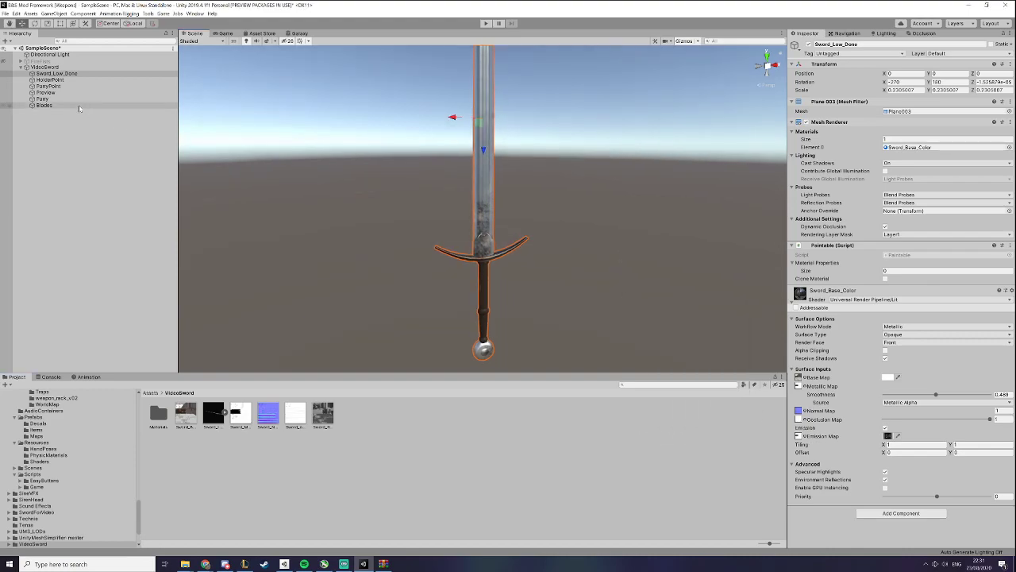
{"action": "right_click", "coordinate": [79, 106]}
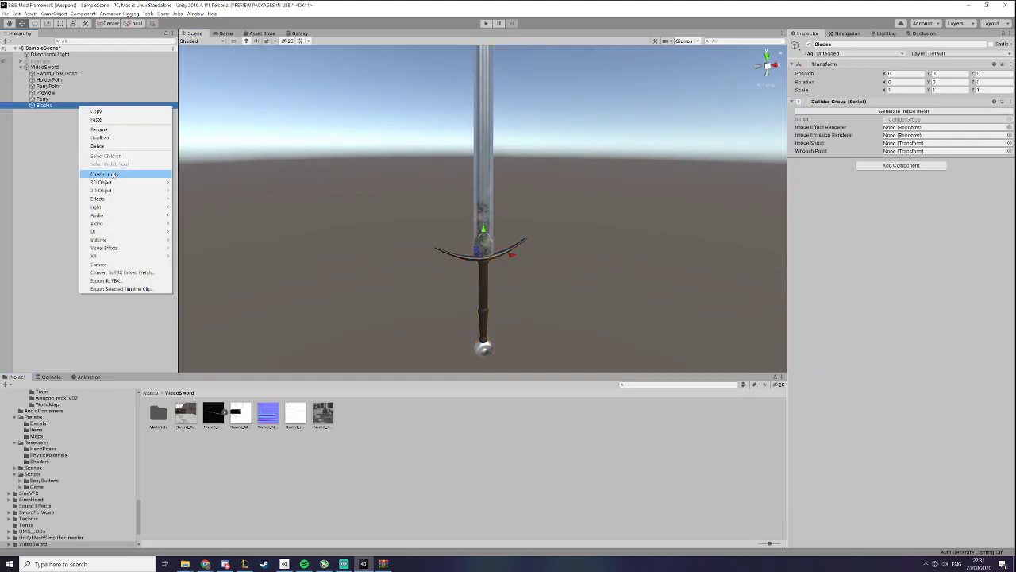
{"action": "left_click", "coordinate": [93, 171]}
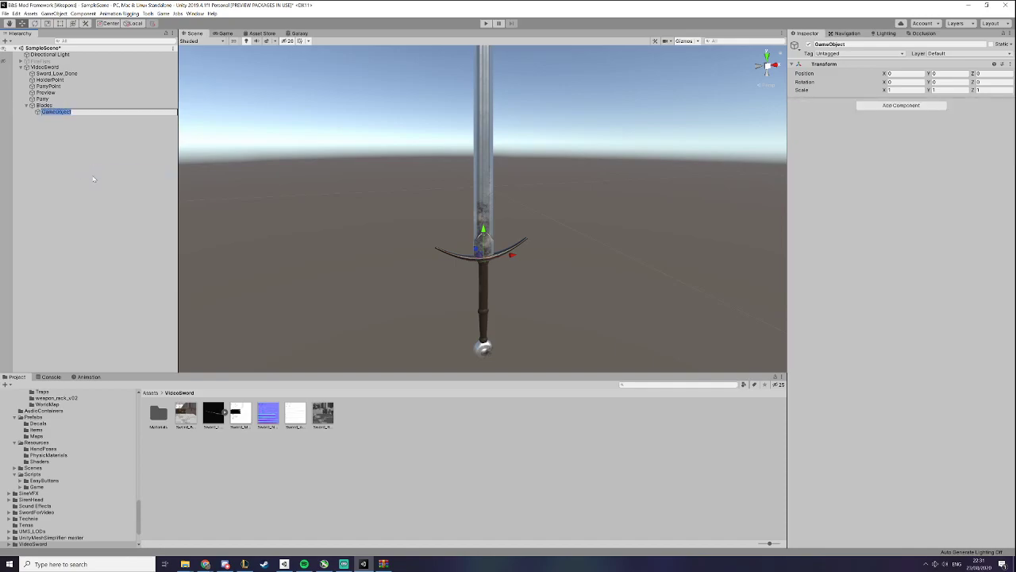
{"action": "type", "text": "Box1"}
{"action": "key", "text": "Return"}
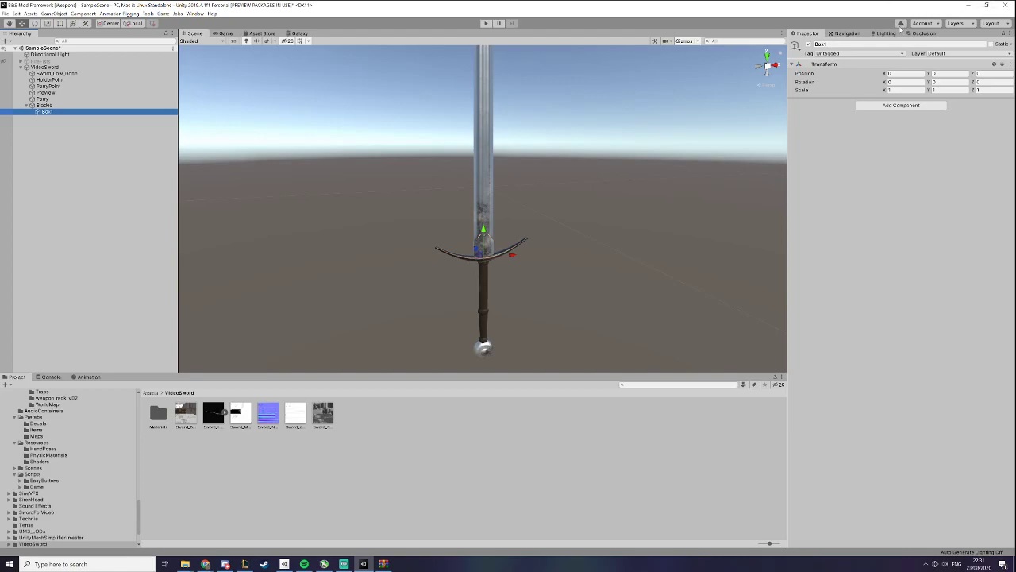
Add a Box Collider component to the Box1 object
{"action": "left_click", "coordinate": [887, 106]}
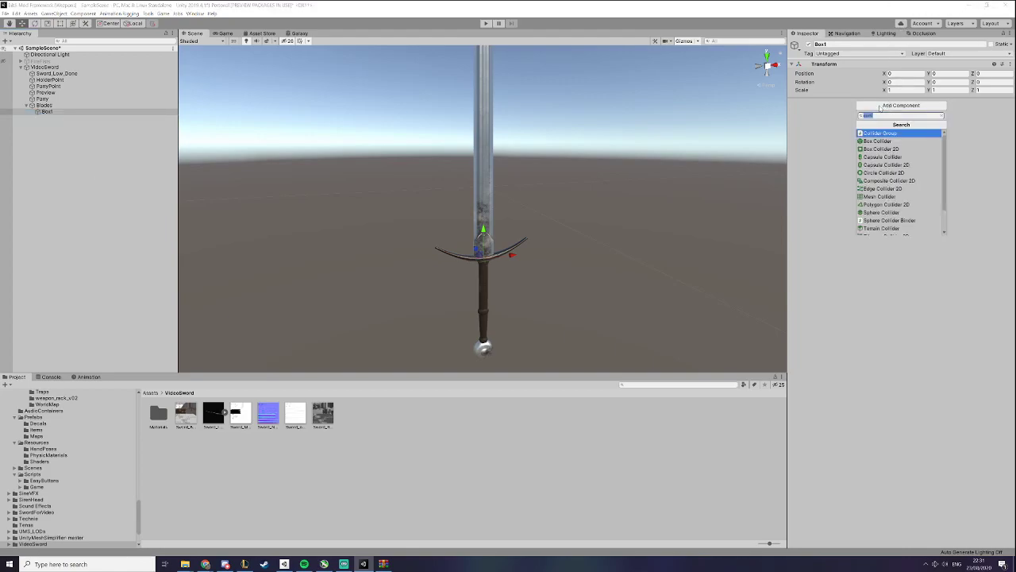
{"action": "type", "text": "box"}
{"action": "key", "text": "Return"}
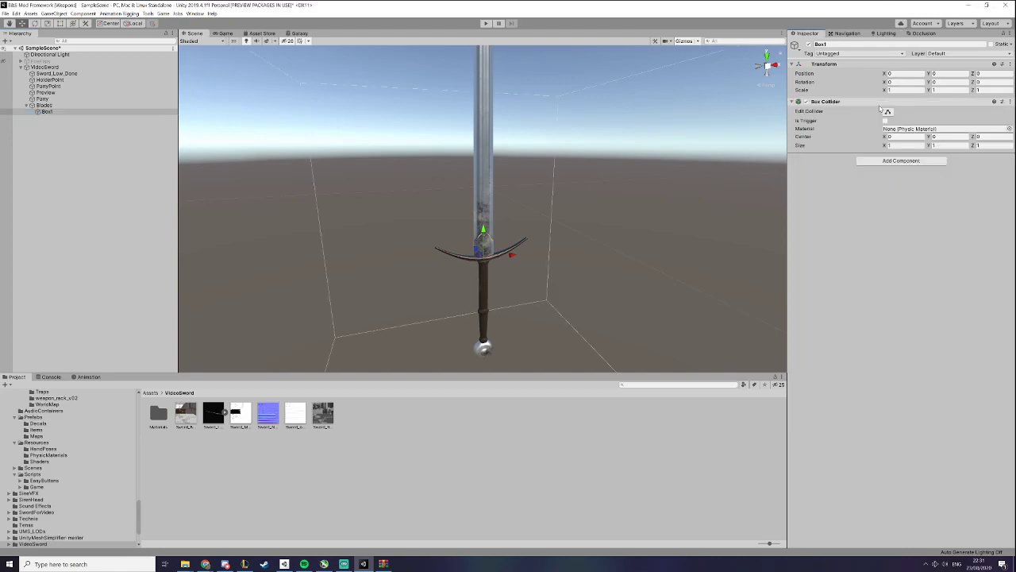
{"action": "left_click_drag", "start_coordinate": [545, 175], "coordinate": [576, 244], "text": "alt"}
{"action": "key", "text": "ctrl+z"}
{"action": "left_click_drag", "start_coordinate": [631, 176], "coordinate": [488, 185], "text": "alt"}
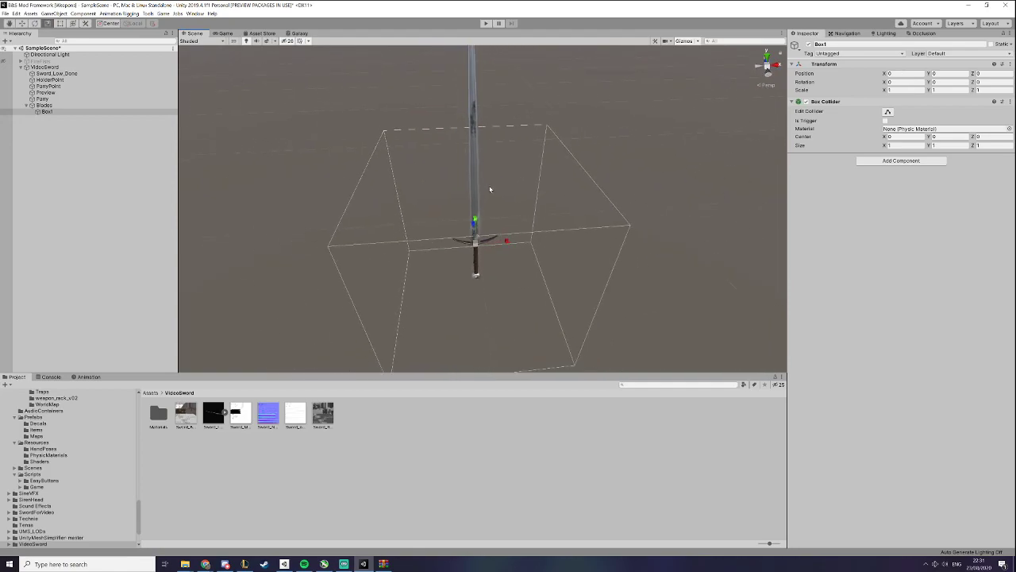
{"action": "left_click_drag", "start_coordinate": [476, 244], "coordinate": [469, 247]}
{"action": "key", "text": "ctrl+z"}
{"action": "mouse_move", "coordinate": [883, 146]}
{"action": "left_mouse_down"}
{"action": "mouse_move", "coordinate": [872, 146]}
{"action": "mouse_move", "coordinate": [888, 144]}
{"action": "left_mouse_up"}
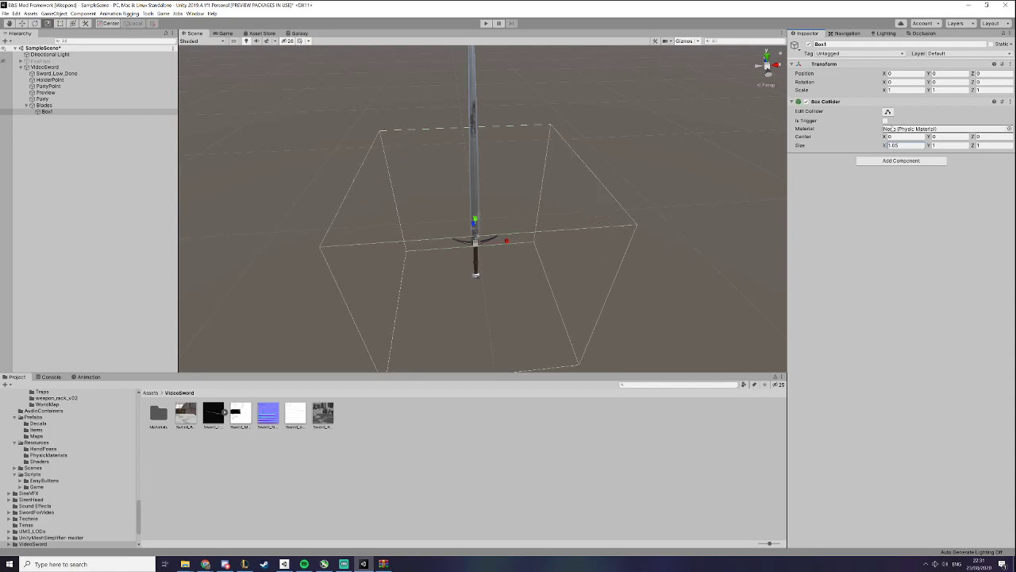
Shrink Box1's box collider to a thin box about 0.06 wide and 0.01 deep around the sword blade
{"action": "left_click", "coordinate": [888, 111]}
{"action": "left_click_drag", "start_coordinate": [565, 235], "coordinate": [491, 236]}
{"action": "left_click_drag", "start_coordinate": [384, 254], "coordinate": [520, 235]}
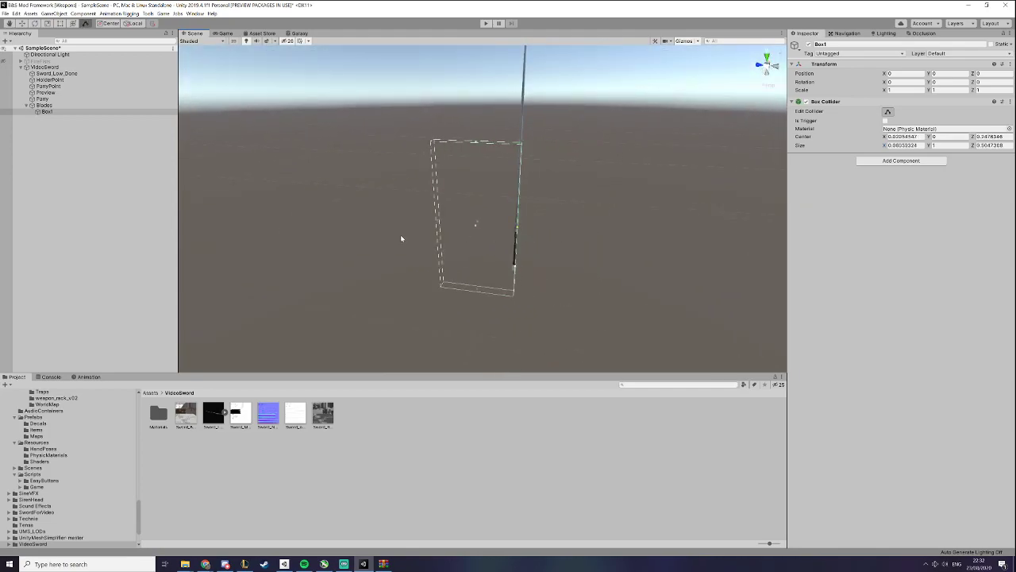
{"action": "left_click_drag", "start_coordinate": [439, 226], "coordinate": [449, 181]}
Raise Box1 along the blade to a Y position of 0.504
{"action": "key", "text": "w"}
{"action": "left_click_drag", "start_coordinate": [477, 213], "coordinate": [478, 118]}
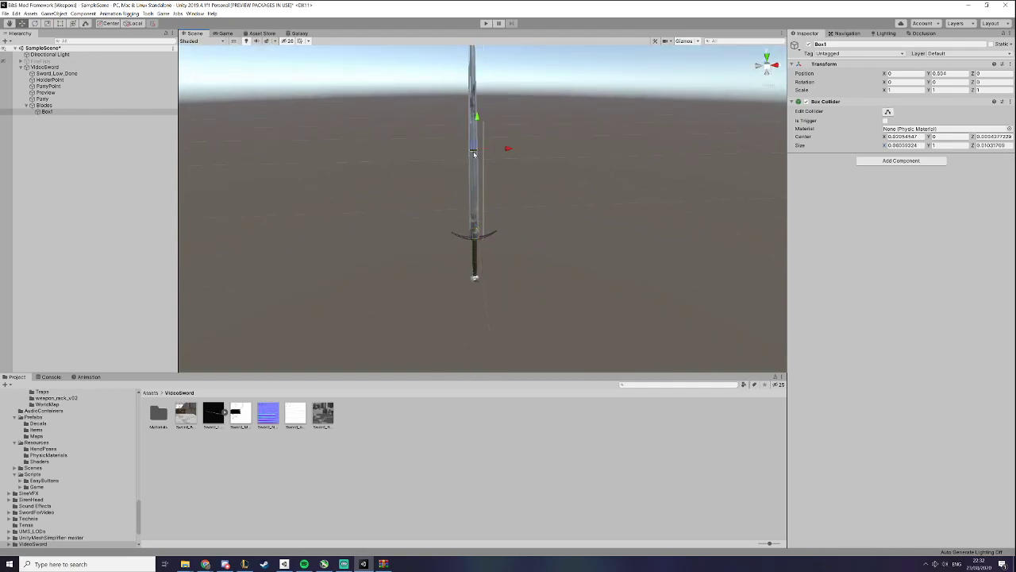
{"action": "middle_click_drag", "start_coordinate": [520, 190], "coordinate": [526, 246]}
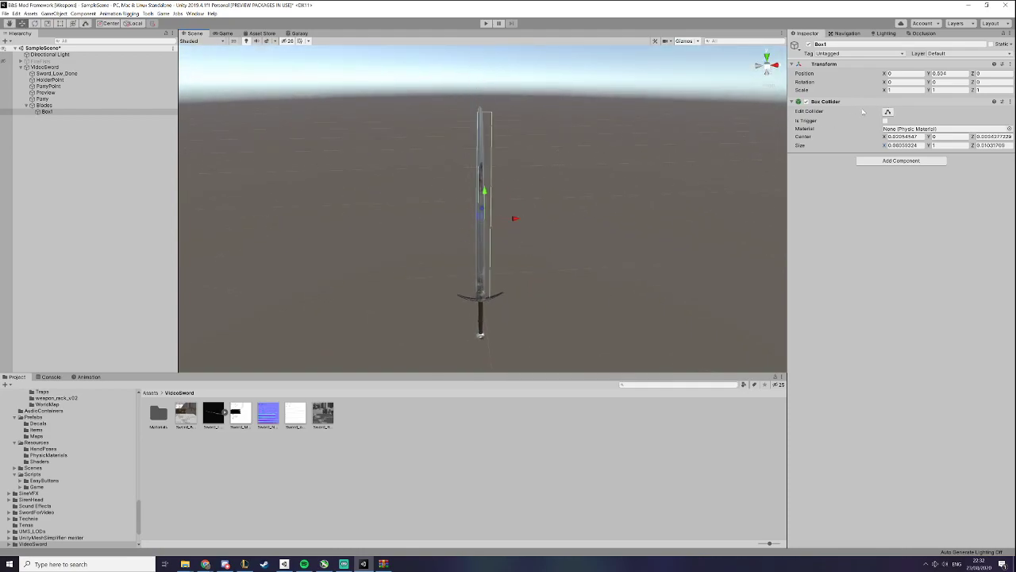
Fit Box1's collider to the lower part of the blade, about 0.054 wide and 0.67 high
{"action": "left_click", "coordinate": [888, 111]}
{"action": "left_click_drag", "start_coordinate": [480, 220], "coordinate": [487, 223]}
{"action": "left_click_drag", "start_coordinate": [482, 116], "coordinate": [482, 188]}
{"action": "left_click_drag", "start_coordinate": [488, 251], "coordinate": [487, 251]}
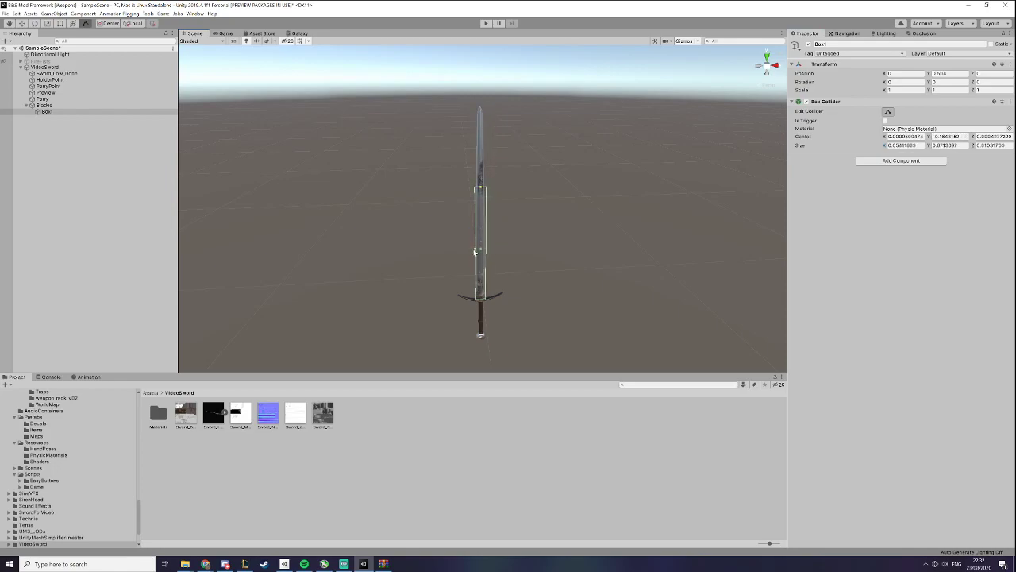
{"action": "left_click", "coordinate": [522, 238]}
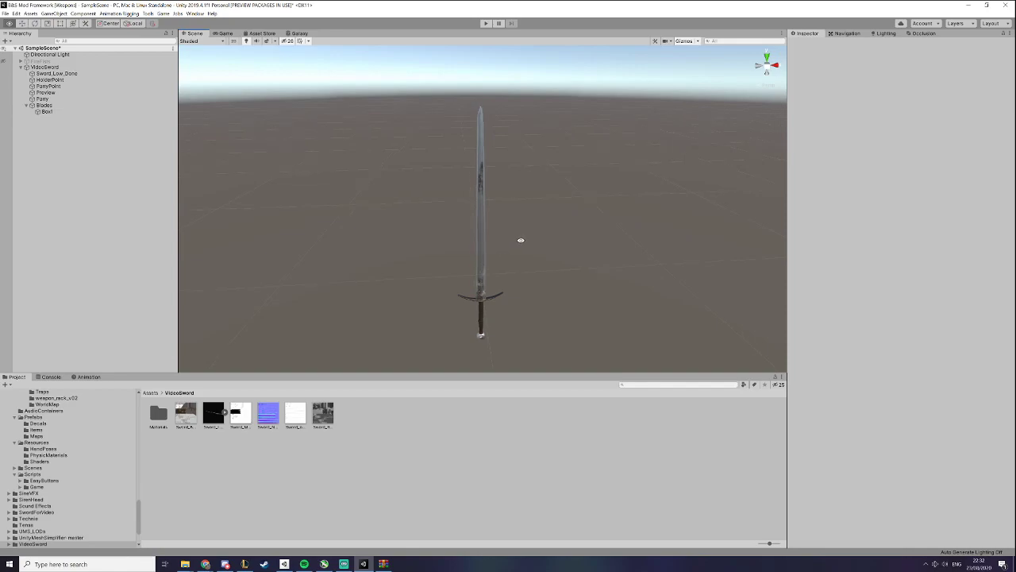
Duplicate Box1 and move the copy up the blade to a Y position of about 0.9
{"action": "left_click", "coordinate": [84, 112]}
{"action": "left_click_drag", "start_coordinate": [350, 197], "coordinate": [297, 200], "text": "alt"}
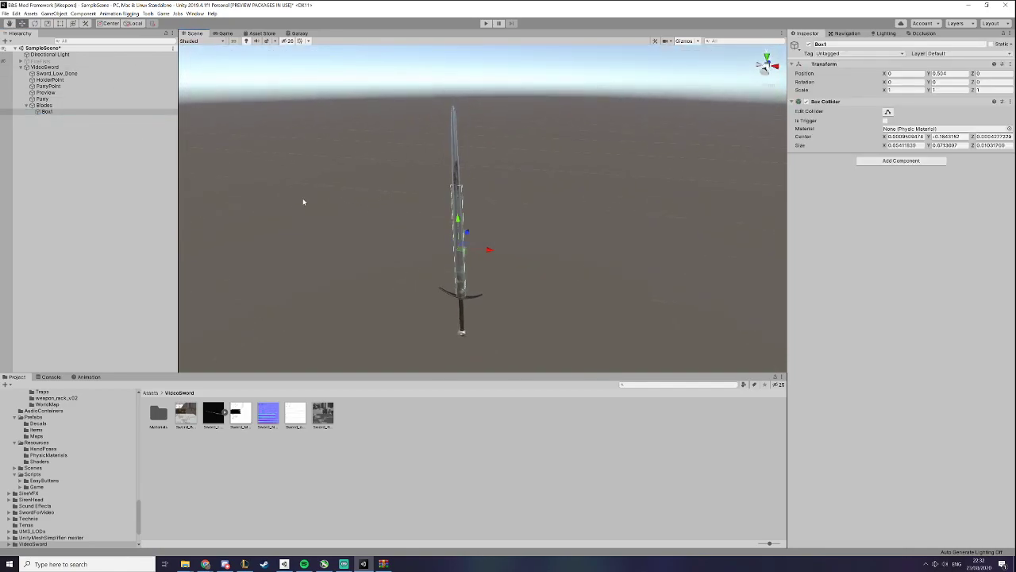
{"action": "key", "text": "ctrl+d"}
{"action": "left_click_drag", "start_coordinate": [455, 225], "coordinate": [453, 126]}
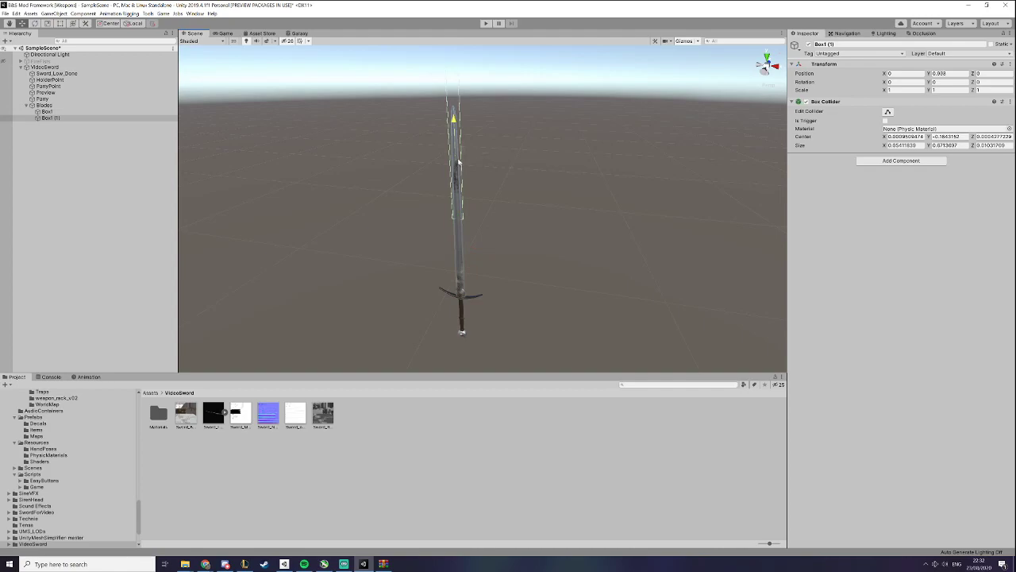
With both blade boxes selected, raise the upper collider's lower edge to meet the lower box, making it about 0.49 high
{"action": "left_click", "coordinate": [888, 112]}
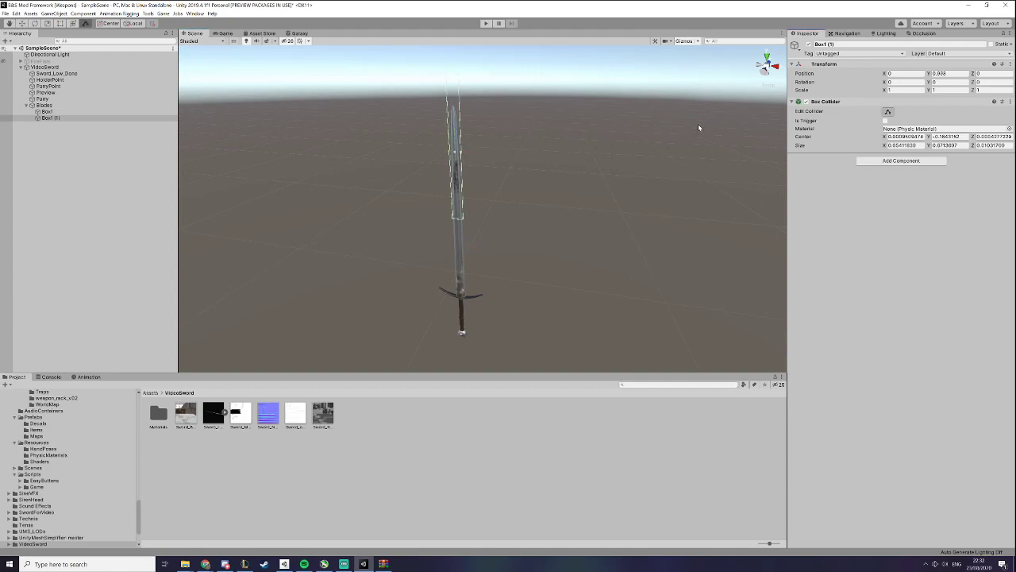
{"action": "left_click", "coordinate": [47, 111], "text": "ctrl"}
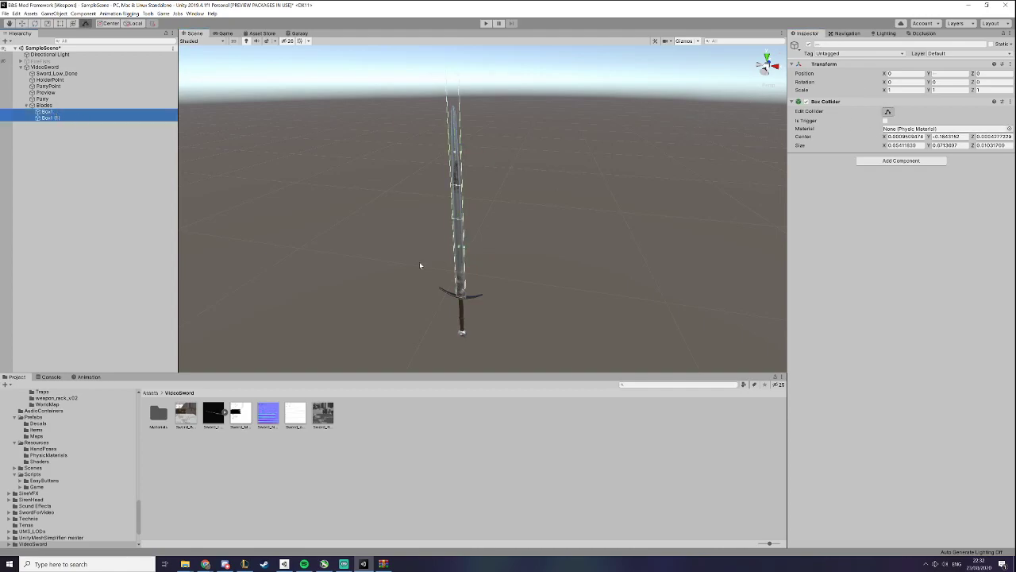
{"action": "right_click_drag", "start_coordinate": [457, 230], "coordinate": [680, 236], "text": "alt"}
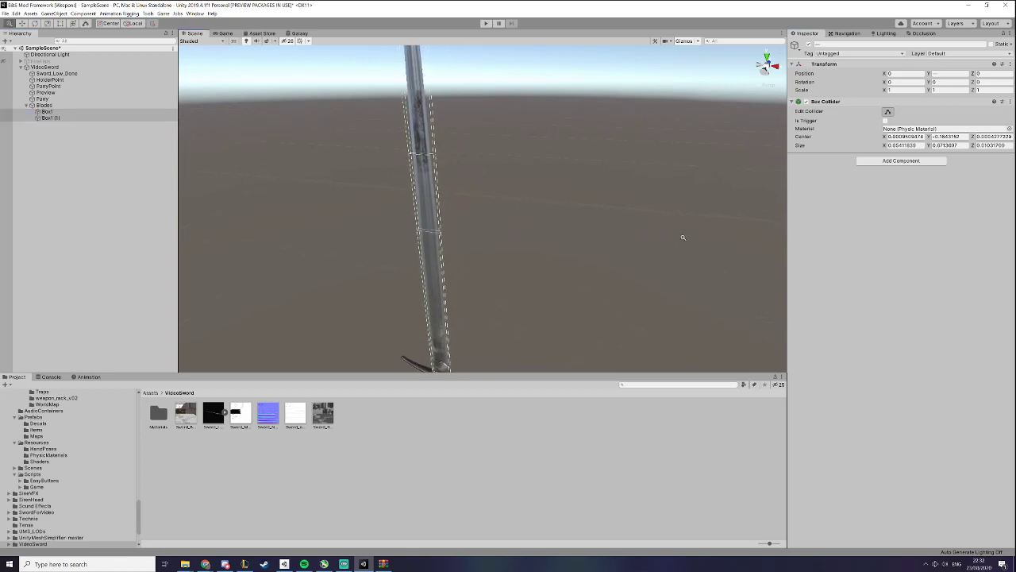
{"action": "left_click_drag", "start_coordinate": [431, 233], "coordinate": [474, 277]}
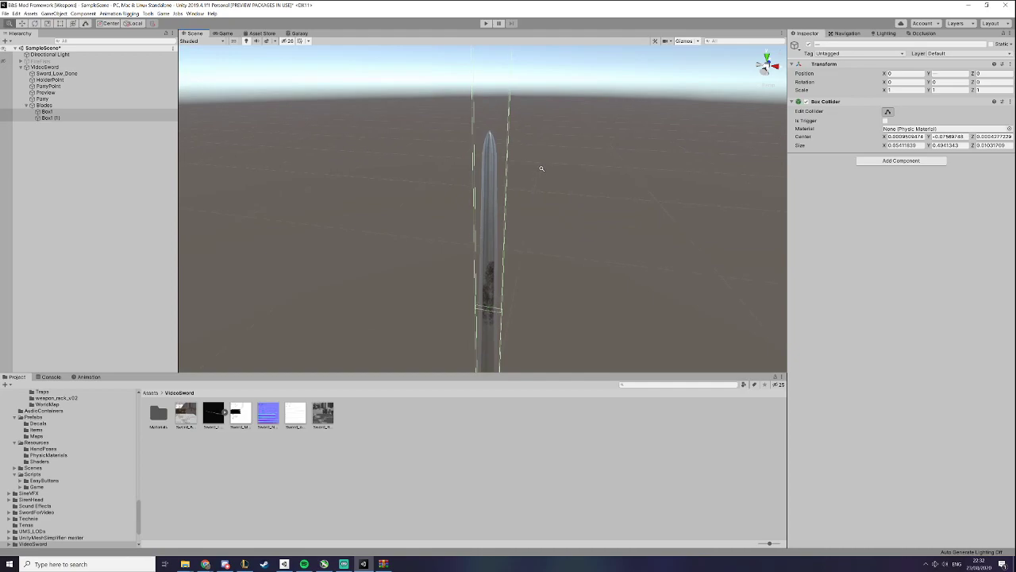
Lower the upper collider's top to the sword tip and narrow it to about 0.037 to fit the blade
{"action": "left_click_drag", "start_coordinate": [545, 164], "coordinate": [480, 180], "text": "alt"}
{"action": "left_click", "coordinate": [487, 131]}
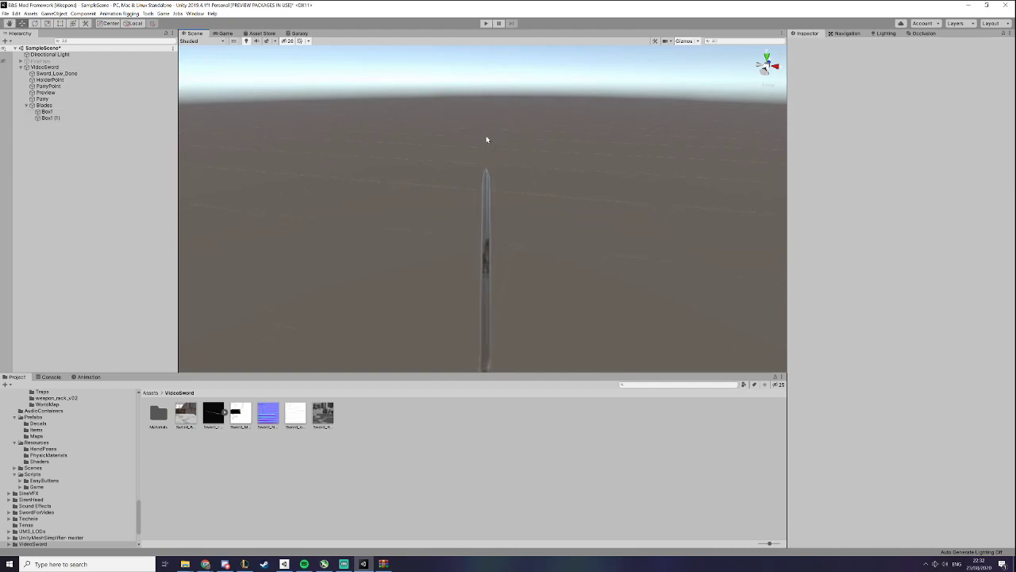
{"action": "key", "text": "ctrl+z"}
{"action": "left_click_drag", "start_coordinate": [489, 122], "coordinate": [486, 157]}
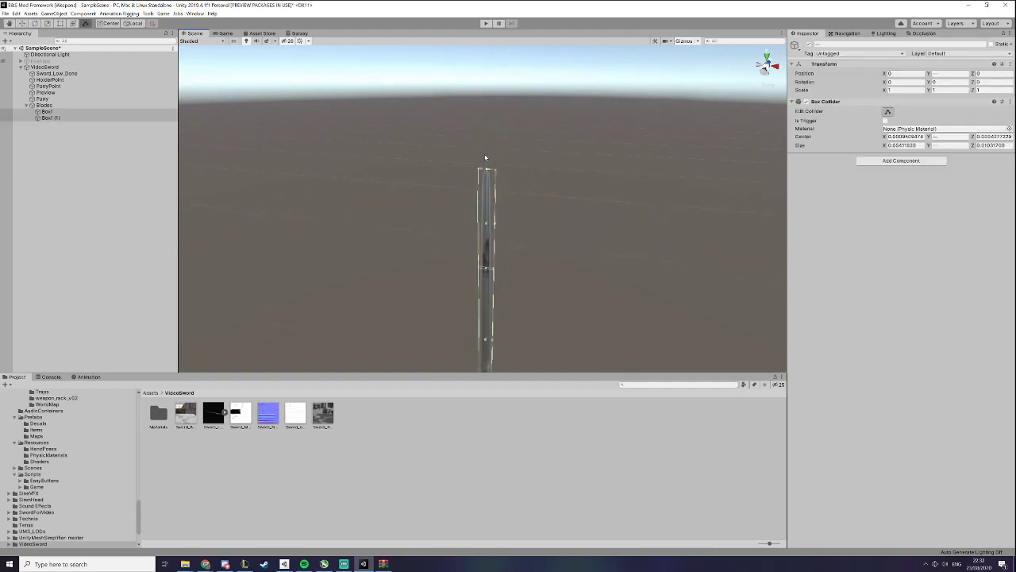
{"action": "left_click_drag", "start_coordinate": [493, 225], "coordinate": [481, 228]}
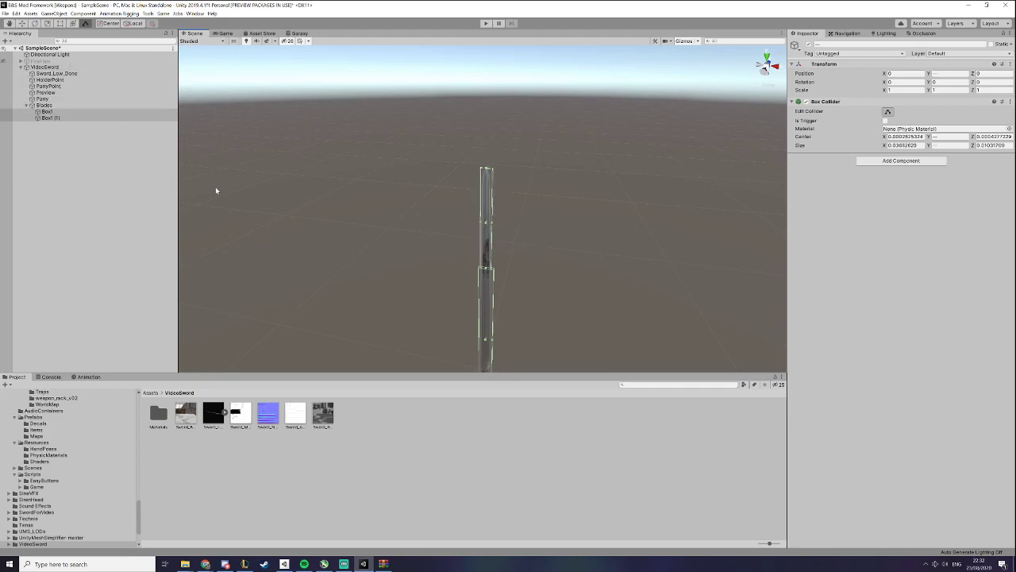
Assign the Blade physic material to both blade box colliders
{"action": "middle_click_drag", "start_coordinate": [449, 274], "coordinate": [450, 202]}
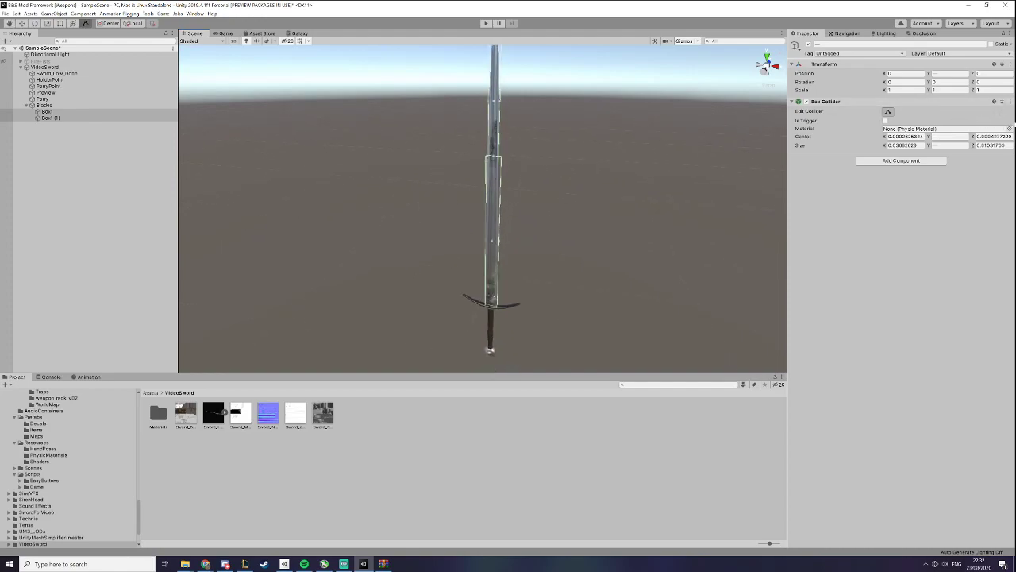
{"action": "left_click", "coordinate": [1010, 129]}
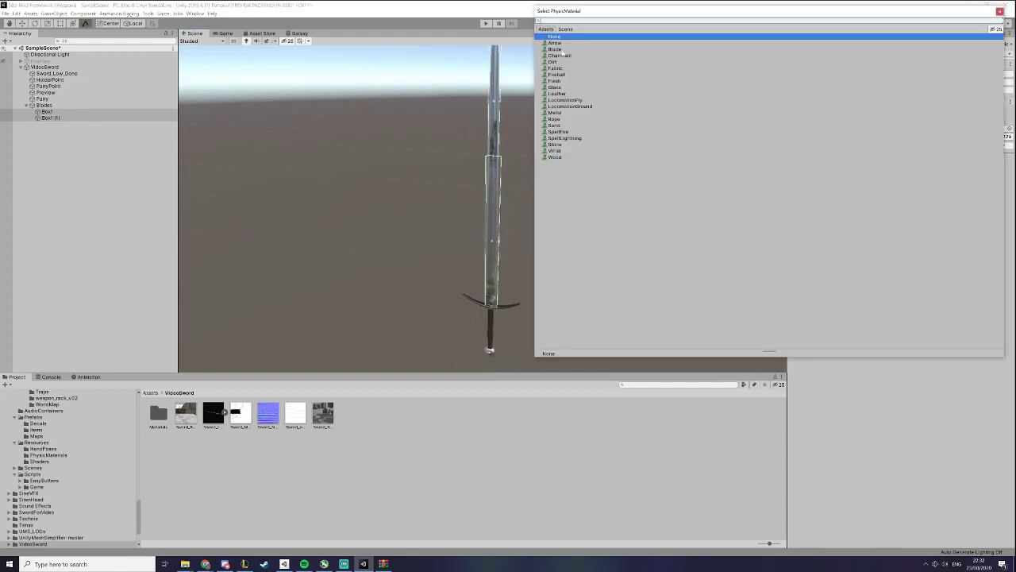
{"action": "double_click", "coordinate": [559, 50]}
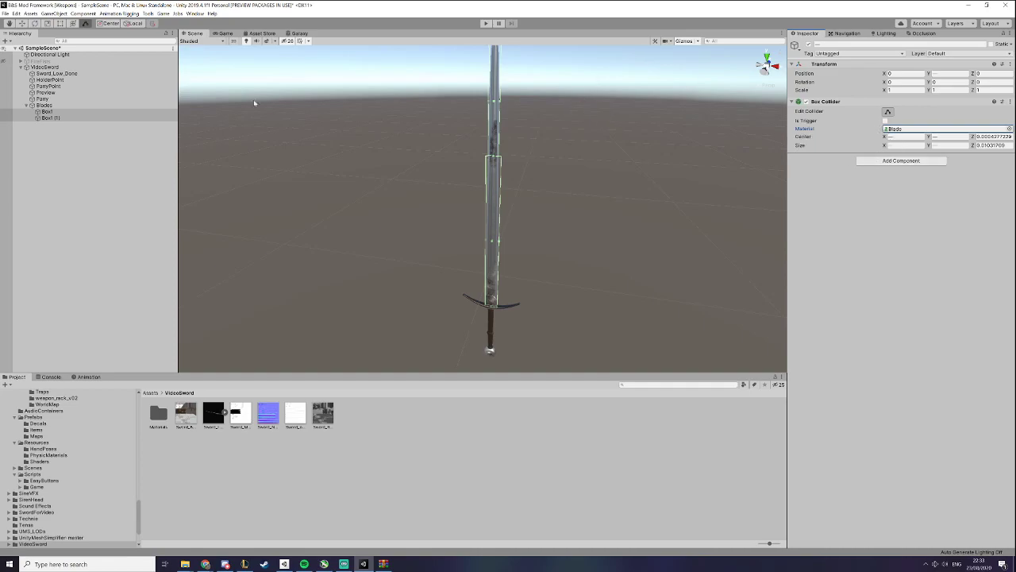
Create an empty child object under VideoSword and name it BluntColliders
{"action": "middle_click_drag", "start_coordinate": [528, 342], "coordinate": [508, 236], "text": "alt"}
{"action": "right_click_drag", "start_coordinate": [508, 236], "coordinate": [699, 239], "text": "alt"}
{"action": "left_click_drag", "start_coordinate": [492, 243], "coordinate": [291, 177], "text": "alt"}
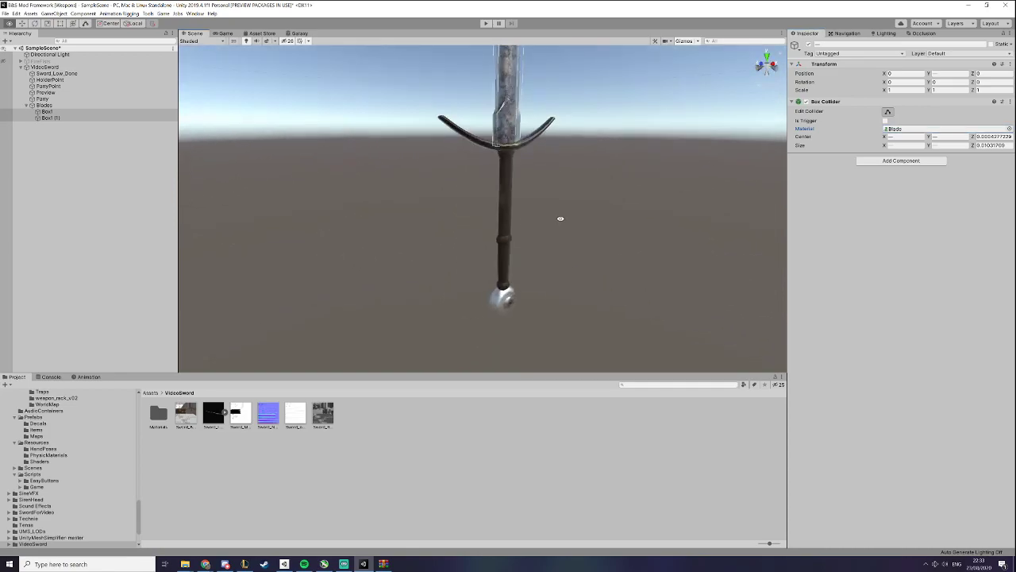
{"action": "left_click", "coordinate": [39, 106]}
{"action": "right_click", "coordinate": [51, 145]}
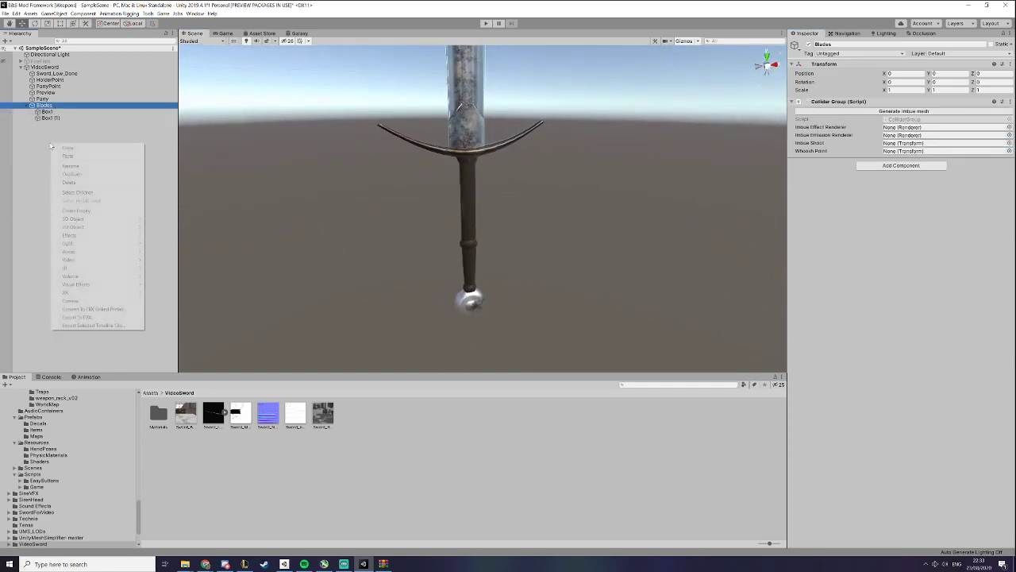
{"action": "left_click", "coordinate": [48, 141]}
{"action": "right_click", "coordinate": [47, 139]}
{"action": "left_click", "coordinate": [54, 69]}
{"action": "right_click", "coordinate": [54, 69]}
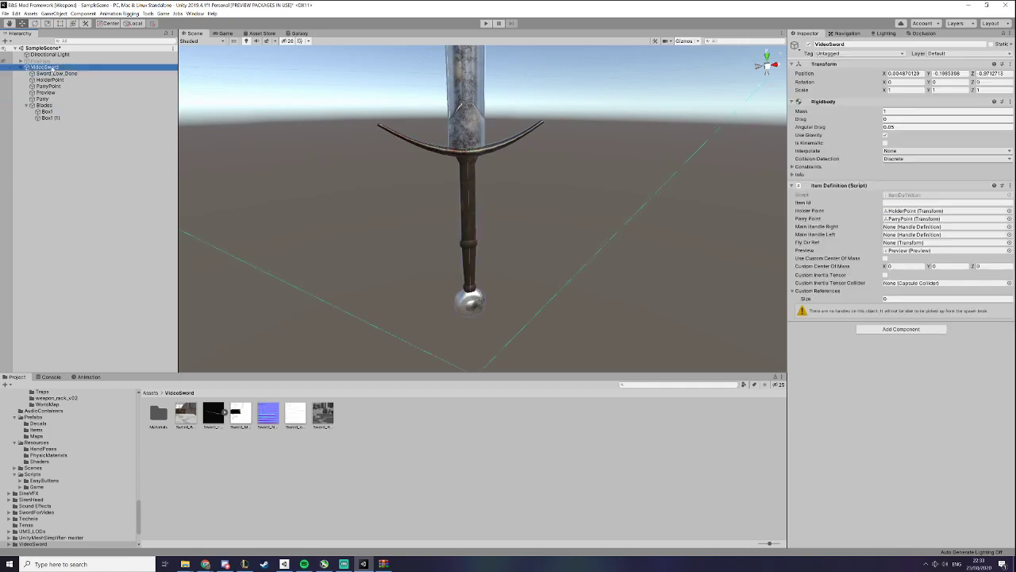
{"action": "left_click", "coordinate": [95, 118]}
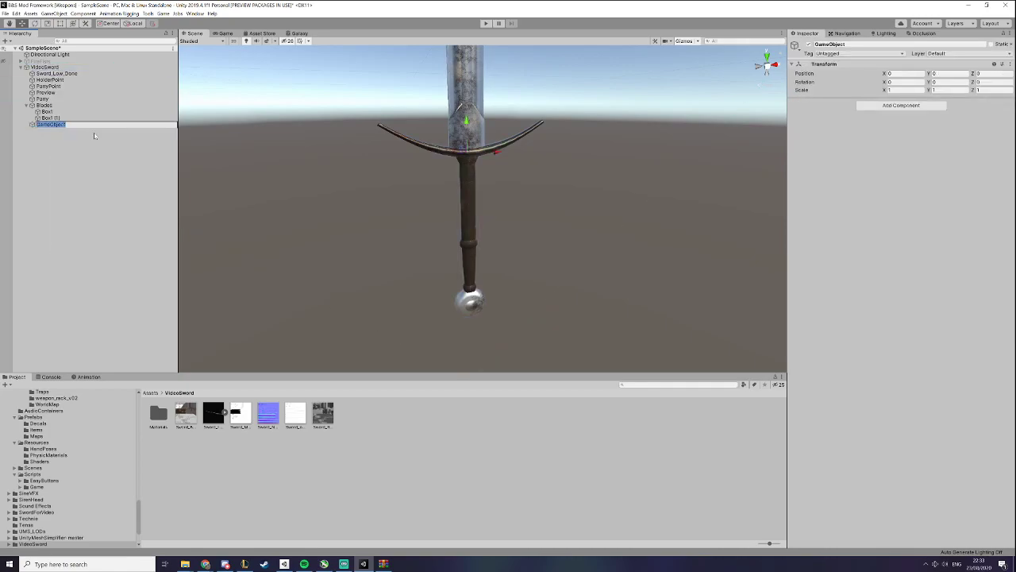
{"action": "type", "text": "G"}
{"action": "type", "text": "luntColliders"}
{"action": "key", "text": "Return"}
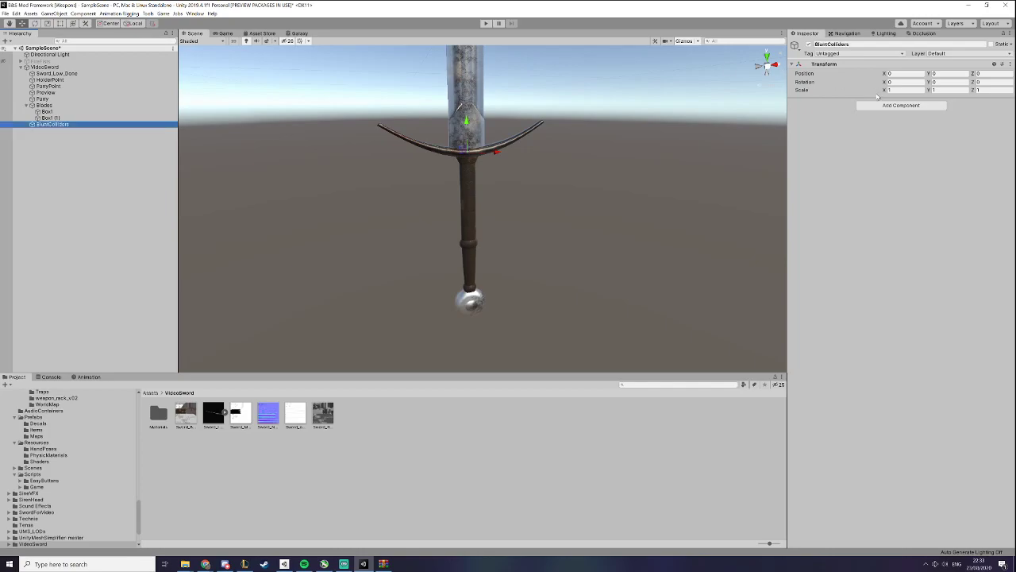
Add a Collider Group component to the BluntColliders object
{"action": "left_click", "coordinate": [901, 105]}
{"action": "type", "text": "coll"}
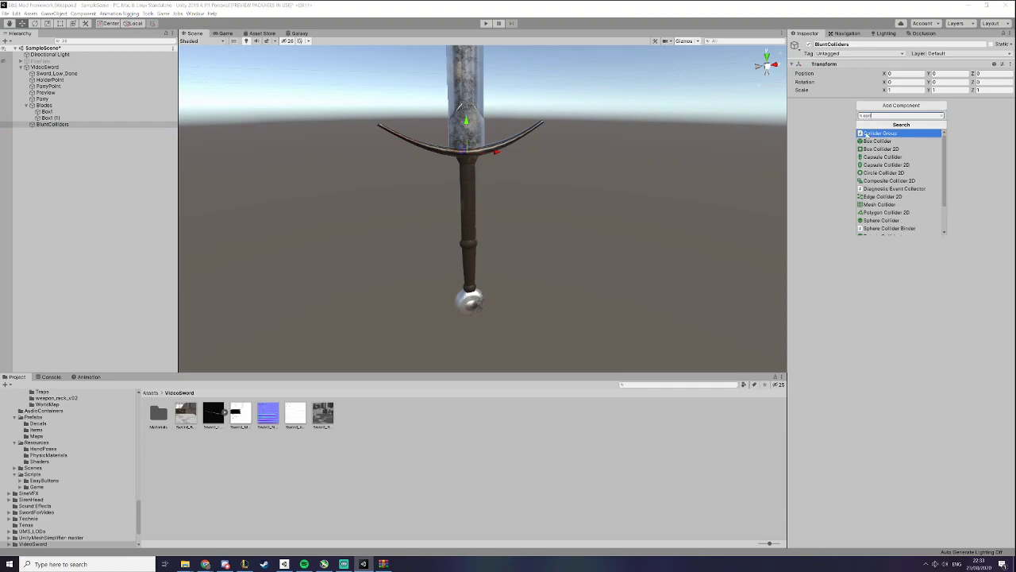
{"action": "left_click", "coordinate": [867, 133]}
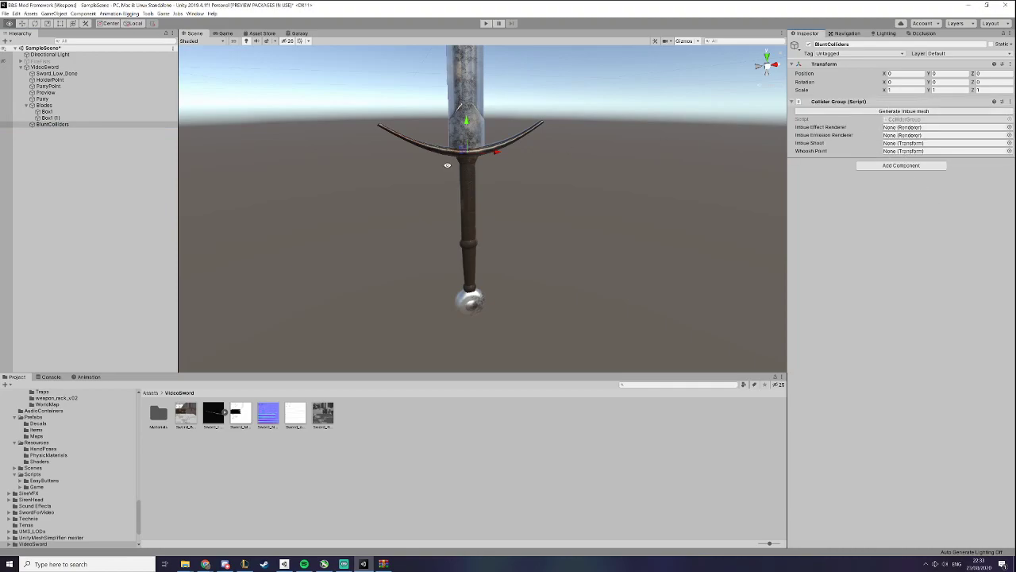
{"action": "right_click_drag", "start_coordinate": [447, 165], "coordinate": [455, 179]}
Create an empty child object under BluntColliders and name it Box
{"action": "right_click", "coordinate": [111, 125]}
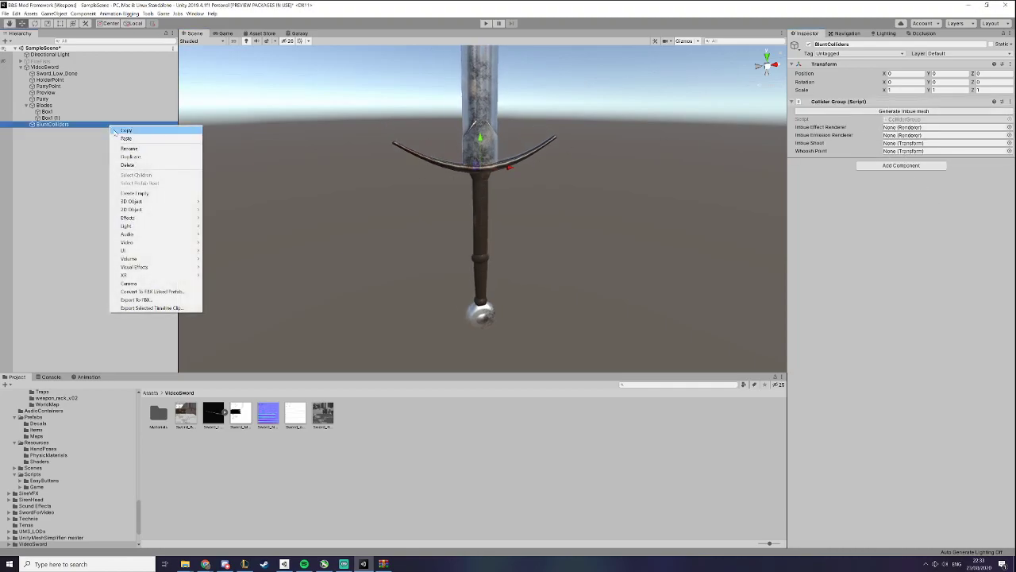
{"action": "left_click", "coordinate": [133, 193]}
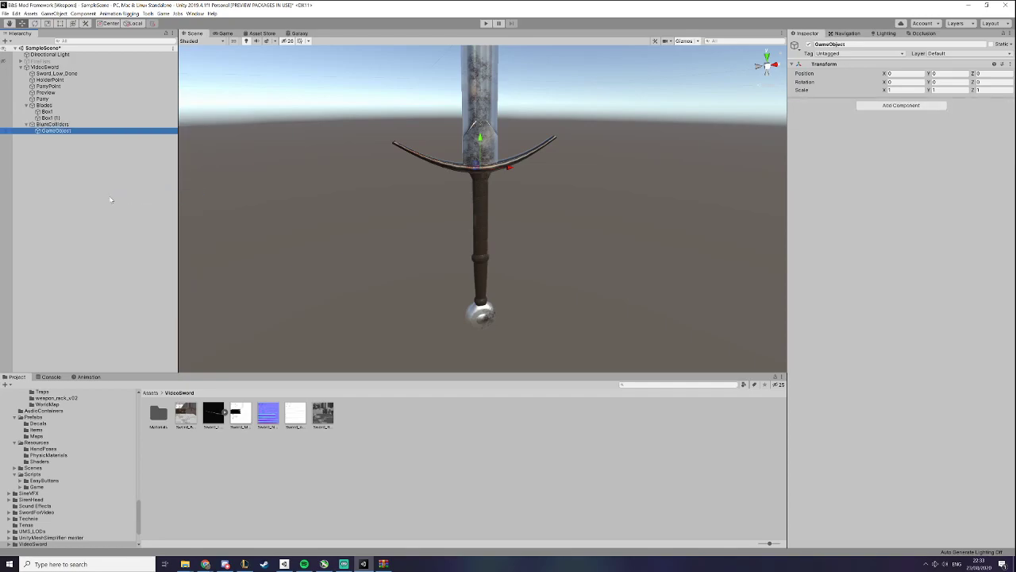
{"action": "key", "text": "F2"}
{"action": "type", "text": "Bo"}
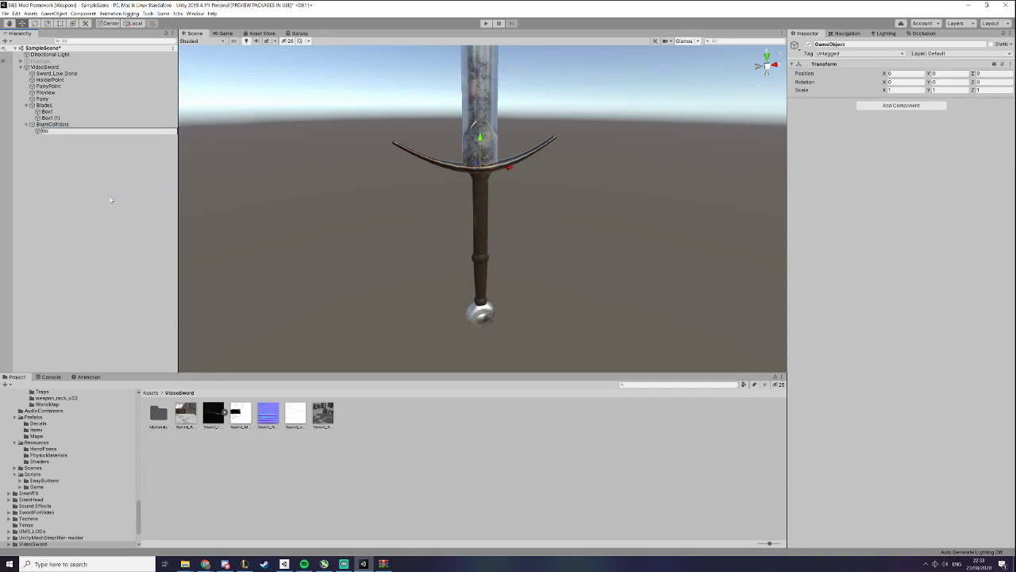
{"action": "type", "text": "x"}
{"action": "key", "text": "Return"}
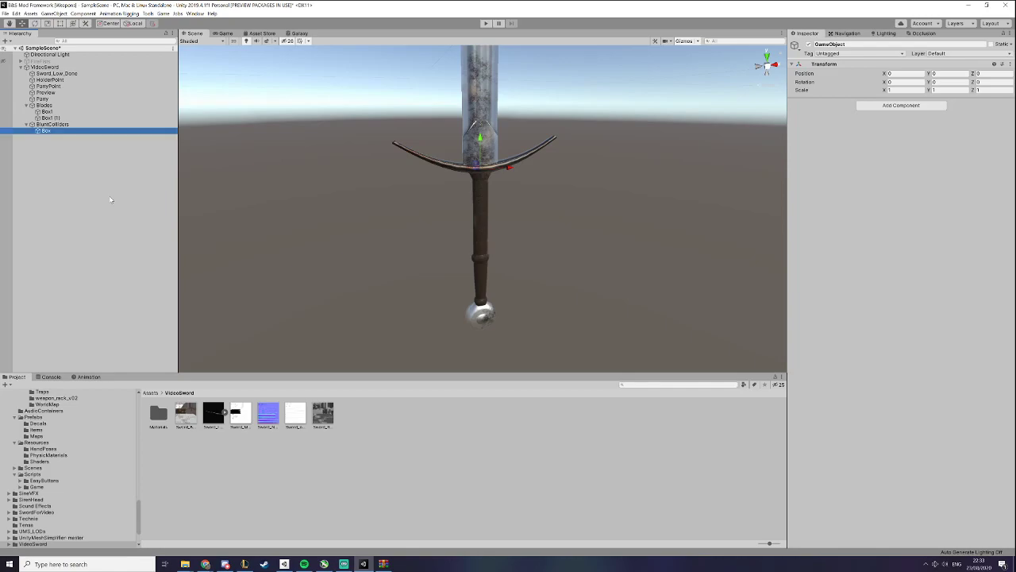
Add a Box Collider component to the Box object under BluntColliders
{"action": "left_click", "coordinate": [908, 105]}
{"action": "type", "text": "box"}
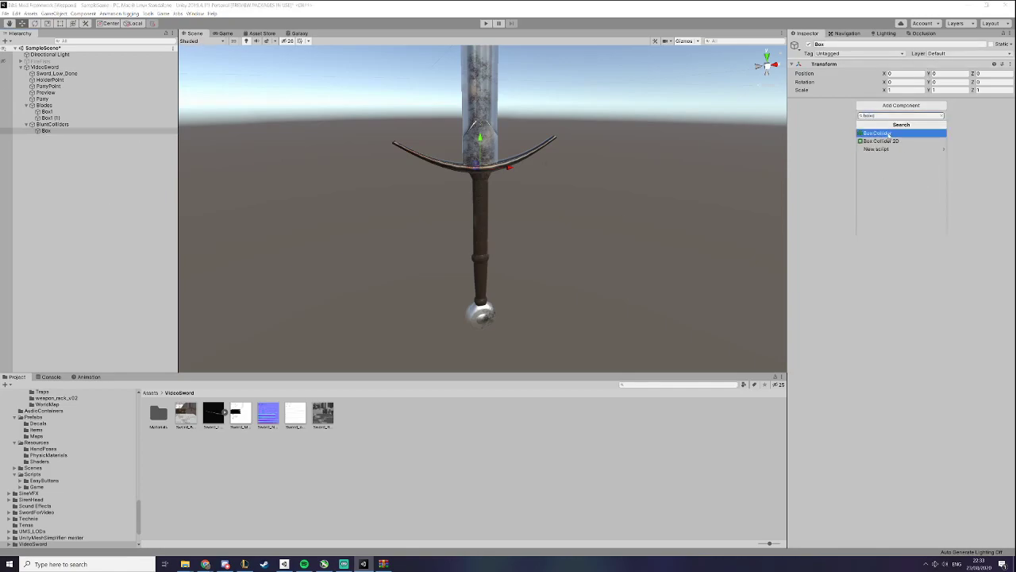
{"action": "key", "text": "Return"}
Reduce the Box collider's height to about 0.065 so it encloses the sword's crossguard vertically
{"action": "left_click", "coordinate": [888, 112]}
{"action": "scroll", "coordinate": [489, 80], "scroll_direction": "down", "scroll_amount": 3}
{"action": "left_click_drag", "start_coordinate": [483, 77], "coordinate": [485, 169]}
{"action": "left_click_drag", "start_coordinate": [493, 210], "coordinate": [480, 179], "text": "alt"}
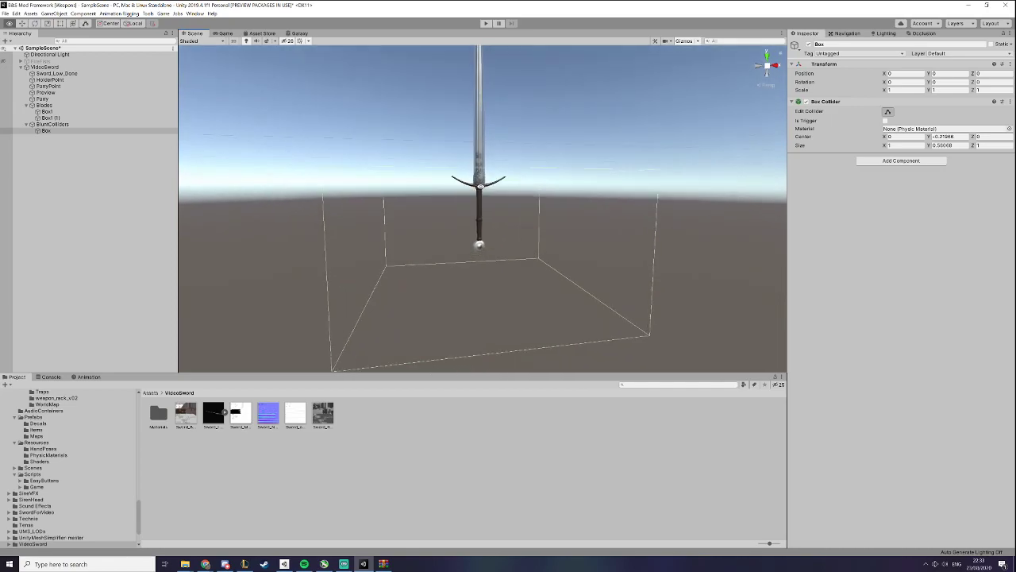
{"action": "left_click_drag", "start_coordinate": [483, 310], "coordinate": [476, 176]}
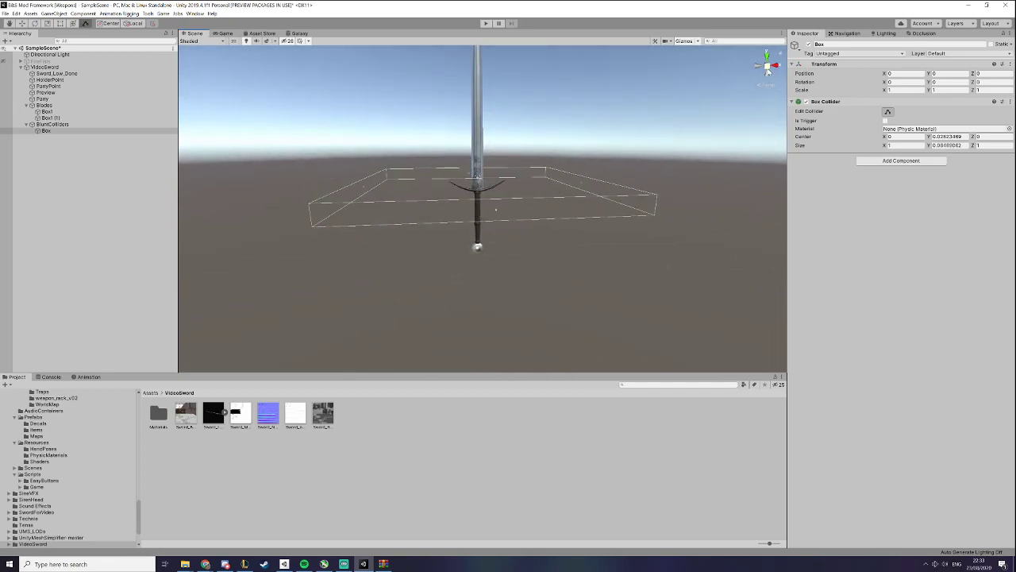
Narrow the Box collider to about 0.28 wide to match the span of the crossguard
{"action": "left_click", "coordinate": [767, 68]}
{"action": "left_click", "coordinate": [775, 66]}
{"action": "left_click", "coordinate": [760, 66]}
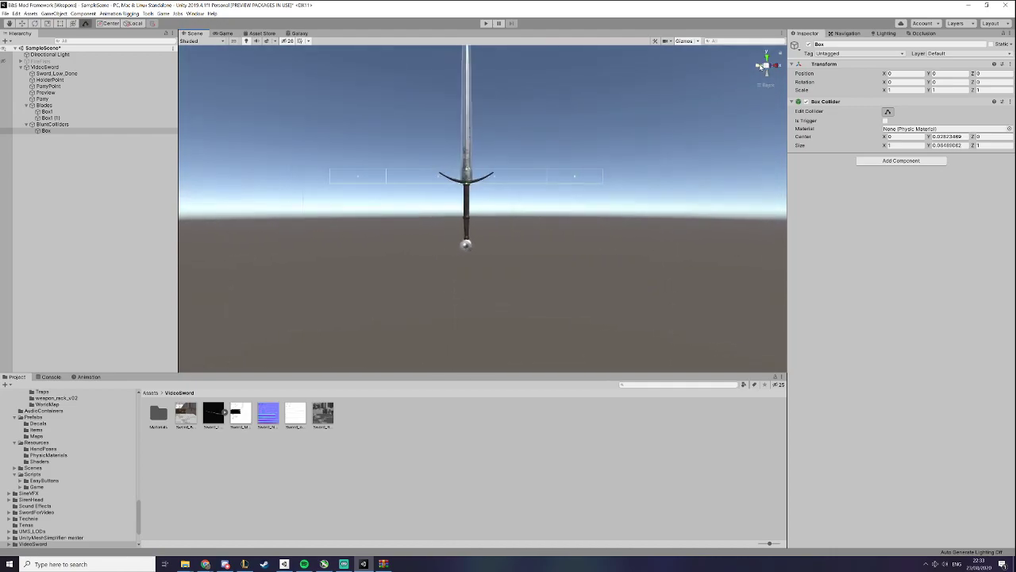
{"action": "left_click_drag", "start_coordinate": [586, 178], "coordinate": [503, 178]}
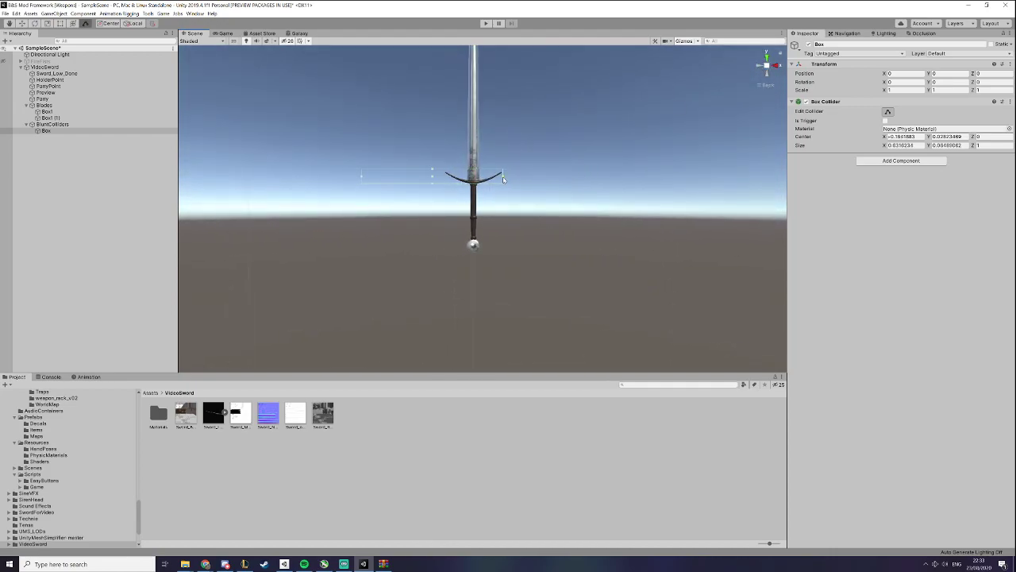
{"action": "mouse_move", "coordinate": [363, 183]}
{"action": "left_mouse_down"}
{"action": "mouse_move", "coordinate": [474, 175]}
{"action": "mouse_move", "coordinate": [352, 190]}
{"action": "left_mouse_up"}
{"action": "key", "text": "ctrl+z"}
Reduce the Box collider's depth to about 0.022 from both sides to match the crossguard's thickness
{"action": "left_click", "coordinate": [773, 70]}
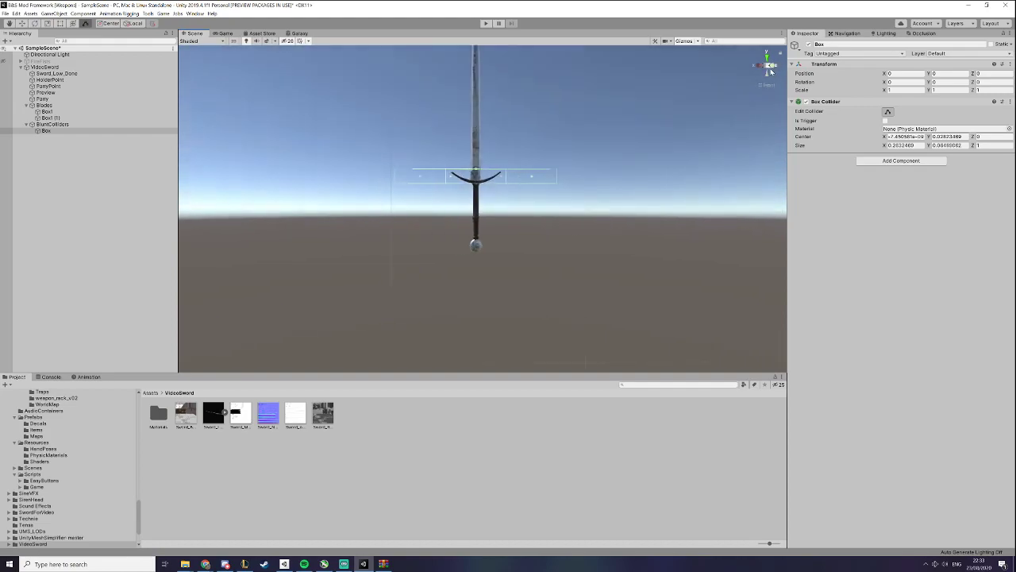
{"action": "left_click", "coordinate": [757, 66]}
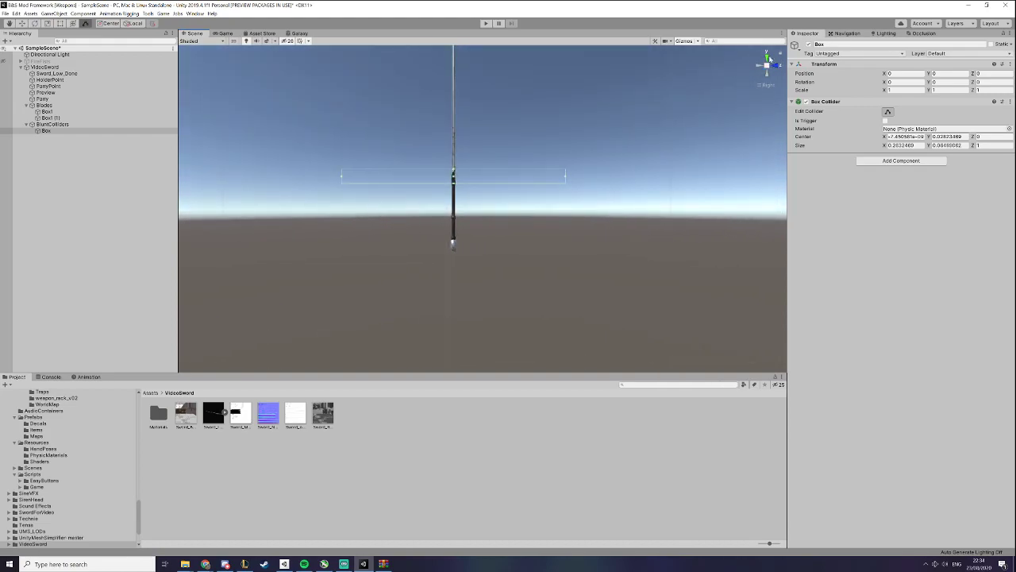
{"action": "left_click_drag", "start_coordinate": [566, 177], "coordinate": [456, 181]}
{"action": "left_click_drag", "start_coordinate": [341, 178], "coordinate": [451, 177]}
{"action": "left_click_drag", "start_coordinate": [405, 234], "coordinate": [514, 238], "text": "alt"}
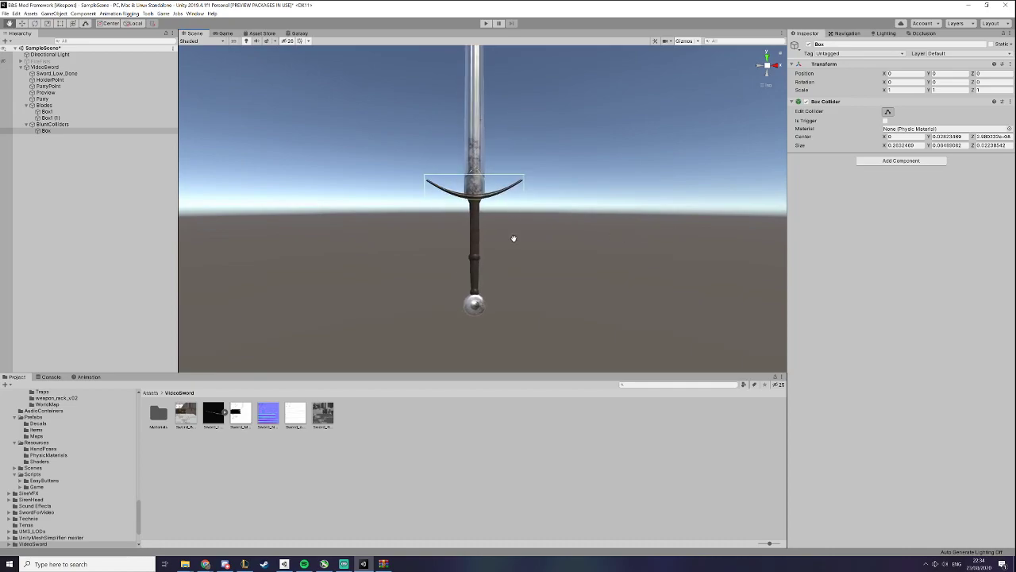
Assign the Metal physic material to the crossguard's box collider
{"action": "scroll", "coordinate": [514, 238], "scroll_direction": "up", "scroll_amount": 3}
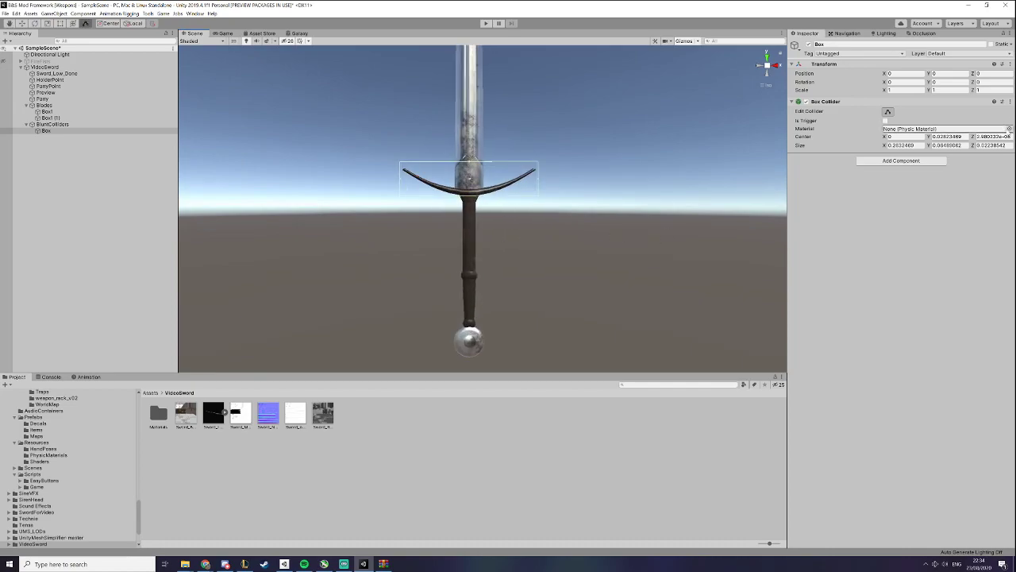
{"action": "left_click", "coordinate": [1009, 129]}
{"action": "double_click", "coordinate": [556, 113]}
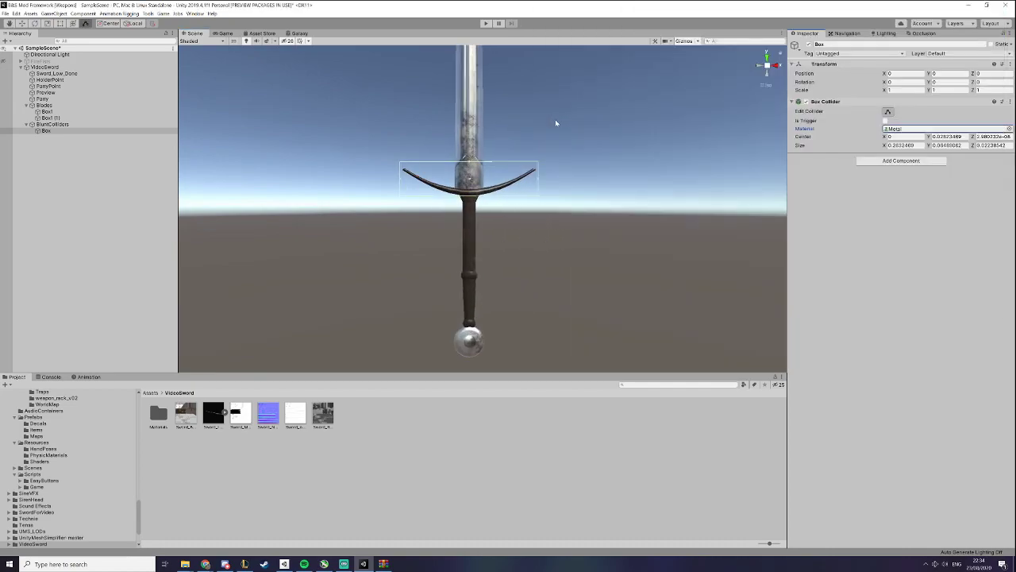
Create an empty child object named Capsule under BluntColliders and add a Capsule Collider to it
{"action": "right_click", "coordinate": [68, 125]}
{"action": "left_click", "coordinate": [96, 193]}
{"action": "type", "text": "Cri"}
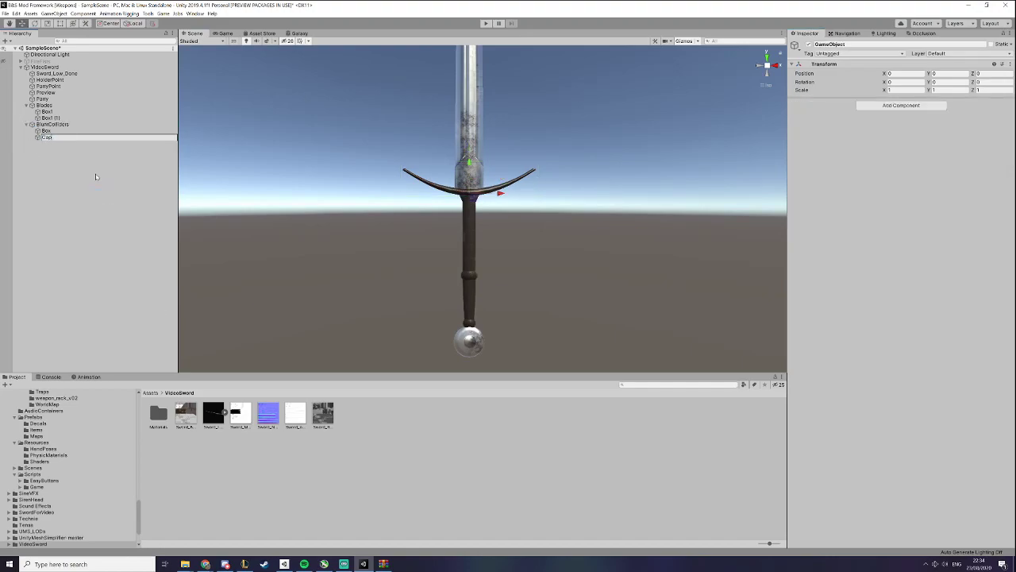
{"action": "type", "text": "le"}
{"action": "key", "text": "Return"}
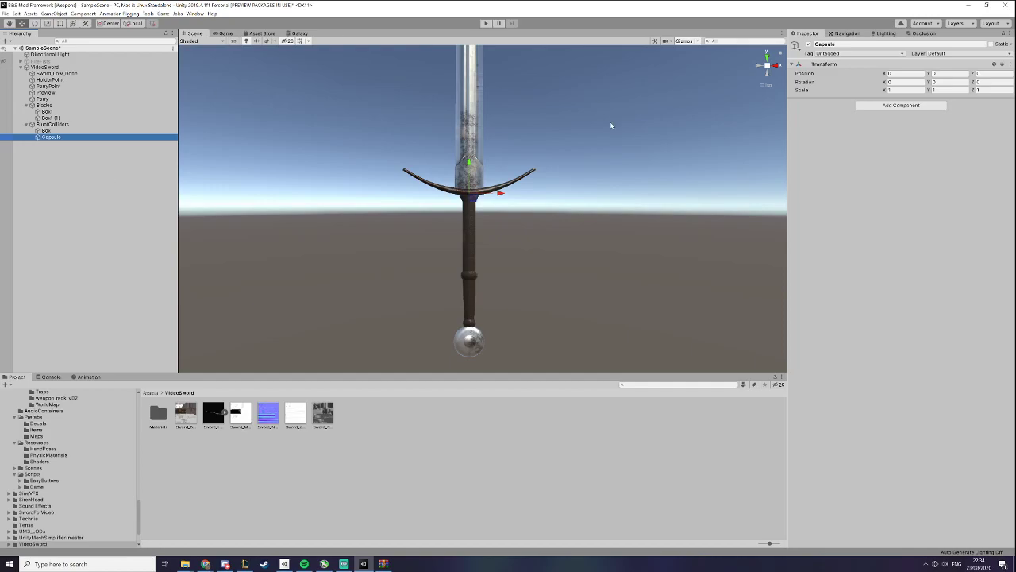
{"action": "left_click", "coordinate": [902, 105]}
{"action": "type", "text": "cap"}
{"action": "left_click", "coordinate": [875, 135]}
Fit the capsule collider around the sword's grip, with a radius of about 0.012 and a height of about 0.288
{"action": "left_click_drag", "start_coordinate": [597, 162], "coordinate": [574, 197], "text": "alt"}
{"action": "right_click_drag", "start_coordinate": [635, 159], "coordinate": [408, 199], "text": "alt"}
{"action": "left_click", "coordinate": [888, 112]}
{"action": "right_click_drag", "start_coordinate": [682, 184], "coordinate": [607, 200], "text": "alt"}
{"action": "left_click_drag", "start_coordinate": [627, 215], "coordinate": [488, 211]}
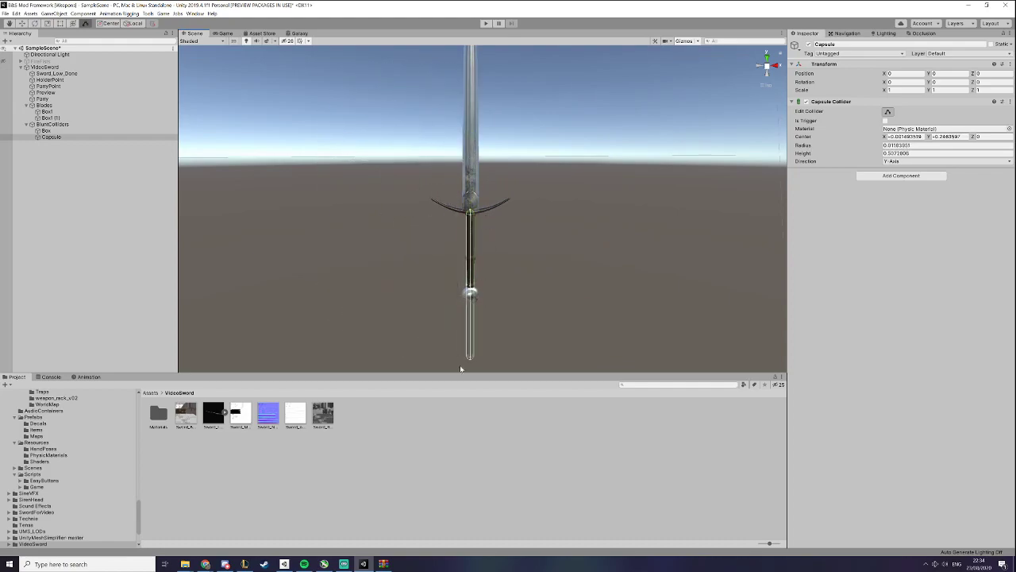
{"action": "left_click_drag", "start_coordinate": [470, 360], "coordinate": [517, 220]}
{"action": "middle_click_drag", "start_coordinate": [505, 239], "coordinate": [534, 148]}
{"action": "right_click_drag", "start_coordinate": [534, 148], "coordinate": [725, 218], "text": "alt"}
{"action": "right_click_drag", "start_coordinate": [430, 189], "coordinate": [628, 215], "text": "alt"}
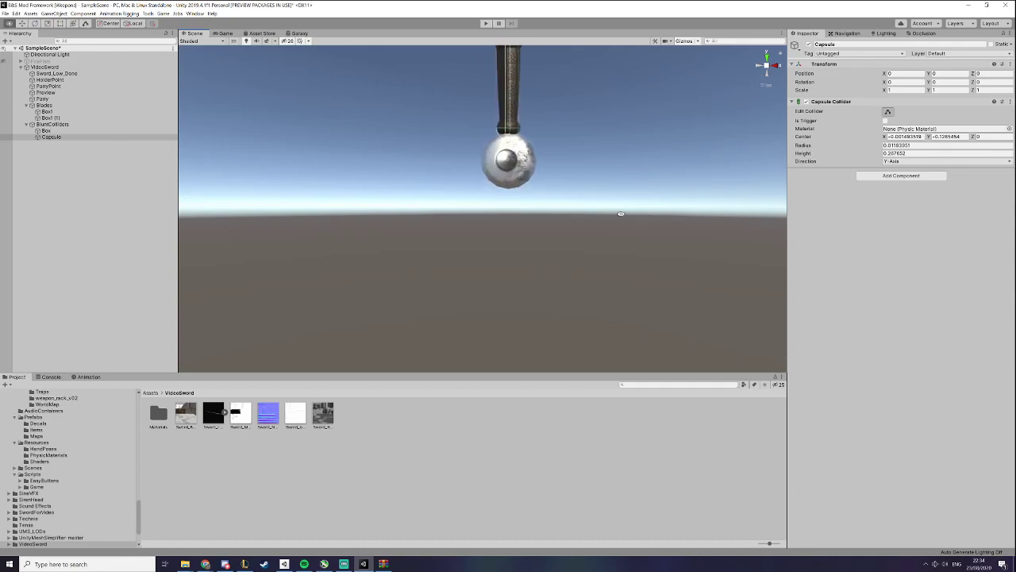
Create an empty child object named Sphere under BluntColliders and add a Sphere Collider to it
{"action": "middle_click_drag", "start_coordinate": [628, 215], "coordinate": [609, 248]}
{"action": "right_click", "coordinate": [56, 125]}
{"action": "left_click", "coordinate": [82, 192]}
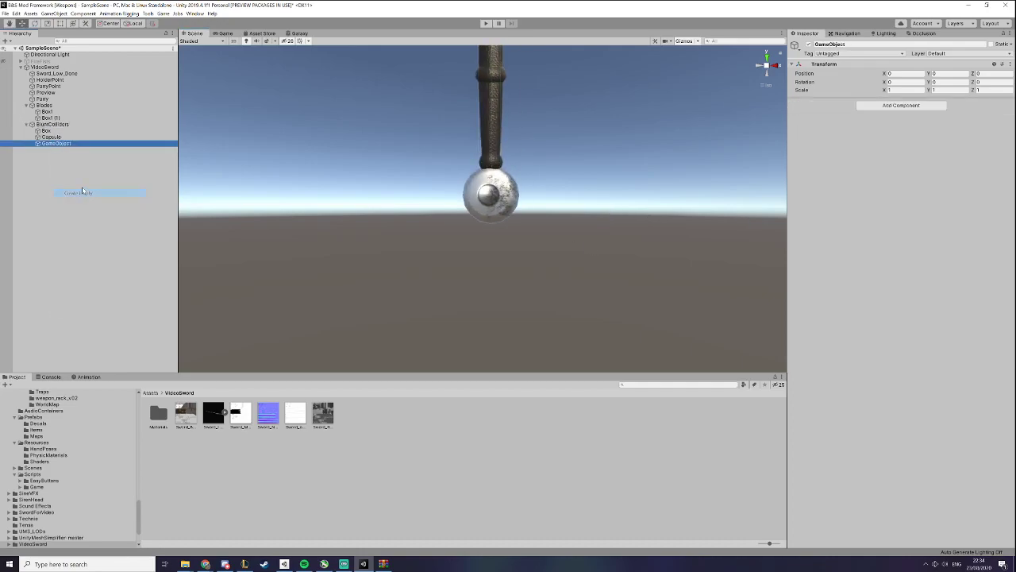
{"action": "type", "text": "Sphere"}
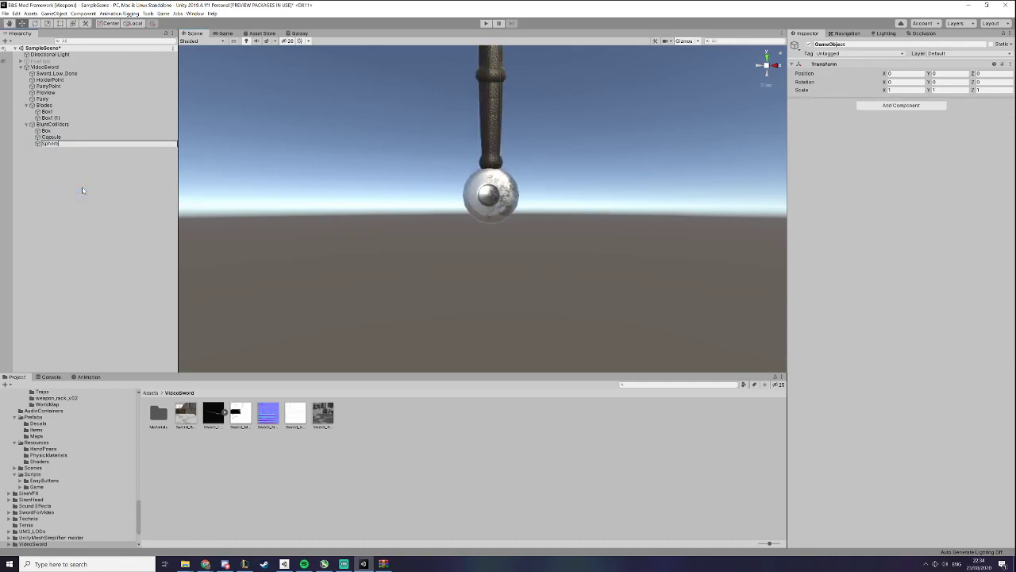
{"action": "key", "text": "Return"}
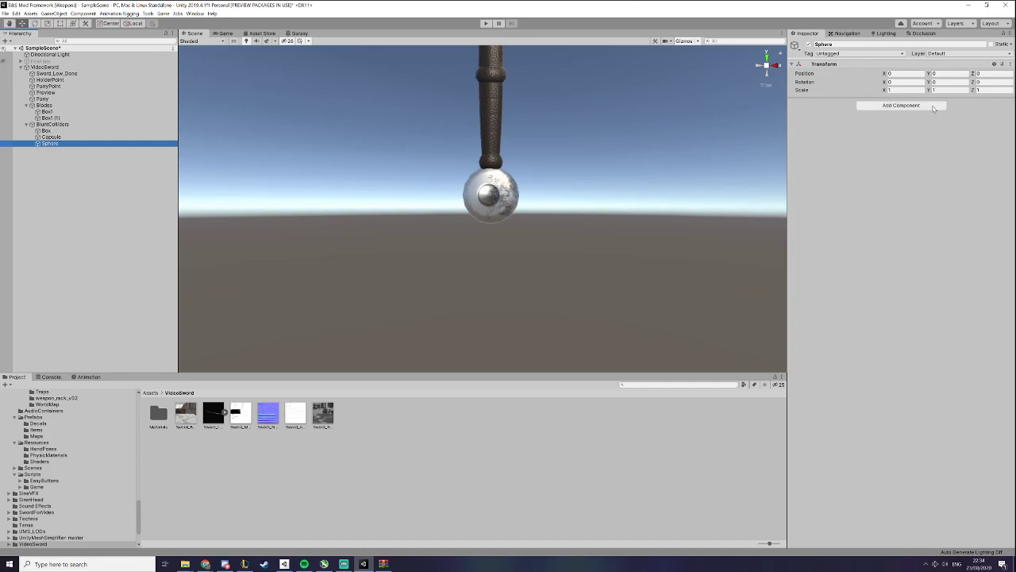
{"action": "left_click", "coordinate": [933, 107]}
{"action": "type", "text": "sph"}
{"action": "key", "text": "Return"}
Move the Sphere object down to the pommel at about Y -0.284 and shrink its collider to a radius of about 0.031
{"action": "scroll", "coordinate": [422, 182], "scroll_direction": "down", "scroll_amount": 5}
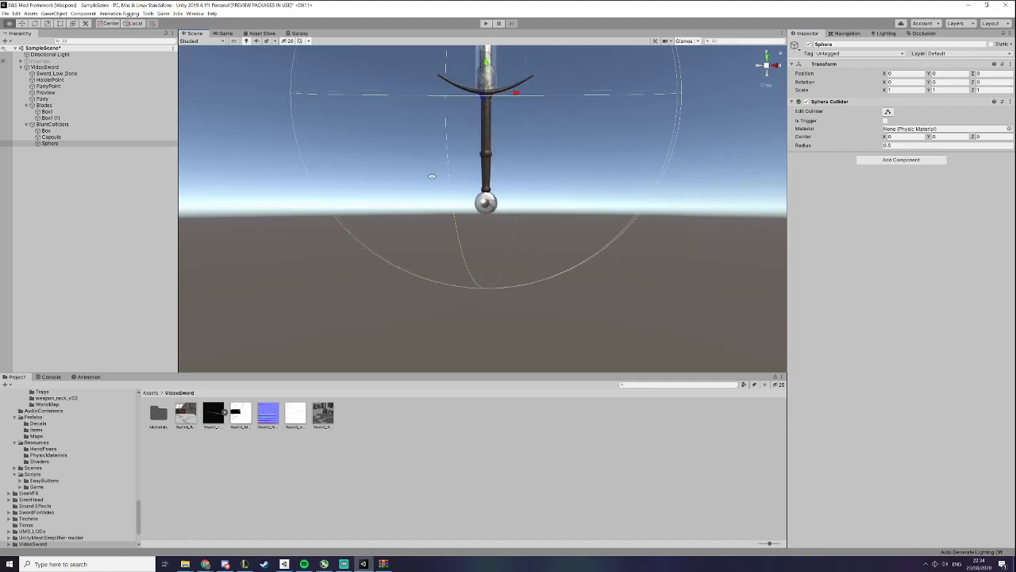
{"action": "middle_click_drag", "start_coordinate": [460, 174], "coordinate": [447, 240]}
{"action": "left_click_drag", "start_coordinate": [473, 127], "coordinate": [487, 232]}
{"action": "left_click", "coordinate": [888, 112]}
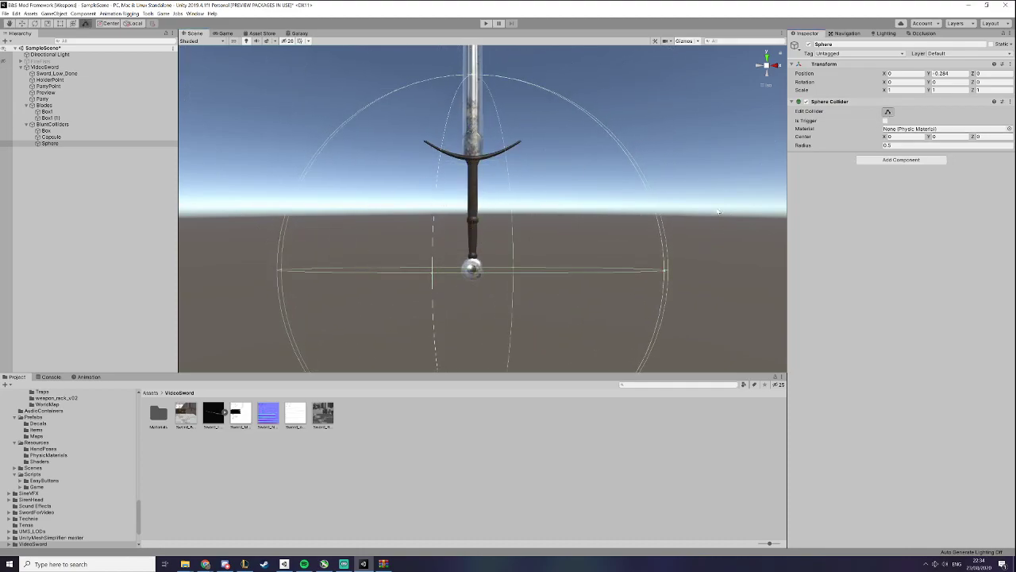
{"action": "left_click_drag", "start_coordinate": [663, 272], "coordinate": [484, 269]}
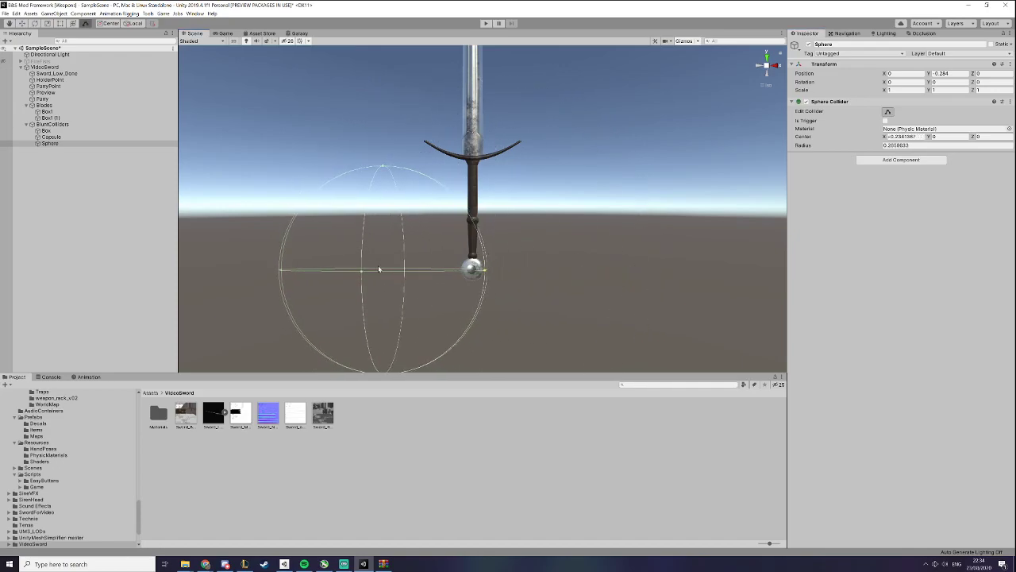
{"action": "left_click_drag", "start_coordinate": [282, 272], "coordinate": [461, 296]}
{"action": "middle_click_drag", "start_coordinate": [461, 296], "coordinate": [480, 234], "text": "alt"}
{"action": "right_click_drag", "start_coordinate": [472, 242], "coordinate": [651, 248], "text": "alt"}
{"action": "left_click_drag", "start_coordinate": [651, 244], "coordinate": [381, 238], "text": "alt"}
Assign the Wood physic material to the Capsule object's collider
{"action": "left_click", "coordinate": [55, 144]}
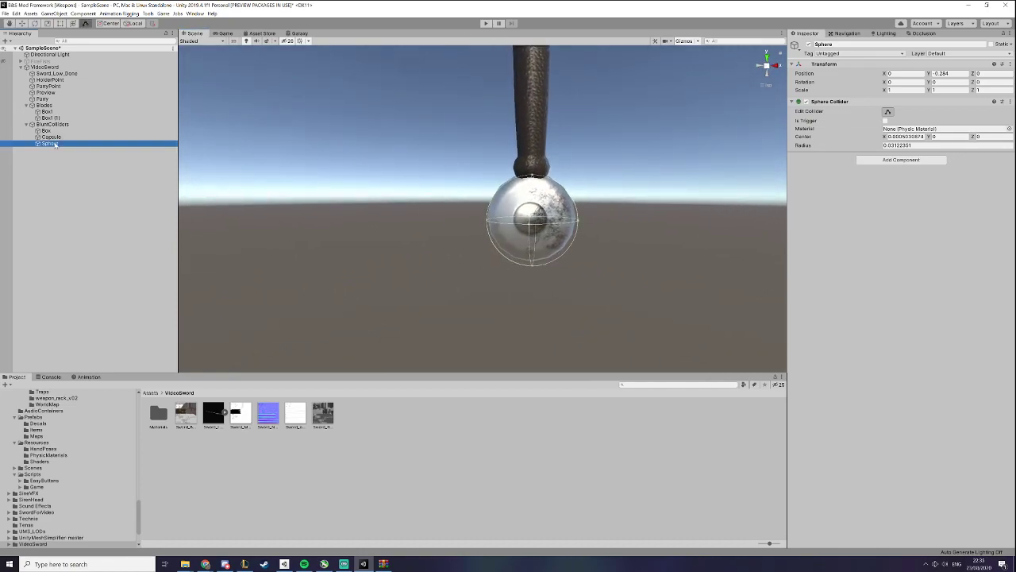
{"action": "left_click_drag", "start_coordinate": [542, 265], "coordinate": [516, 274], "text": "alt"}
{"action": "left_click", "coordinate": [46, 130]}
{"action": "left_click_drag", "start_coordinate": [326, 146], "coordinate": [394, 132], "text": "alt"}
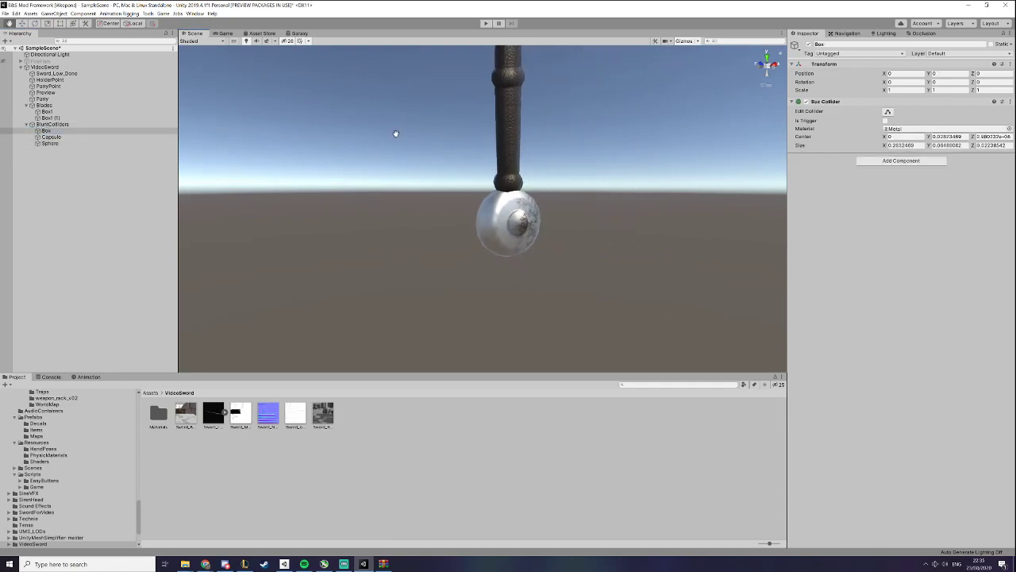
{"action": "left_click", "coordinate": [51, 138]}
{"action": "left_click_drag", "start_coordinate": [551, 170], "coordinate": [513, 171], "text": "alt"}
{"action": "middle_click_drag", "start_coordinate": [513, 171], "coordinate": [488, 262]}
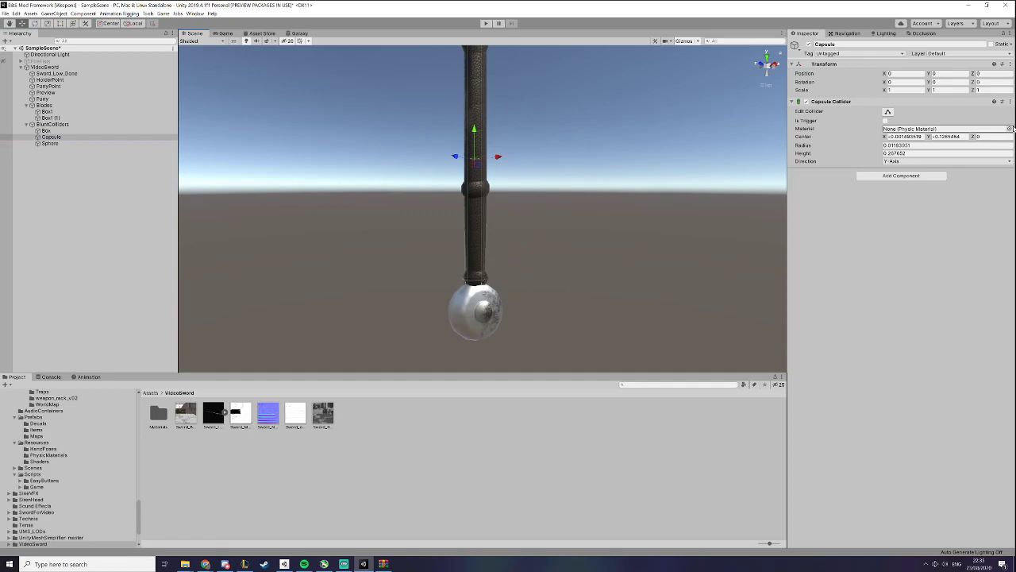
{"action": "left_click", "coordinate": [1010, 129]}
{"action": "double_click", "coordinate": [554, 159]}
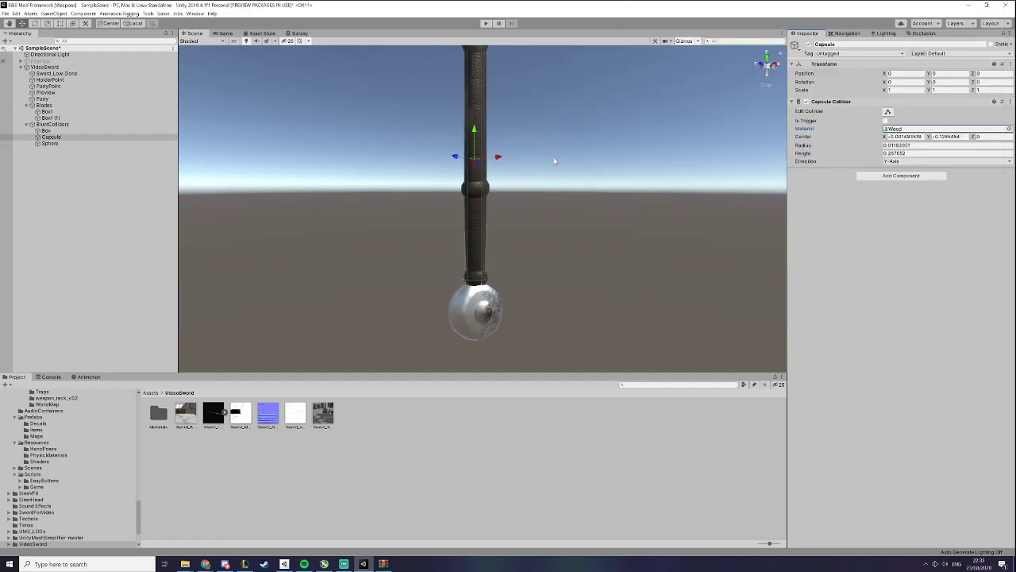
Assign the Metal physic material to the Sphere object's collider
{"action": "left_click", "coordinate": [60, 145]}
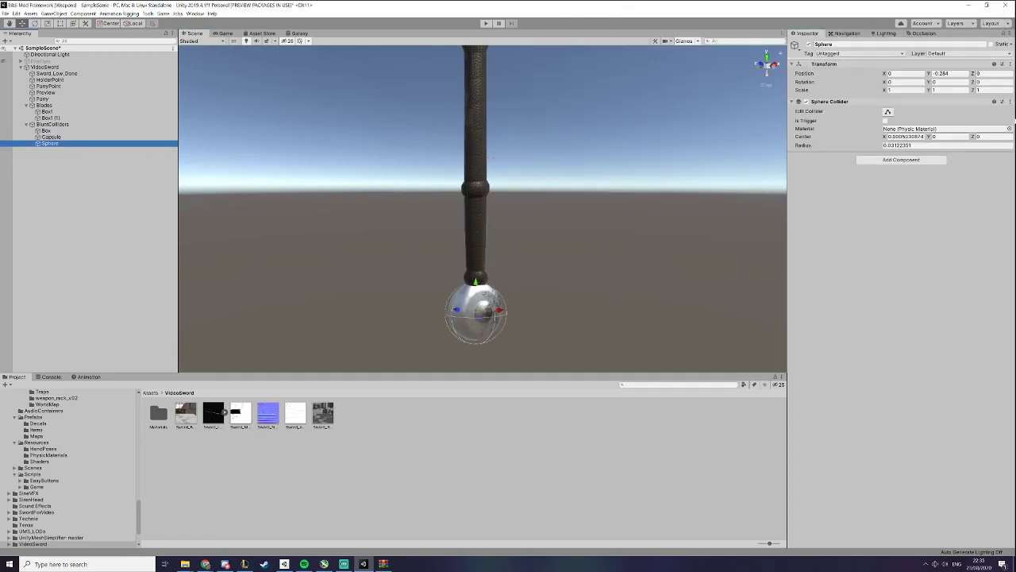
{"action": "left_click", "coordinate": [1010, 129]}
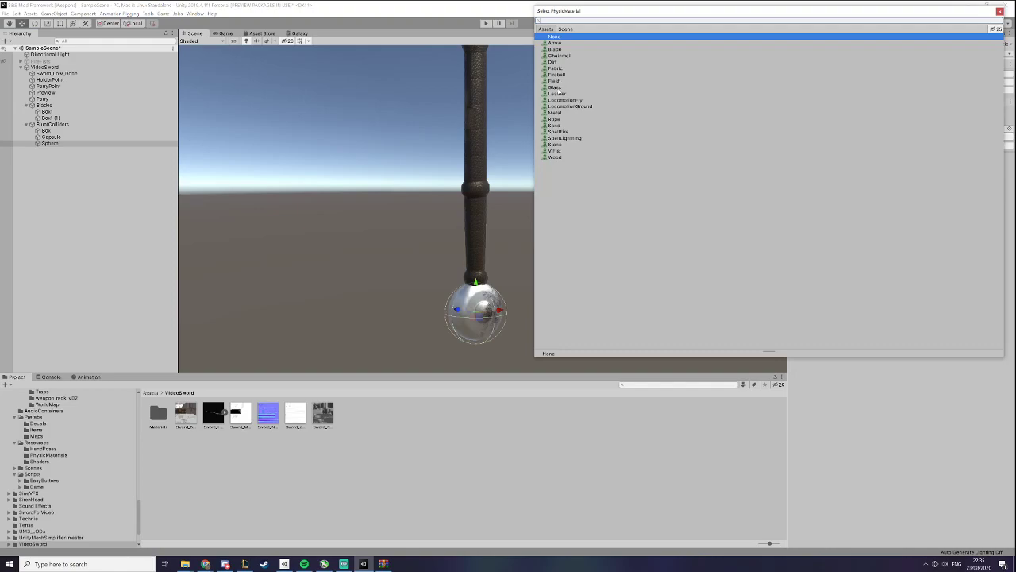
{"action": "double_click", "coordinate": [560, 115]}
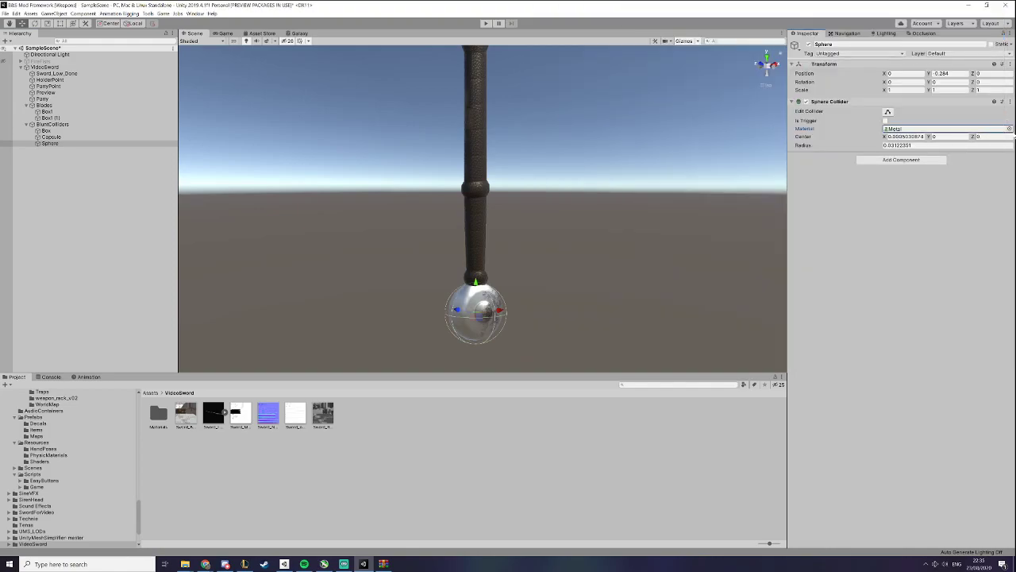
Go through the physic materials Chainmail, Flesh and Leather for the Sphere collider and leave it set to Fabric
{"action": "left_click", "coordinate": [1010, 128]}
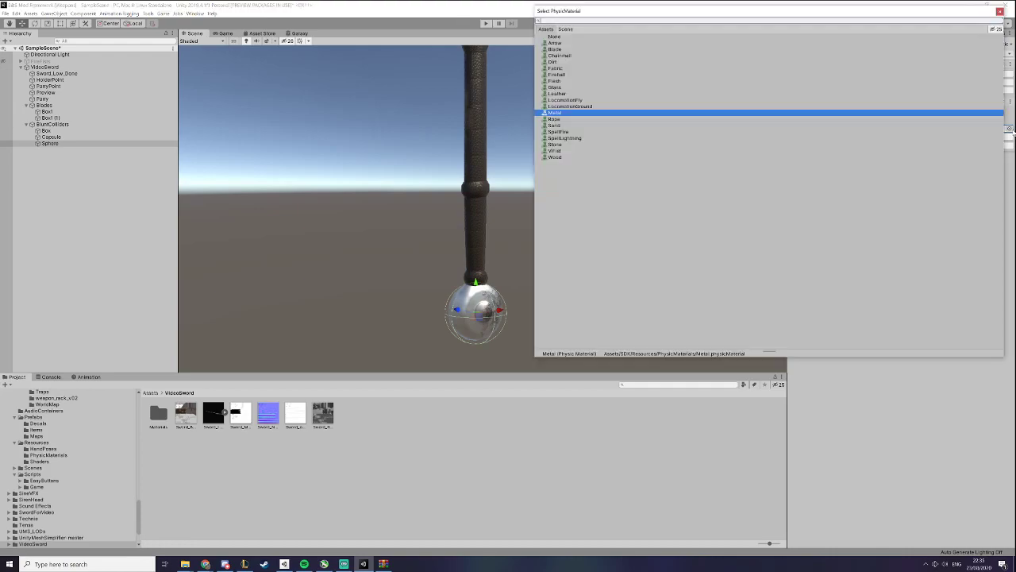
{"action": "left_click", "coordinate": [568, 56]}
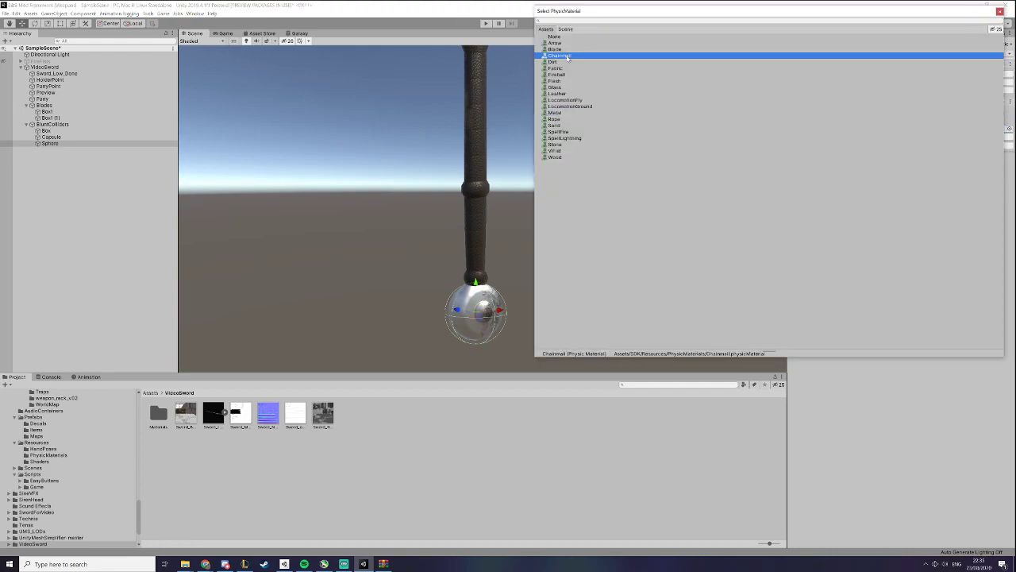
{"action": "left_click", "coordinate": [559, 81]}
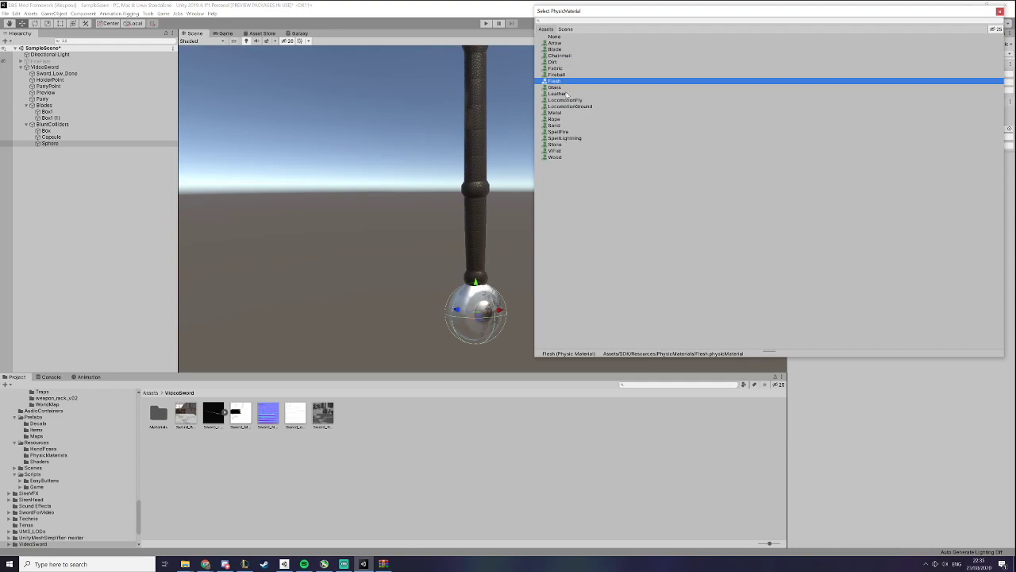
{"action": "left_click", "coordinate": [560, 94]}
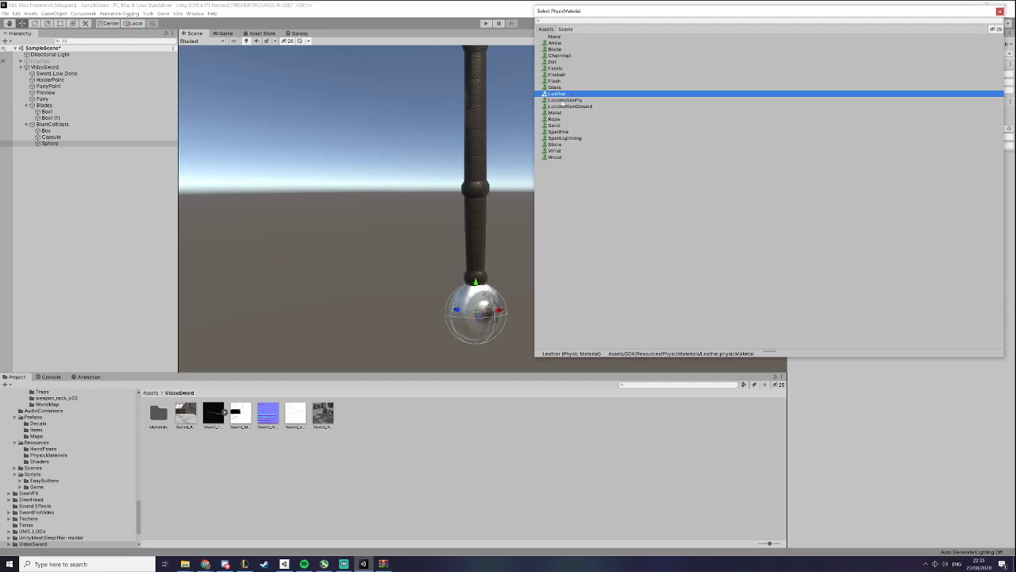
{"action": "left_click", "coordinate": [567, 70]}
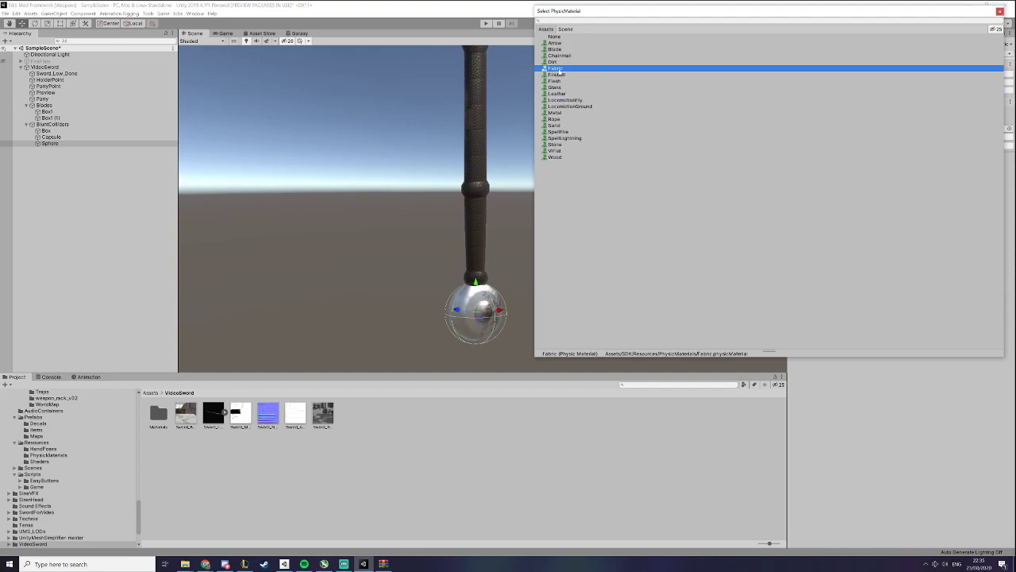
{"action": "left_click", "coordinate": [999, 11]}
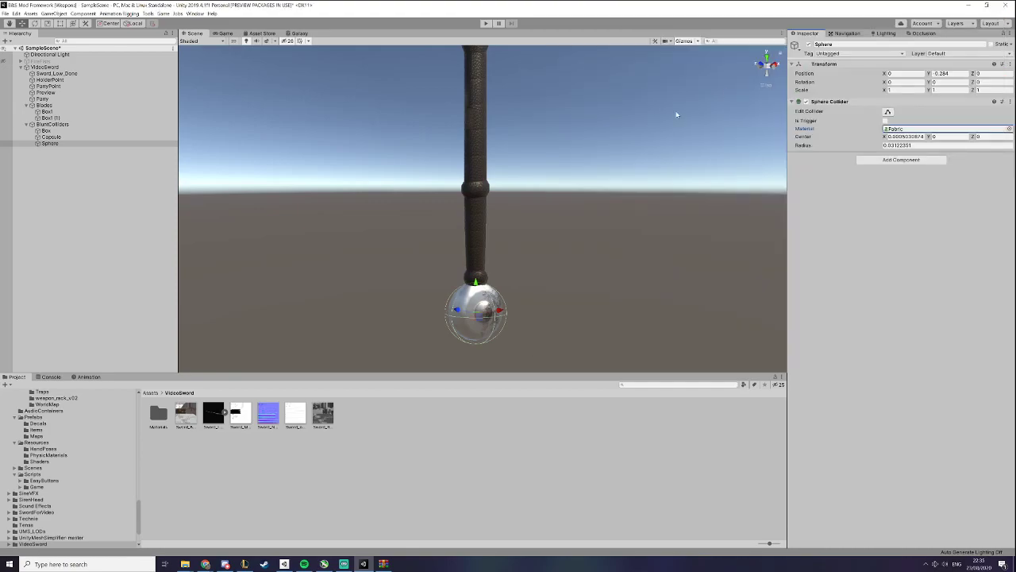
Examine the blade colliders and the imbue renderer, shoot and whoosh fields in the collider groups of Blades and BluntColliders
{"action": "scroll", "coordinate": [576, 170], "scroll_direction": "down", "scroll_amount": 5}
{"action": "left_click_drag", "start_coordinate": [522, 161], "coordinate": [438, 199], "text": "alt"}
{"action": "left_click", "coordinate": [44, 105]}
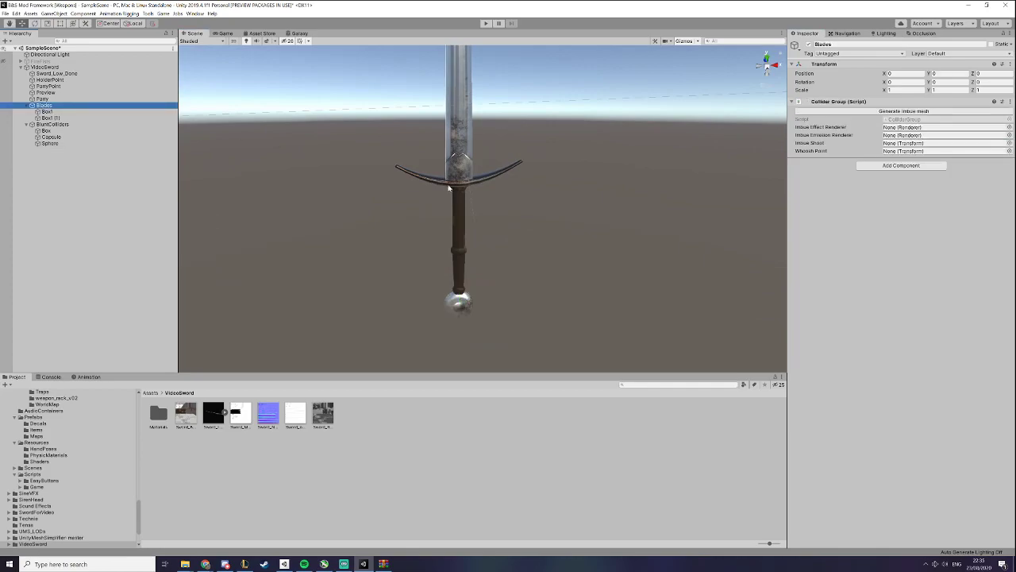
{"action": "mouse_move", "coordinate": [820, 135]}
{"action": "left_click_drag", "start_coordinate": [590, 177], "coordinate": [524, 261], "text": "alt"}
{"action": "middle_click_drag", "start_coordinate": [524, 261], "coordinate": [533, 327]}
{"action": "scroll", "coordinate": [533, 324], "scroll_direction": "down", "scroll_amount": 5}
{"action": "middle_click_drag", "start_coordinate": [537, 267], "coordinate": [529, 305]}
{"action": "left_click_drag", "start_coordinate": [528, 304], "coordinate": [526, 288], "text": "alt"}
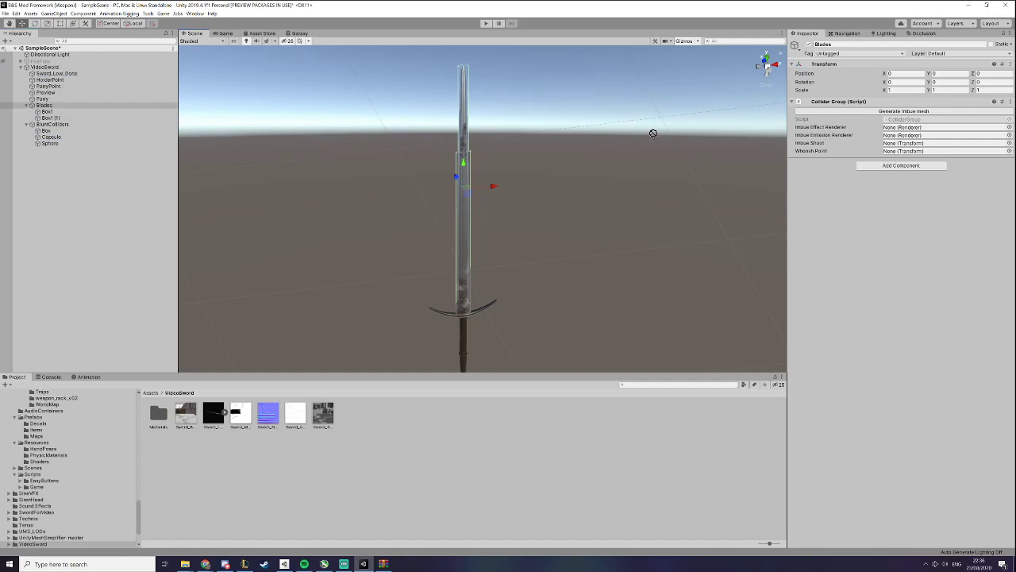
{"action": "left_click", "coordinate": [884, 136]}
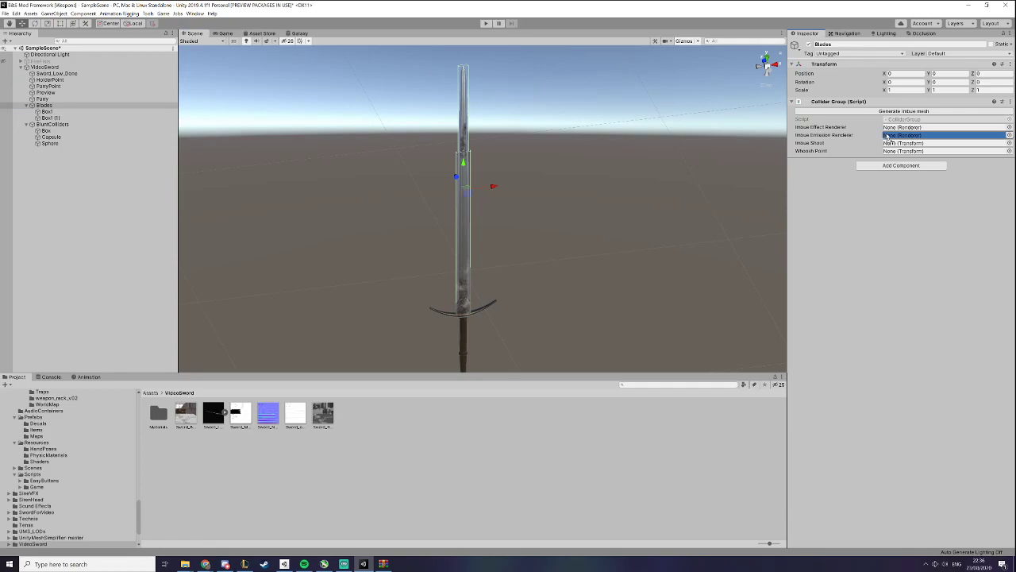
{"action": "left_click_drag", "start_coordinate": [888, 137], "coordinate": [889, 136]}
{"action": "left_click_drag", "start_coordinate": [622, 169], "coordinate": [528, 203], "text": "alt"}
{"action": "left_click", "coordinate": [52, 123]}
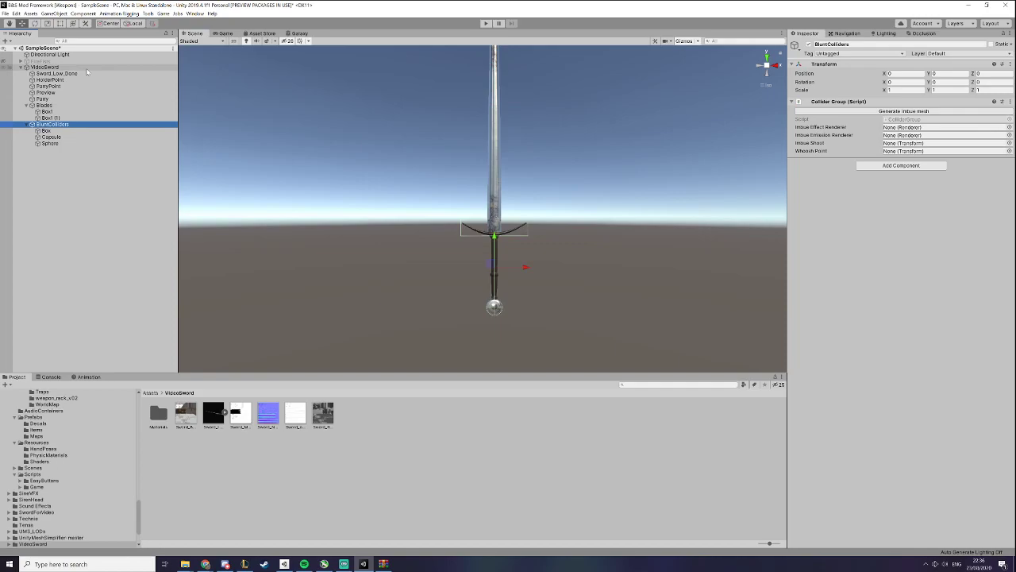
Create an empty child object named Handle under VideoSword and add a Handle Definition component to it
{"action": "left_click", "coordinate": [87, 68]}
{"action": "right_click", "coordinate": [87, 71]}
{"action": "left_click", "coordinate": [119, 135]}
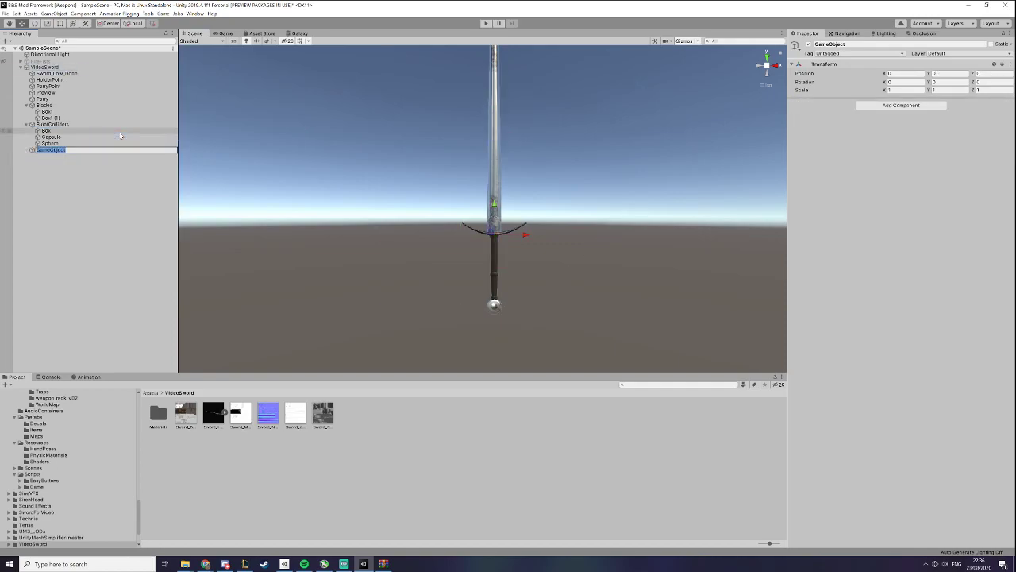
{"action": "type", "text": "Handle"}
{"action": "key", "text": "Return"}
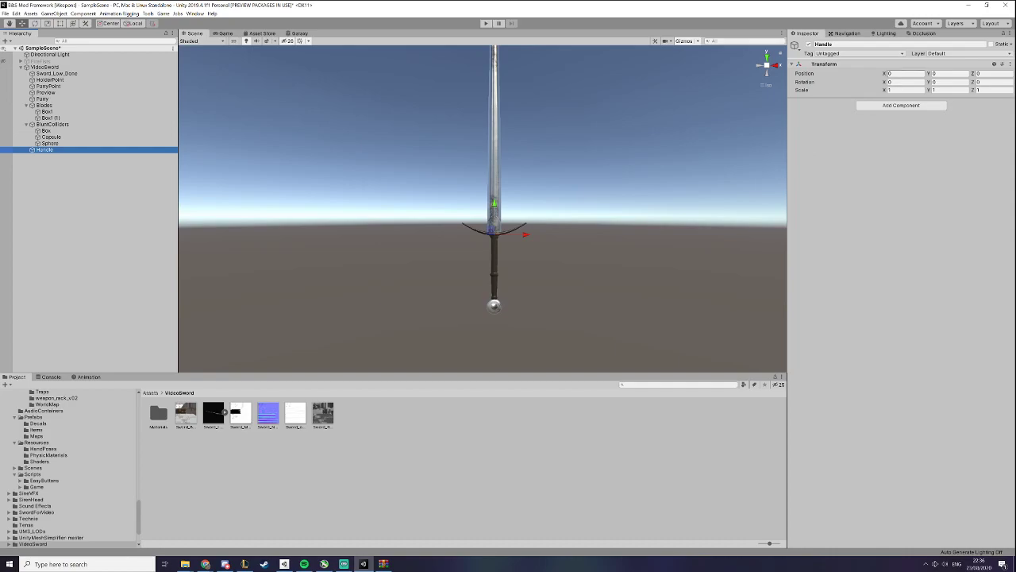
{"action": "left_click", "coordinate": [902, 105]}
{"action": "type", "text": "hand"}
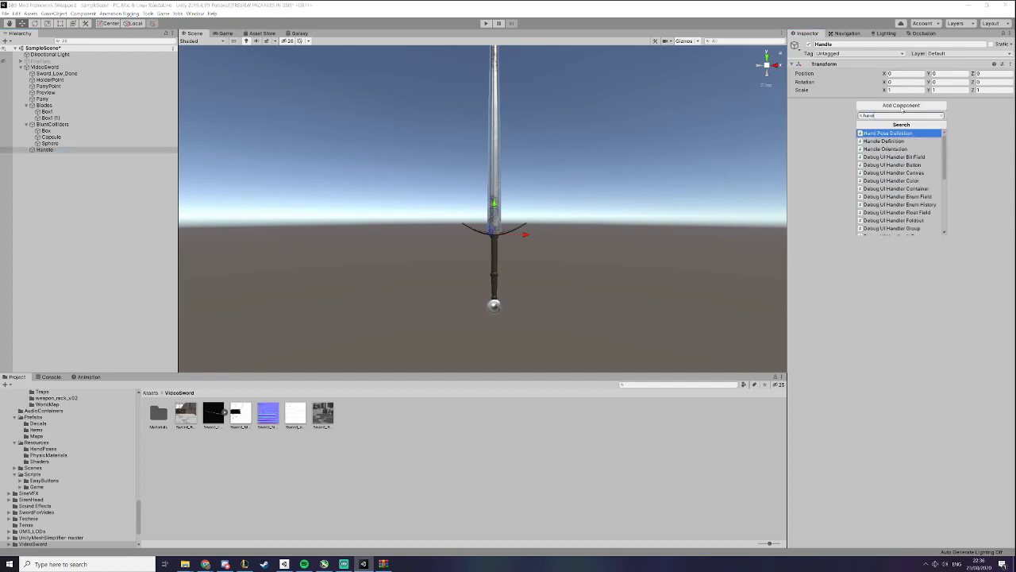
{"action": "key", "text": "Down"}
{"action": "key", "text": "Return"}
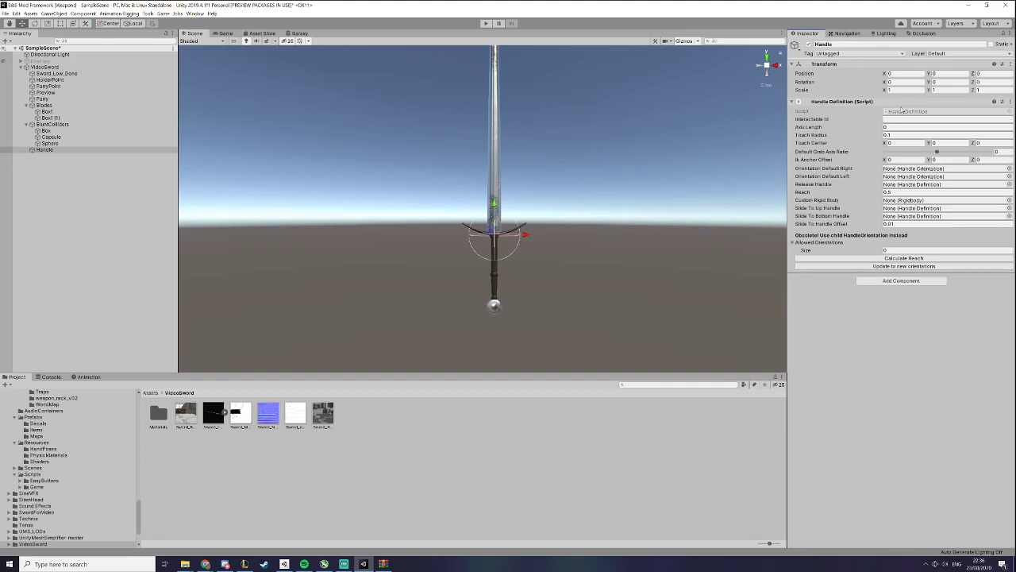
Move the Handle object down from the crossguard onto the sword's grip, to about Y -0.125
{"action": "mouse_move", "coordinate": [596, 175]}
{"action": "left_mouse_down", "text": "alt"}
{"action": "mouse_move", "coordinate": [468, 209]}
{"action": "mouse_move", "coordinate": [592, 184]}
{"action": "left_mouse_up", "text": "alt"}
{"action": "middle_click_drag", "start_coordinate": [565, 236], "coordinate": [576, 152]}
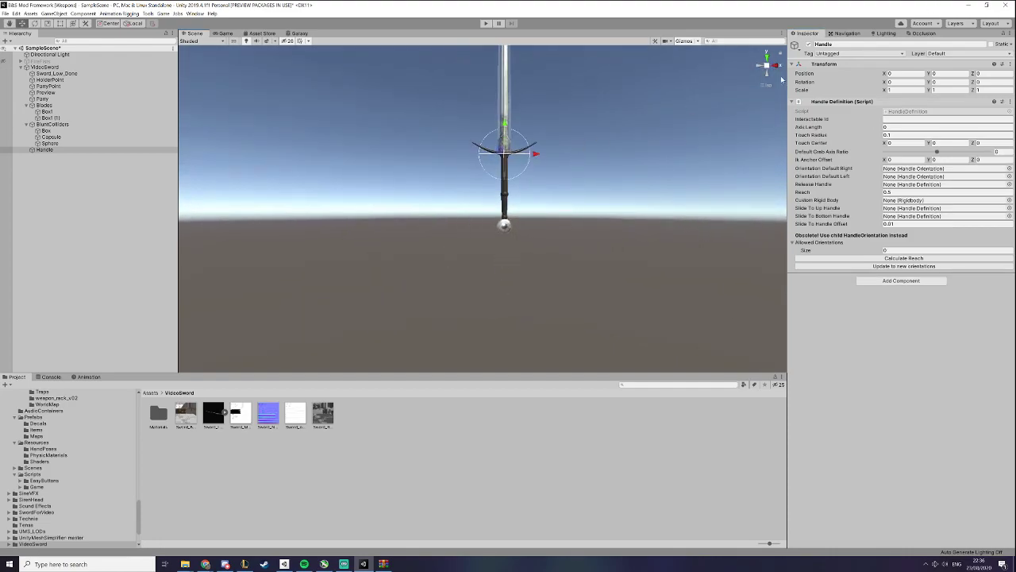
{"action": "left_click_drag", "start_coordinate": [744, 148], "coordinate": [493, 213], "text": "alt"}
{"action": "right_click_drag", "start_coordinate": [493, 213], "coordinate": [630, 230], "text": "alt"}
{"action": "middle_click_drag", "start_coordinate": [575, 230], "coordinate": [643, 231]}
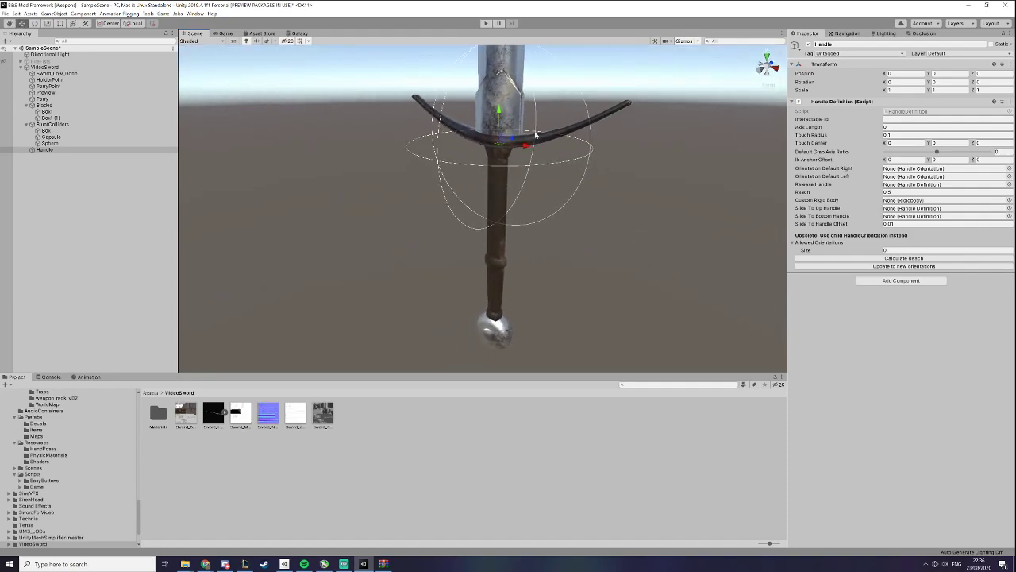
{"action": "left_click_drag", "start_coordinate": [504, 119], "coordinate": [502, 223]}
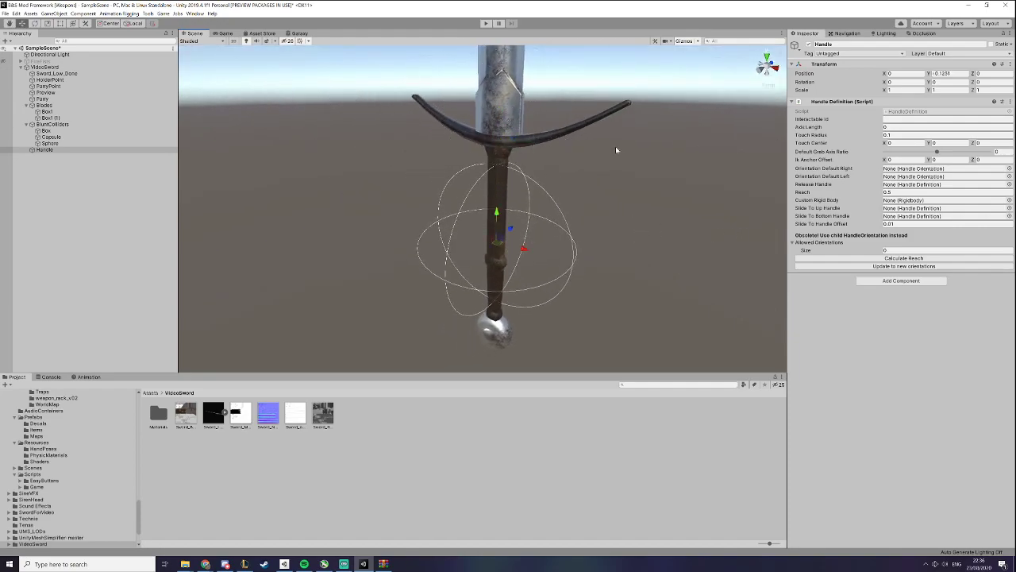
{"action": "scroll", "coordinate": [782, 168], "scroll_direction": "up", "scroll_amount": 2}
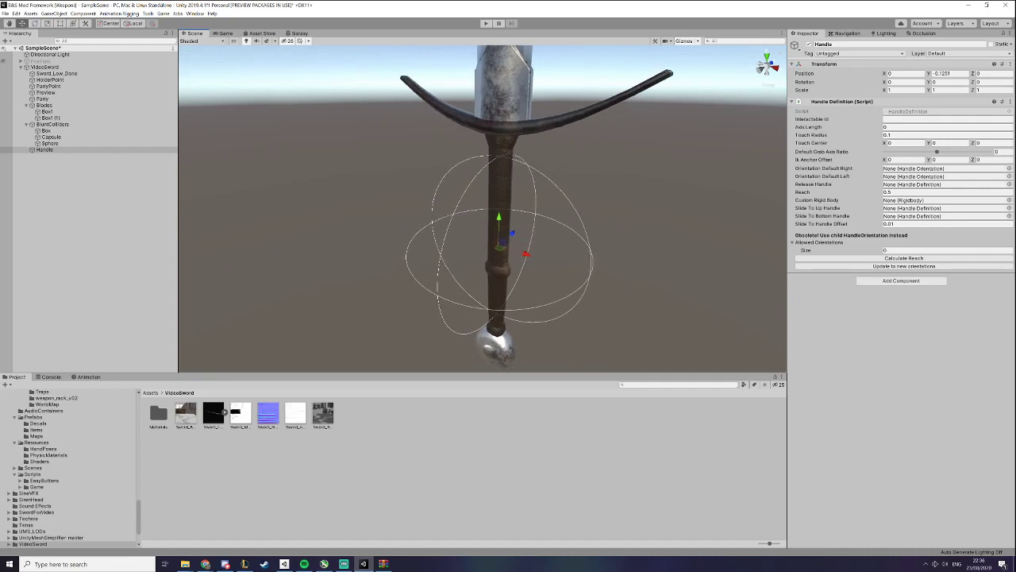
Lengthen the Handle's axis with point-to-point transforms so it spans the sword's grip, giving an Axis Length of about 0.198
{"action": "mouse_move", "coordinate": [527, 196]}
{"action": "left_mouse_down", "text": "alt"}
{"action": "mouse_move", "coordinate": [567, 188]}
{"action": "mouse_move", "coordinate": [534, 193]}
{"action": "left_mouse_up", "text": "alt"}
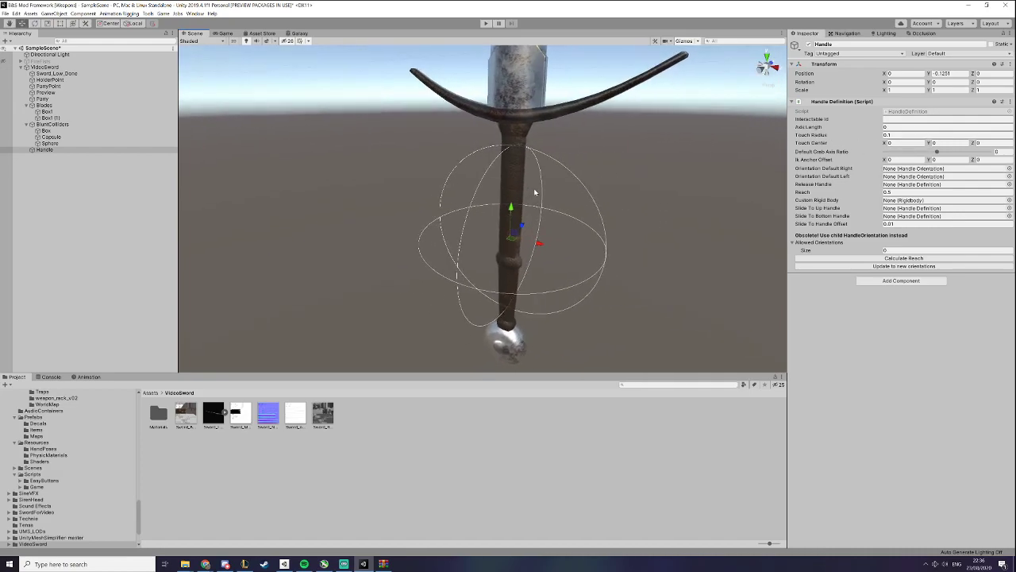
{"action": "left_click", "coordinate": [817, 128]}
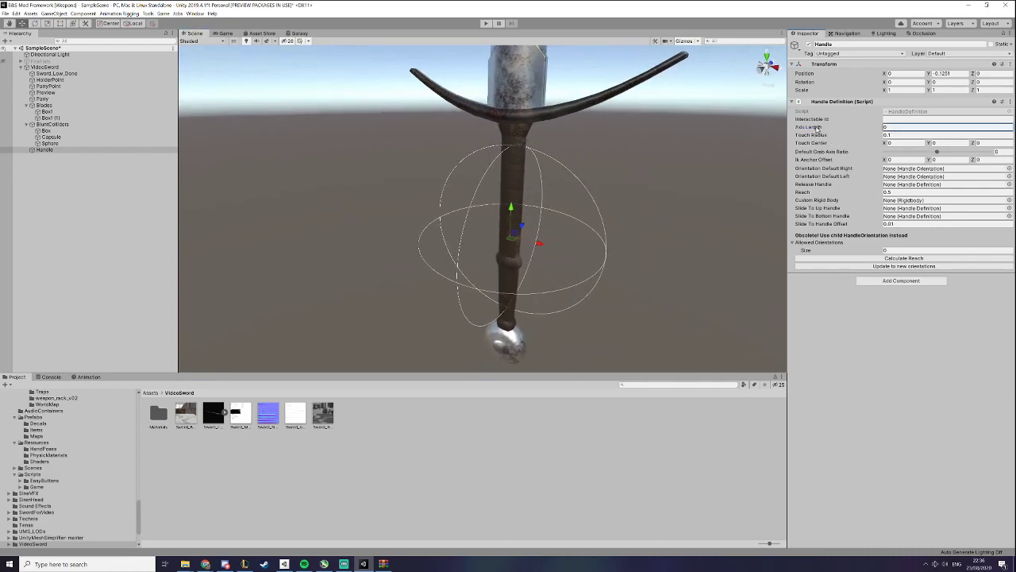
{"action": "left_click_drag", "start_coordinate": [818, 129], "coordinate": [820, 129]}
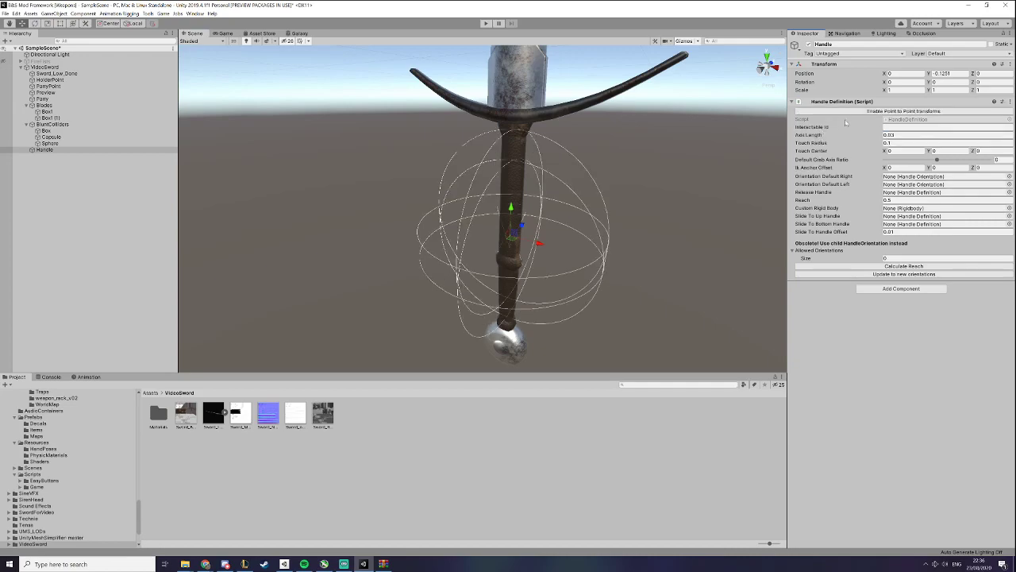
{"action": "left_click", "coordinate": [846, 111]}
{"action": "left_click_drag", "start_coordinate": [512, 200], "coordinate": [514, 111]}
{"action": "left_click_drag", "start_coordinate": [561, 184], "coordinate": [522, 248], "text": "alt"}
{"action": "left_click", "coordinate": [86, 68]}
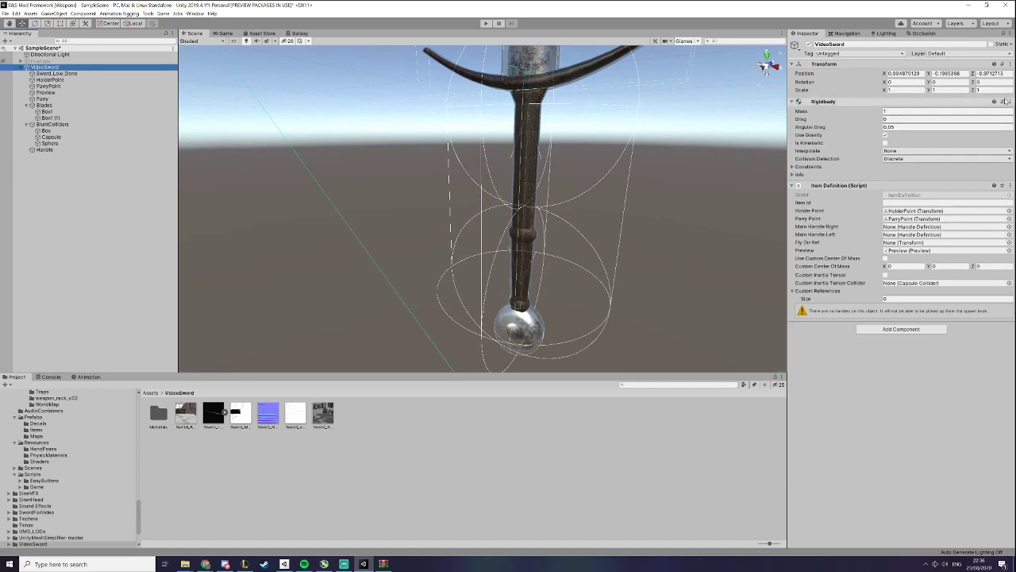
{"action": "left_click", "coordinate": [45, 149]}
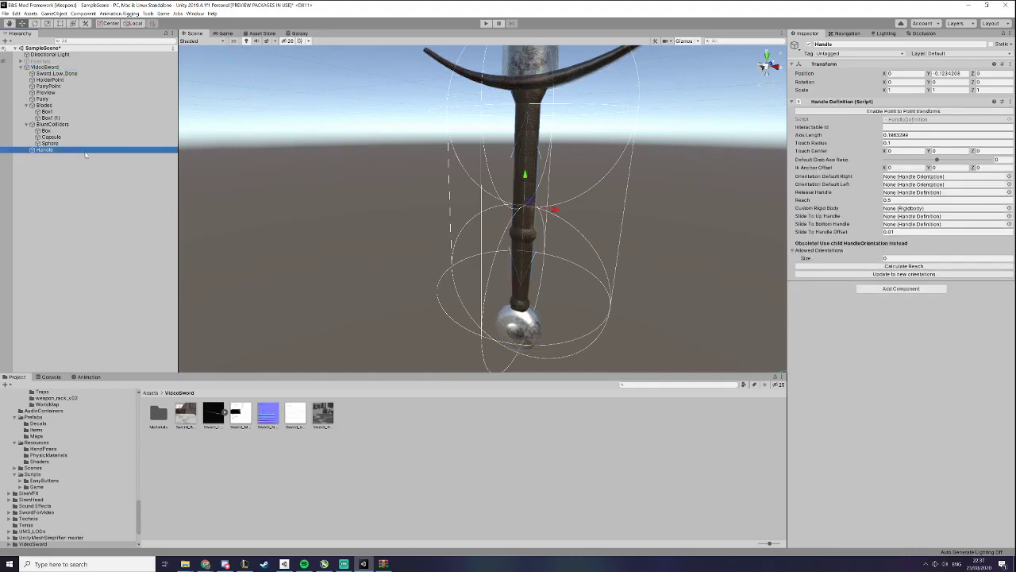
Set the Handle's Allowed Orientations size to 4 and set Element 0's Allowed Hand and Is Default to Both
{"action": "scroll", "coordinate": [450, 184], "scroll_direction": "down", "scroll_amount": 1}
{"action": "middle_click_drag", "start_coordinate": [450, 183], "coordinate": [439, 170]}
{"action": "left_click_drag", "start_coordinate": [440, 170], "coordinate": [471, 166], "text": "alt"}
{"action": "left_click_drag", "start_coordinate": [651, 188], "coordinate": [584, 223], "text": "alt"}
{"action": "left_click", "coordinate": [912, 258]}
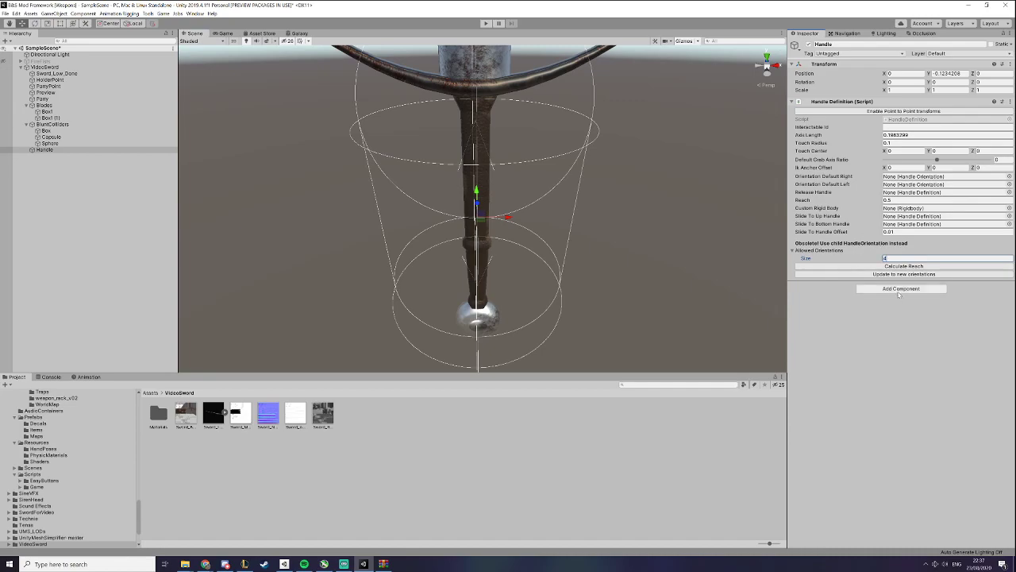
{"action": "key", "text": "Return"}
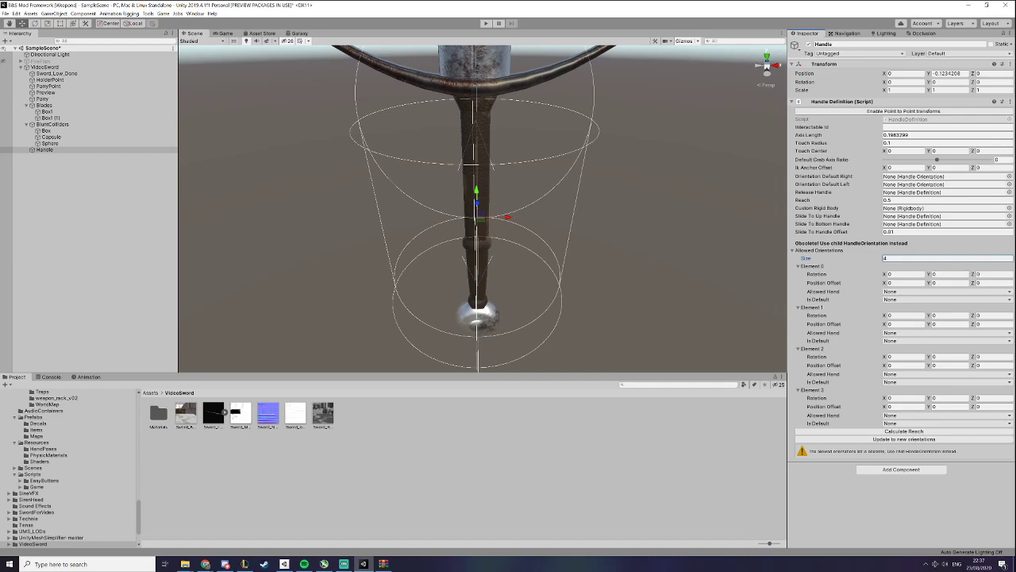
{"action": "left_click", "coordinate": [905, 291]}
{"action": "left_click", "coordinate": [901, 325]}
{"action": "left_click", "coordinate": [905, 299]}
{"action": "left_click", "coordinate": [897, 333]}
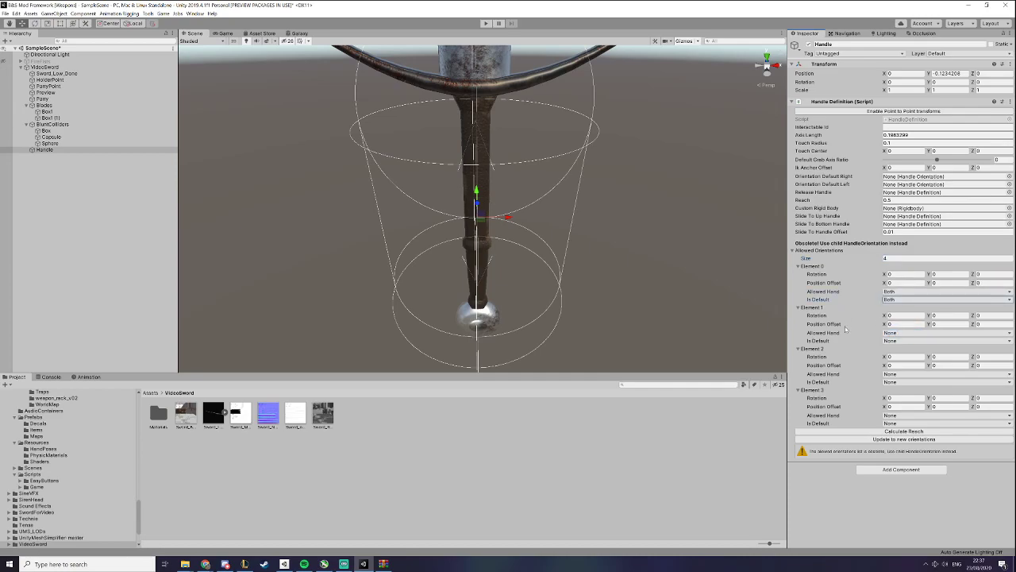
Set Allowed Hand to Both for Elements 1, 2 and 3 of the Handle's allowed orientations
{"action": "left_click", "coordinate": [901, 333]}
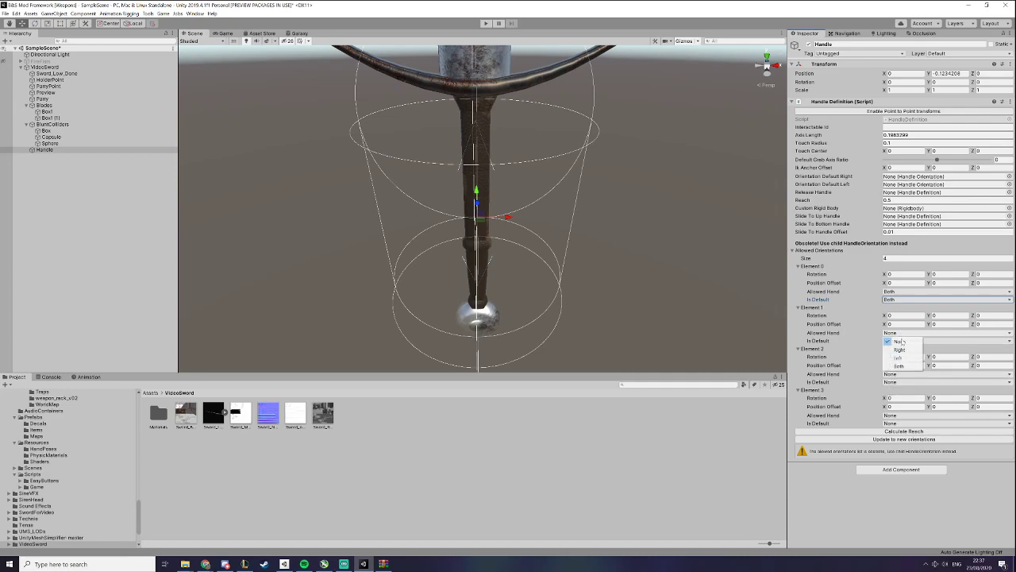
{"action": "left_click", "coordinate": [898, 366]}
{"action": "left_click", "coordinate": [898, 374]}
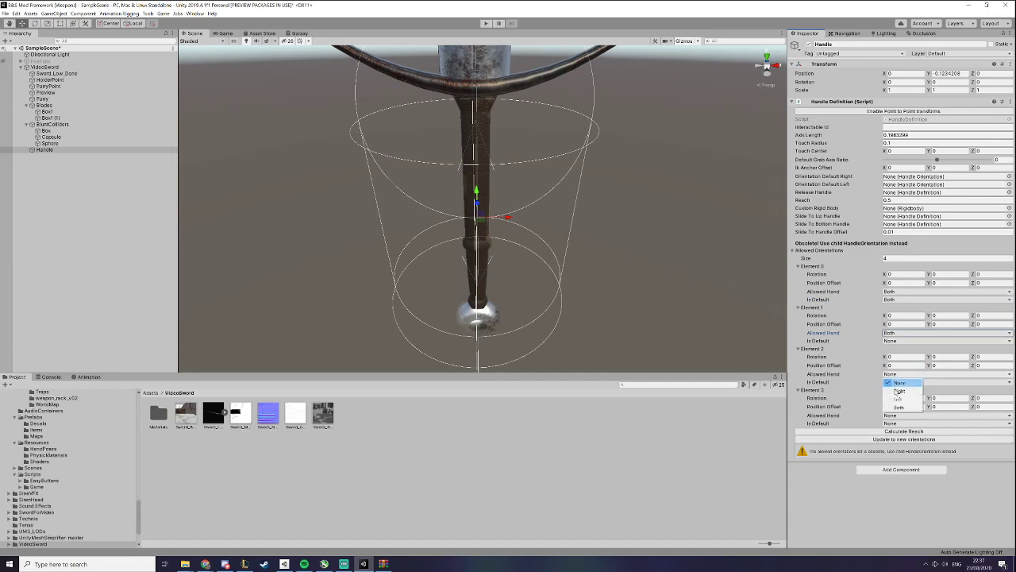
{"action": "left_click", "coordinate": [897, 407]}
{"action": "left_click", "coordinate": [897, 415]}
{"action": "left_click", "coordinate": [898, 448]}
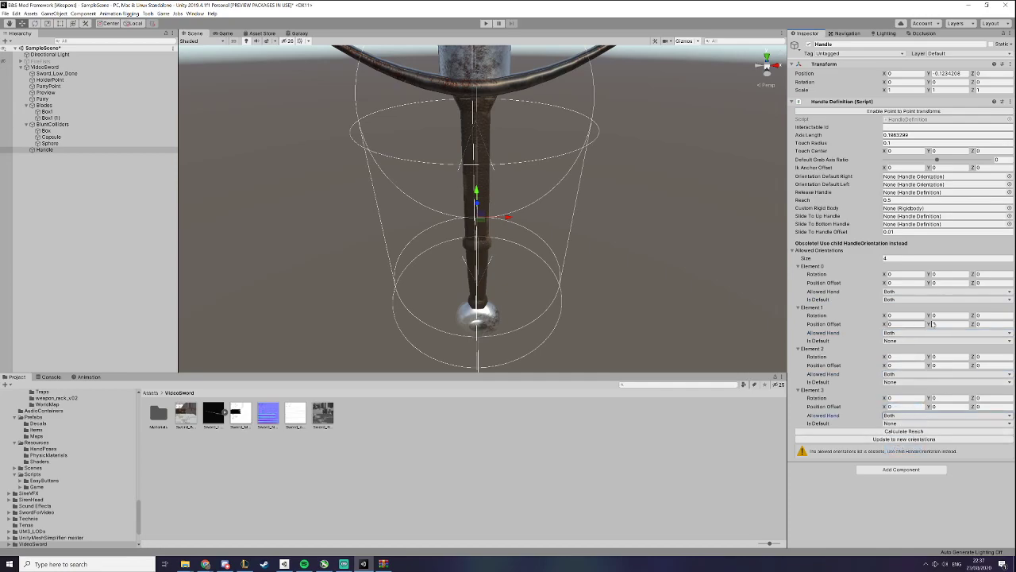
Set the orientation rotations to Z 180 for Element 1, Y 180 for Element 2, Y and Z 180 for Element 3, and calculate the reach
{"action": "left_click", "coordinate": [983, 316]}
{"action": "double_click", "coordinate": [978, 315]}
{"action": "type", "text": "180"}
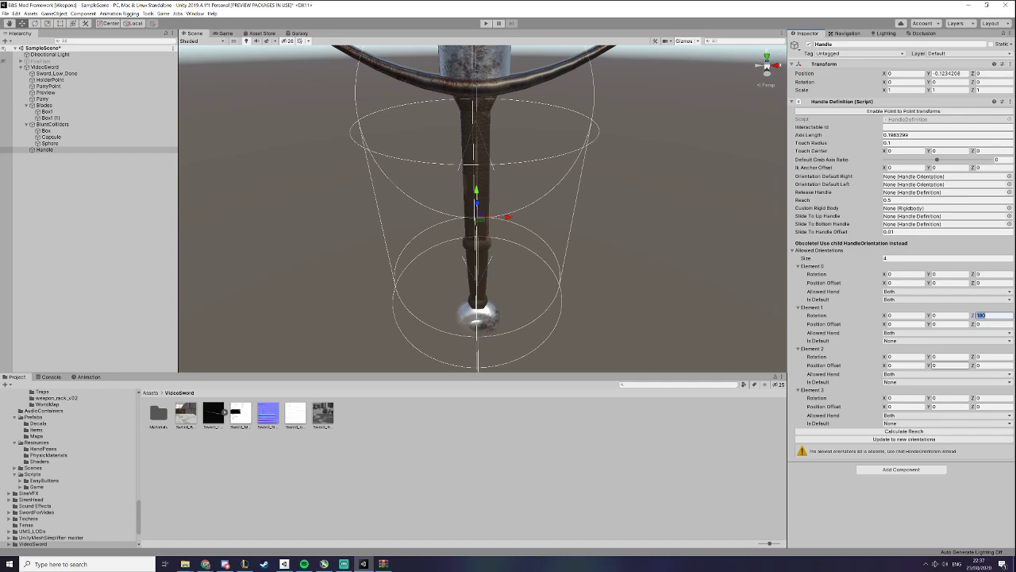
{"action": "left_click", "coordinate": [936, 356]}
{"action": "left_click", "coordinate": [934, 397]}
{"action": "key", "text": "Tab"}
{"action": "type", "text": "180"}
{"action": "left_click", "coordinate": [939, 431]}
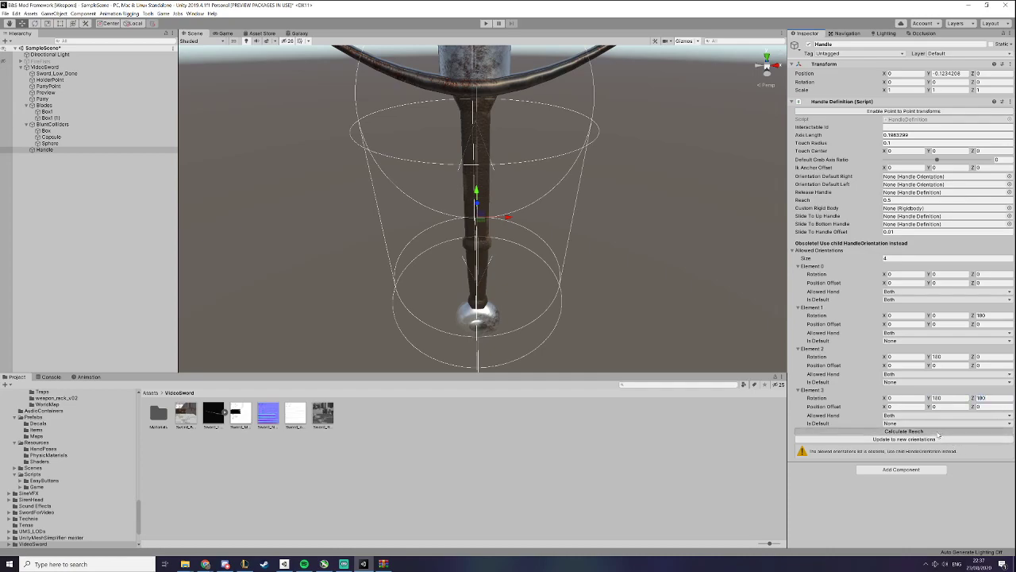
Update the Handle to the new orientations and rotate the Handle object to about -90 on Y
{"action": "right_click_drag", "start_coordinate": [586, 162], "coordinate": [364, 176], "text": "alt"}
{"action": "middle_click_drag", "start_coordinate": [569, 186], "coordinate": [579, 270], "text": "alt"}
{"action": "right_click_drag", "start_coordinate": [579, 270], "coordinate": [540, 257], "text": "alt"}
{"action": "left_click_drag", "start_coordinate": [539, 257], "coordinate": [555, 289], "text": "alt"}
{"action": "middle_click_drag", "start_coordinate": [555, 289], "coordinate": [549, 231], "text": "alt"}
{"action": "right_click_drag", "start_coordinate": [549, 231], "coordinate": [712, 246], "text": "alt"}
{"action": "left_click_drag", "start_coordinate": [712, 246], "coordinate": [645, 222], "text": "alt"}
{"action": "middle_click_drag", "start_coordinate": [646, 222], "coordinate": [650, 257], "text": "alt"}
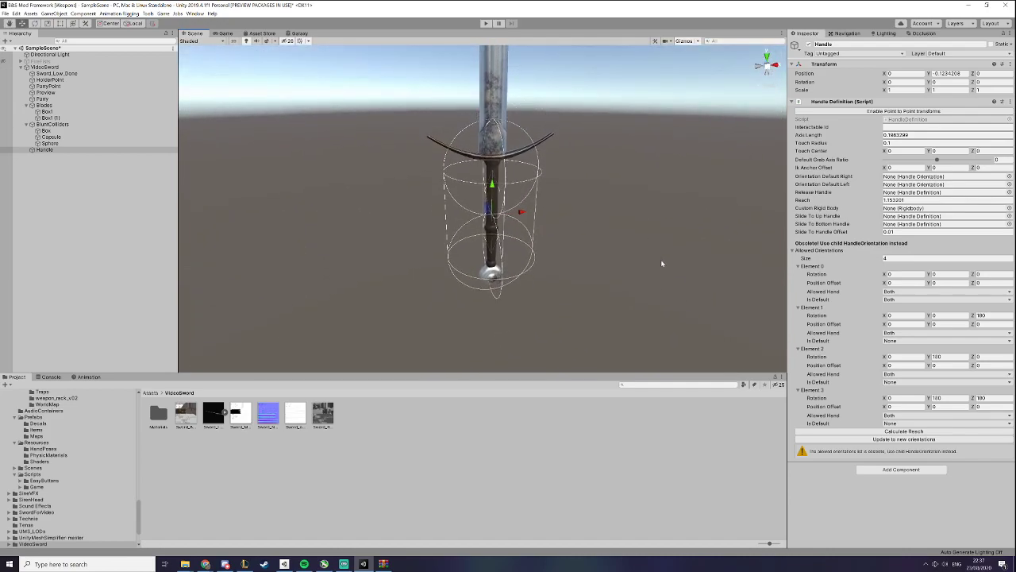
{"action": "left_click", "coordinate": [853, 441]}
{"action": "left_click_drag", "start_coordinate": [543, 270], "coordinate": [597, 259], "text": "alt"}
{"action": "scroll", "coordinate": [572, 231], "scroll_direction": "up", "scroll_amount": 6}
{"action": "right_click_drag", "start_coordinate": [597, 260], "coordinate": [713, 246], "text": "alt"}
{"action": "left_click_drag", "start_coordinate": [713, 247], "coordinate": [479, 272], "text": "alt"}
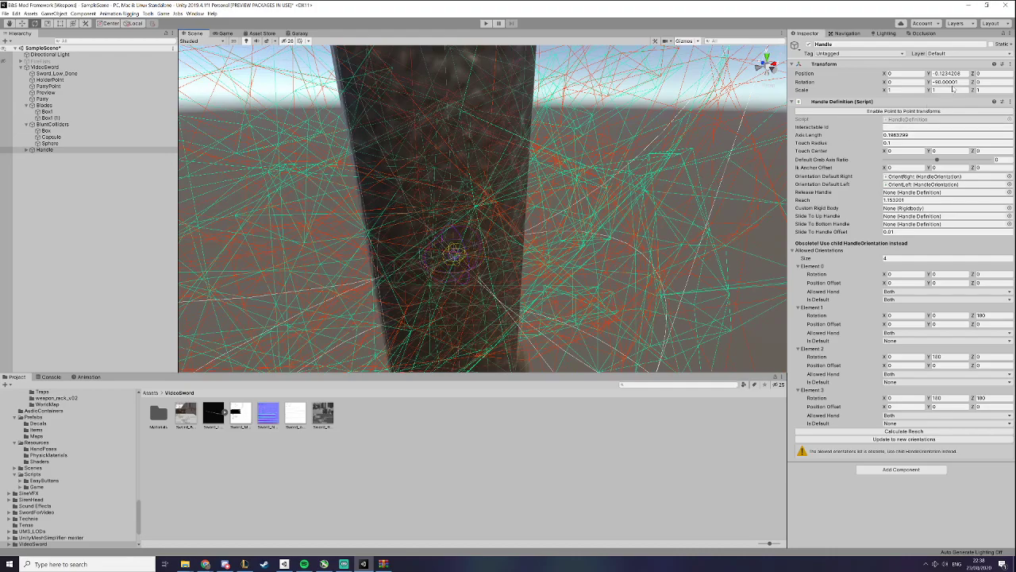
{"action": "key", "text": "q"}
{"action": "scroll", "coordinate": [516, 163], "scroll_direction": "down", "scroll_amount": 10}
{"action": "left_click_drag", "start_coordinate": [524, 164], "coordinate": [475, 288]}
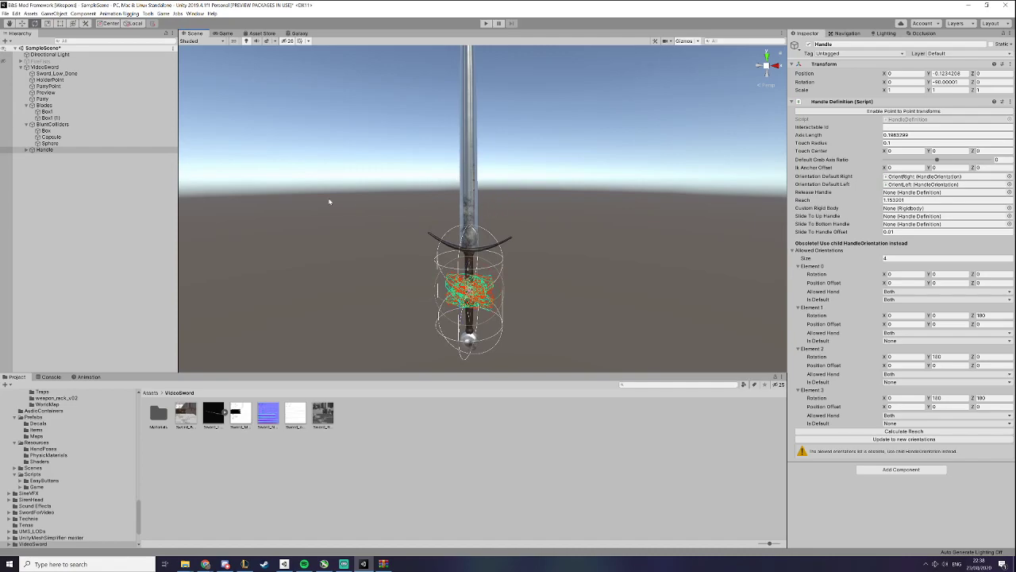
{"action": "left_click", "coordinate": [71, 153]}
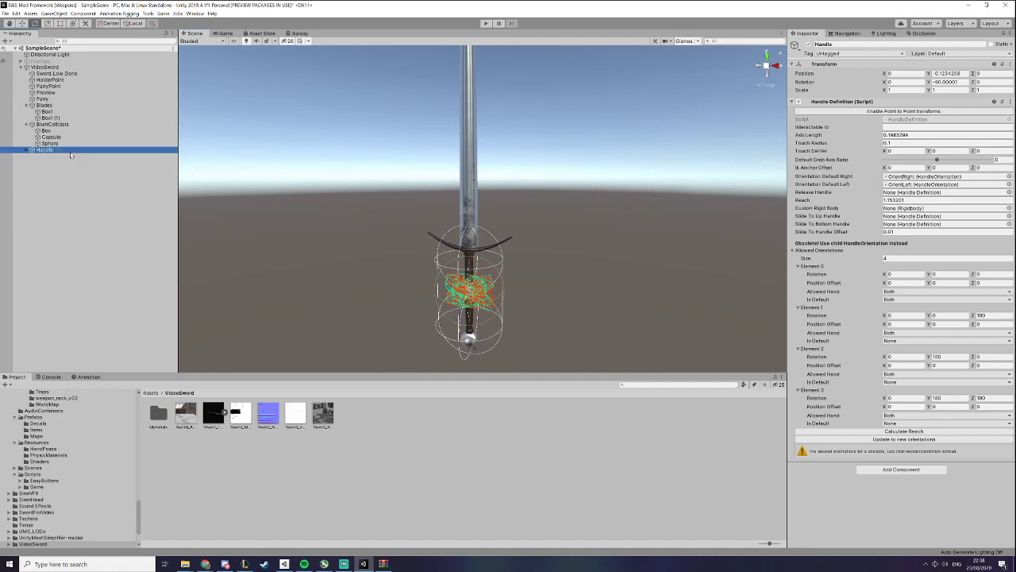
Create an empty child object under VideoSword and name it Slash
{"action": "left_click", "coordinate": [100, 69]}
{"action": "right_click", "coordinate": [100, 69]}
{"action": "left_click", "coordinate": [125, 133]}
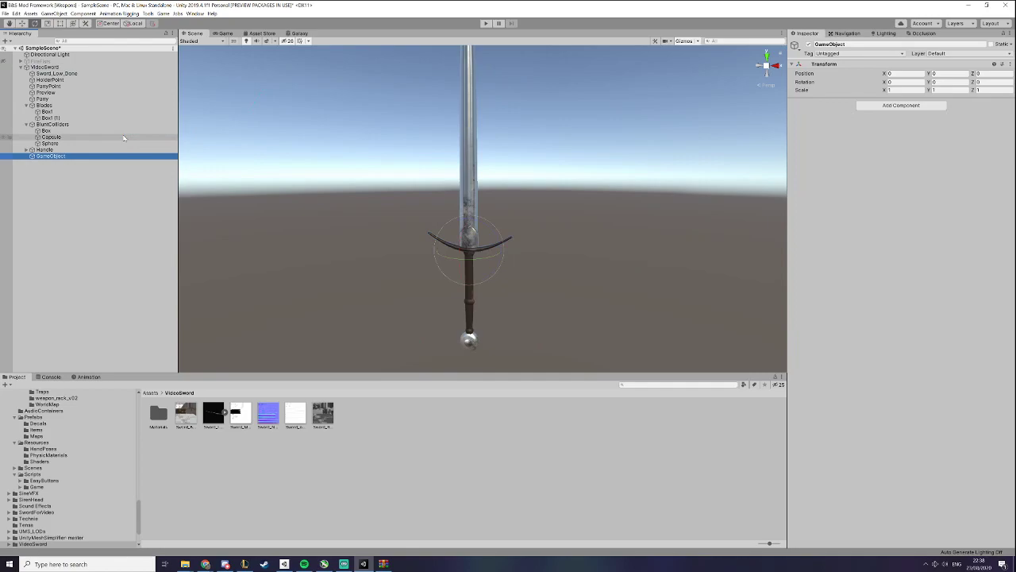
{"action": "key", "text": "F2"}
{"action": "type", "text": "Slash"}
{"action": "key", "text": "Return"}
Duplicate the Slash object twice, naming the copies Pierce and Blunt
{"action": "key", "text": "ctrl+d"}
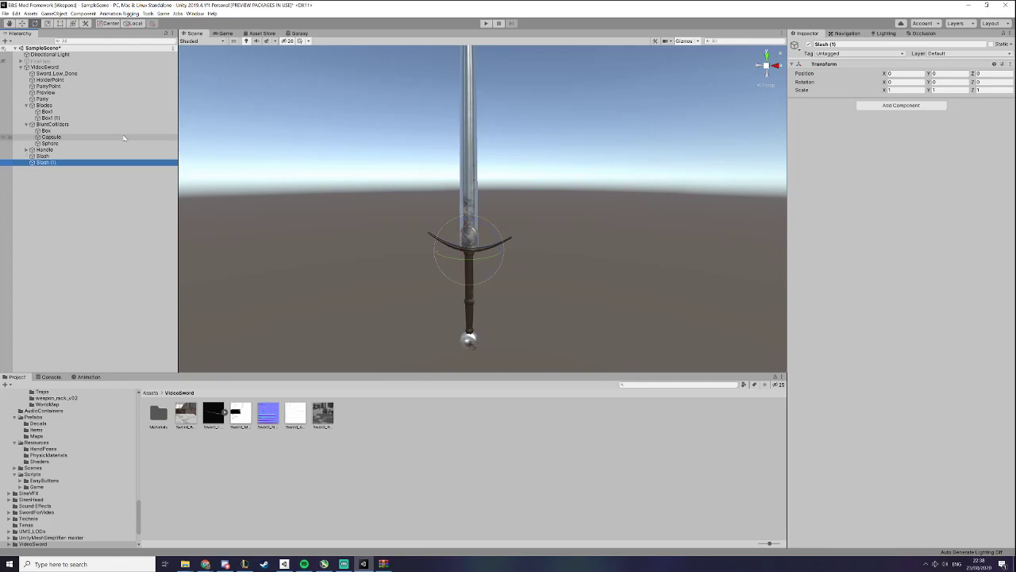
{"action": "key", "text": "F2"}
{"action": "type", "text": "Fierce"}
{"action": "key", "text": "Return"}
{"action": "key", "text": "ctrl+d"}
{"action": "key", "text": "F2"}
{"action": "type", "text": "Blunt"}
{"action": "key", "text": "Return"}
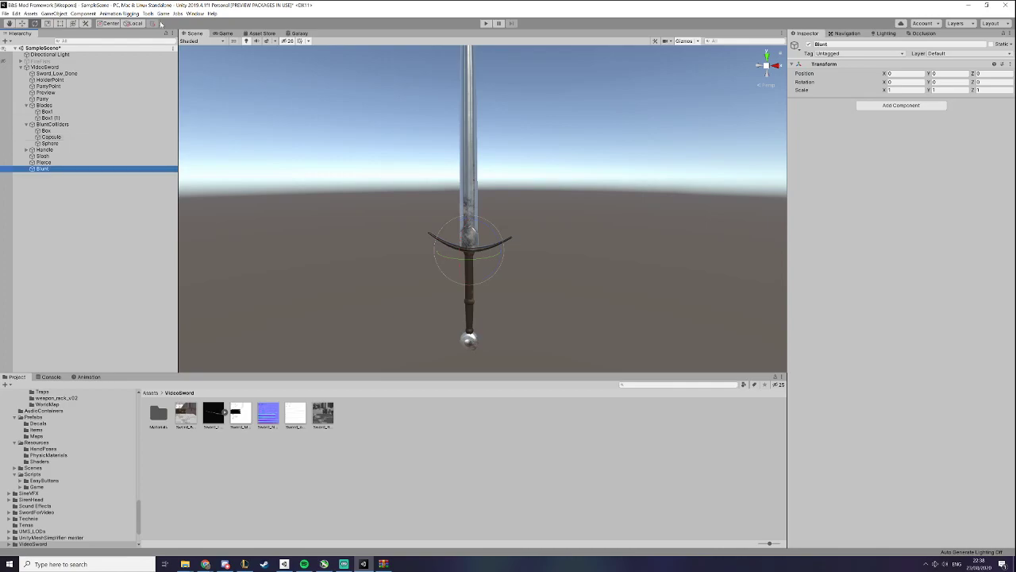
{"action": "left_click", "coordinate": [45, 157]}
{"action": "left_click", "coordinate": [53, 168]}
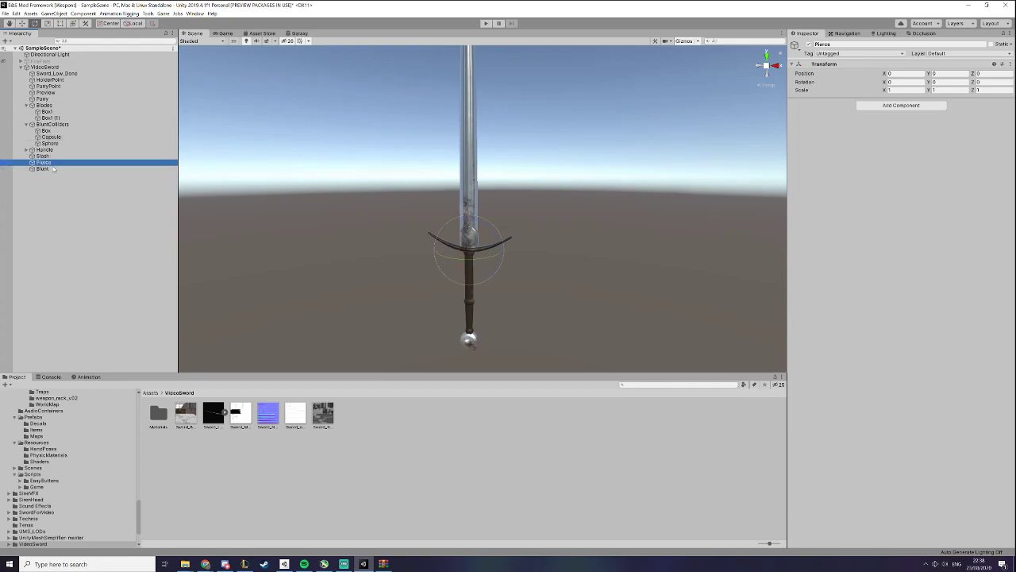
{"action": "left_click_drag", "start_coordinate": [488, 289], "coordinate": [516, 302], "text": "alt"}
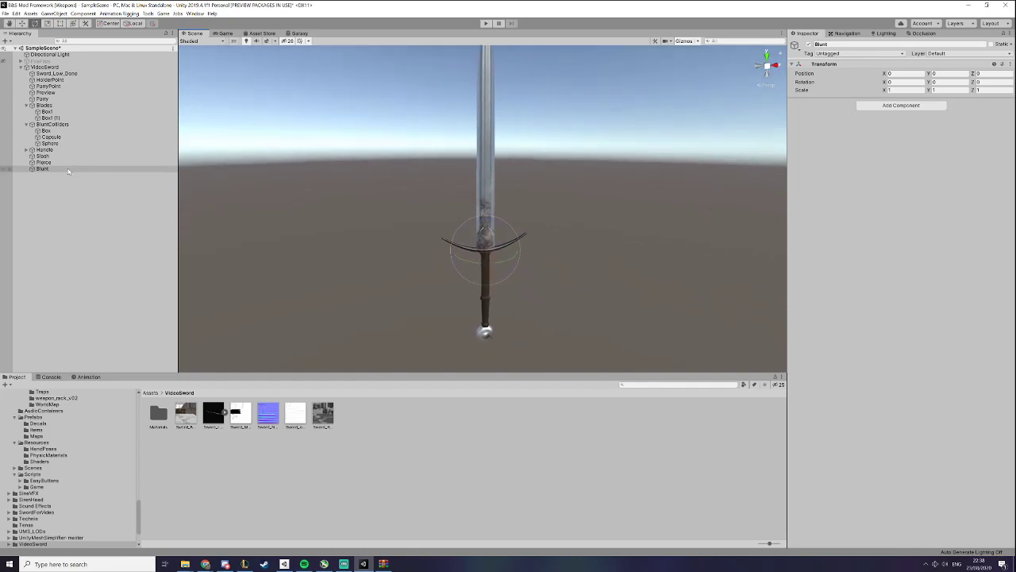
{"action": "left_click", "coordinate": [71, 170]}
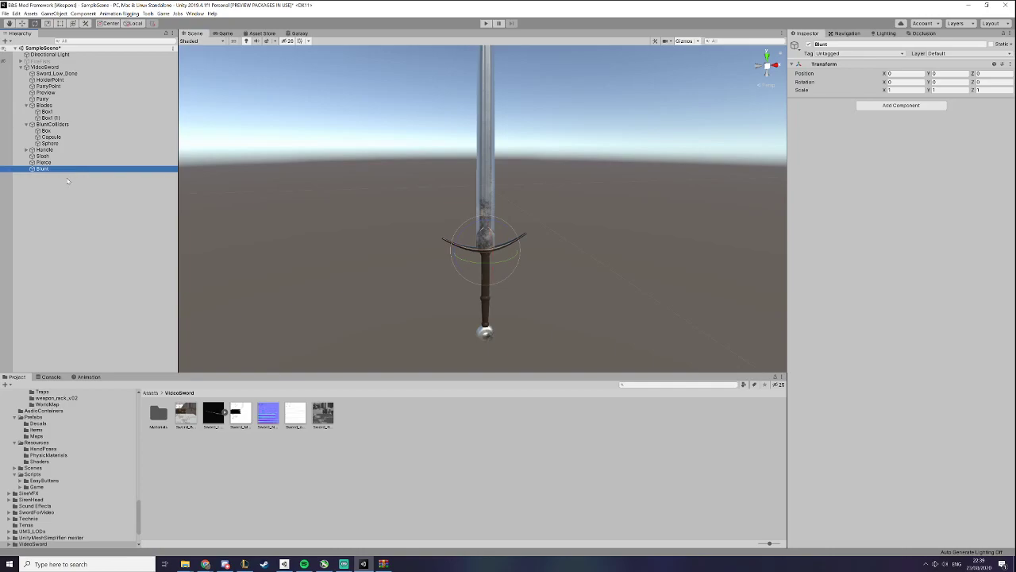
{"action": "left_click", "coordinate": [68, 181]}
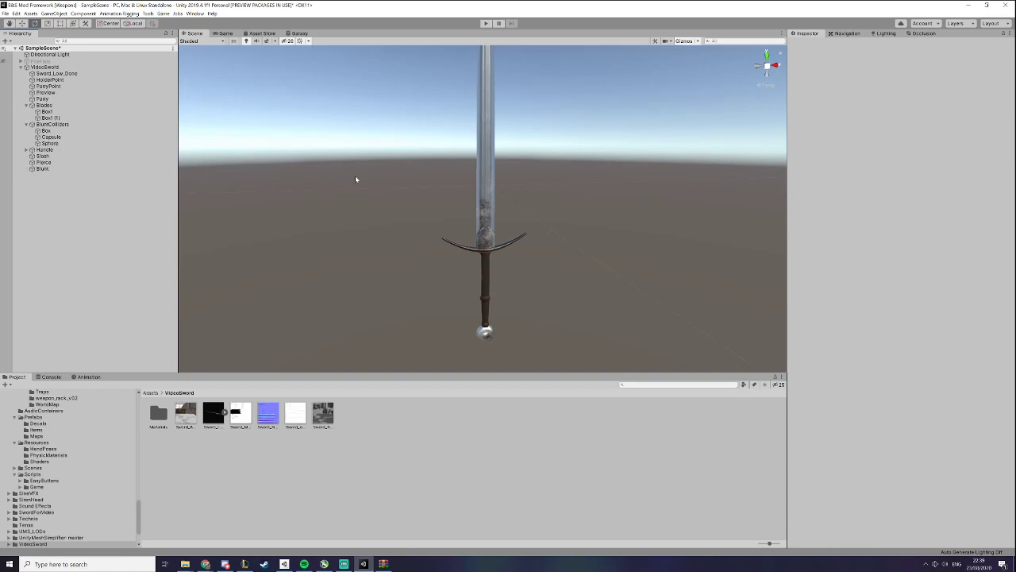
{"action": "left_click", "coordinate": [344, 564]}
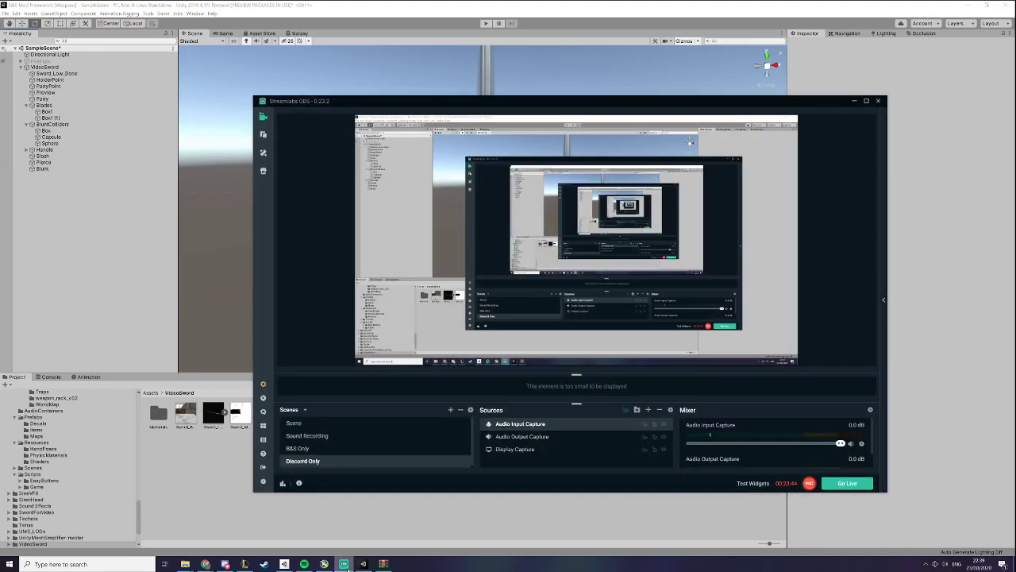
{"action": "left_click", "coordinate": [345, 564]}
Add a Damager Definition component to the Slash, Pierce and Blunt objects together
{"action": "left_click", "coordinate": [57, 158]}
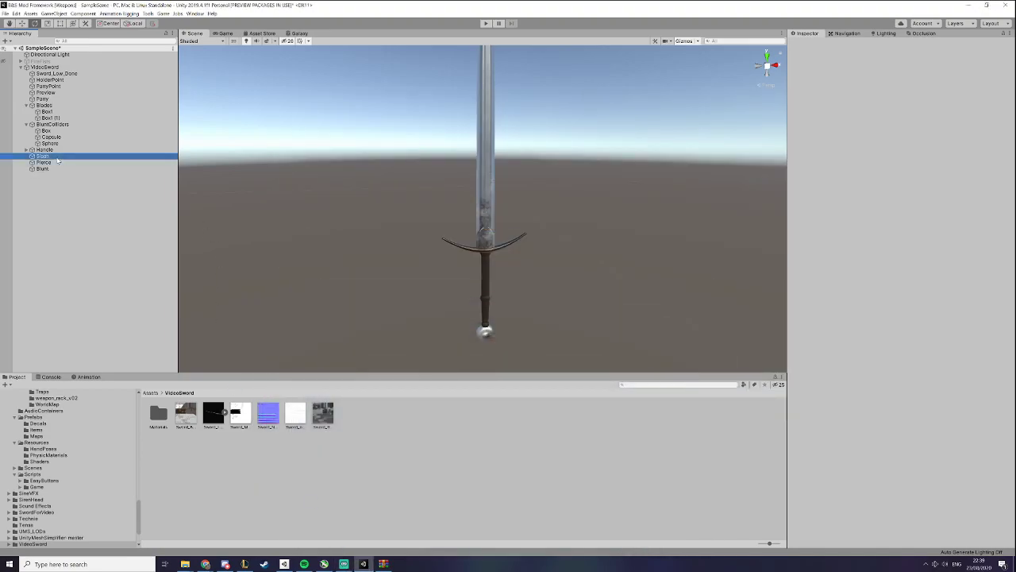
{"action": "left_click", "coordinate": [55, 168], "text": "shift"}
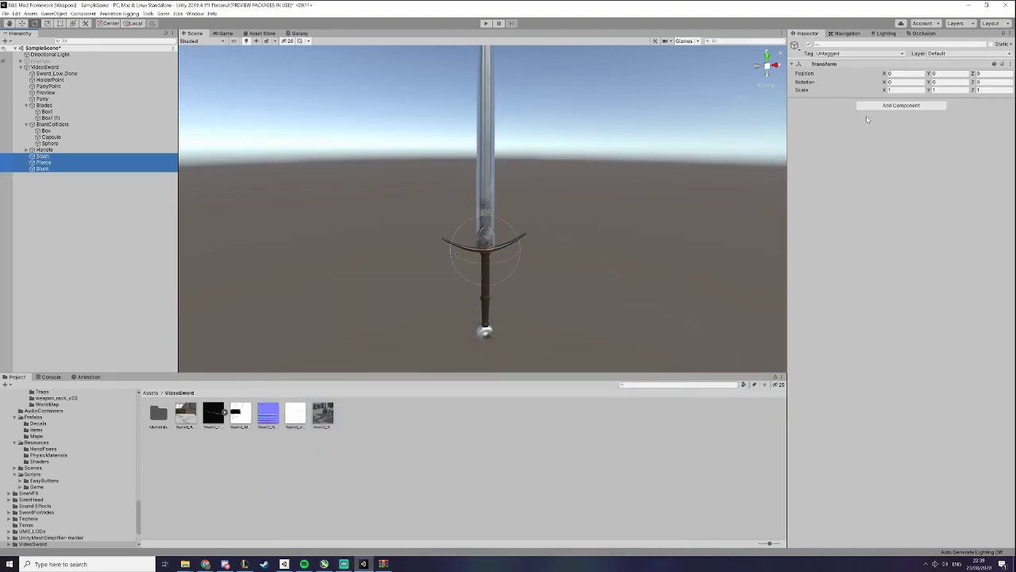
{"action": "left_click", "coordinate": [889, 104]}
{"action": "type", "text": "da"}
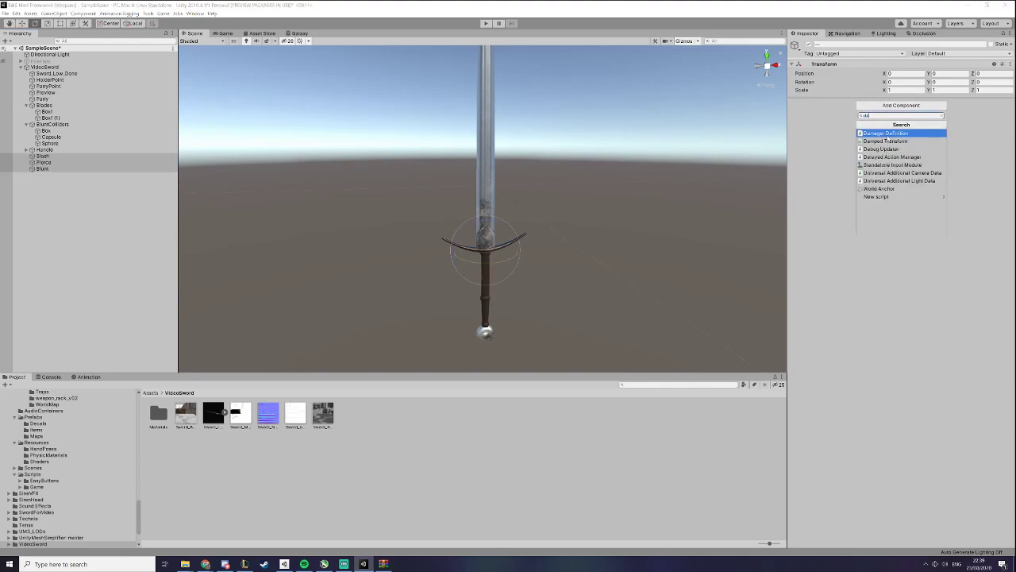
{"action": "key", "text": "Return"}
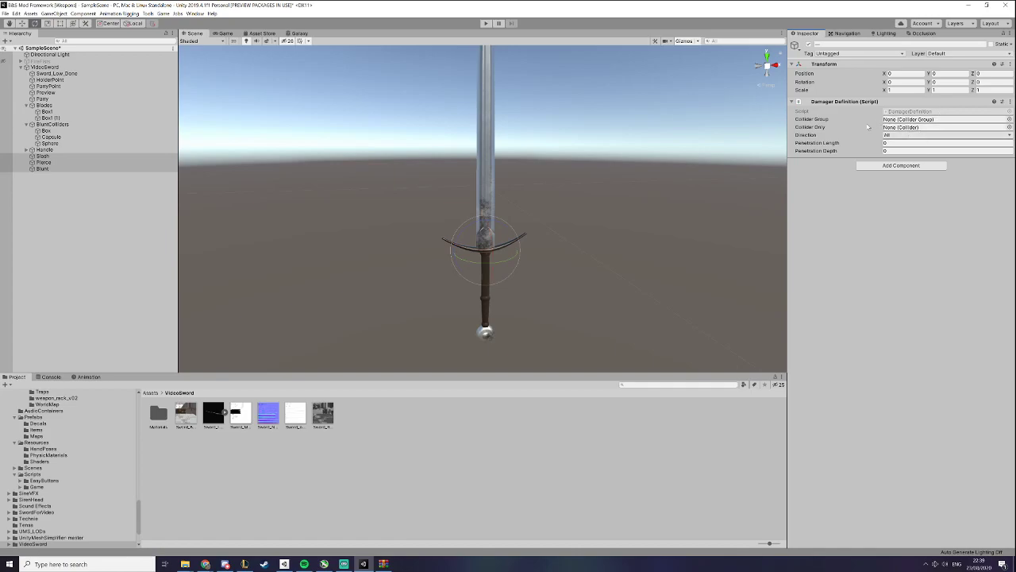
Move the Slash object up along the blade to the sword's tip, at about Y 1.045
{"action": "left_click", "coordinate": [41, 156]}
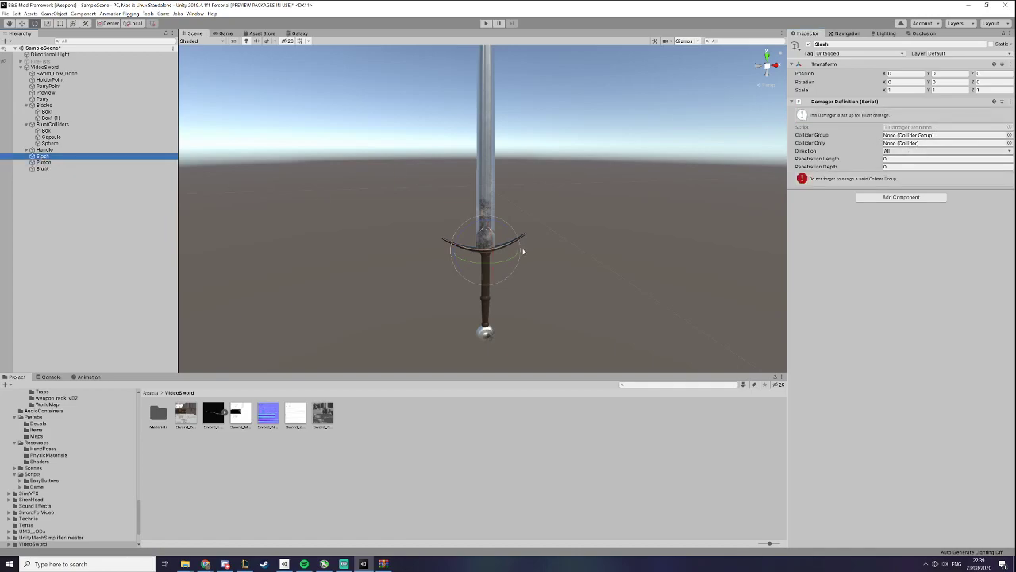
{"action": "key", "text": "w"}
{"action": "middle_click_drag", "start_coordinate": [532, 225], "coordinate": [535, 272]}
{"action": "left_click_drag", "start_coordinate": [491, 284], "coordinate": [492, 160]}
{"action": "scroll", "coordinate": [538, 257], "scroll_direction": "down", "scroll_amount": 10}
{"action": "middle_click_drag", "start_coordinate": [542, 223], "coordinate": [540, 304]}
{"action": "left_click_drag", "start_coordinate": [491, 268], "coordinate": [500, 173]}
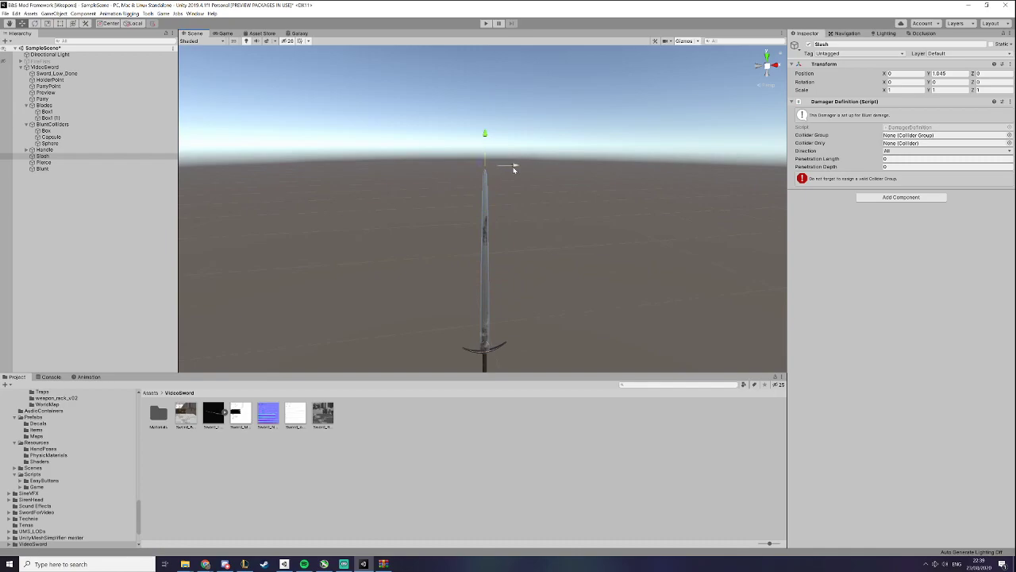
Keep the Slash damager's Direction at All and set its Penetration Length and Penetration Depth to 1
{"action": "left_click", "coordinate": [887, 152]}
{"action": "left_click", "coordinate": [892, 155]}
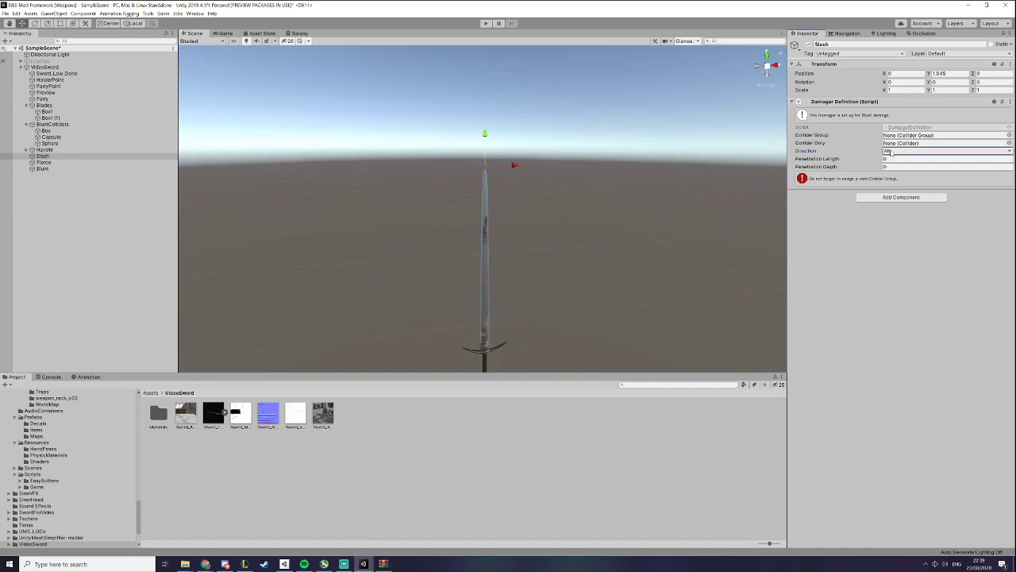
{"action": "left_click", "coordinate": [889, 159]}
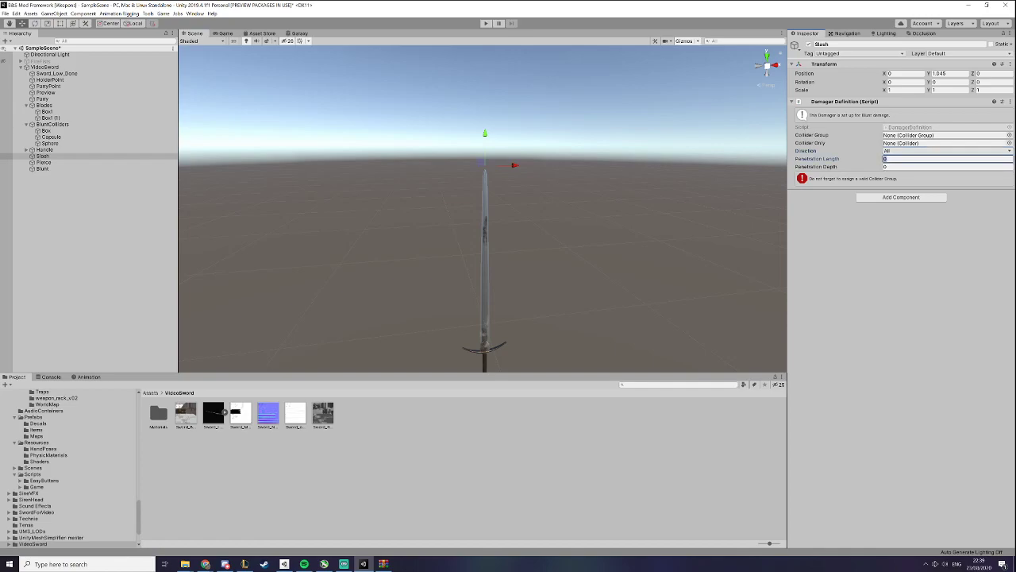
{"action": "type", "text": "1"}
{"action": "key", "text": "Tab"}
{"action": "type", "text": "1"}
Lower the Slash object to the middle of the blade, at about Y 0.542
{"action": "left_click_drag", "start_coordinate": [489, 139], "coordinate": [490, 230]}
{"action": "middle_click_drag", "start_coordinate": [556, 266], "coordinate": [530, 208]}
{"action": "left_click_drag", "start_coordinate": [518, 201], "coordinate": [511, 233]}
{"action": "right_click_drag", "start_coordinate": [512, 233], "coordinate": [555, 252], "text": "alt"}
Set the Slash damager's Penetration Depth to 0.003
{"action": "left_click", "coordinate": [880, 174]}
{"action": "type", "text": "0"}
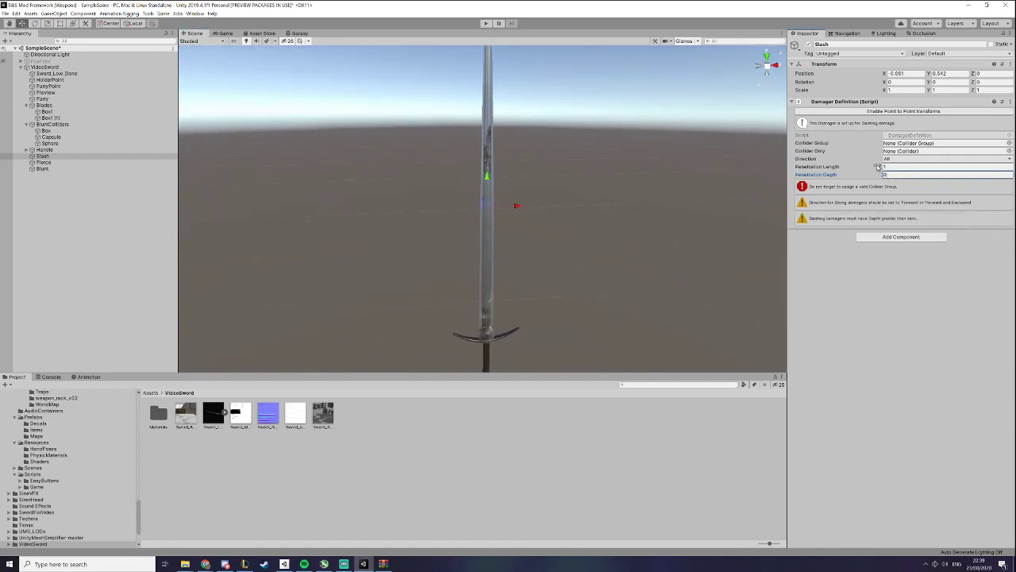
{"action": "type", "text": ".003"}
{"action": "key", "text": "Return"}
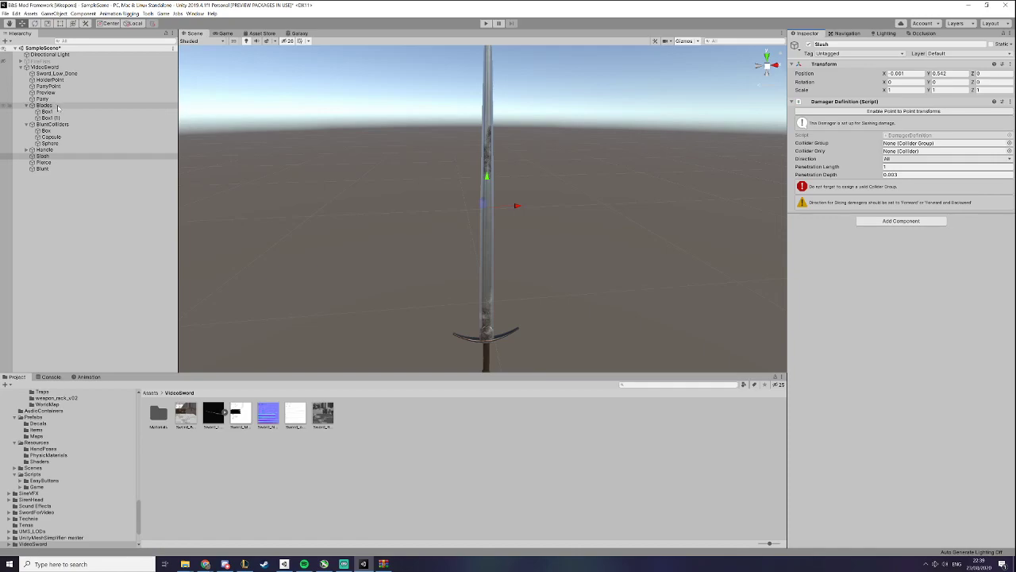
Assign the Blades collider group to the Slash damager
{"action": "left_click_drag", "start_coordinate": [57, 106], "coordinate": [905, 146]}
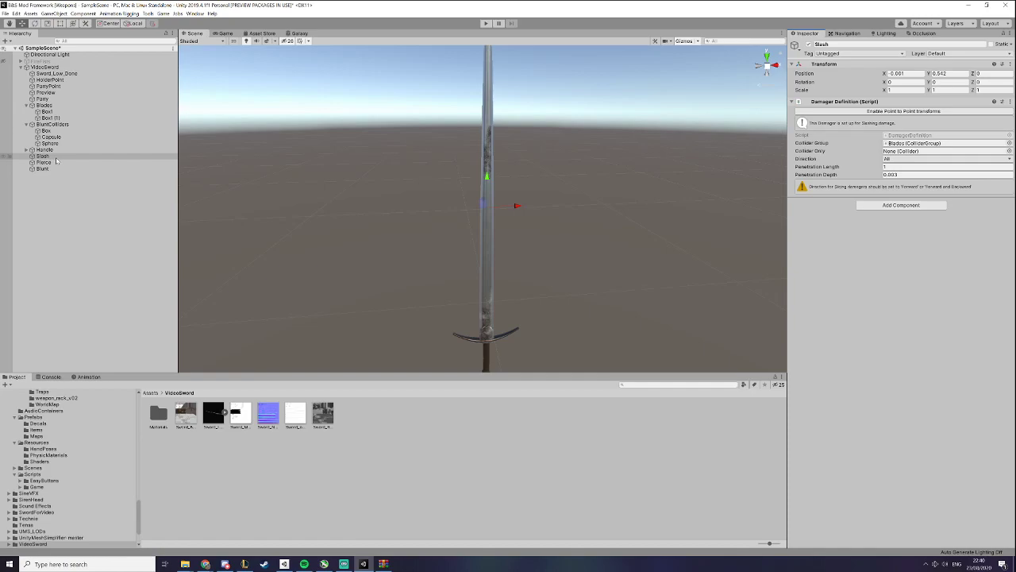
Add the GalaxyAxe prefab from the BossBattles Weapons folder to the scene as a reference
{"action": "scroll", "coordinate": [61, 467], "scroll_direction": "up", "scroll_amount": 15}
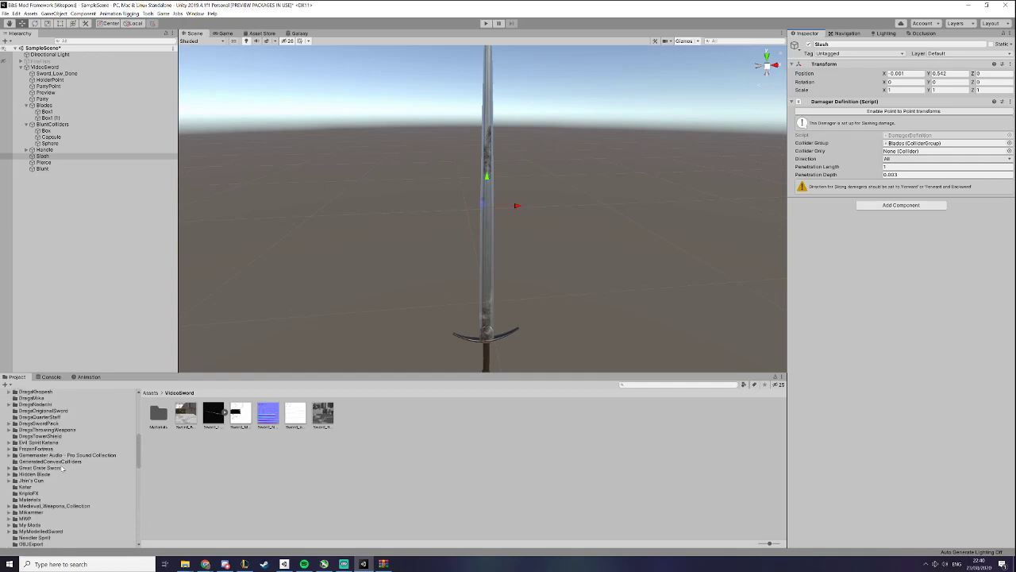
{"action": "scroll", "coordinate": [61, 466], "scroll_direction": "up", "scroll_amount": 5}
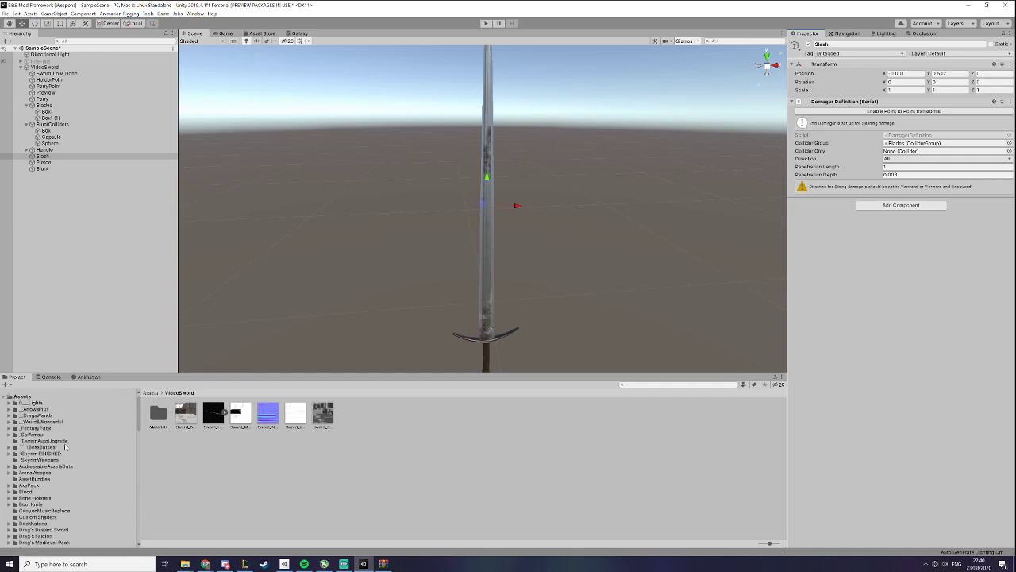
{"action": "left_click", "coordinate": [63, 447]}
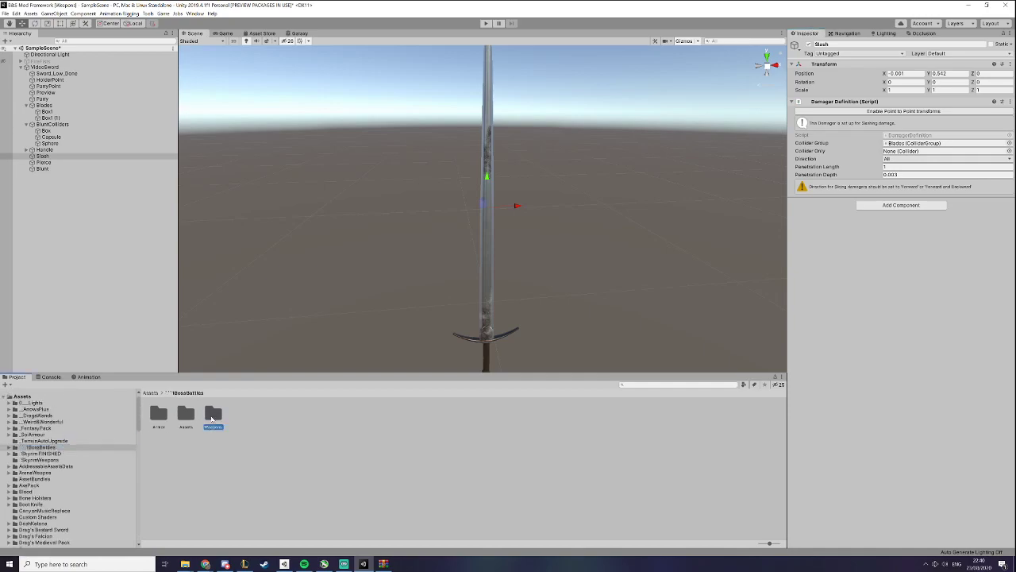
{"action": "left_click", "coordinate": [213, 415]}
{"action": "double_click", "coordinate": [215, 416]}
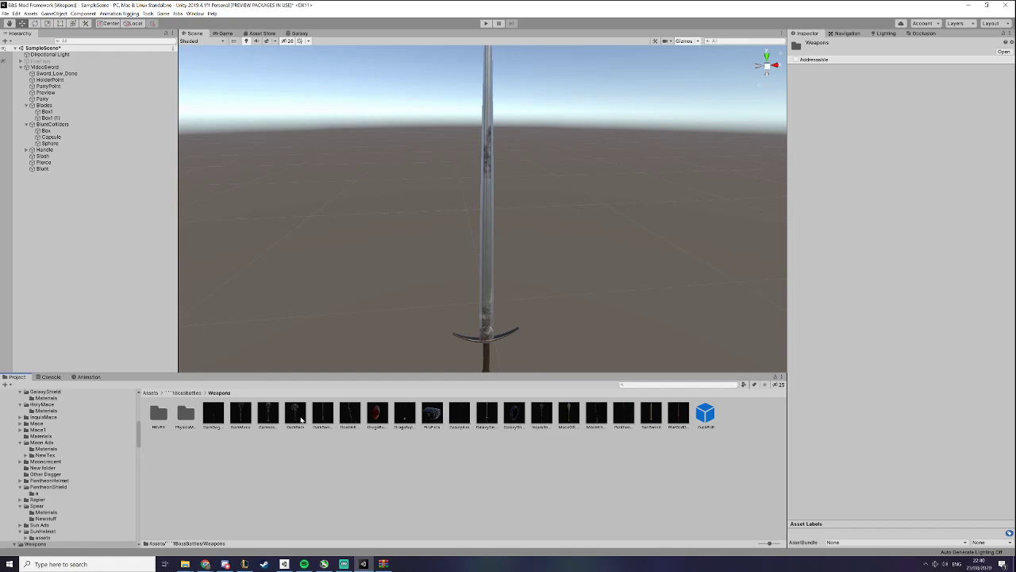
{"action": "left_click", "coordinate": [455, 416]}
{"action": "left_click_drag", "start_coordinate": [449, 411], "coordinate": [141, 297]}
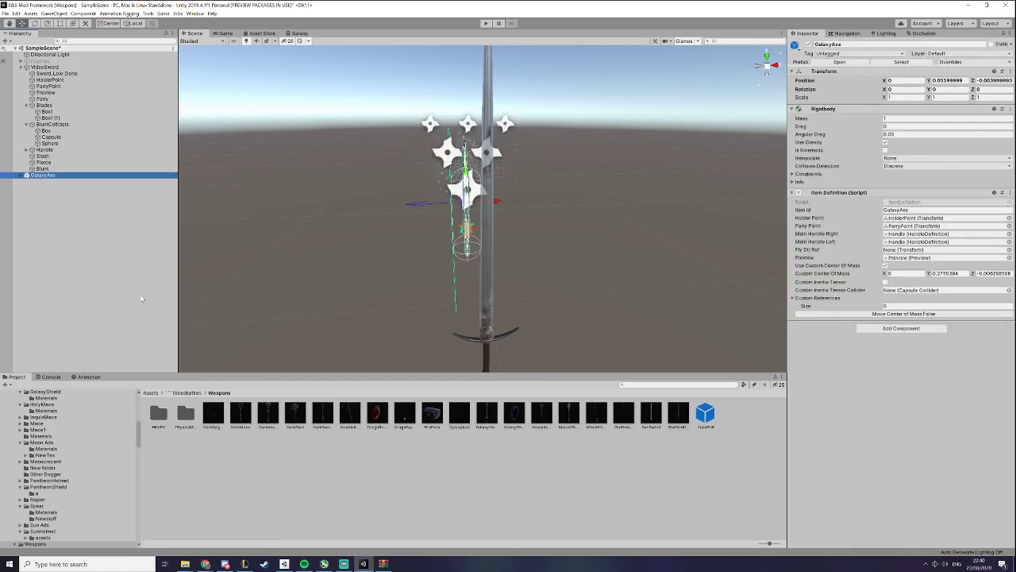
Examine the GalaxyAxe's head and the damager directions around its blade and spikes
{"action": "left_click_drag", "start_coordinate": [470, 276], "coordinate": [458, 304], "text": "alt"}
{"action": "middle_click_drag", "start_coordinate": [458, 304], "coordinate": [538, 275]}
{"action": "middle_click_drag", "start_coordinate": [458, 253], "coordinate": [492, 276]}
{"action": "scroll", "coordinate": [451, 271], "scroll_direction": "up", "scroll_amount": 3}
{"action": "scroll", "coordinate": [511, 305], "scroll_direction": "up", "scroll_amount": 3}
{"action": "left_click_drag", "start_coordinate": [477, 321], "coordinate": [470, 207], "text": "alt"}
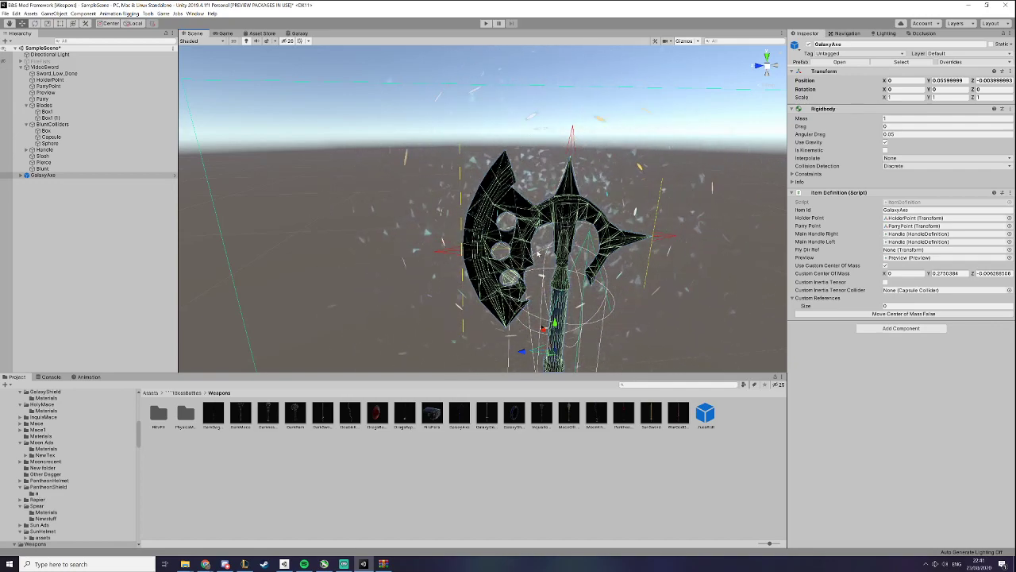
Delete the GalaxyAxe from the scene and return to a view of the whole sword
{"action": "left_click", "coordinate": [112, 176]}
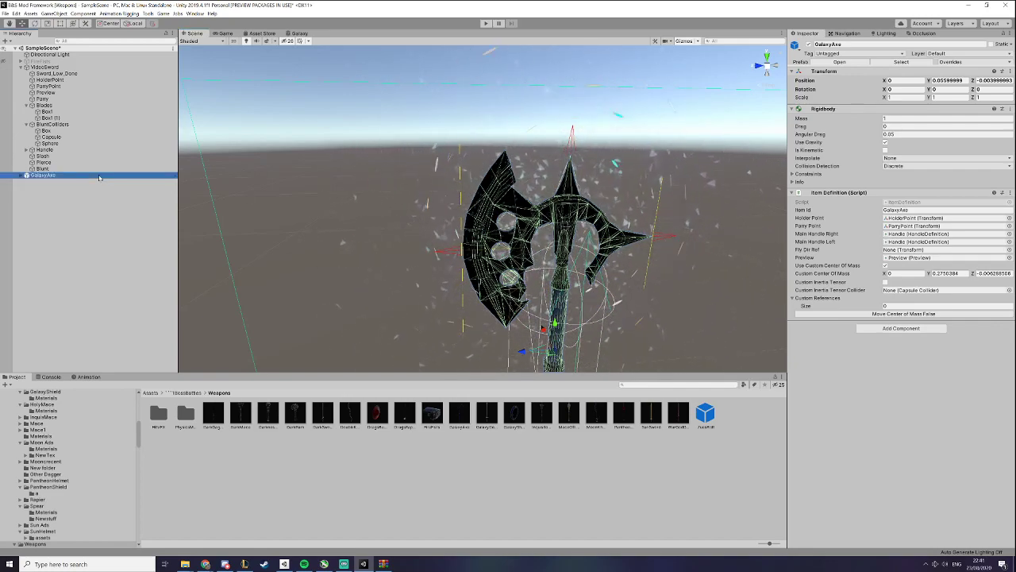
{"action": "key", "text": "Delete"}
{"action": "middle_click_drag", "start_coordinate": [596, 195], "coordinate": [361, 215]}
{"action": "left_click_drag", "start_coordinate": [360, 215], "coordinate": [267, 202], "text": "alt"}
{"action": "key", "text": "s"}
{"action": "right_click_drag", "start_coordinate": [401, 253], "coordinate": [432, 259]}
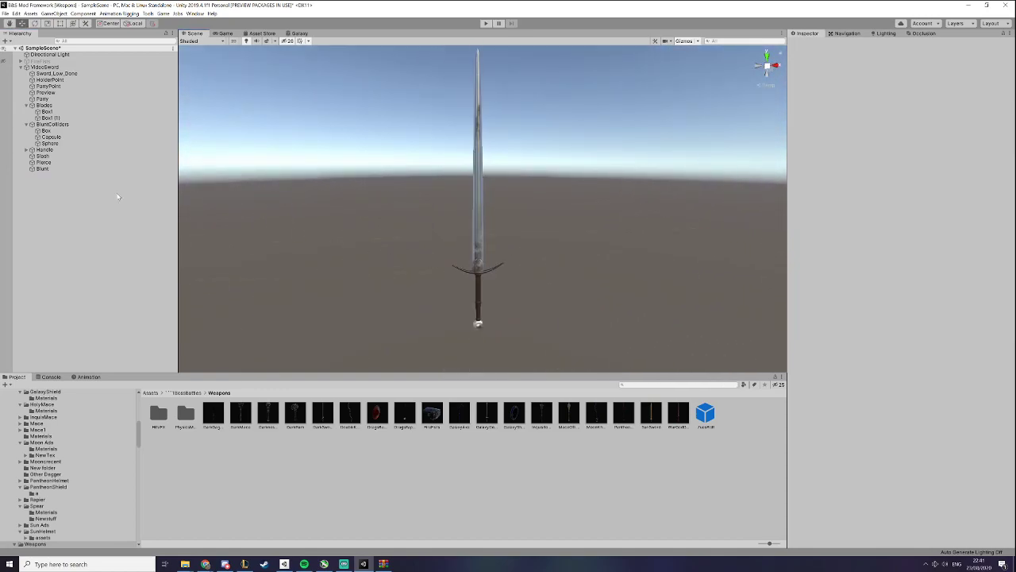
Move the Pierce object beside the sword's tip, at about X -0.082 and Y 1.057, and set its Penetration Depth to 1
{"action": "left_click", "coordinate": [53, 170]}
{"action": "left_click", "coordinate": [57, 164]}
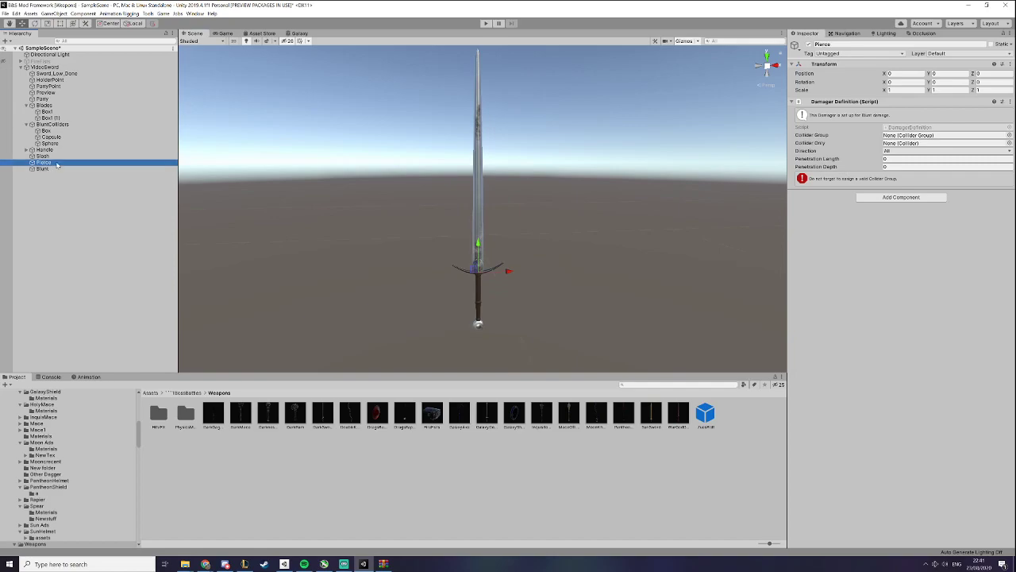
{"action": "left_click", "coordinate": [62, 157]}
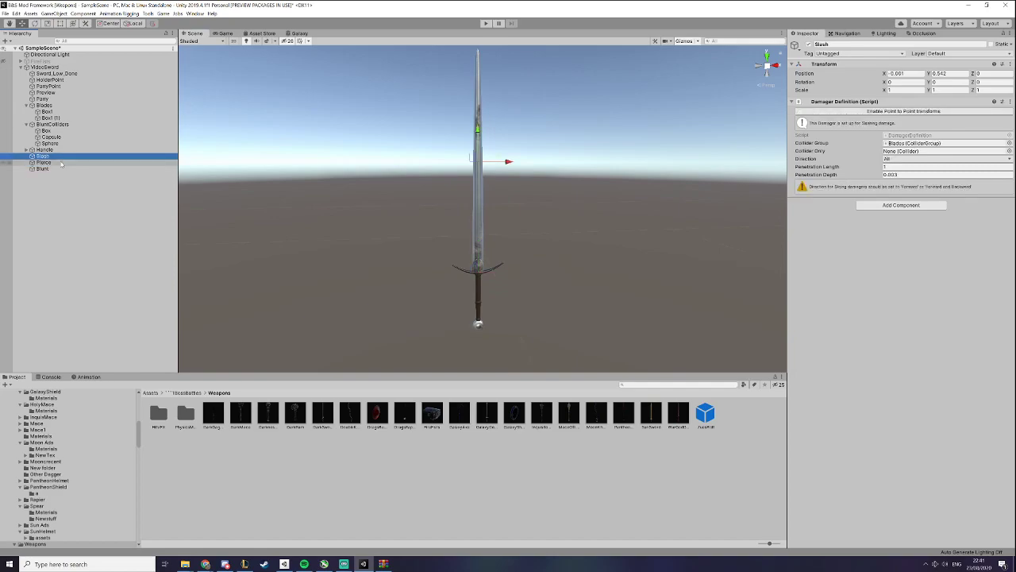
{"action": "left_click", "coordinate": [62, 164]}
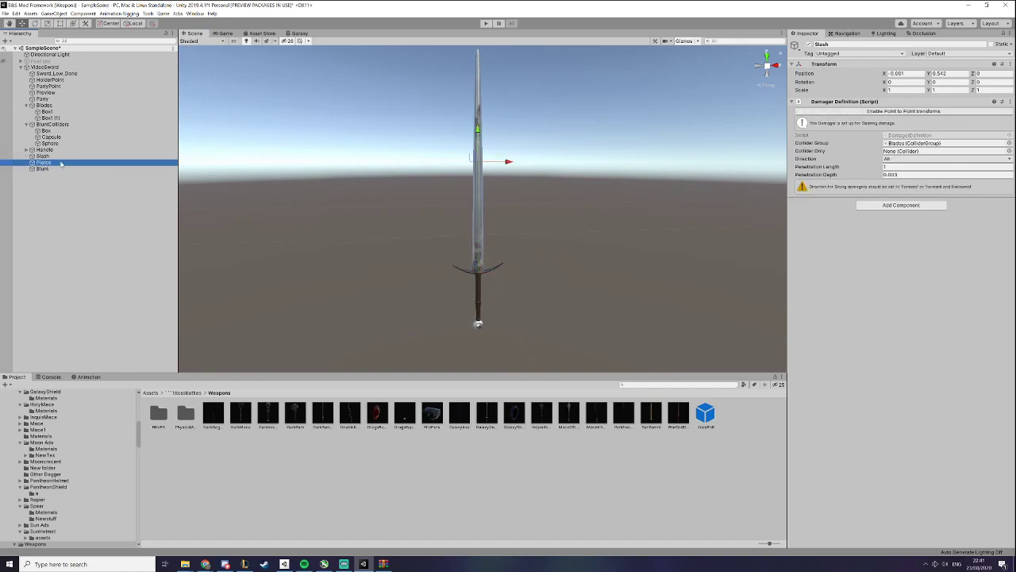
{"action": "middle_click_drag", "start_coordinate": [344, 211], "coordinate": [355, 273]}
{"action": "left_click_drag", "start_coordinate": [494, 302], "coordinate": [511, 133]}
{"action": "left_click", "coordinate": [945, 167]}
{"action": "type", "text": "1"}
{"action": "left_click_drag", "start_coordinate": [530, 116], "coordinate": [501, 112]}
Set the Pierce damager's Direction to Forward and rotate the object to -90 degrees about X, pointing along the blade
{"action": "left_click", "coordinate": [897, 151]}
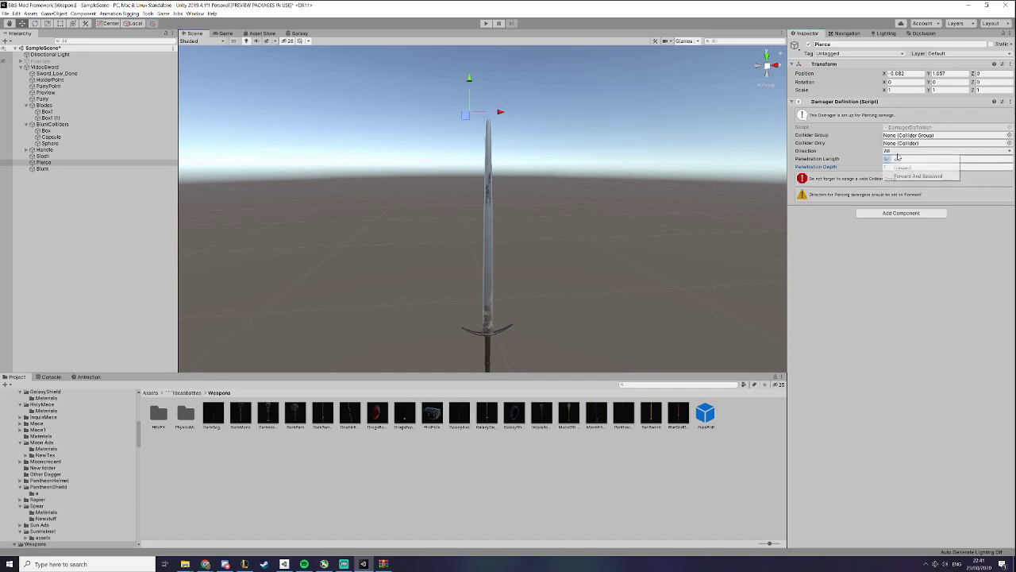
{"action": "left_click", "coordinate": [898, 166]}
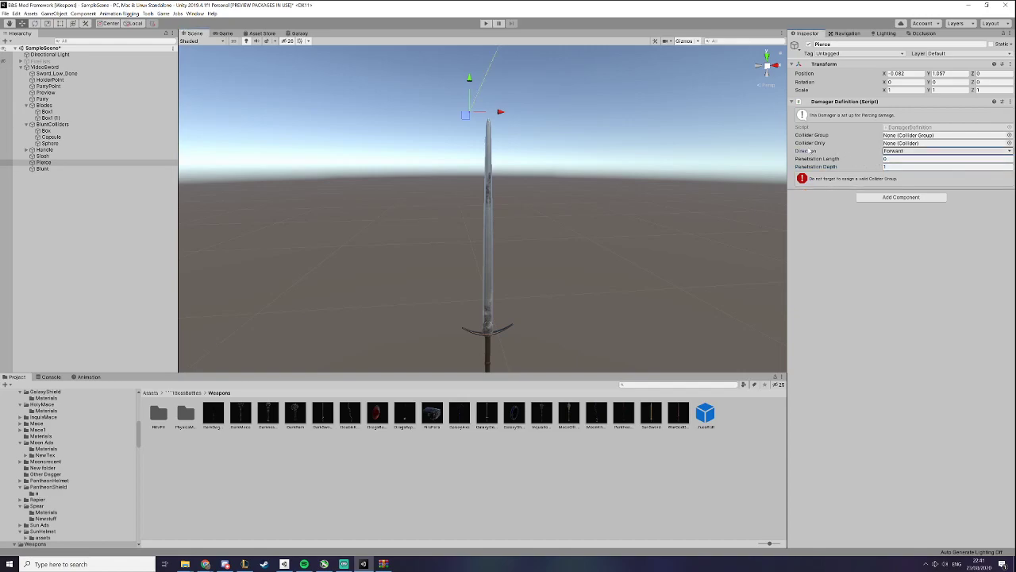
{"action": "right_click_drag", "start_coordinate": [569, 123], "coordinate": [461, 191]}
{"action": "left_click_drag", "start_coordinate": [418, 199], "coordinate": [419, 285]}
{"action": "right_click_drag", "start_coordinate": [419, 285], "coordinate": [500, 274]}
Center the Pierce object on the blade's tip, at about X 0 and Y 1.033
{"action": "key", "text": "w"}
{"action": "left_click_drag", "start_coordinate": [548, 189], "coordinate": [565, 191]}
{"action": "right_click_drag", "start_coordinate": [565, 190], "coordinate": [525, 262]}
{"action": "left_click_drag", "start_coordinate": [483, 101], "coordinate": [503, 249]}
Set the Pierce damager's Penetration Depth to 0.91 so it covers the blade's length
{"action": "scroll", "coordinate": [524, 270], "scroll_direction": "down", "scroll_amount": 5}
{"action": "left_click_drag", "start_coordinate": [826, 167], "coordinate": [822, 167]}
{"action": "scroll", "coordinate": [409, 176], "scroll_direction": "up", "scroll_amount": 5}
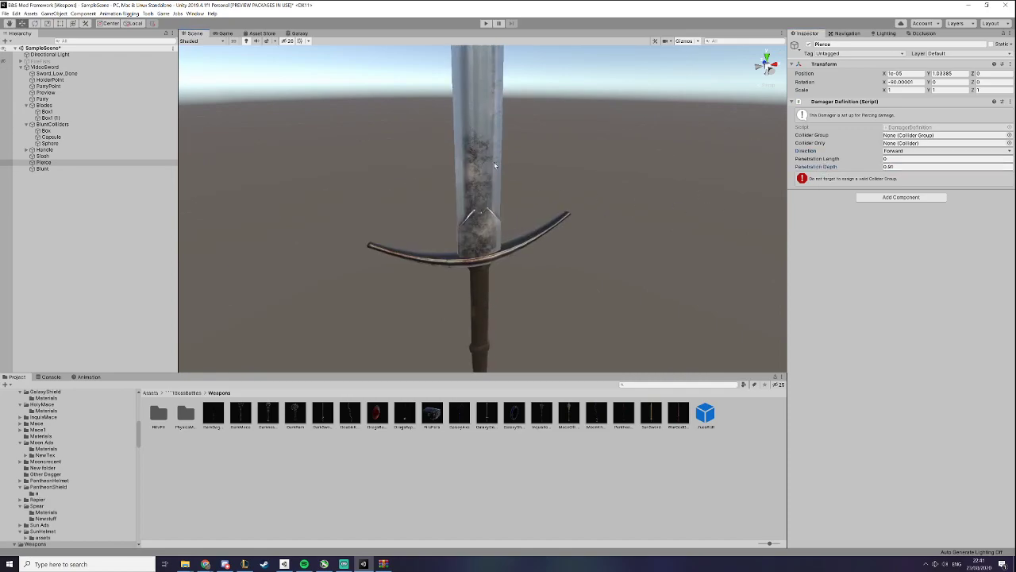
{"action": "scroll", "coordinate": [503, 199], "scroll_direction": "down", "scroll_amount": 5}
{"action": "middle_click_drag", "start_coordinate": [415, 200], "coordinate": [405, 245]}
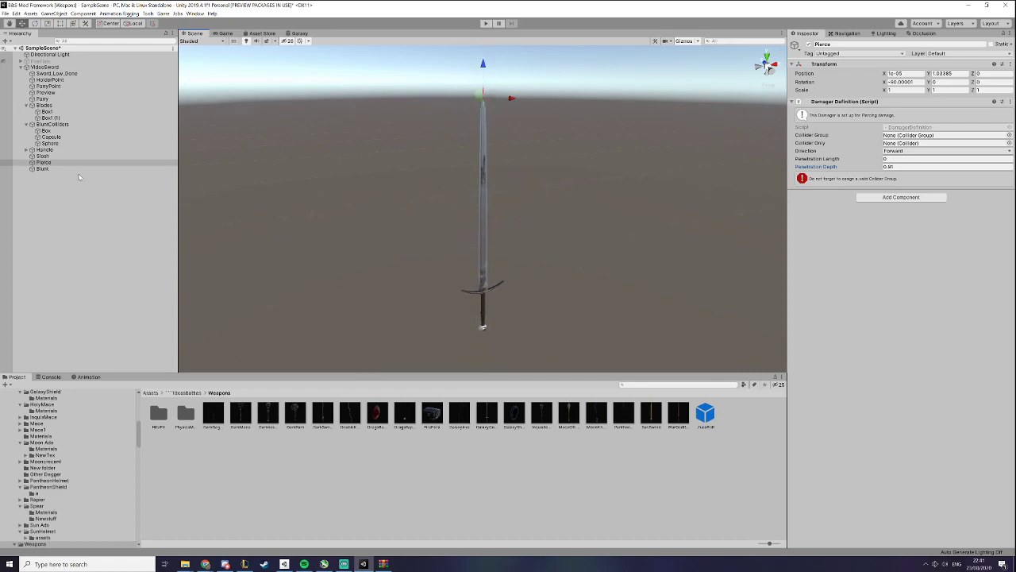
Assign the Blades collider group to the Pierce damager
{"action": "left_click", "coordinate": [48, 168]}
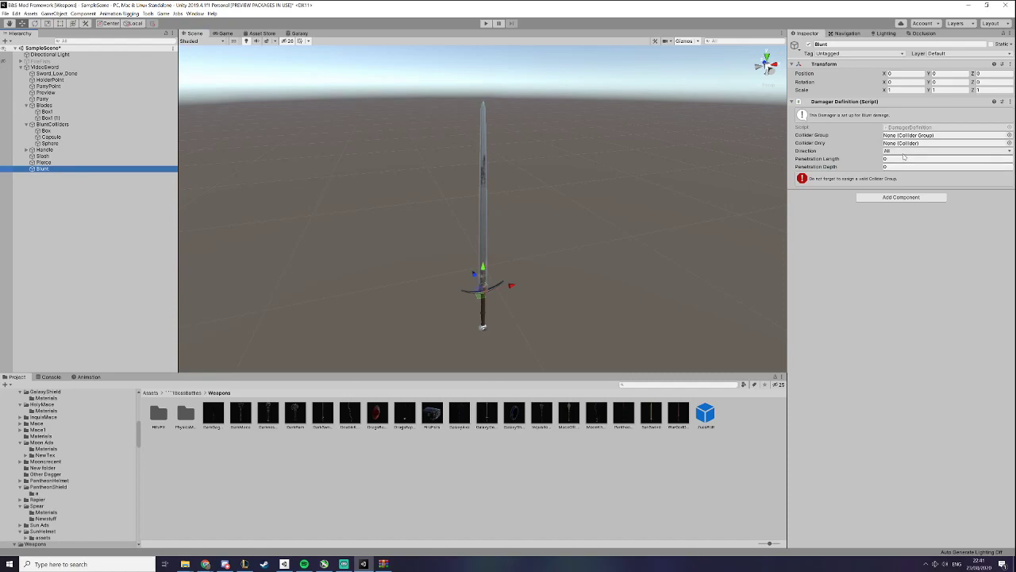
{"action": "left_click", "coordinate": [43, 162]}
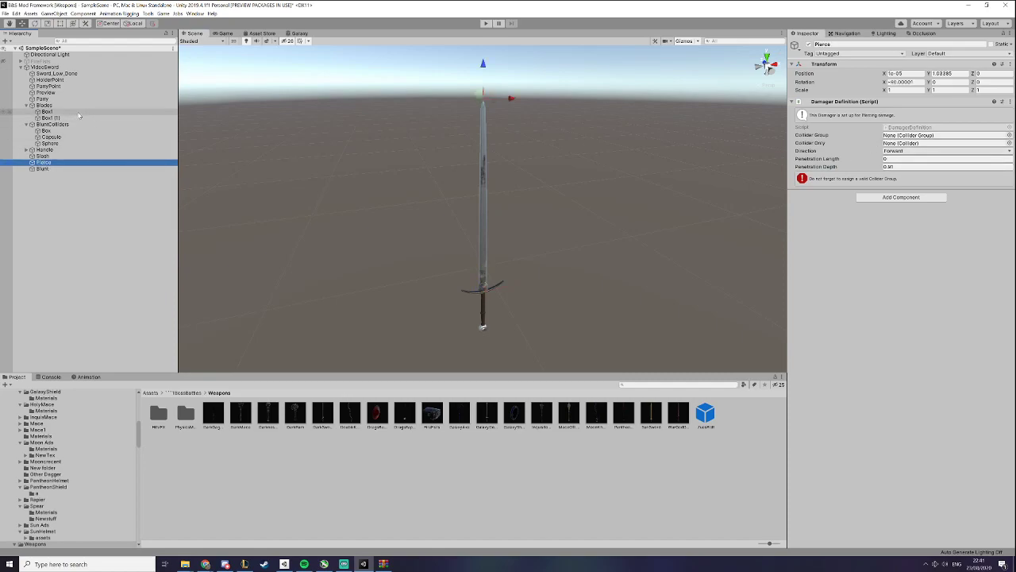
{"action": "left_click", "coordinate": [939, 136]}
{"action": "left_click_drag", "start_coordinate": [938, 136], "coordinate": [938, 136]}
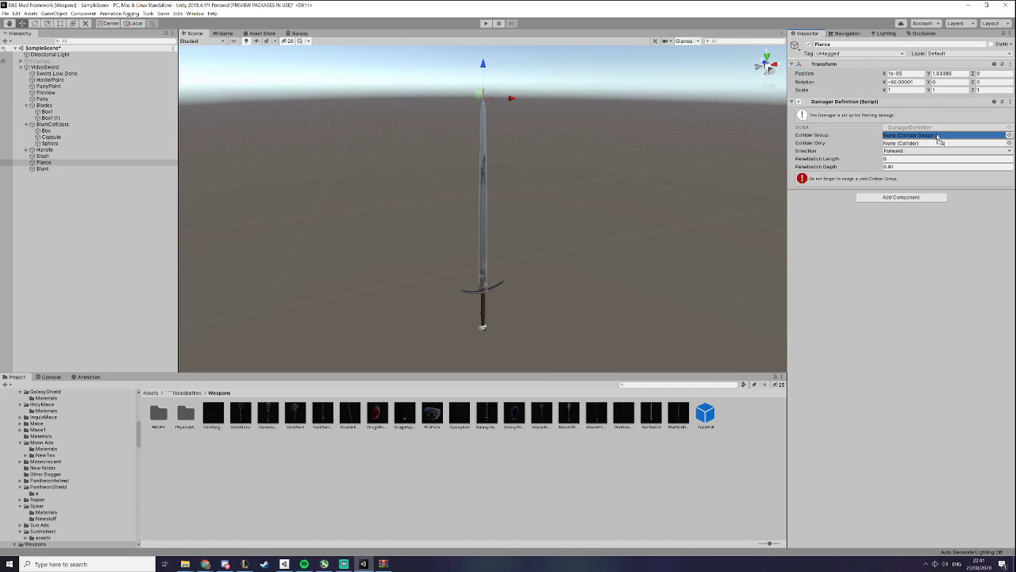
Assign the BluntColliders collider group to the Blunt damager
{"action": "left_click", "coordinate": [102, 167]}
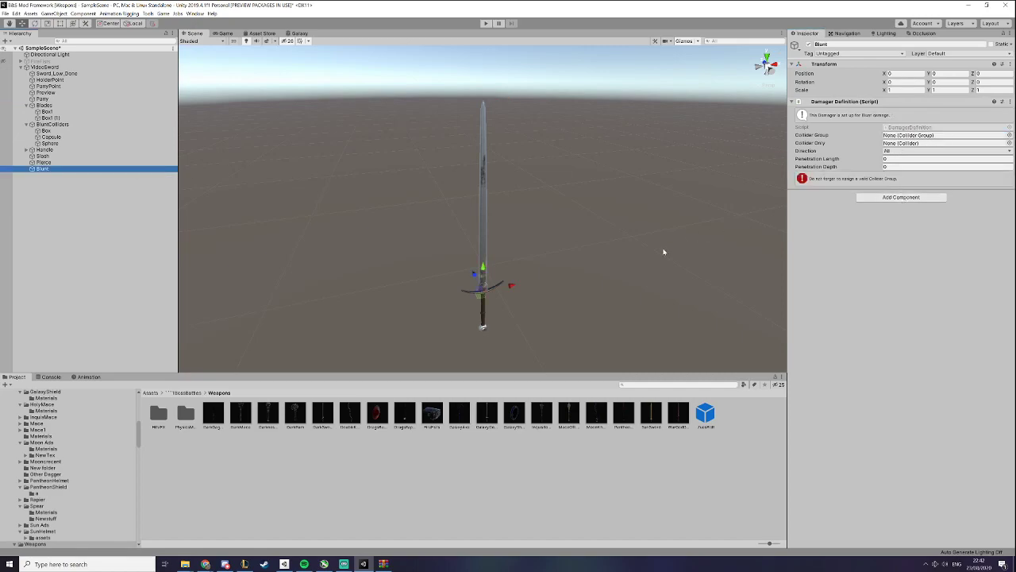
{"action": "left_click_drag", "start_coordinate": [512, 308], "coordinate": [508, 286], "text": "alt"}
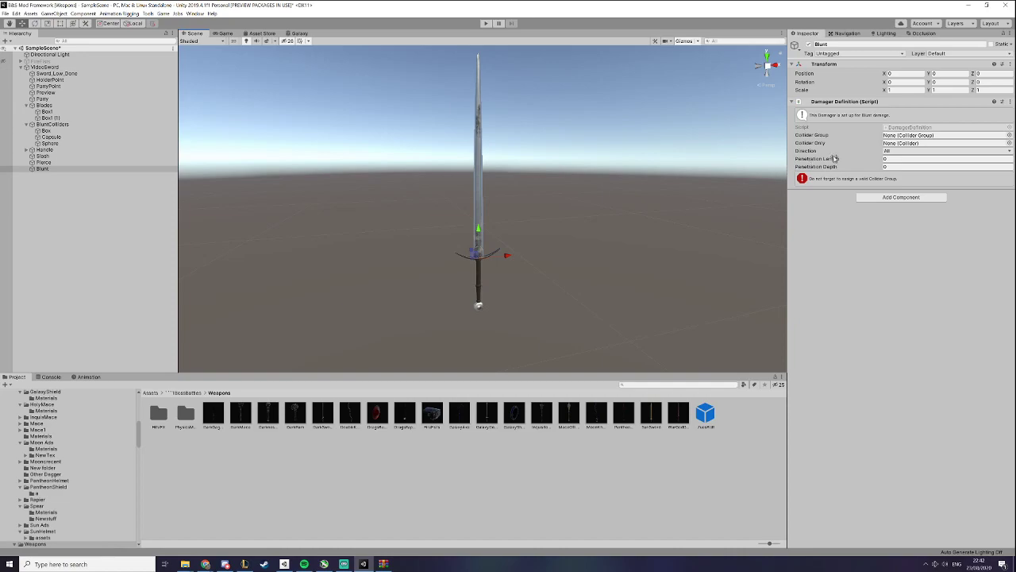
{"action": "left_click", "coordinate": [76, 125]}
{"action": "left_click_drag", "start_coordinate": [76, 125], "coordinate": [911, 137]}
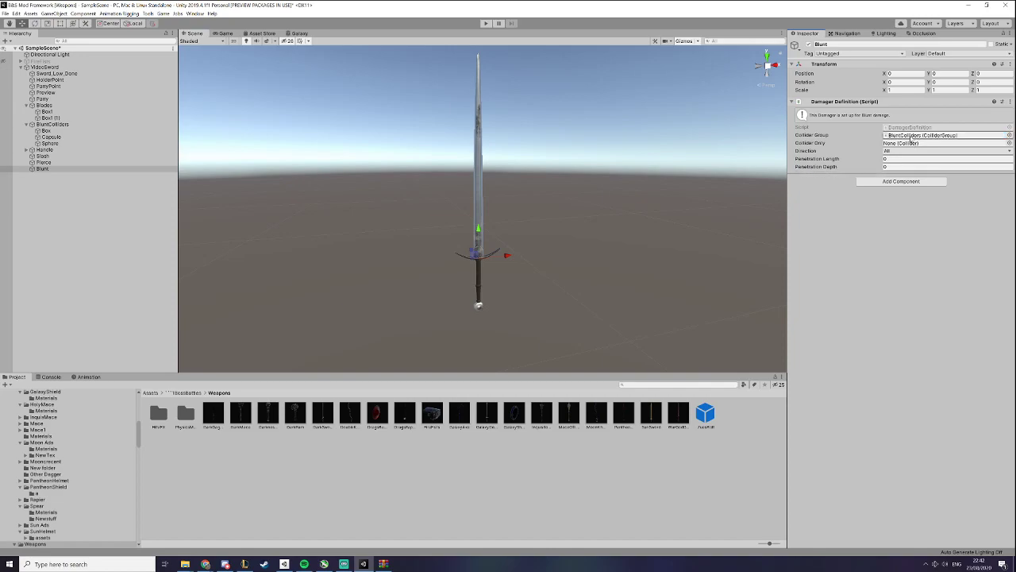
Create an empty child object named Whoosh under VideoSword
{"action": "left_click", "coordinate": [80, 67]}
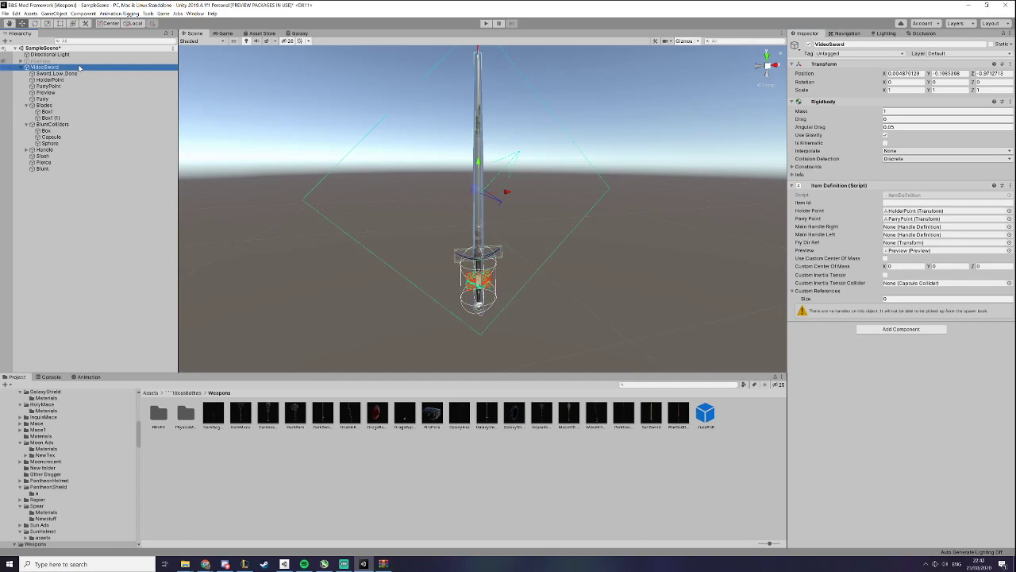
{"action": "right_click", "coordinate": [80, 68]}
{"action": "left_click", "coordinate": [108, 124]}
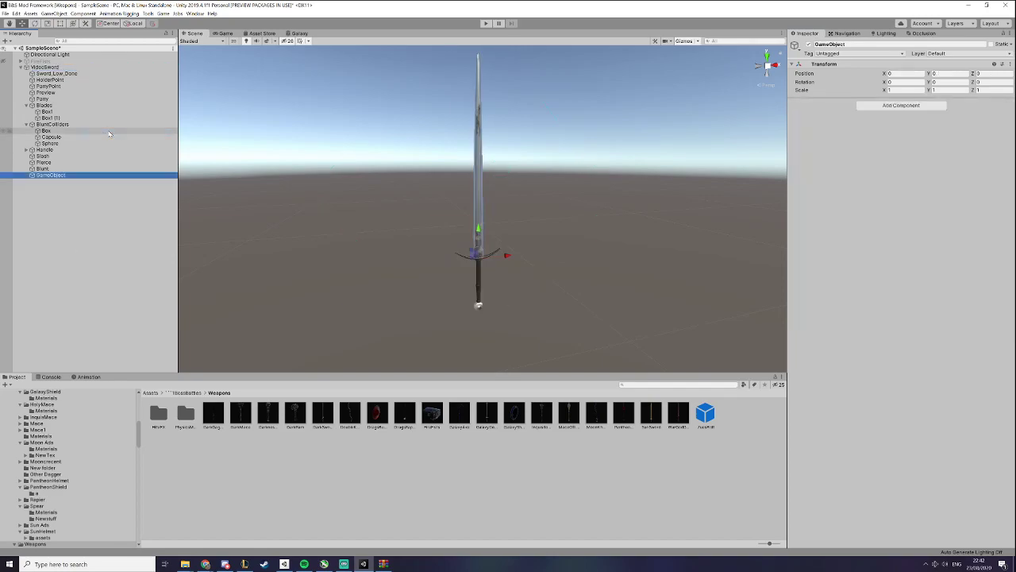
{"action": "type", "text": "Whoosh"}
{"action": "key", "text": "Return"}
Raise the Whoosh object near the blade's tip, at about Y 0.926, and add a Whoosh Point component to it
{"action": "middle_click_drag", "start_coordinate": [491, 217], "coordinate": [493, 230]}
{"action": "left_click_drag", "start_coordinate": [481, 252], "coordinate": [481, 69]}
{"action": "left_click", "coordinate": [884, 108]}
{"action": "type", "text": "whoo"}
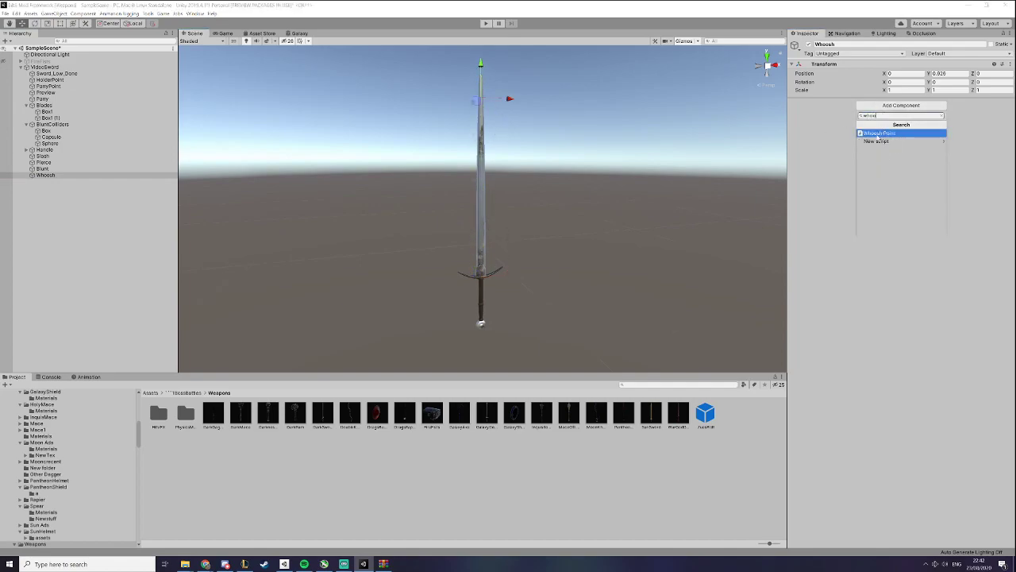
{"action": "left_click", "coordinate": [879, 133]}
{"action": "left_click_drag", "start_coordinate": [498, 106], "coordinate": [491, 149], "text": "alt"}
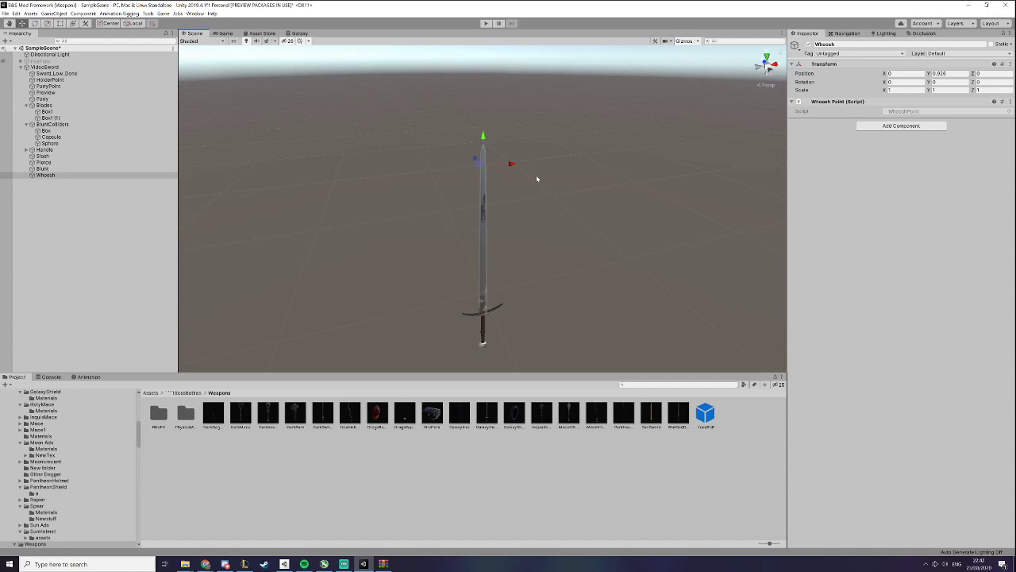
Set the Item Id in VideoSword's Item Definition to VideoSword
{"action": "left_click", "coordinate": [45, 67]}
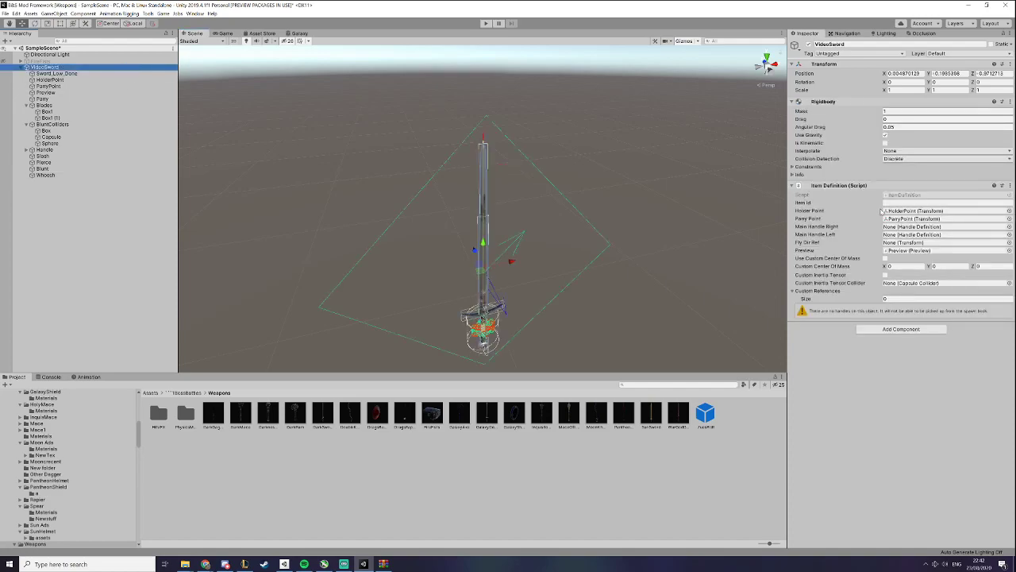
{"action": "left_click", "coordinate": [913, 202]}
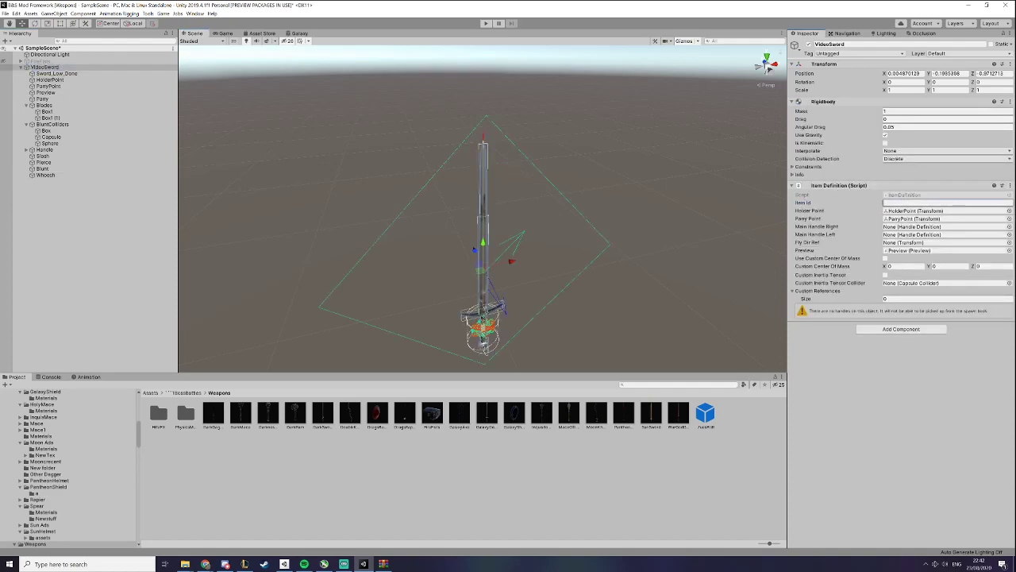
{"action": "type", "text": "VideoSword"}
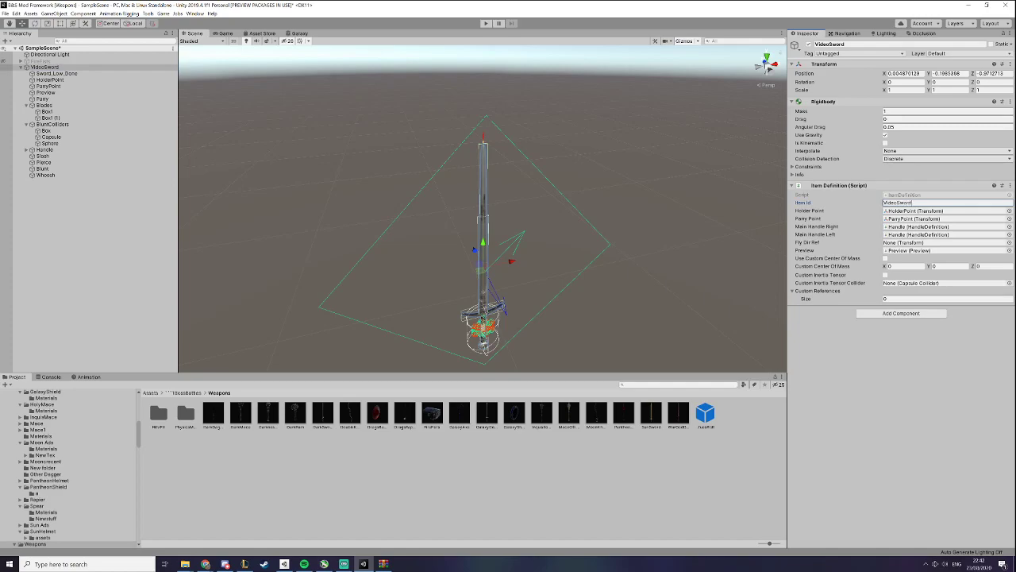
Create an empty child object named FlyRef under VideoSword for the fly direction reference
{"action": "left_click", "coordinate": [804, 245]}
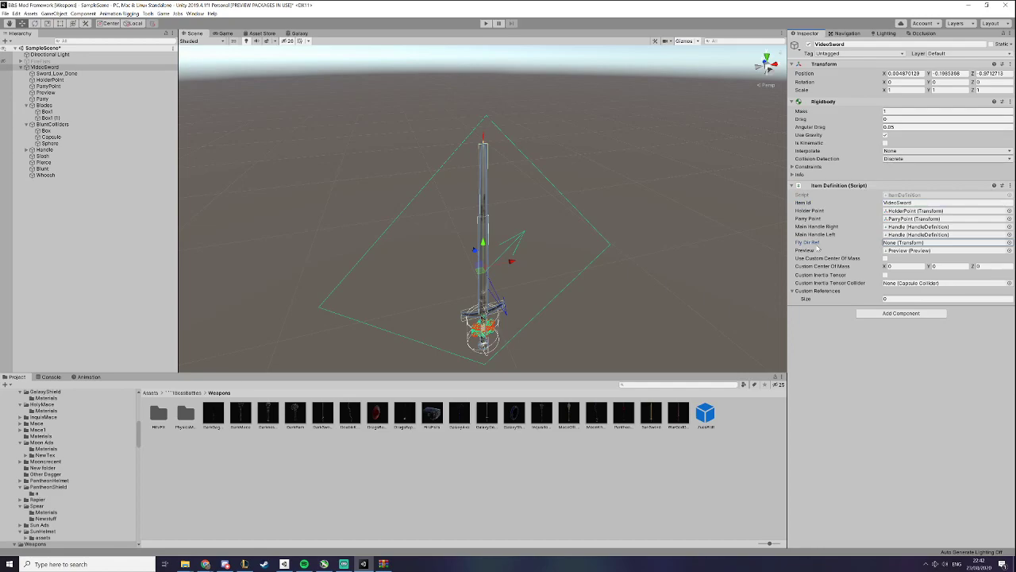
{"action": "right_click", "coordinate": [112, 70]}
{"action": "left_click", "coordinate": [154, 138]}
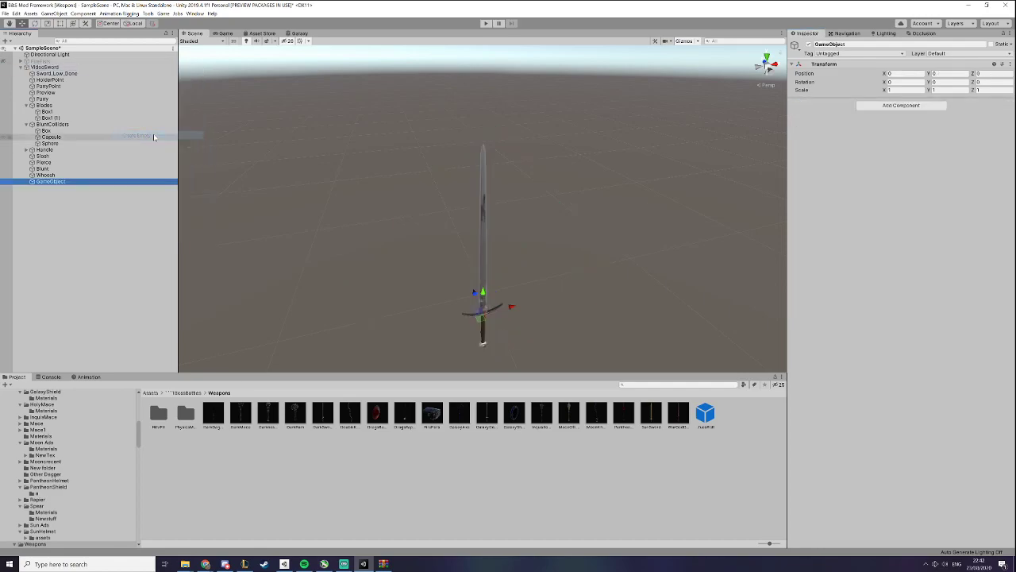
{"action": "type", "text": "FlyR"}
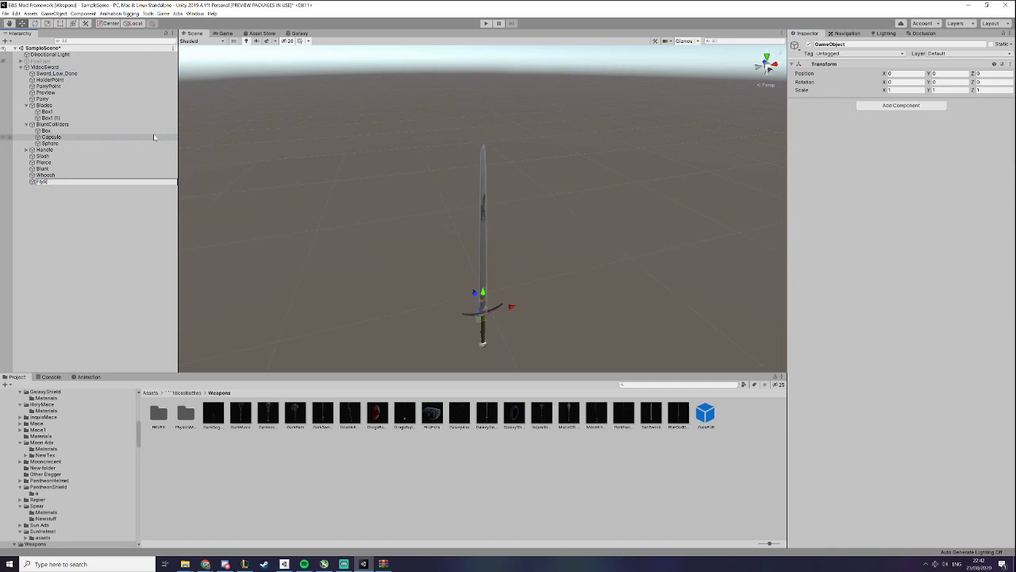
{"action": "type", "text": "efs"}
{"action": "key", "text": "Return"}
{"action": "key", "text": "F2"}
{"action": "key", "text": "Right"}
{"action": "key", "text": "BackSpace"}
{"action": "key", "text": "Return"}
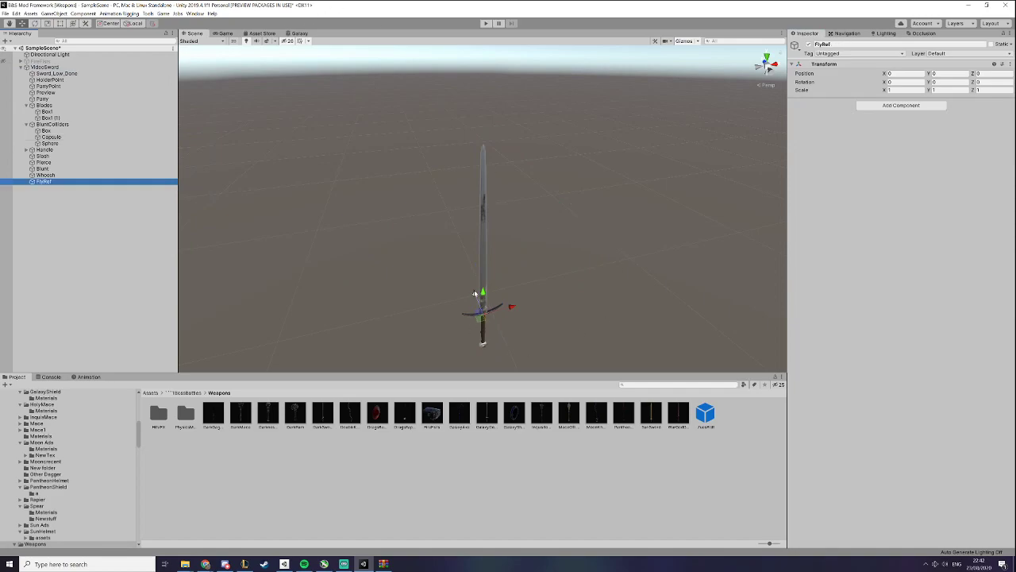
Rotate FlyRef to -90 degrees about X and move it up the blade to about Y 0.847
{"action": "key", "text": "e"}
{"action": "left_click_drag", "start_coordinate": [484, 298], "coordinate": [492, 193]}
{"action": "key", "text": "w"}
{"action": "key", "text": "ctrl+z"}
{"action": "key", "text": "e"}
{"action": "left_click_drag", "start_coordinate": [489, 304], "coordinate": [495, 215], "text": "ctrl"}
{"action": "key", "text": "w"}
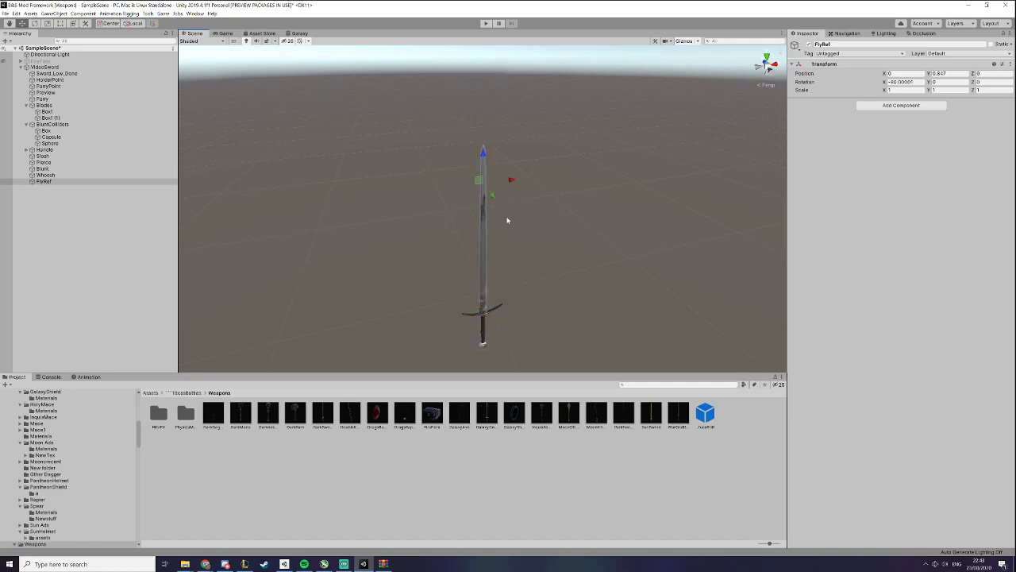
Assign the FlyRef object as the Fly Dir Ref in VideoSword's Item Definition
{"action": "left_click", "coordinate": [44, 66]}
{"action": "left_click_drag", "start_coordinate": [43, 181], "coordinate": [957, 245]}
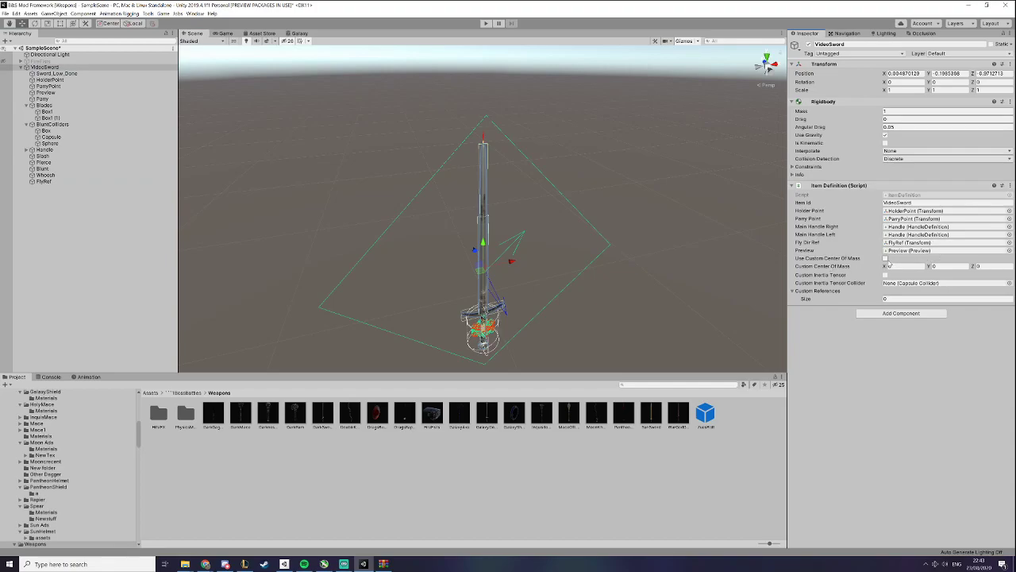
Examine the sword's blade, guard and handle colliders together with the reference gizmos from several angles
{"action": "middle_click_drag", "start_coordinate": [577, 263], "coordinate": [571, 208]}
{"action": "scroll", "coordinate": [469, 227], "scroll_direction": "up", "scroll_amount": 8}
{"action": "left_click_drag", "start_coordinate": [712, 238], "coordinate": [475, 206], "text": "alt"}
{"action": "scroll", "coordinate": [500, 255], "scroll_direction": "down", "scroll_amount": 8}
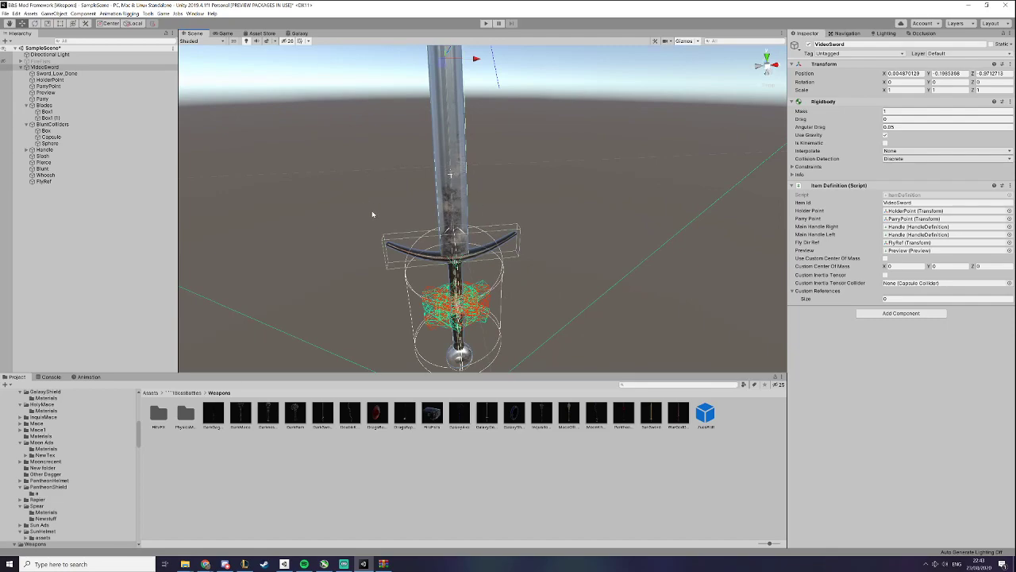
{"action": "scroll", "coordinate": [421, 261], "scroll_direction": "down", "scroll_amount": 6}
{"action": "left_click_drag", "start_coordinate": [422, 261], "coordinate": [428, 284], "text": "alt"}
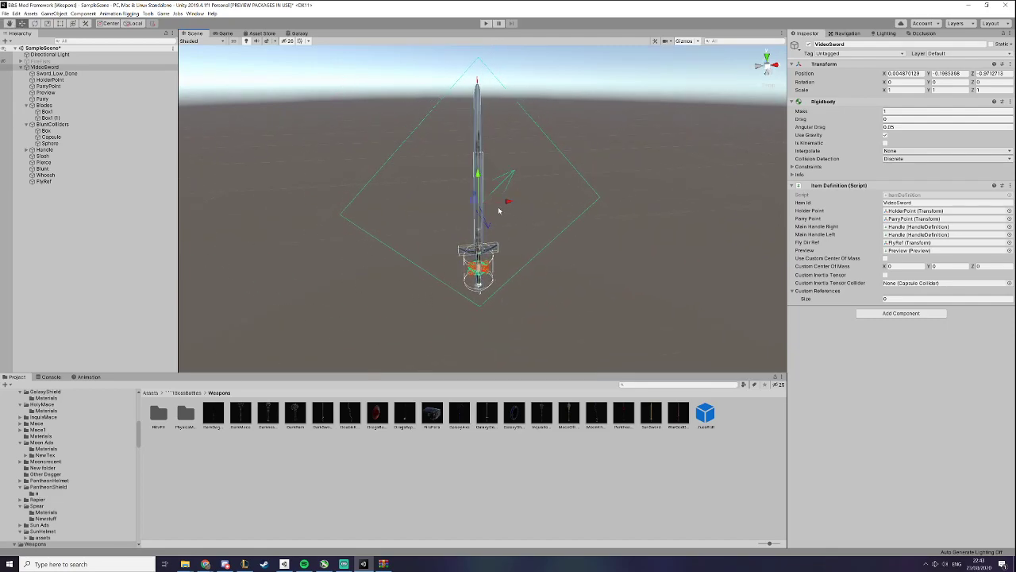
{"action": "scroll", "coordinate": [499, 211], "scroll_direction": "up", "scroll_amount": 3}
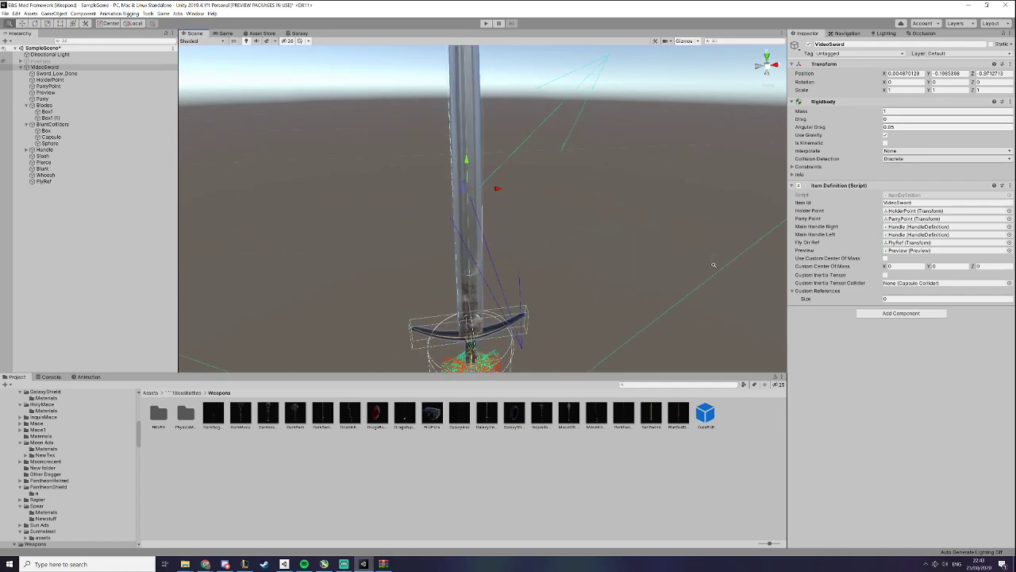
{"action": "scroll", "coordinate": [592, 274], "scroll_direction": "up", "scroll_amount": 2}
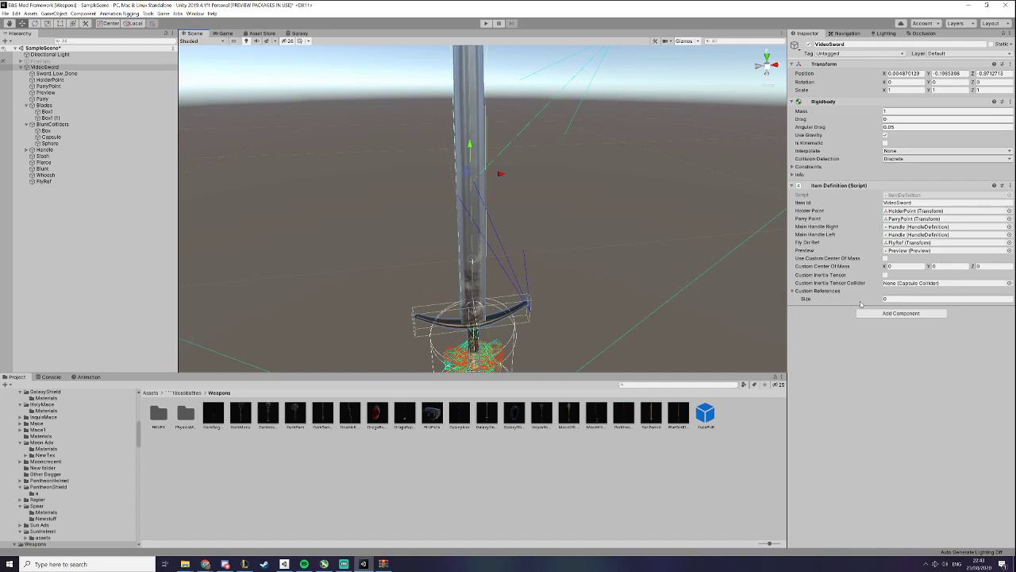
Try adding one Custom References entry in VideoSword's Item Definition, and restore the size to 0
{"action": "left_click", "coordinate": [893, 298]}
{"action": "type", "text": "1"}
{"action": "key", "text": "Return"}
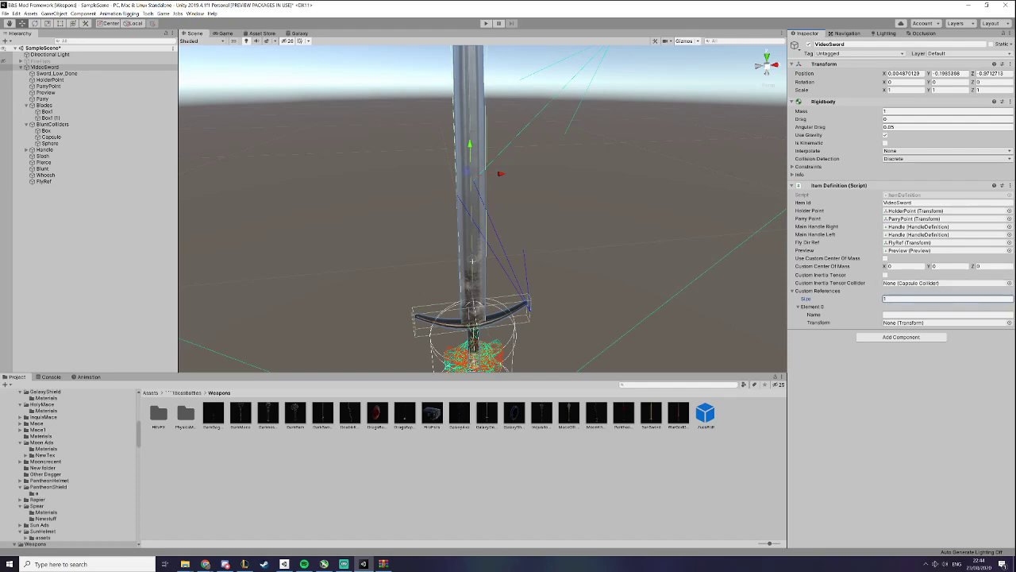
{"action": "left_click", "coordinate": [935, 313]}
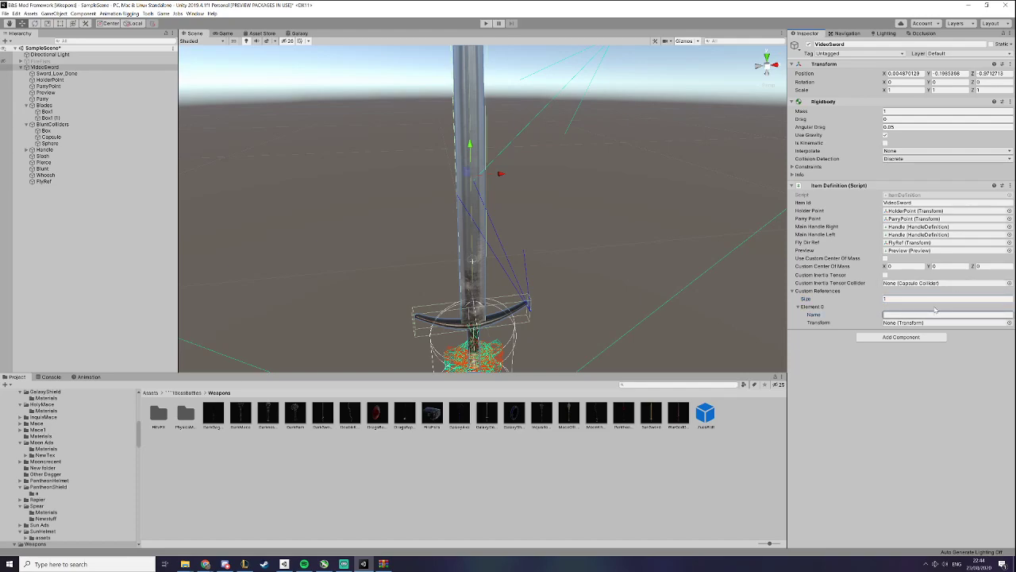
{"action": "left_click", "coordinate": [920, 299]}
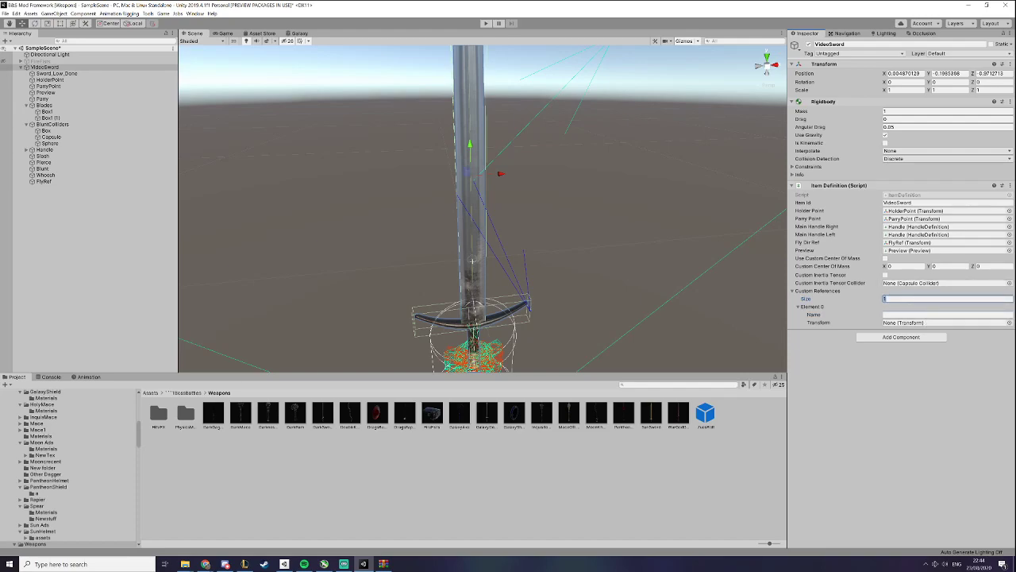
{"action": "key", "text": "Return"}
{"action": "left_click", "coordinate": [916, 338]}
Collapse the SDK folder in the project assets and open the VideoSword folder
{"action": "scroll", "coordinate": [540, 227], "scroll_direction": "down", "scroll_amount": 5, "text": "alt"}
{"action": "left_click_drag", "start_coordinate": [540, 228], "coordinate": [524, 255], "text": "alt"}
{"action": "scroll", "coordinate": [42, 450], "scroll_direction": "down", "scroll_amount": 15}
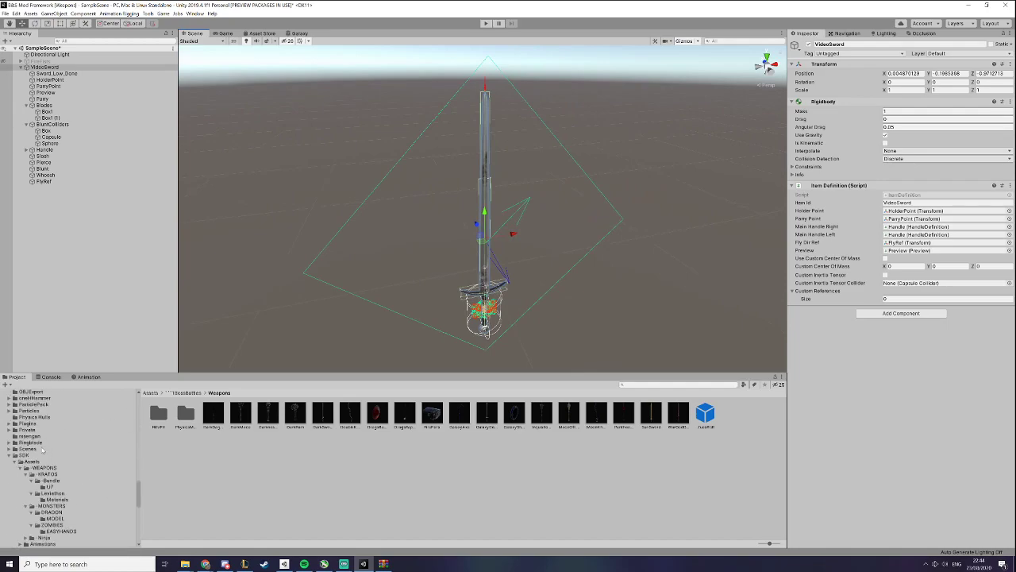
{"action": "left_click", "coordinate": [10, 455]}
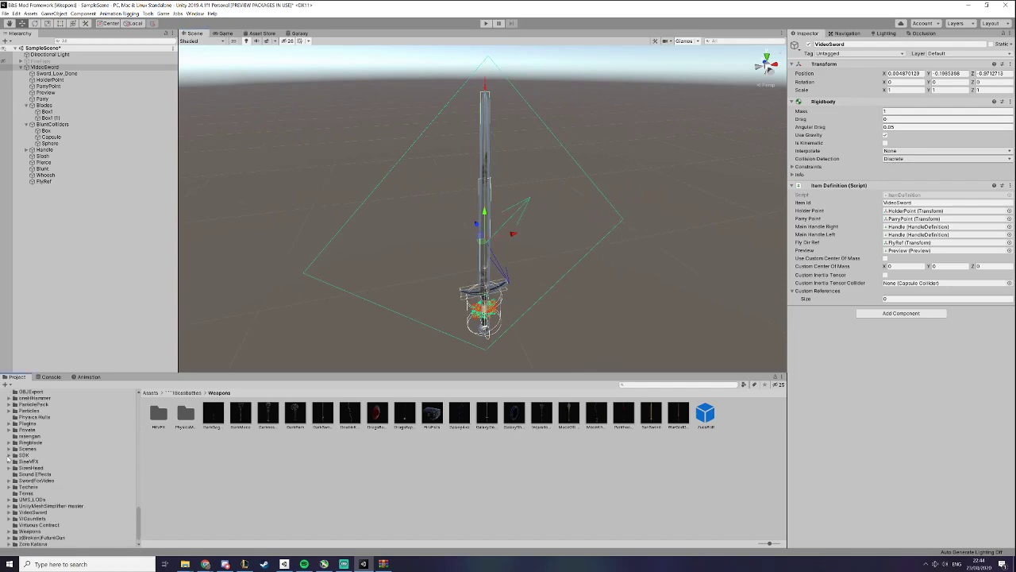
{"action": "left_click", "coordinate": [46, 512]}
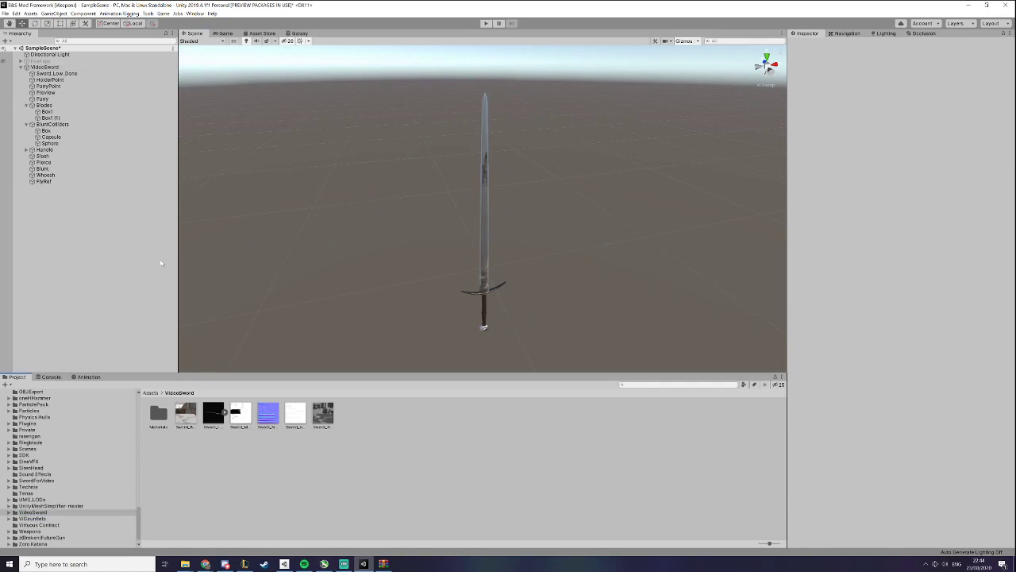
Save VideoSword as a prefab in the VideoSword asset folder and completely unpack the scene object
{"action": "left_click", "coordinate": [65, 68]}
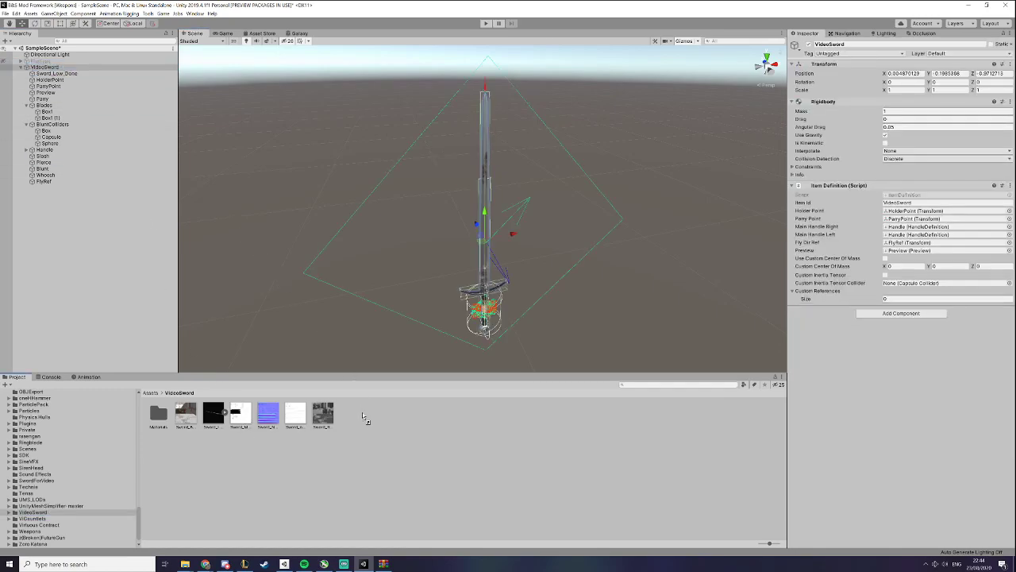
{"action": "left_click_drag", "start_coordinate": [363, 415], "coordinate": [377, 431]}
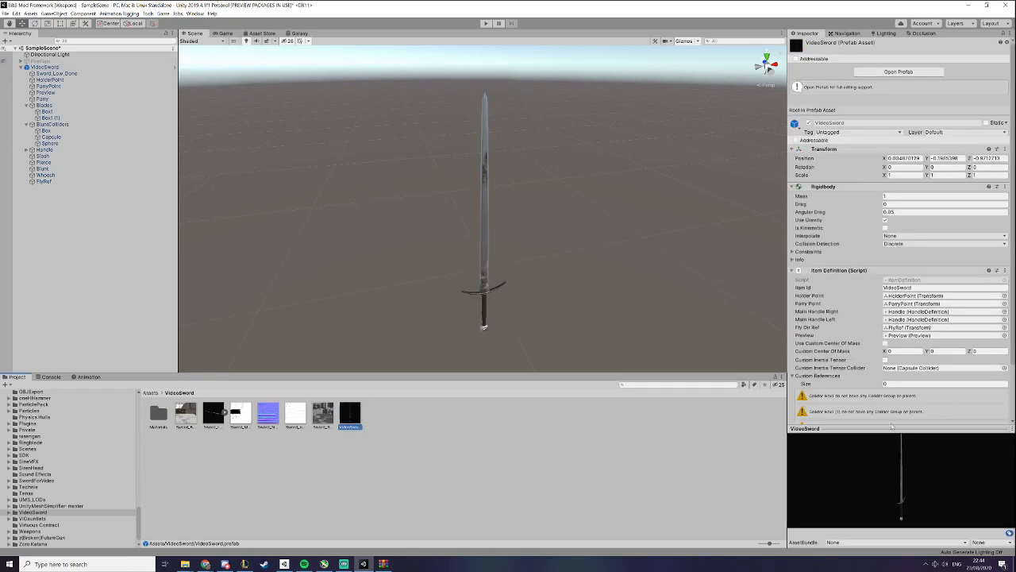
{"action": "scroll", "coordinate": [931, 378], "scroll_direction": "down", "scroll_amount": 3}
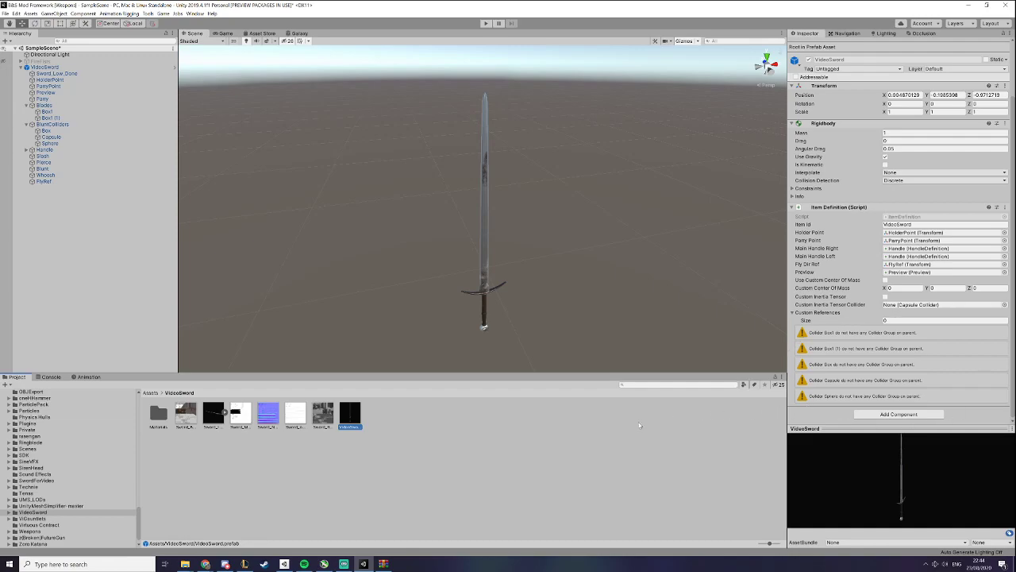
{"action": "left_click", "coordinate": [451, 429]}
{"action": "left_click", "coordinate": [344, 419]}
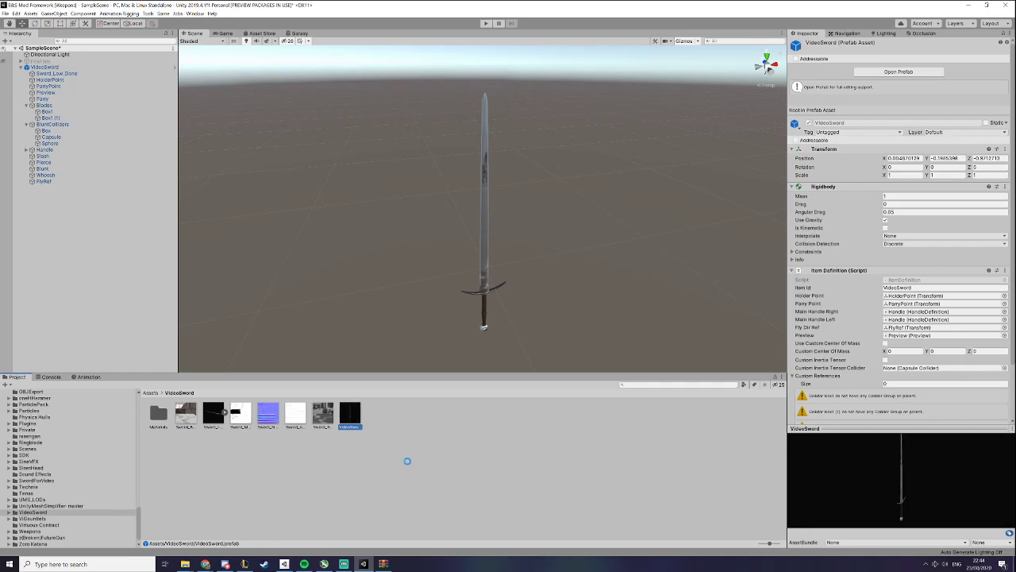
{"action": "left_click", "coordinate": [361, 470]}
{"action": "right_click", "coordinate": [44, 67]}
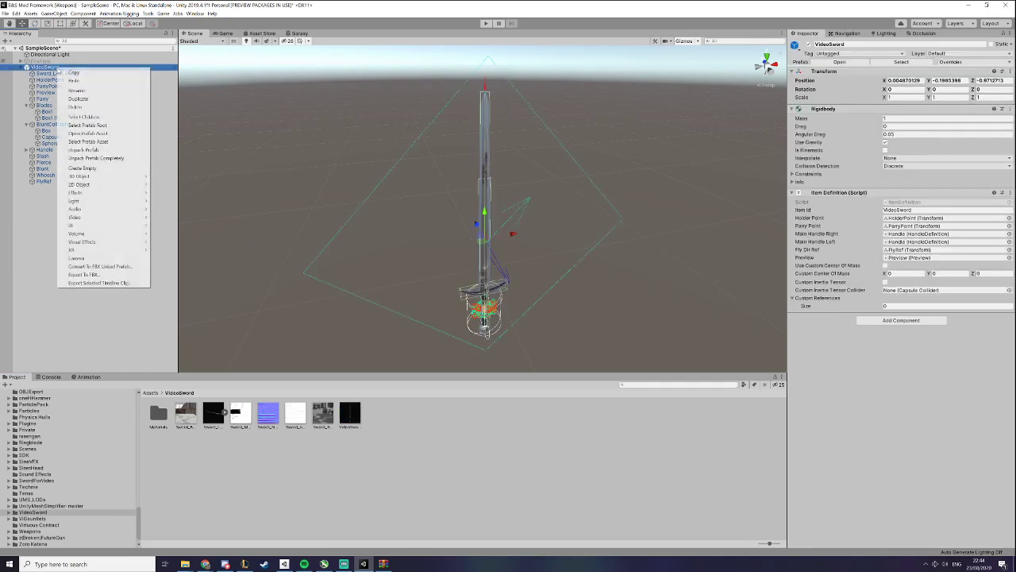
{"action": "left_click", "coordinate": [101, 159]}
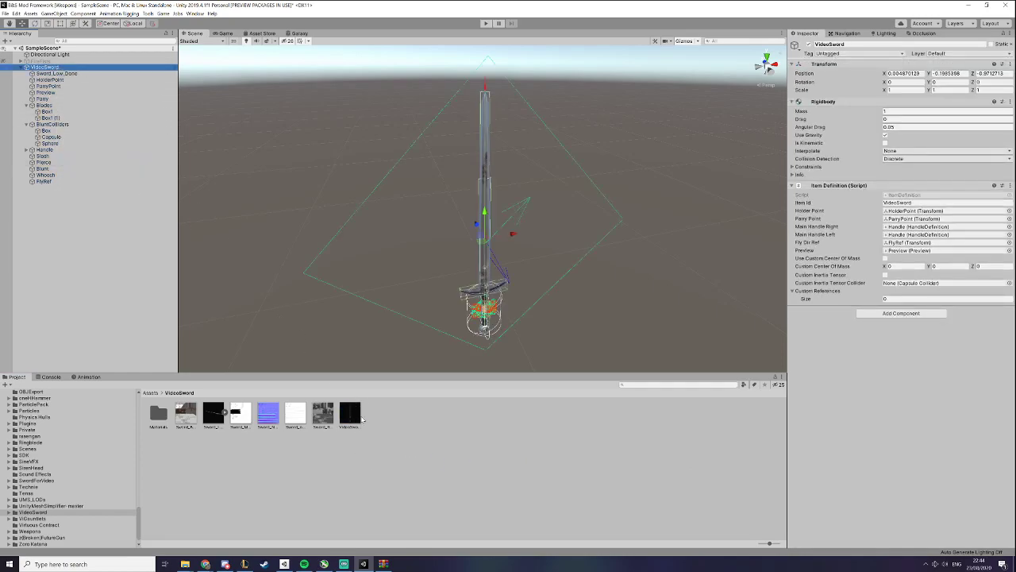
Try to assign a new asset bundle to the VideoSword prefab
{"action": "left_click", "coordinate": [359, 417]}
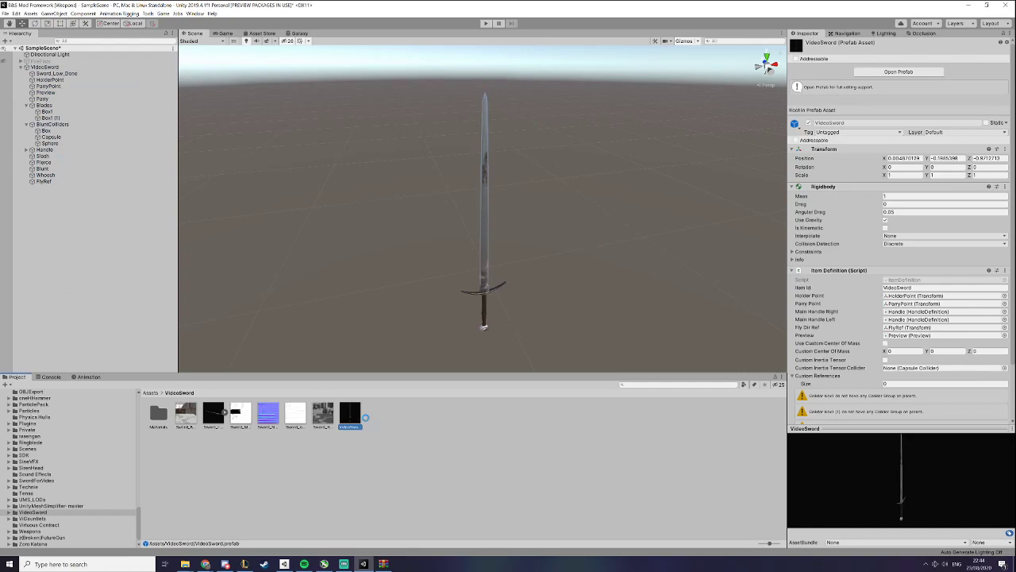
{"action": "left_click", "coordinate": [846, 543]}
{"action": "left_click", "coordinate": [846, 543]}
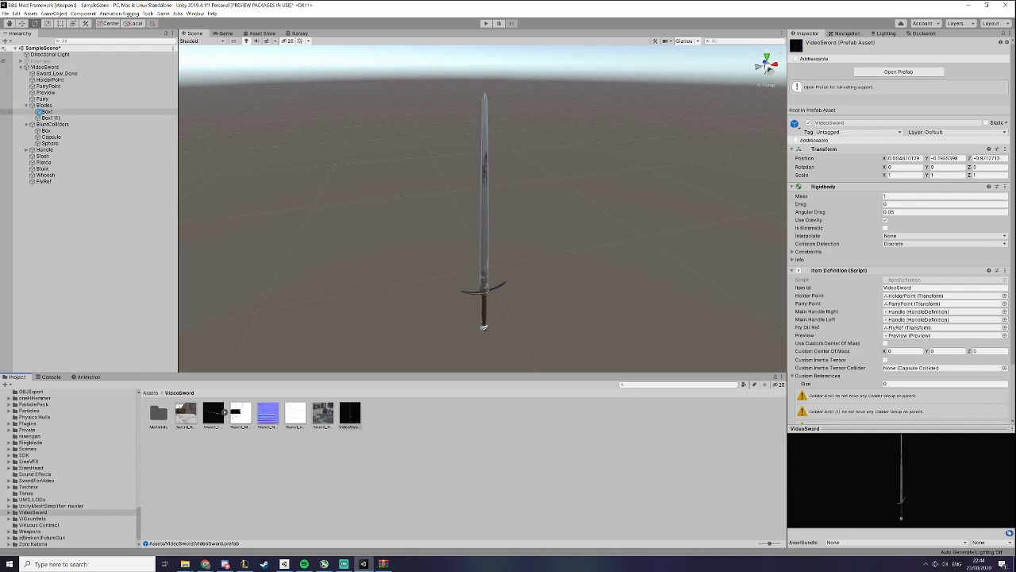
{"action": "left_click", "coordinate": [303, 425]}
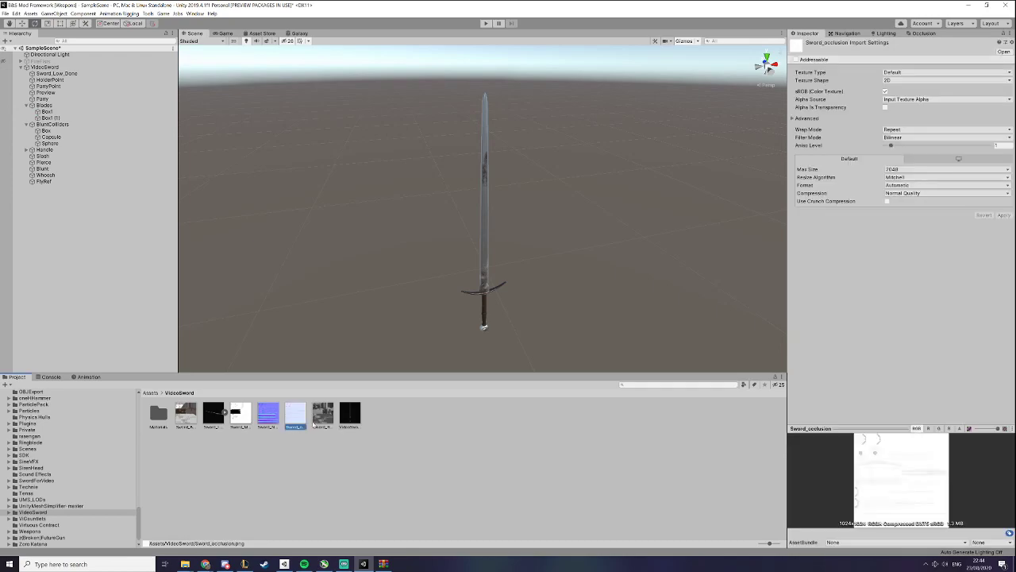
{"action": "left_click", "coordinate": [498, 7]}
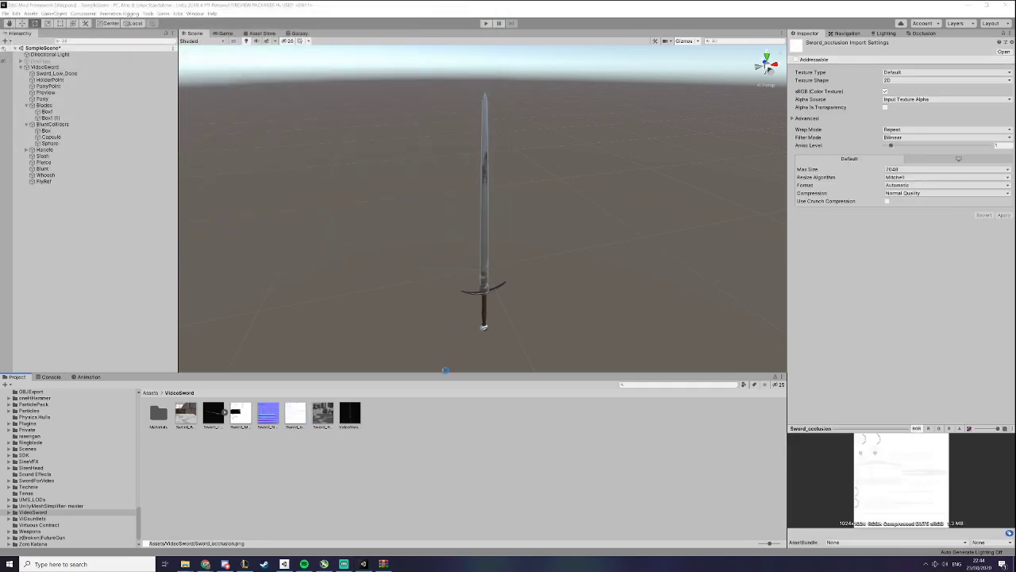
Delete the VideoSword prefab from the VideoSword asset folder
{"action": "left_click", "coordinate": [351, 413]}
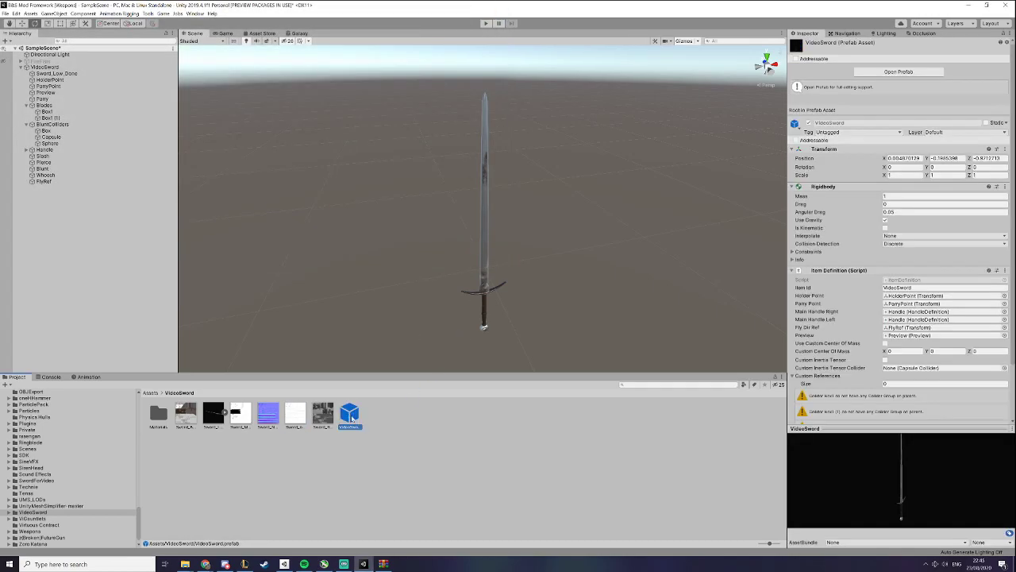
{"action": "right_click", "coordinate": [350, 413]}
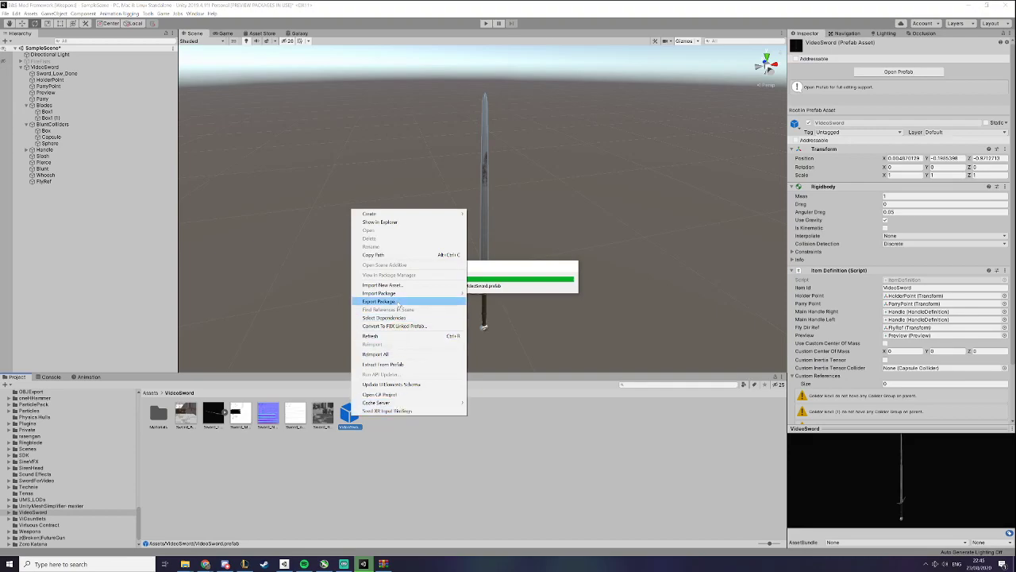
{"action": "left_click", "coordinate": [470, 460]}
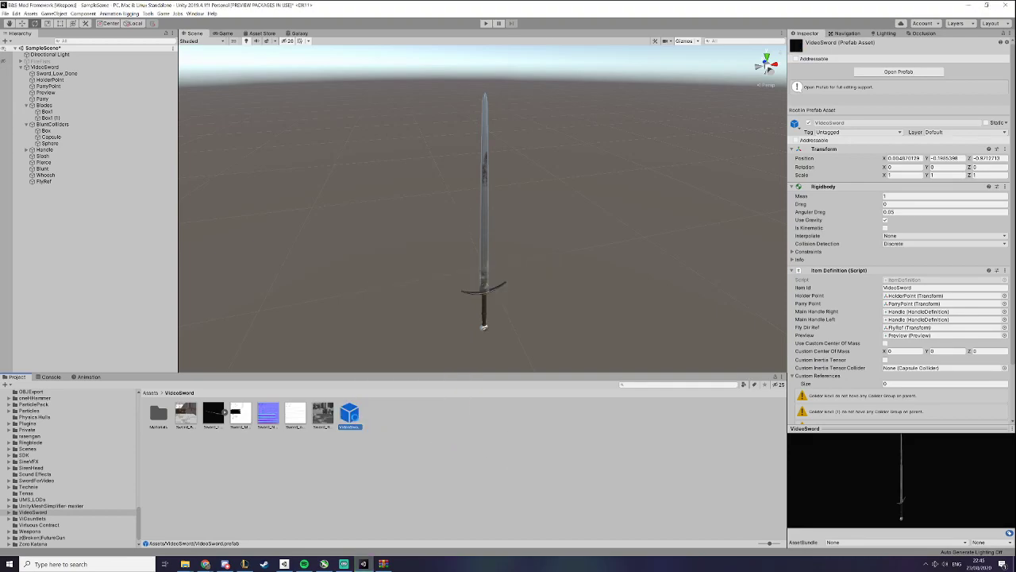
{"action": "right_click", "coordinate": [350, 413]}
{"action": "left_click", "coordinate": [401, 241]}
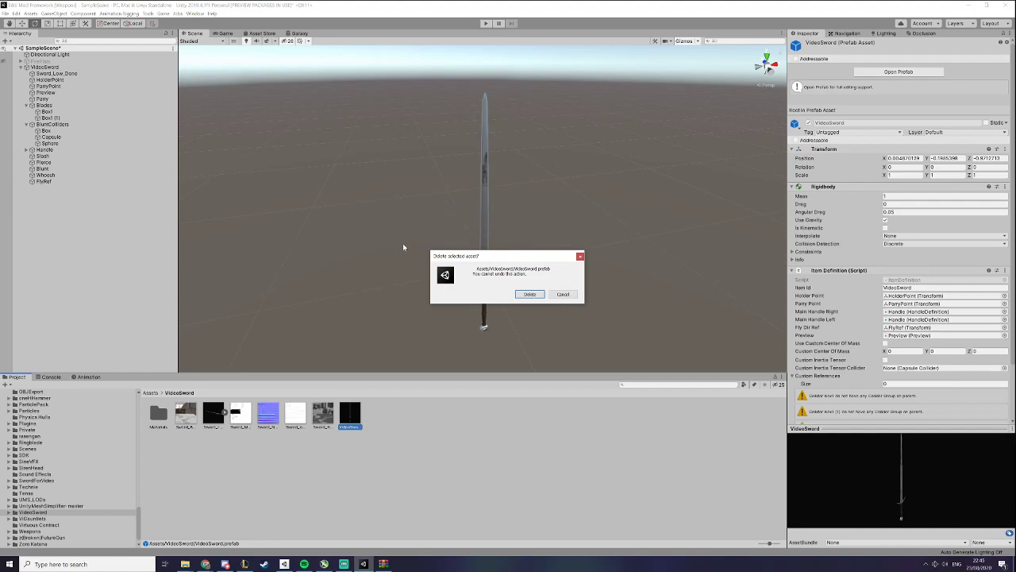
{"action": "left_click", "coordinate": [530, 294]}
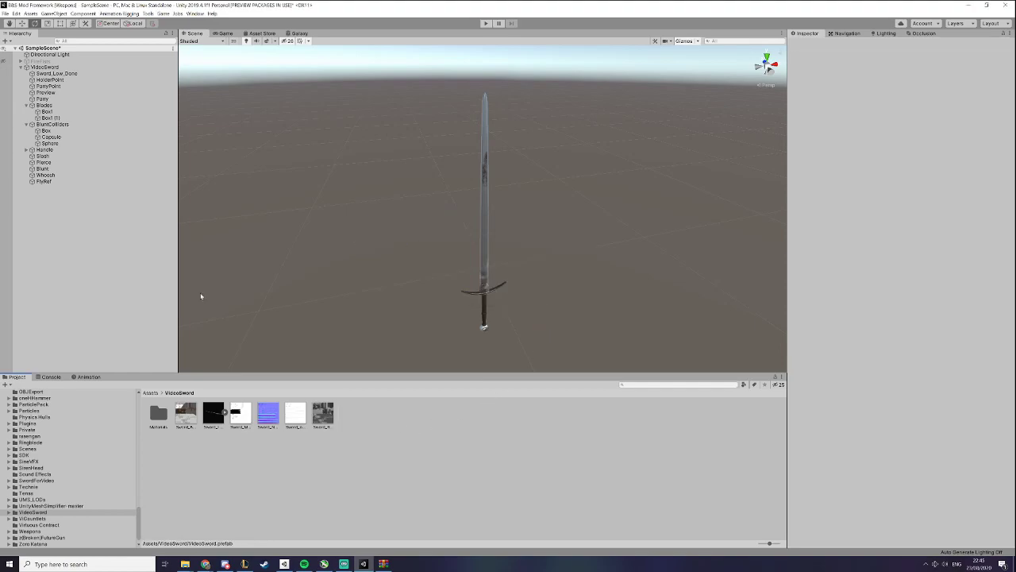
Recreate the VideoSword prefab in its asset folder and try to add a new asset bundle to it
{"action": "left_click", "coordinate": [44, 67]}
{"action": "left_click_drag", "start_coordinate": [44, 67], "coordinate": [430, 459]}
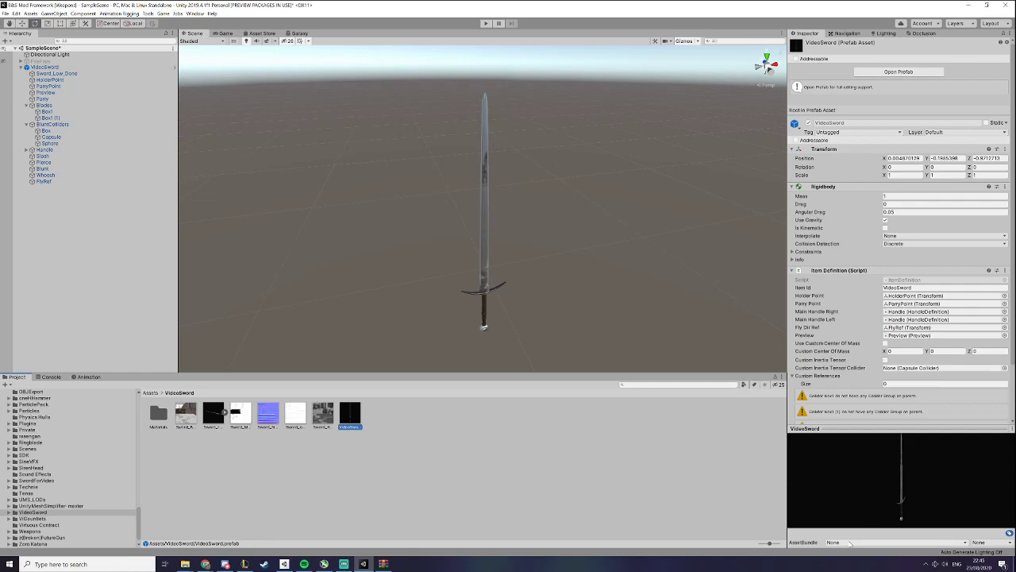
{"action": "left_click", "coordinate": [843, 543]}
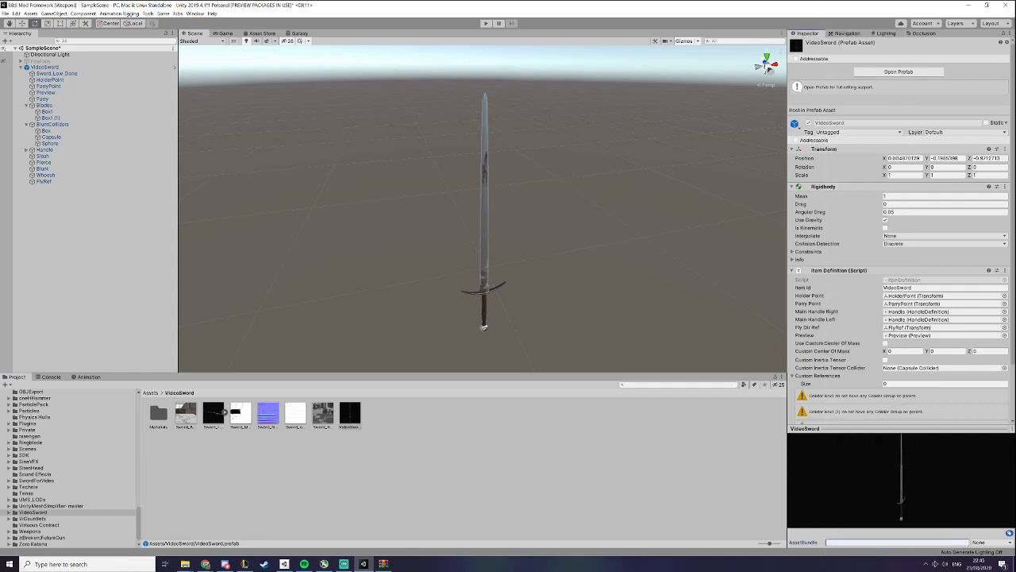
{"action": "left_click", "coordinate": [766, 525]}
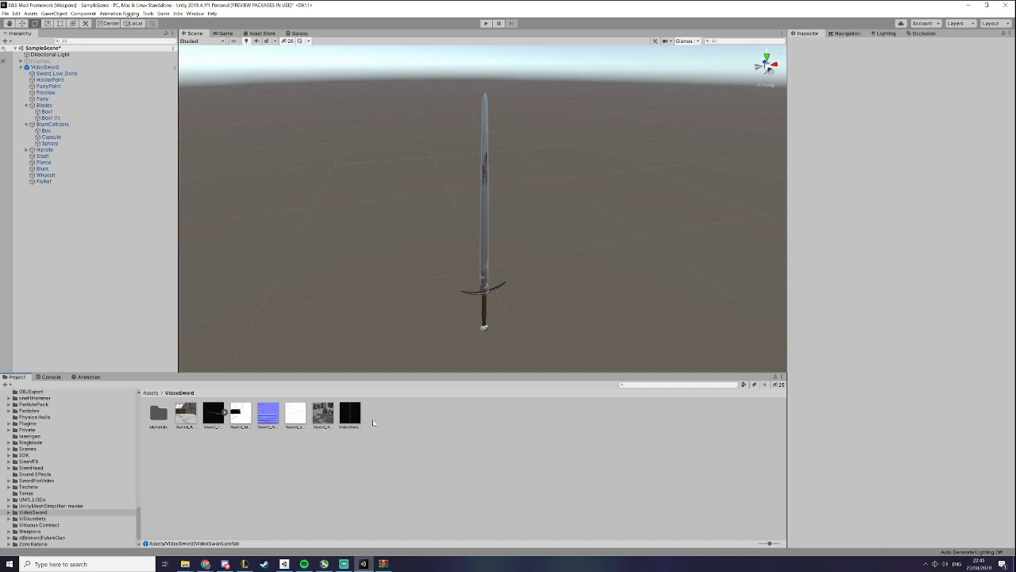
Delete the recreated VideoSword prefab and completely unpack the scene object
{"action": "left_click", "coordinate": [358, 421]}
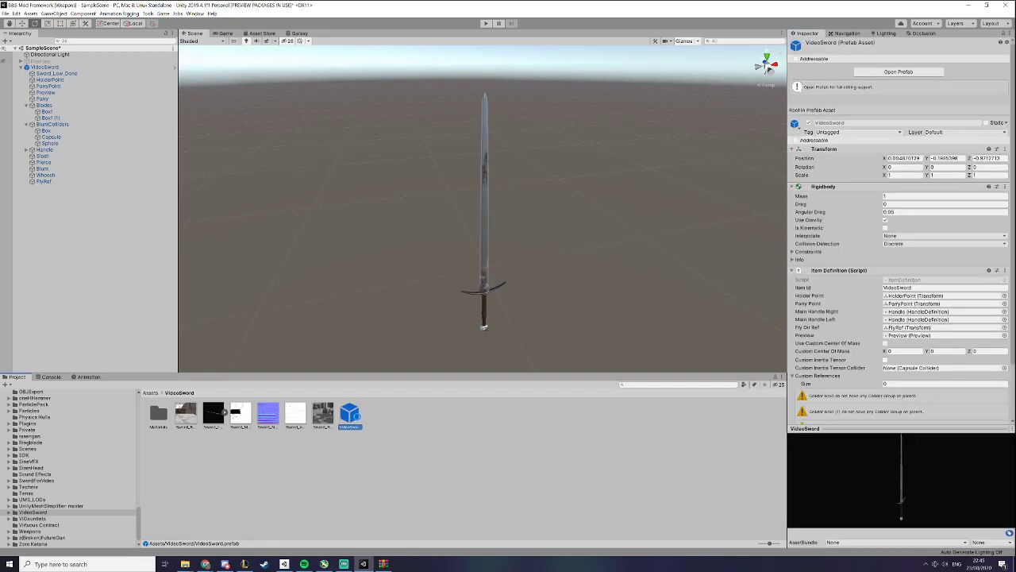
{"action": "key", "text": "Delete"}
{"action": "right_click", "coordinate": [96, 67]}
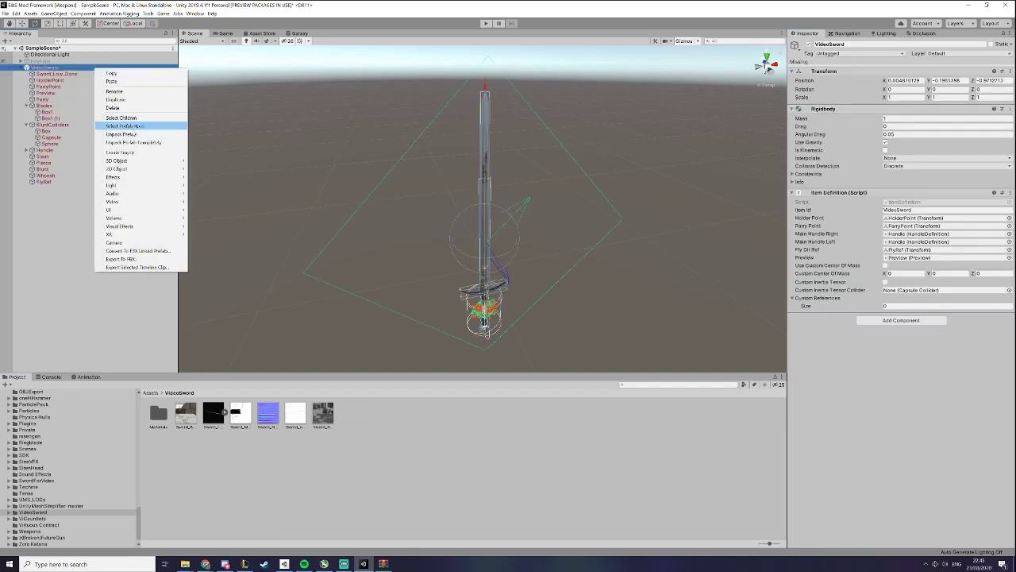
{"action": "left_click", "coordinate": [129, 141]}
Save VideoSword as a prefab in the VideoSword asset folder and assign it to a new asset bundle named videosword
{"action": "left_click_drag", "start_coordinate": [205, 173], "coordinate": [719, 483]}
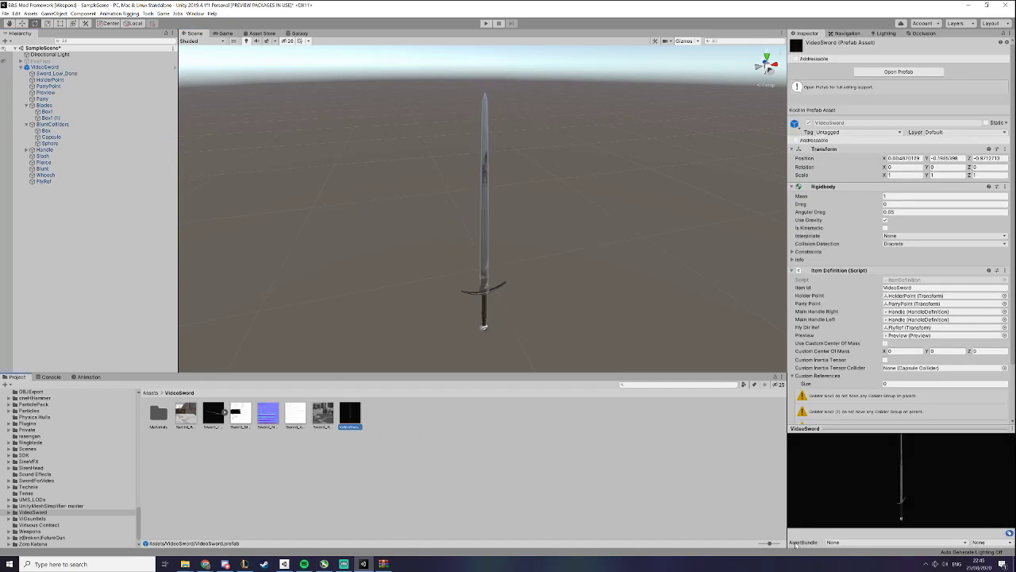
{"action": "left_click", "coordinate": [835, 543]}
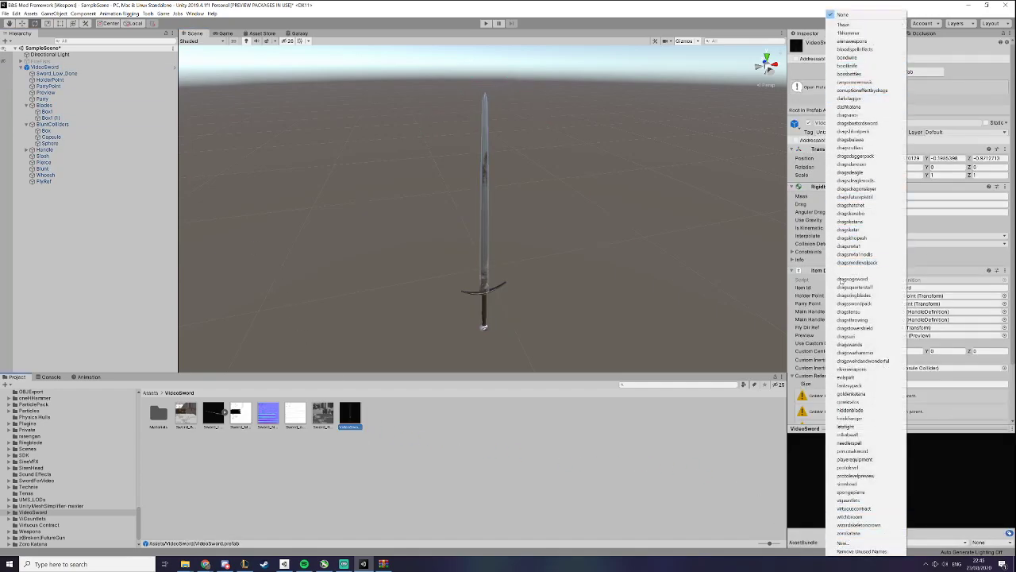
{"action": "left_click", "coordinate": [851, 543]}
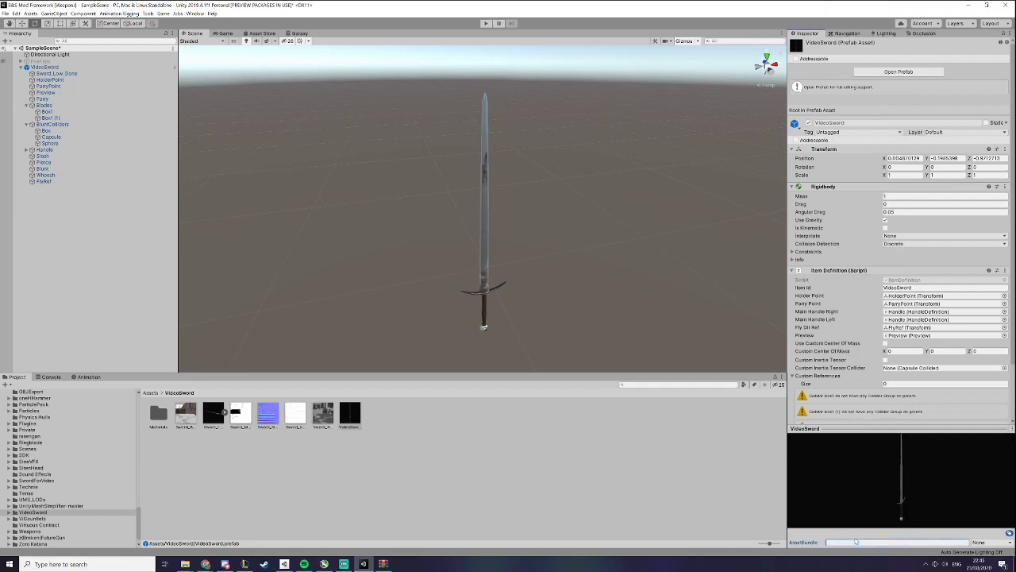
{"action": "type", "text": "videosword"}
{"action": "key", "text": "Return"}
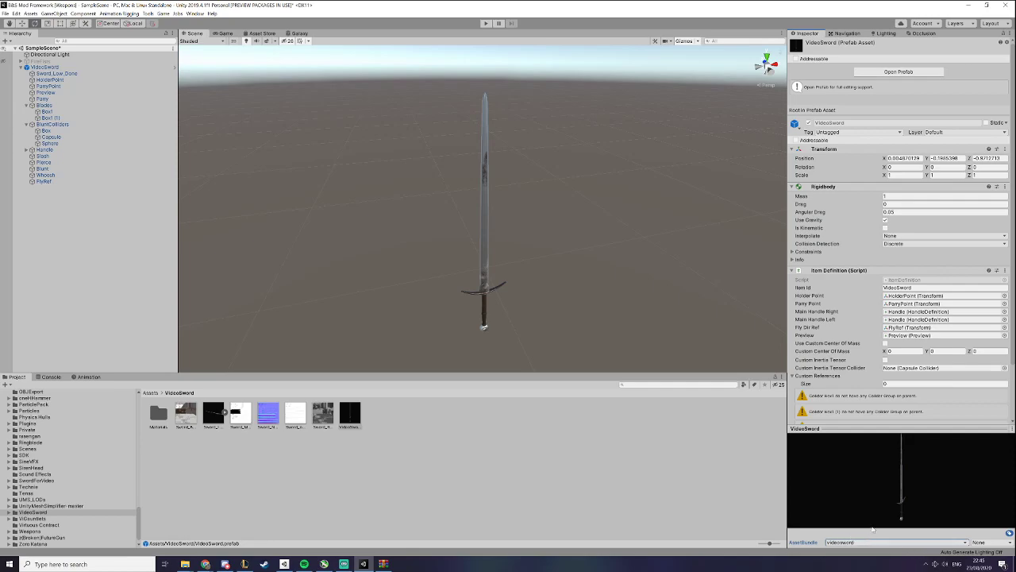
Open the Asset Bundle Builder and mark the videosword bundle, targeting the VideoSword mod, for export
{"action": "left_click", "coordinate": [162, 14]}
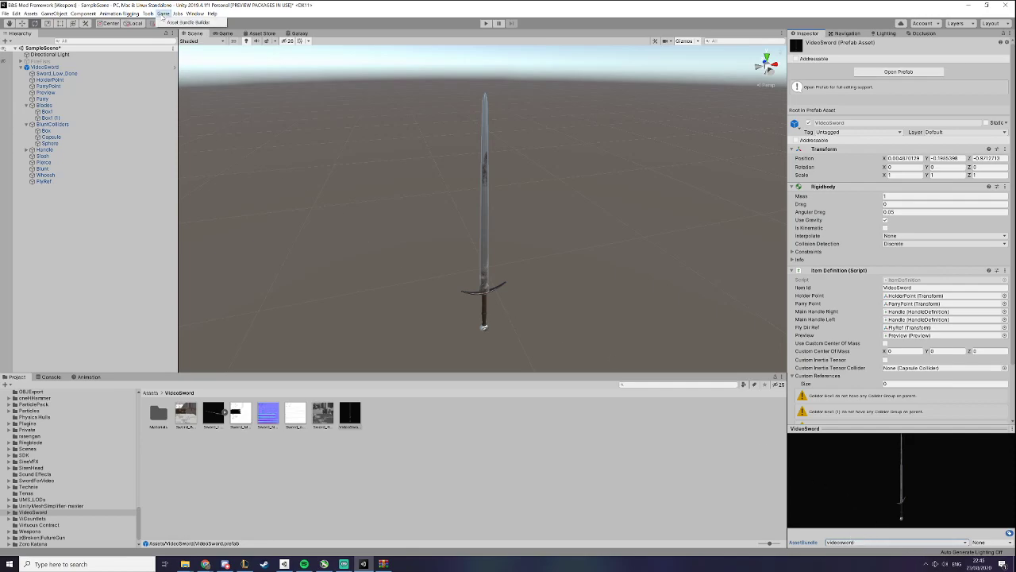
{"action": "left_click", "coordinate": [169, 22]}
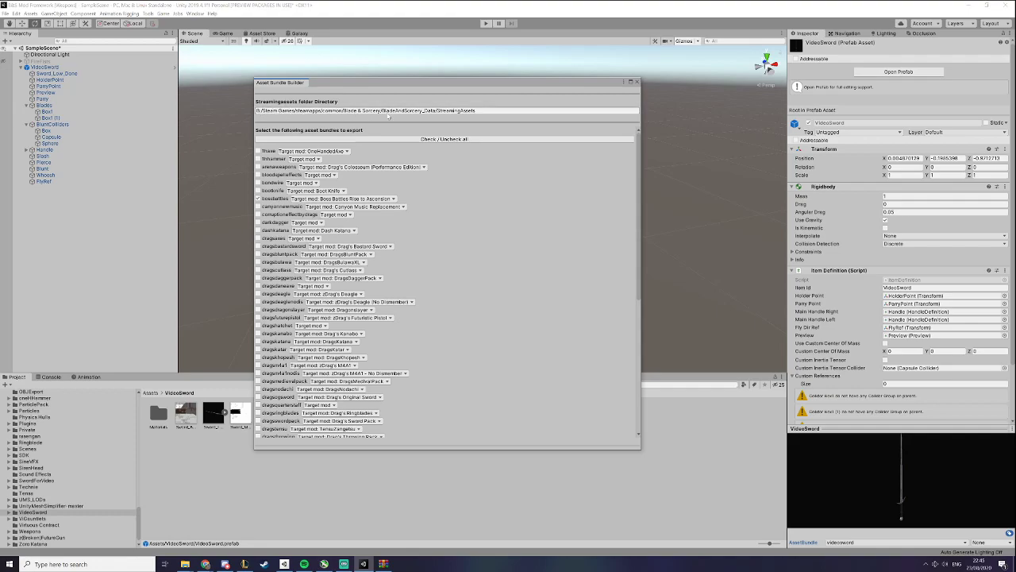
{"action": "scroll", "coordinate": [455, 320], "scroll_direction": "down", "scroll_amount": 10}
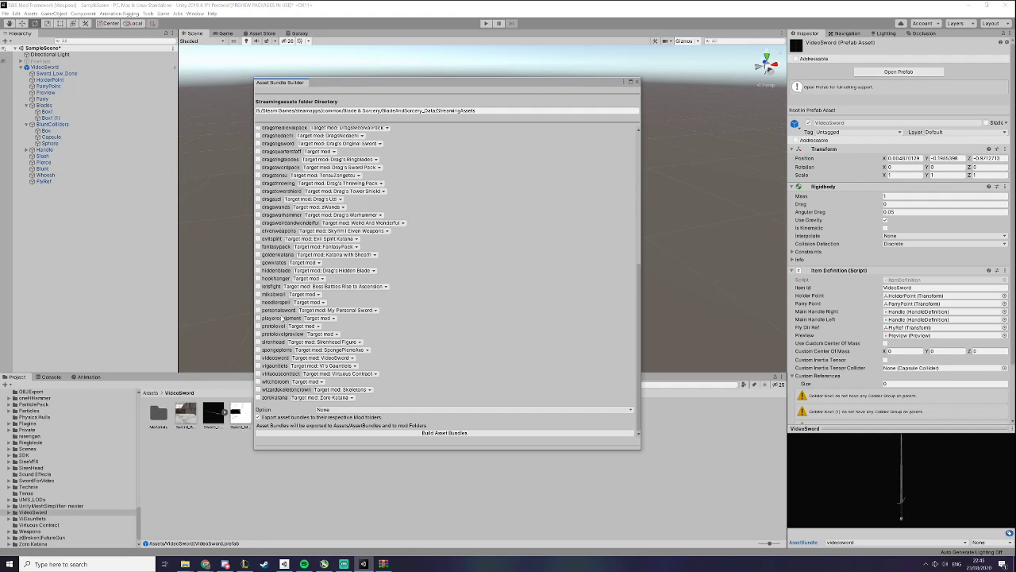
{"action": "left_click", "coordinate": [278, 358]}
Switch to File Explorer and open the StreamingAssets folder inside Blade & Sorcery's BladeAndSorcery_Data on the SSD
{"action": "mouse_move", "coordinate": [185, 564]}
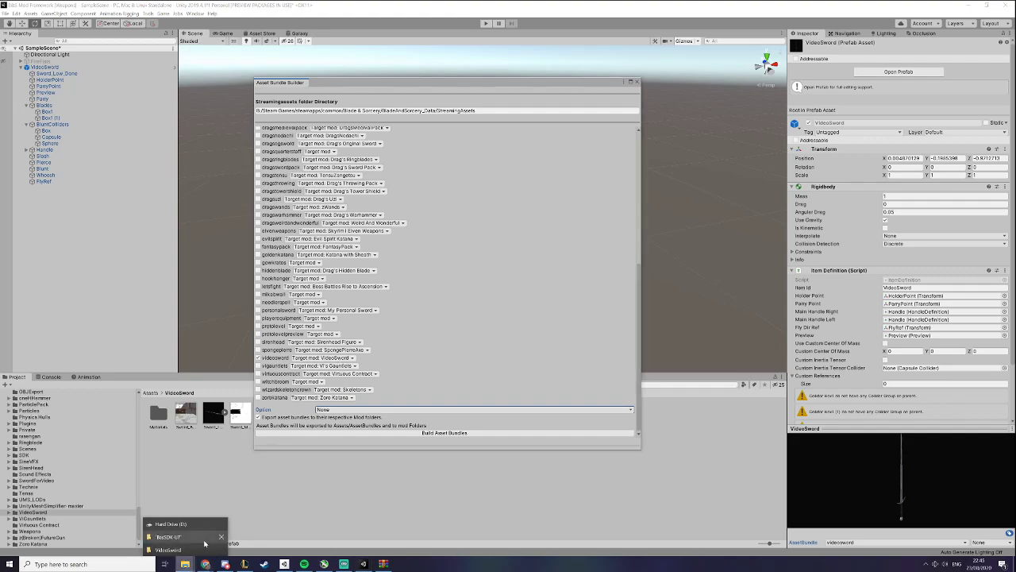
{"action": "left_click", "coordinate": [171, 524]}
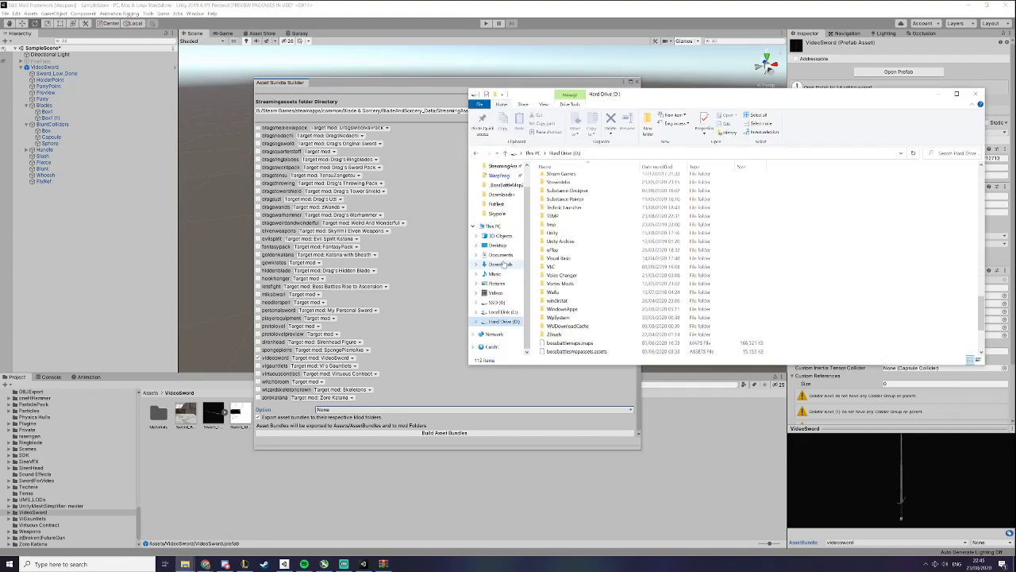
{"action": "left_click", "coordinate": [496, 302]}
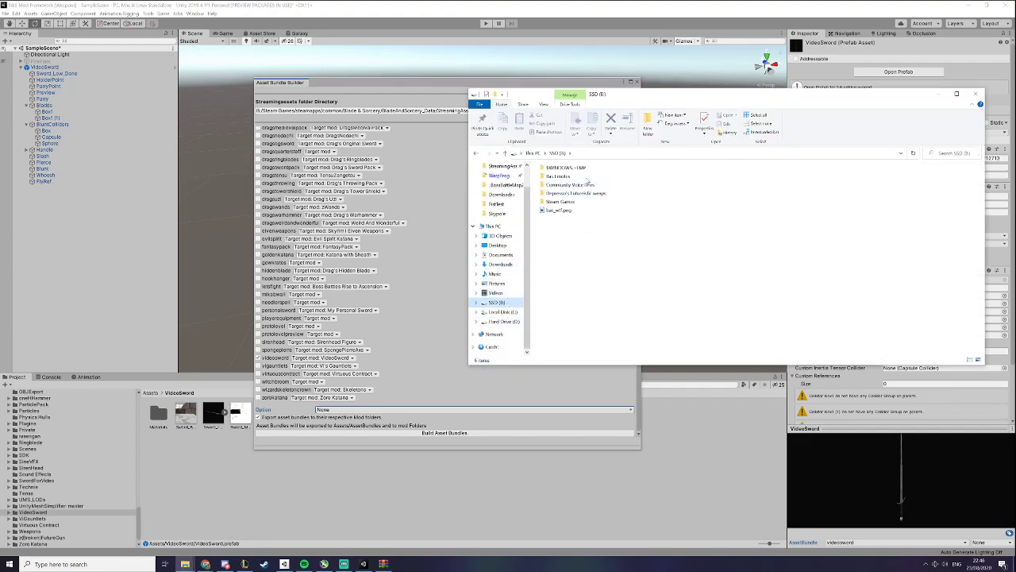
{"action": "double_click", "coordinate": [568, 202]}
{"action": "double_click", "coordinate": [573, 180]}
{"action": "double_click", "coordinate": [576, 180]}
{"action": "double_click", "coordinate": [577, 180]}
{"action": "double_click", "coordinate": [577, 179]}
{"action": "double_click", "coordinate": [568, 203]}
Create a new folder named VideoSword in the StreamingAssets folder
{"action": "right_click", "coordinate": [848, 221]}
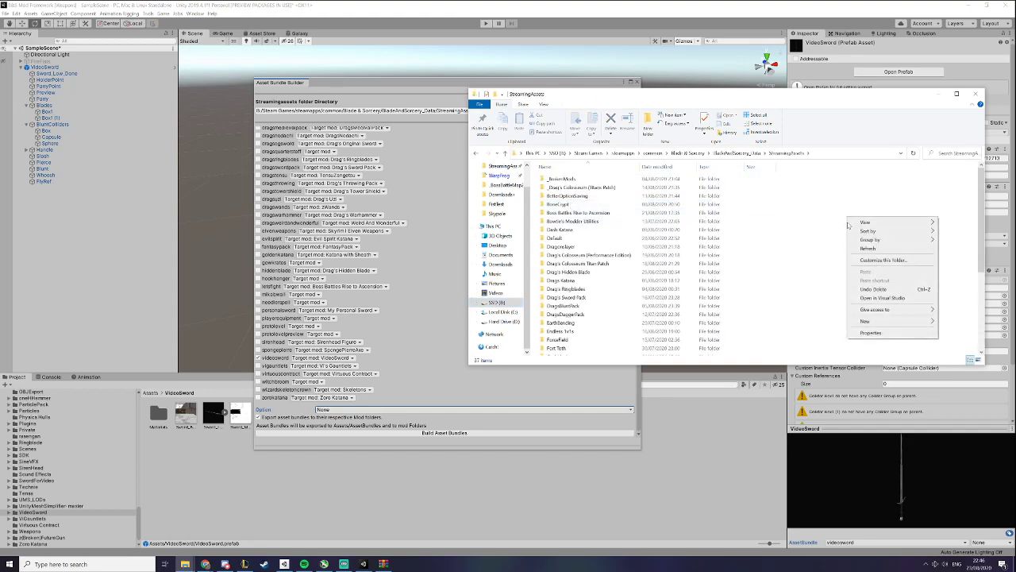
{"action": "mouse_move", "coordinate": [866, 320]}
{"action": "left_click", "coordinate": [828, 323]}
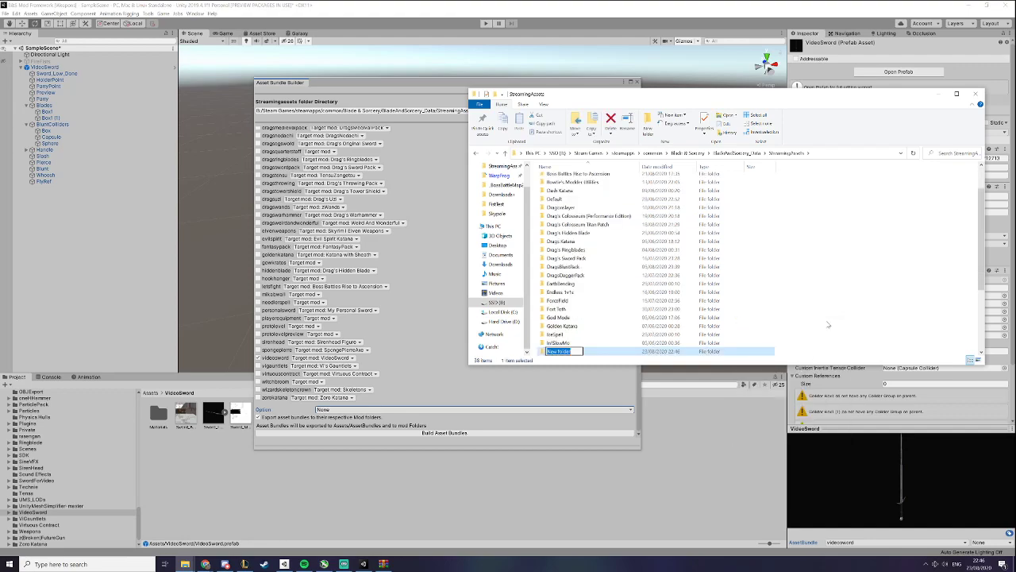
{"action": "type", "text": "VideoSword"}
{"action": "key", "text": "Return"}
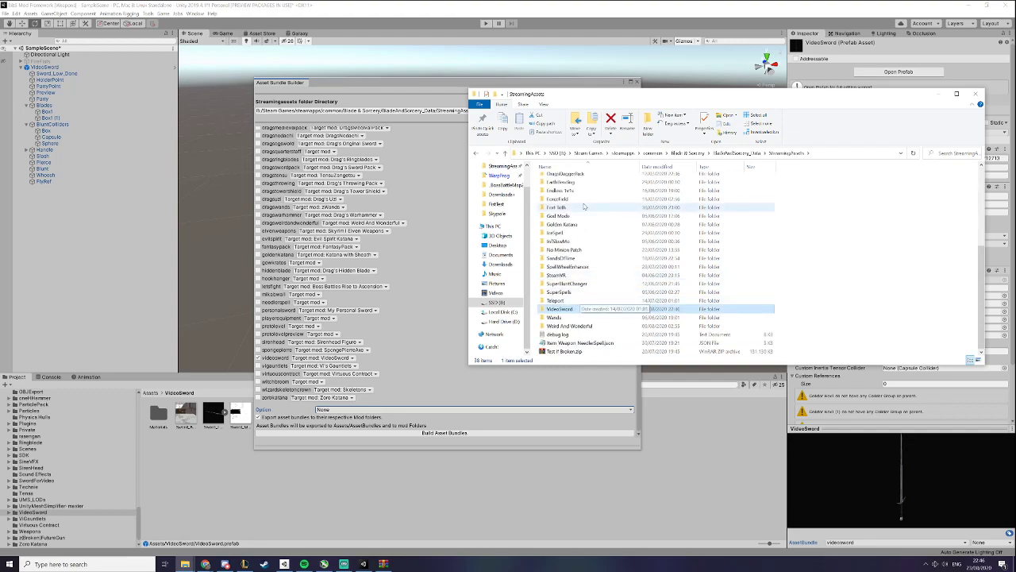
Copy manifest.json from the Fort Toth mod folder into the VideoSword mod folder
{"action": "left_click", "coordinate": [582, 208]}
{"action": "double_click", "coordinate": [583, 208]}
{"action": "left_click", "coordinate": [561, 213]}
{"action": "key", "text": "ctrl+c"}
{"action": "left_click", "coordinate": [786, 153]}
{"action": "scroll", "coordinate": [579, 318], "scroll_direction": "down", "scroll_amount": 6}
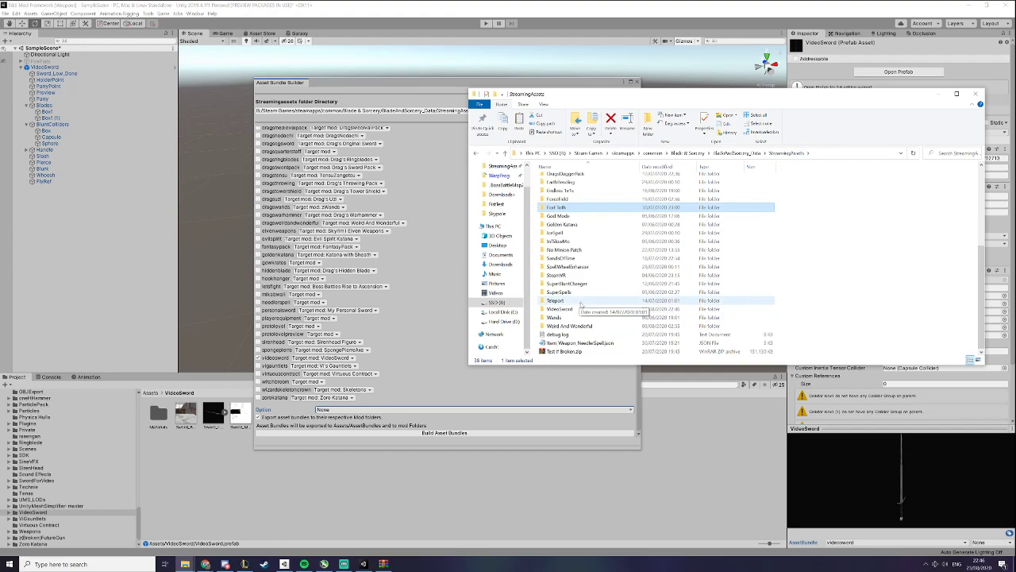
{"action": "double_click", "coordinate": [582, 309]}
{"action": "key", "text": "ctrl+v"}
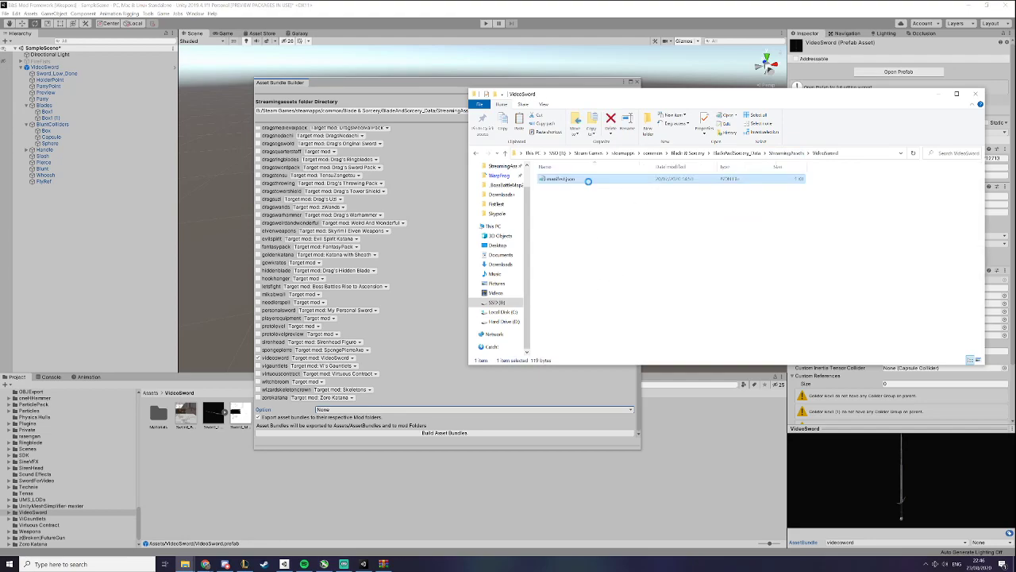
Open VideoSword's manifest.json in Notepad++ and close all other open documents
{"action": "right_click", "coordinate": [587, 182]}
{"action": "left_click", "coordinate": [615, 228]}
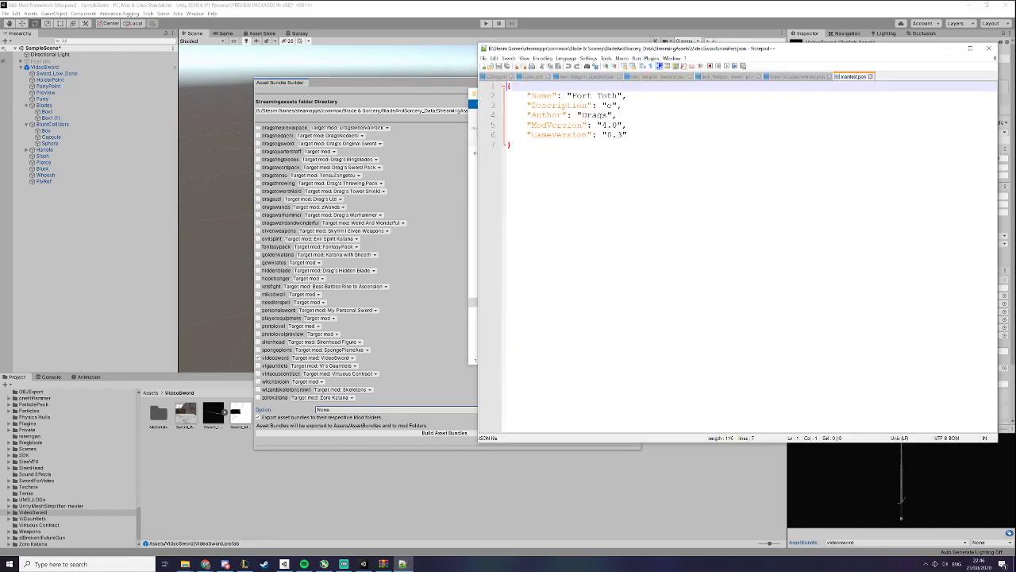
{"action": "right_click", "coordinate": [852, 76]}
{"action": "left_click", "coordinate": [881, 90]}
{"action": "left_click_drag", "start_coordinate": [664, 51], "coordinate": [559, 62]}
Set the manifest's Name to VideoSwordExample, Description to a, and ModVersion to 1.0
{"action": "left_click_drag", "start_coordinate": [509, 106], "coordinate": [465, 111]}
{"action": "type", "text": "VideoSwordExample"}
{"action": "double_click", "coordinate": [502, 116]}
{"action": "type", "text": "a"}
{"action": "left_click", "coordinate": [405, 155]}
{"action": "double_click", "coordinate": [496, 136]}
{"action": "type", "text": "1"}
{"action": "left_click", "coordinate": [404, 155]}
Check the GameVersion line, then save manifest.json and close Notepad++
{"action": "left_click", "coordinate": [418, 145]}
{"action": "key", "text": "shift+End"}
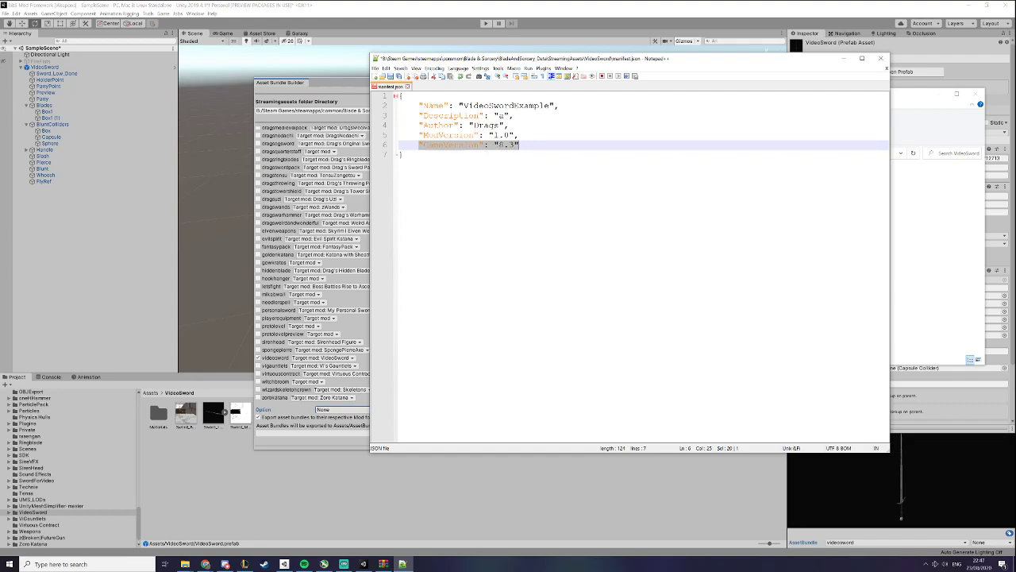
{"action": "left_click", "coordinate": [403, 155]}
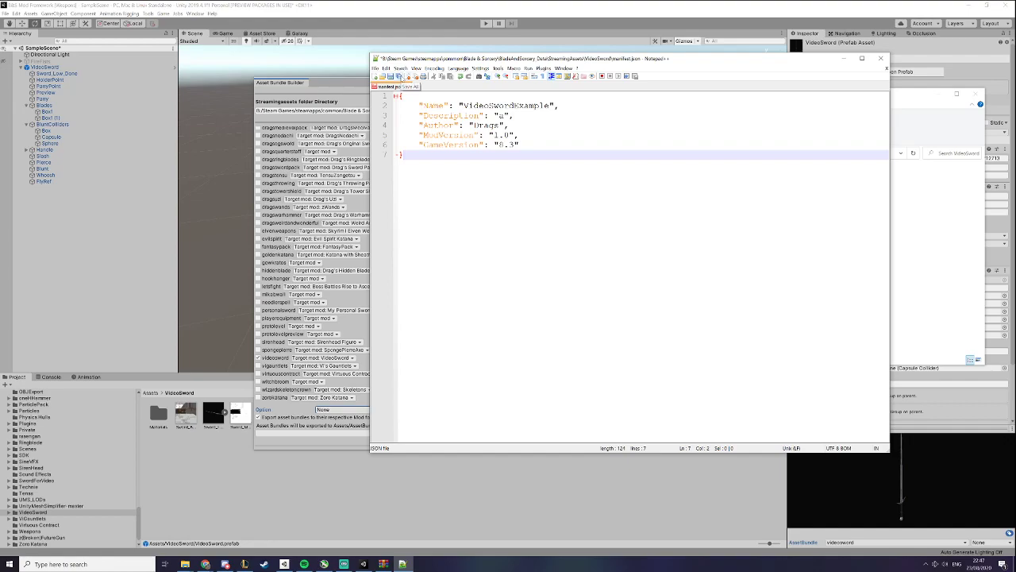
{"action": "left_click", "coordinate": [397, 76]}
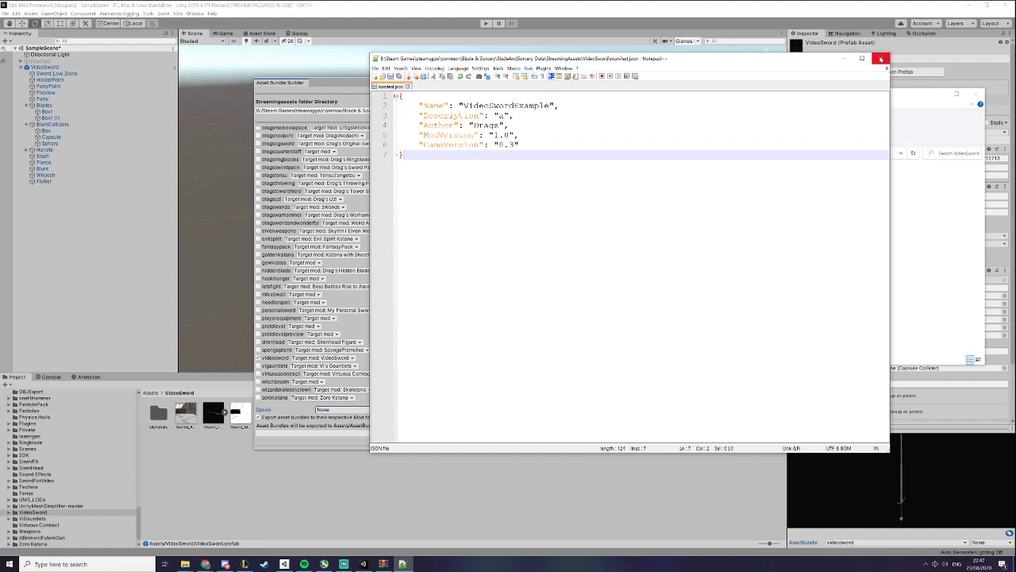
{"action": "left_click", "coordinate": [880, 59]}
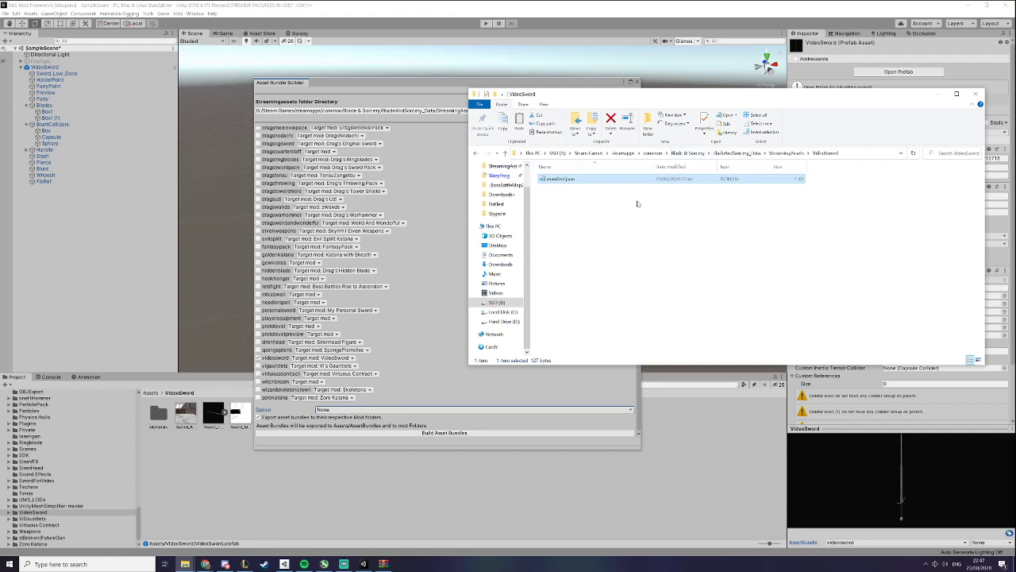
Copy Item_Weapon_SwordLongCommon.json from the Items folder of the game's Default folder
{"action": "left_click", "coordinate": [786, 156]}
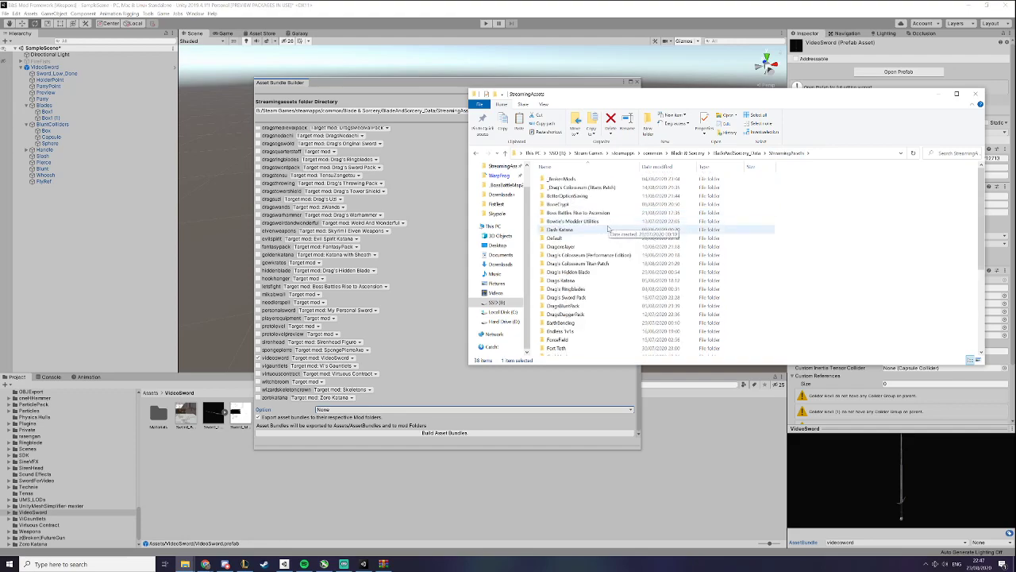
{"action": "double_click", "coordinate": [573, 238]}
{"action": "scroll", "coordinate": [610, 290], "scroll_direction": "down", "scroll_amount": 3}
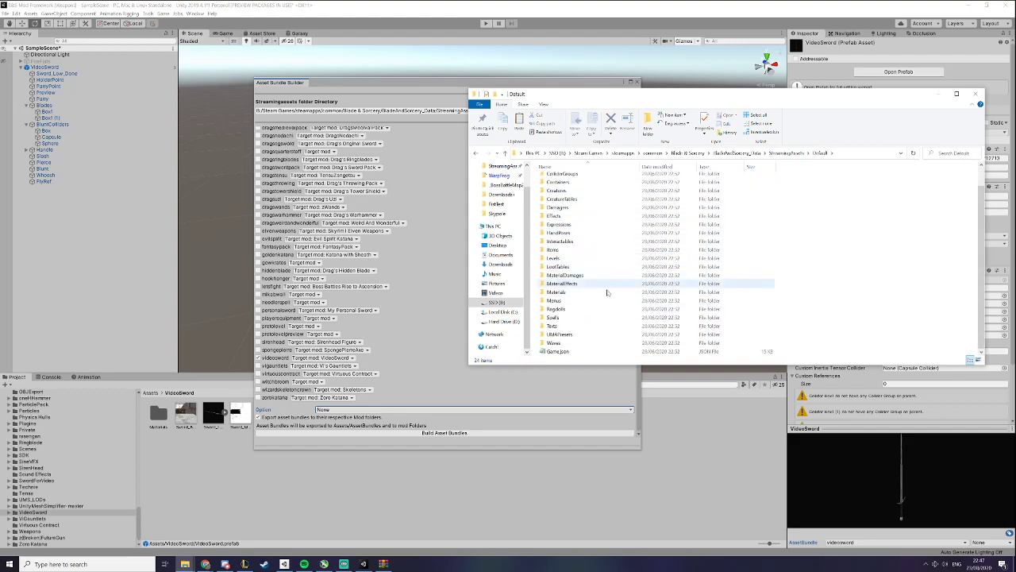
{"action": "double_click", "coordinate": [584, 255]}
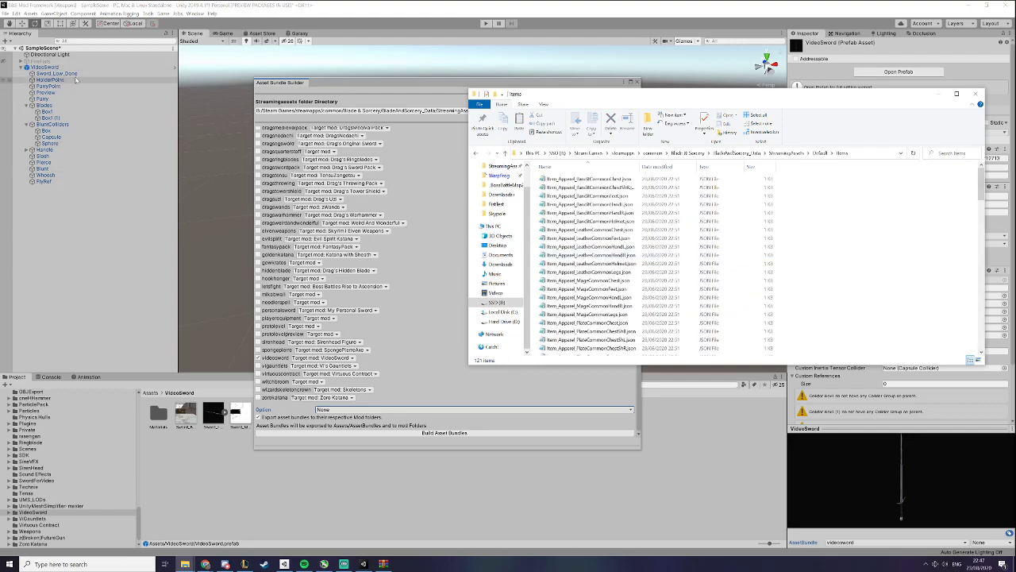
{"action": "scroll", "coordinate": [616, 290], "scroll_direction": "down", "scroll_amount": 15}
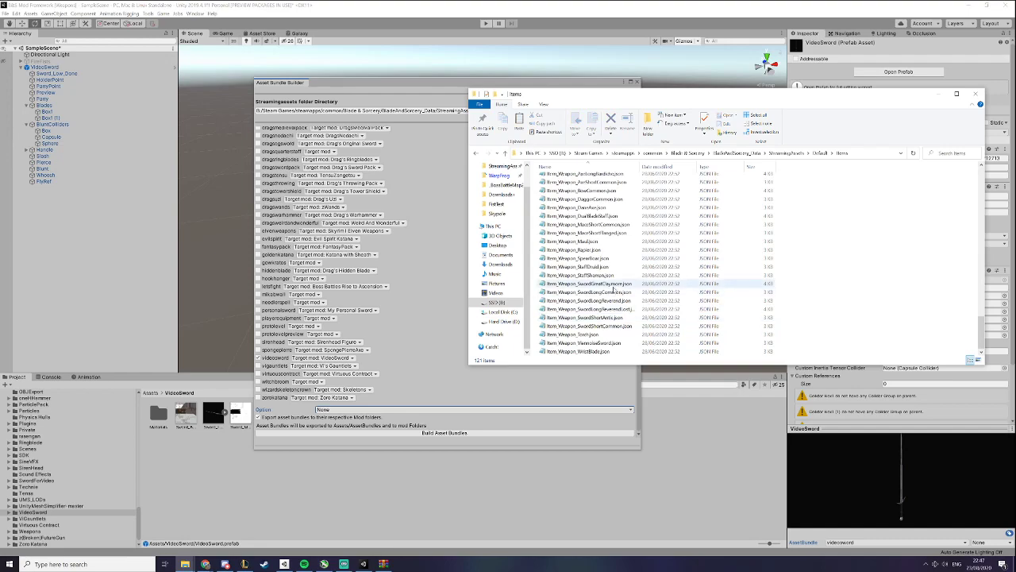
{"action": "left_click", "coordinate": [601, 303]}
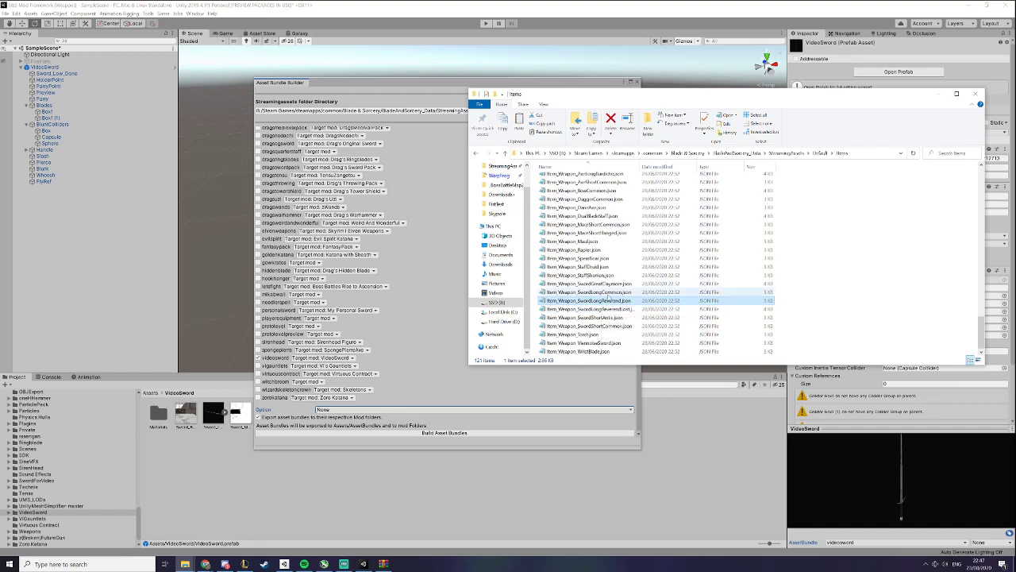
{"action": "left_click_drag", "start_coordinate": [607, 301], "coordinate": [562, 296]}
{"action": "key", "text": "ctrl+c"}
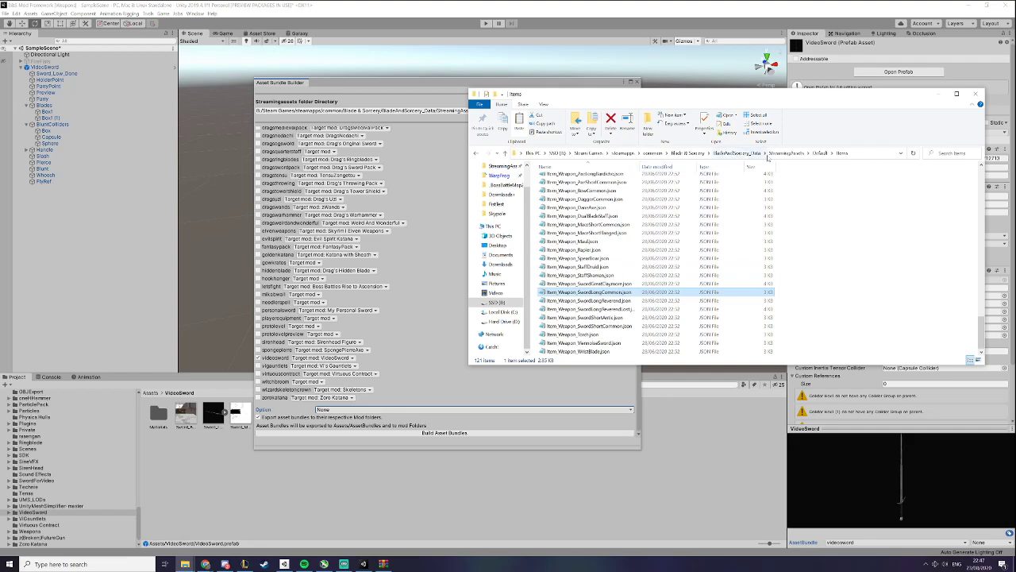
Paste the copied sword item JSON into the VideoSword folder in StreamingAssets
{"action": "left_click", "coordinate": [786, 152]}
{"action": "scroll", "coordinate": [603, 262], "scroll_direction": "down", "scroll_amount": 5}
{"action": "left_click", "coordinate": [573, 309]}
{"action": "double_click", "coordinate": [573, 308]}
{"action": "key", "text": "ctrl+v"}
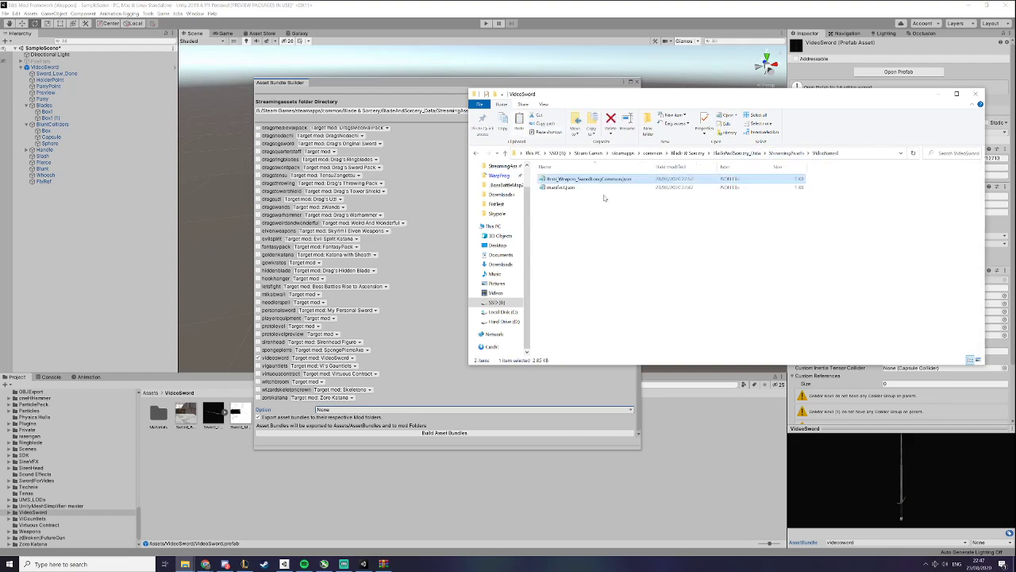
Rename the pasted item file as Item_Weapon_VideoSword.json
{"action": "left_click", "coordinate": [591, 179]}
{"action": "key", "text": "F2"}
{"action": "left_click_drag", "start_coordinate": [578, 178], "coordinate": [623, 180]}
{"action": "type", "text": "VideoSword"}
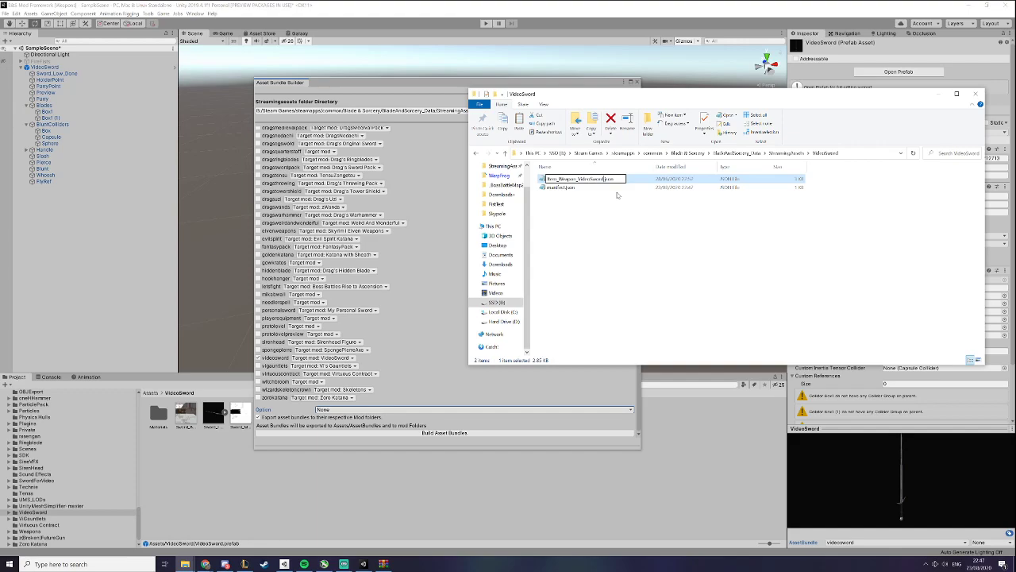
{"action": "key", "text": "Return"}
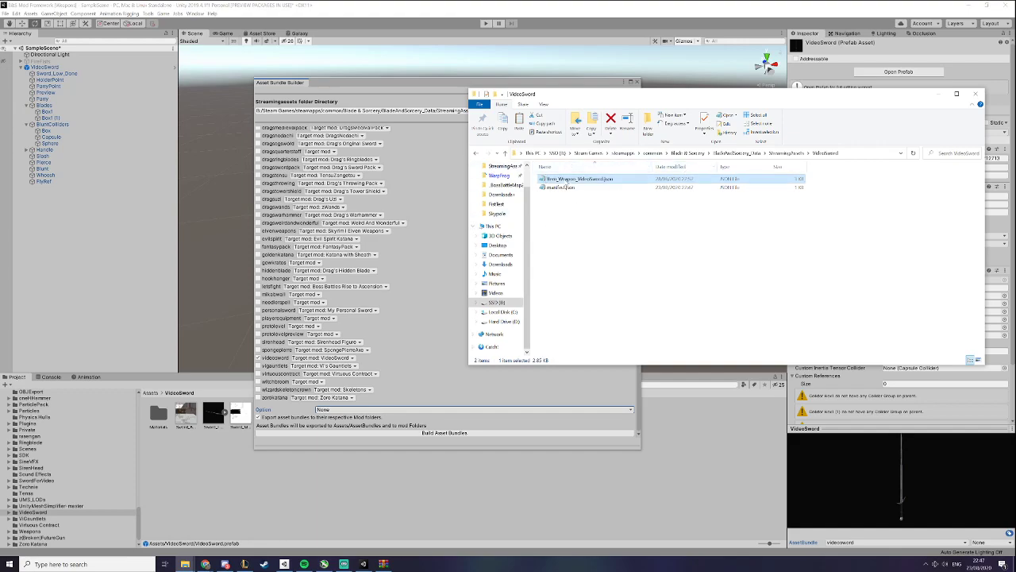
{"action": "left_click", "coordinate": [558, 206]}
Open Item_Weapon_VideoSword.json in Notepad++ and set its id to VideoSword
{"action": "right_click", "coordinate": [604, 179]}
{"action": "left_click", "coordinate": [635, 224]}
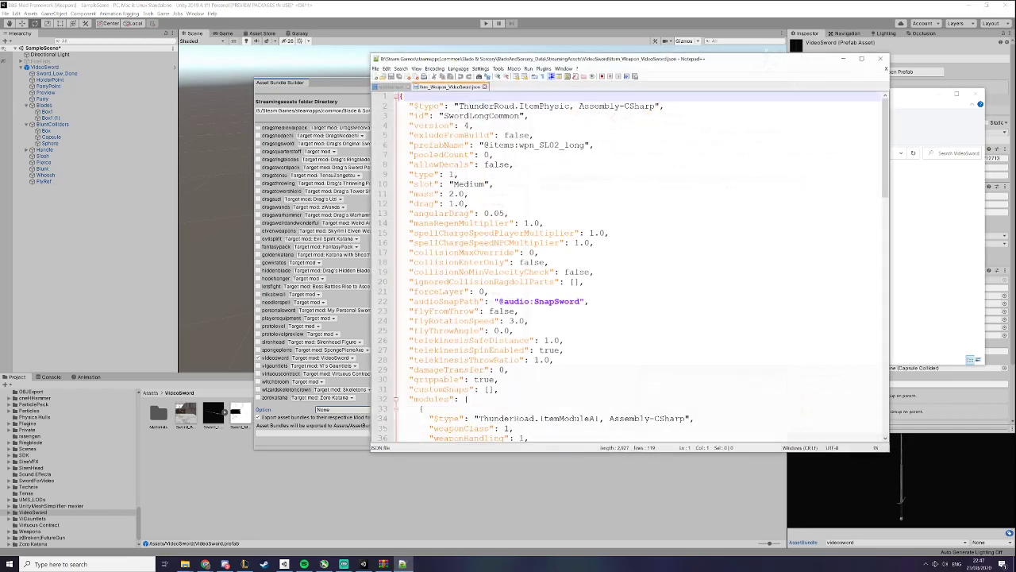
{"action": "scroll", "coordinate": [627, 266], "scroll_direction": "down", "scroll_amount": 20}
{"action": "scroll", "coordinate": [627, 266], "scroll_direction": "up", "scroll_amount": 20}
{"action": "left_click_drag", "start_coordinate": [519, 116], "coordinate": [449, 116]}
{"action": "key", "text": "BackSpace"}
{"action": "key", "text": "BackSpace"}
{"action": "type", "text": "VideoSword"}
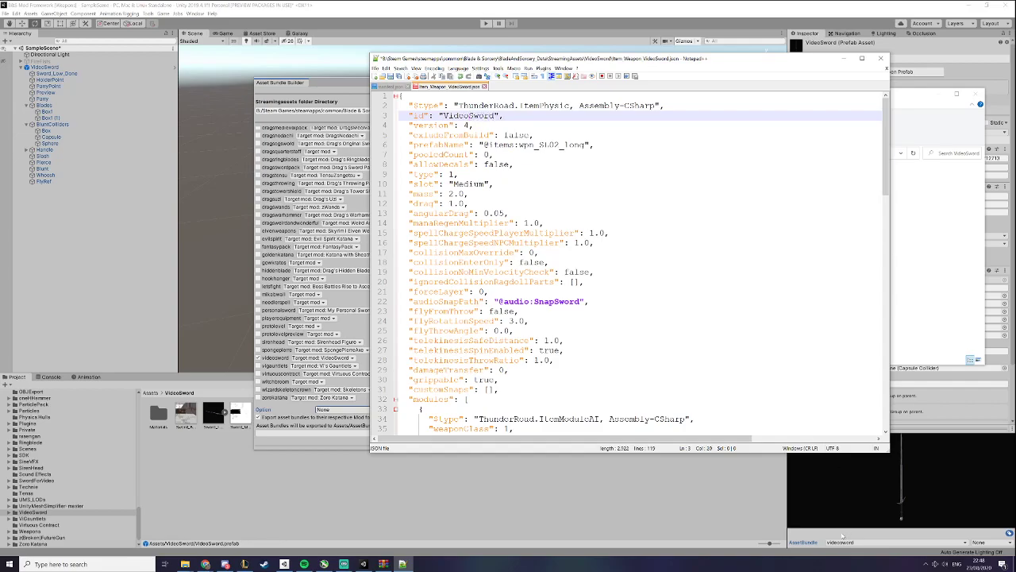
{"action": "double_click", "coordinate": [489, 144]}
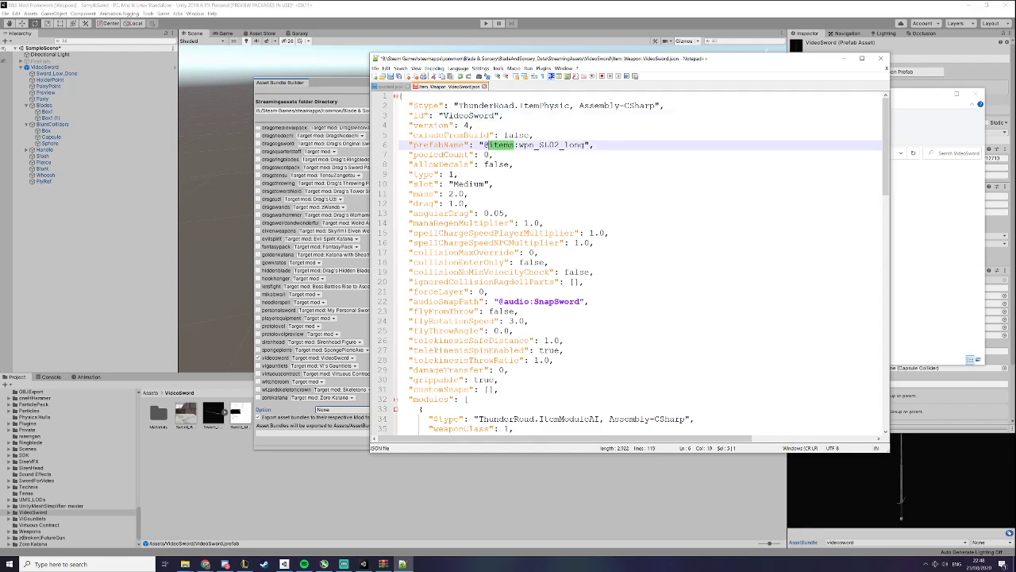
{"action": "type", "text": "videosword"}
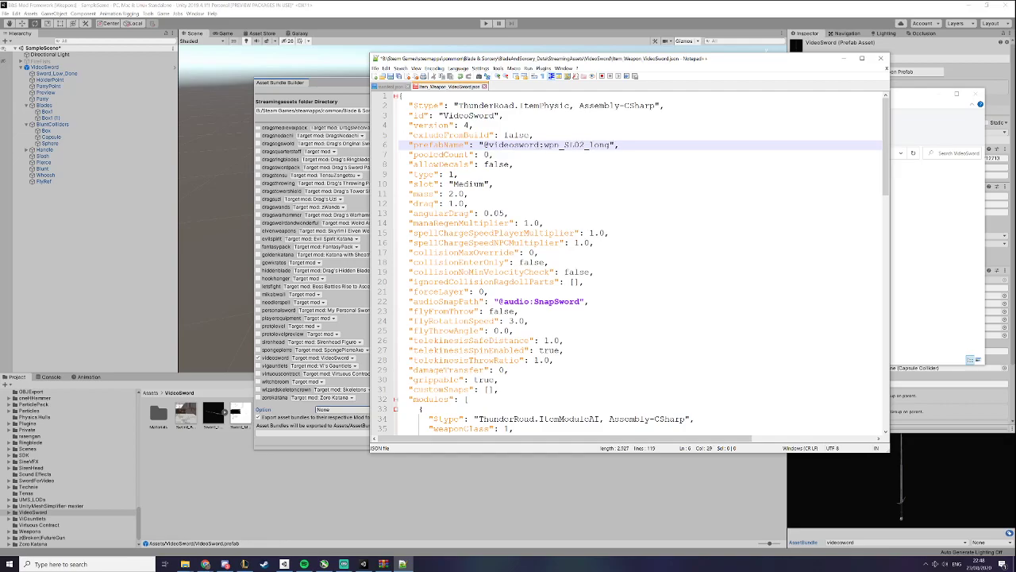
{"action": "left_click_drag", "start_coordinate": [610, 145], "coordinate": [544, 145]}
{"action": "key", "text": "BackSpace"}
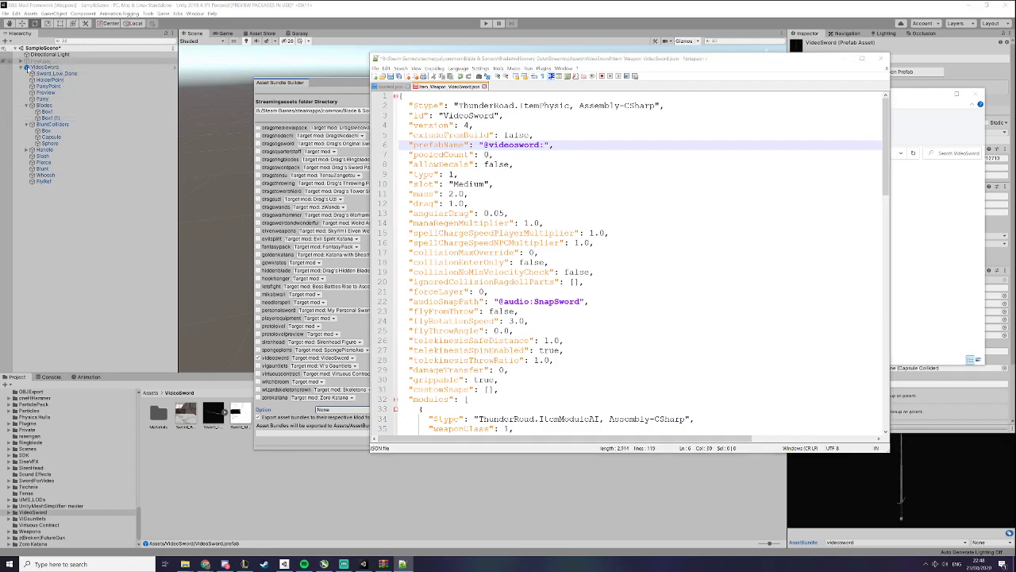
{"action": "left_click", "coordinate": [46, 84]}
{"action": "left_click", "coordinate": [402, 564]}
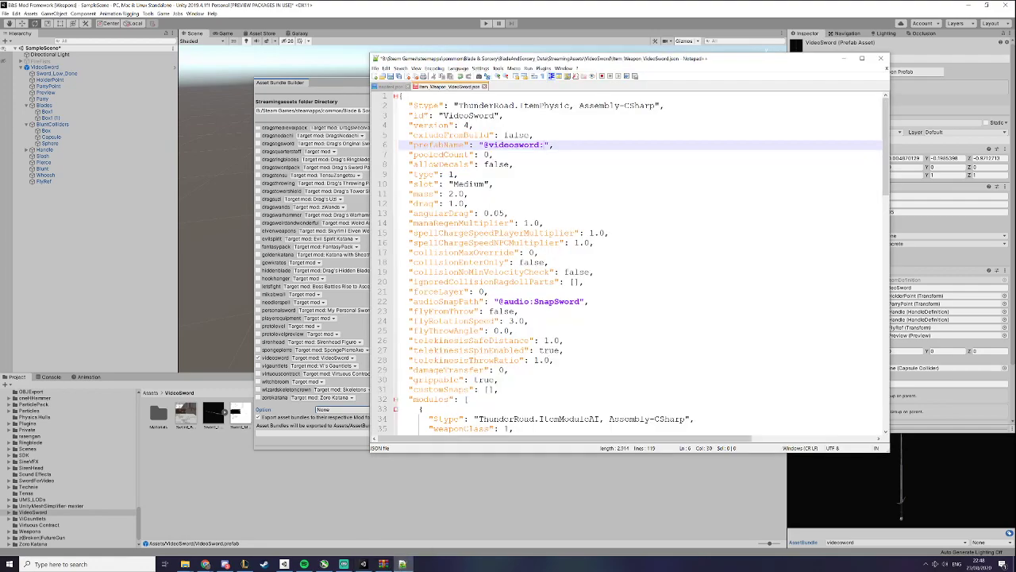
{"action": "type", "text": "vid"}
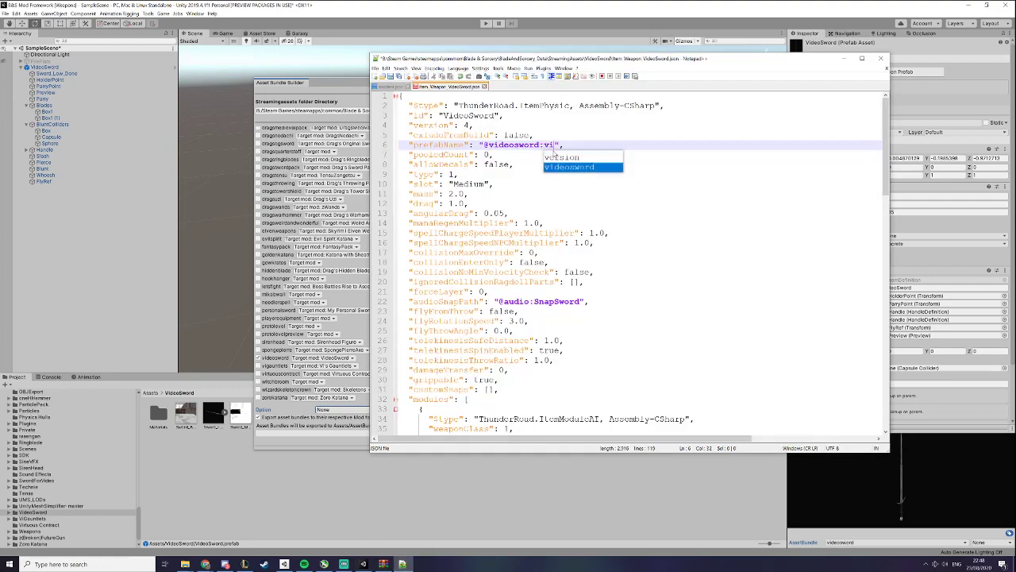
{"action": "key", "text": "BackSpace"}
{"action": "key", "text": "BackSpace"}
{"action": "key", "text": "BackSpace"}
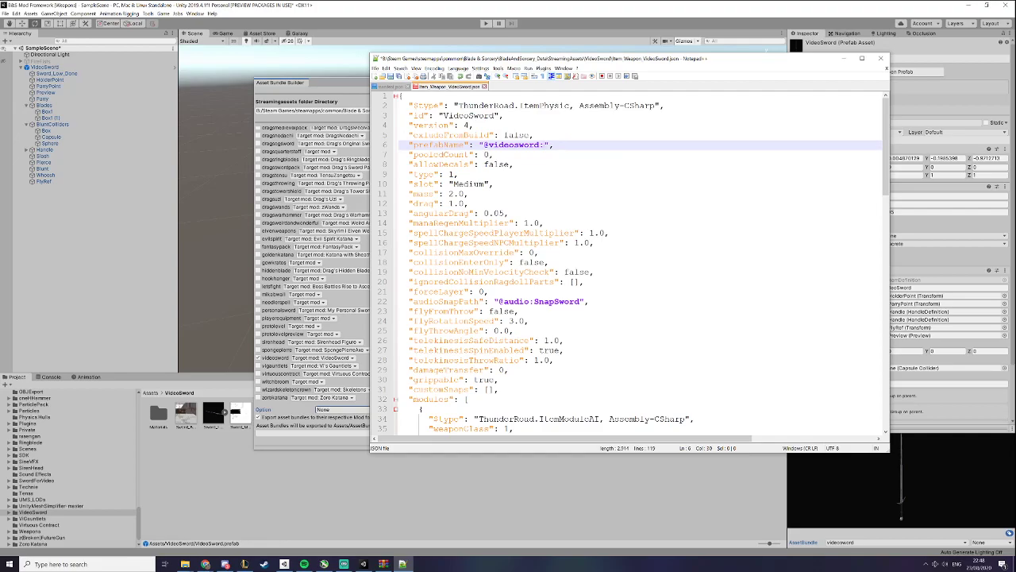
{"action": "type", "text": "VideoSword."}
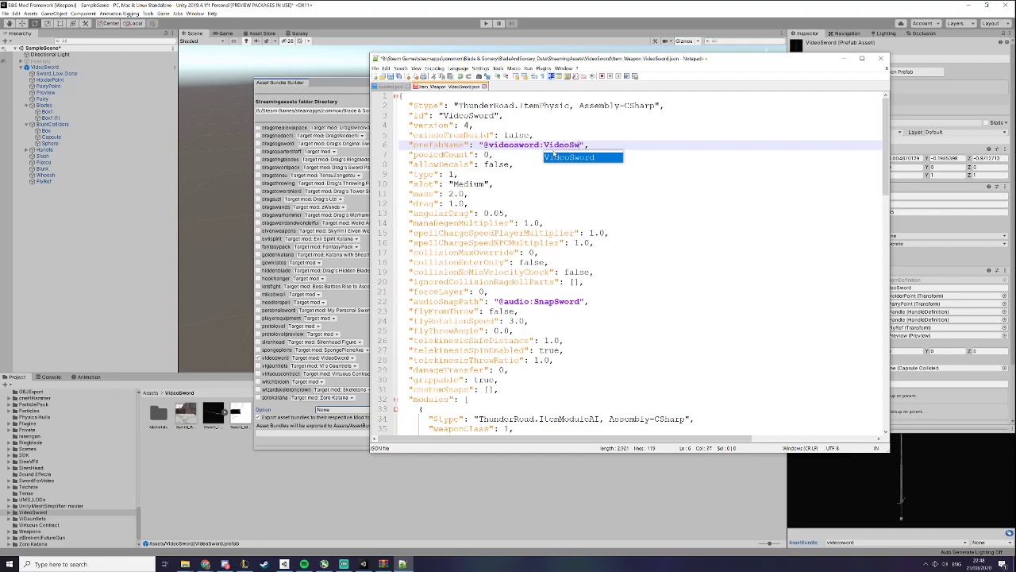
{"action": "type", "text": "prefab"}
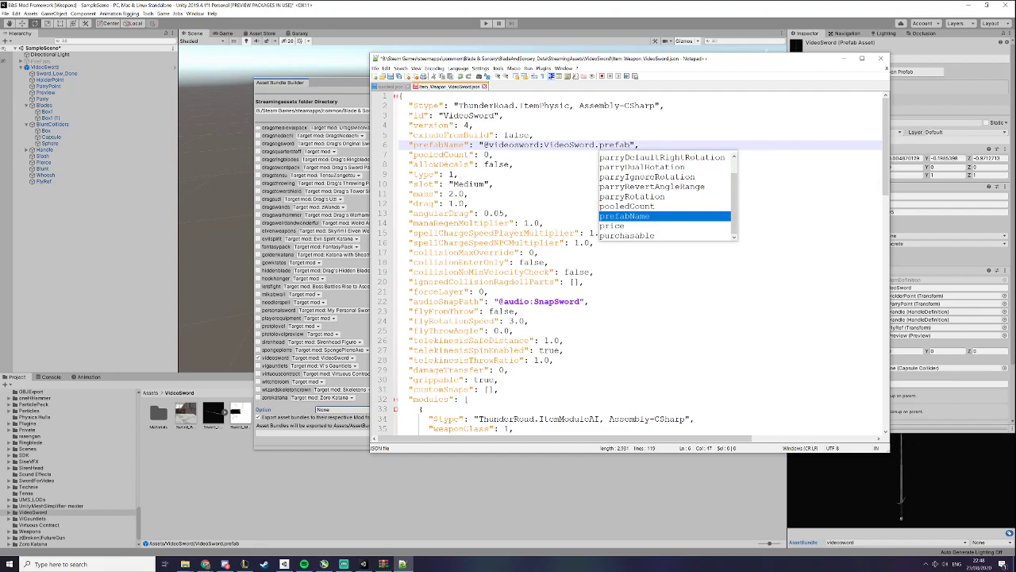
Set flyFromThrow to true in Item_Weapon_VideoSword.json, after going over the slot, mass and audio entries
{"action": "left_click", "coordinate": [450, 185]}
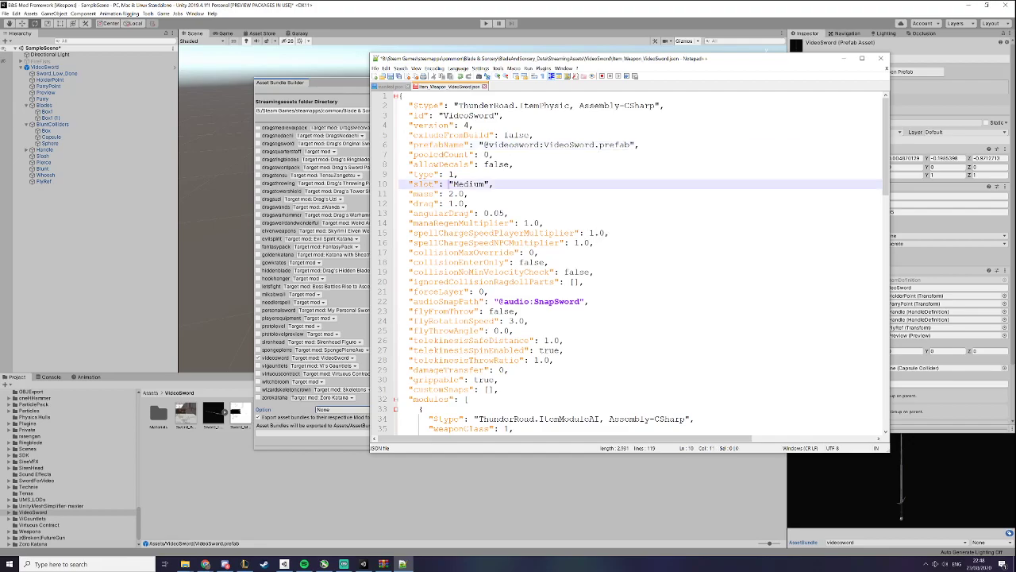
{"action": "left_click_drag", "start_coordinate": [453, 184], "coordinate": [484, 188]}
{"action": "left_click", "coordinate": [464, 194]}
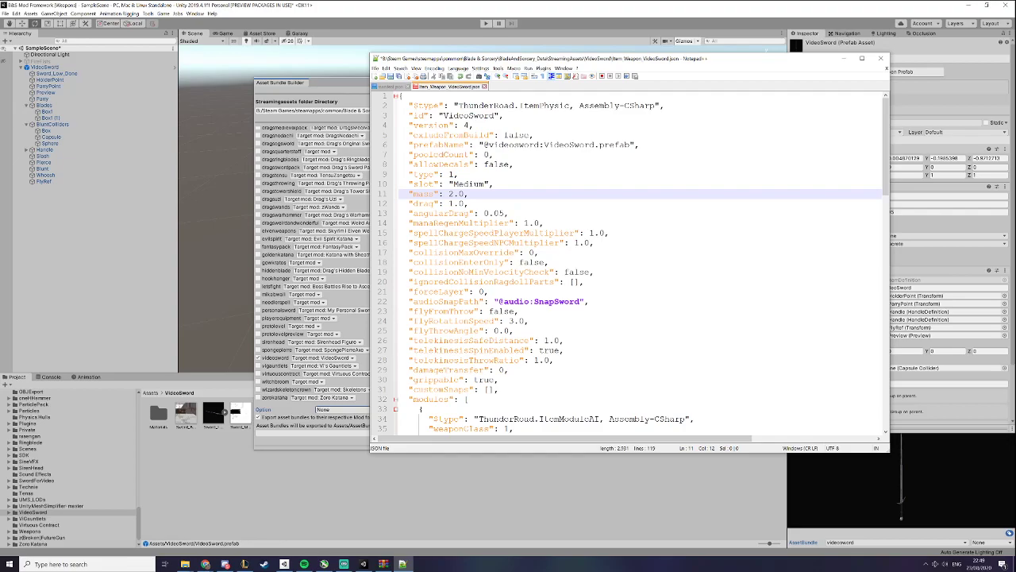
{"action": "left_click_drag", "start_coordinate": [470, 204], "coordinate": [589, 303]}
{"action": "left_click_drag", "start_coordinate": [515, 311], "coordinate": [488, 311]}
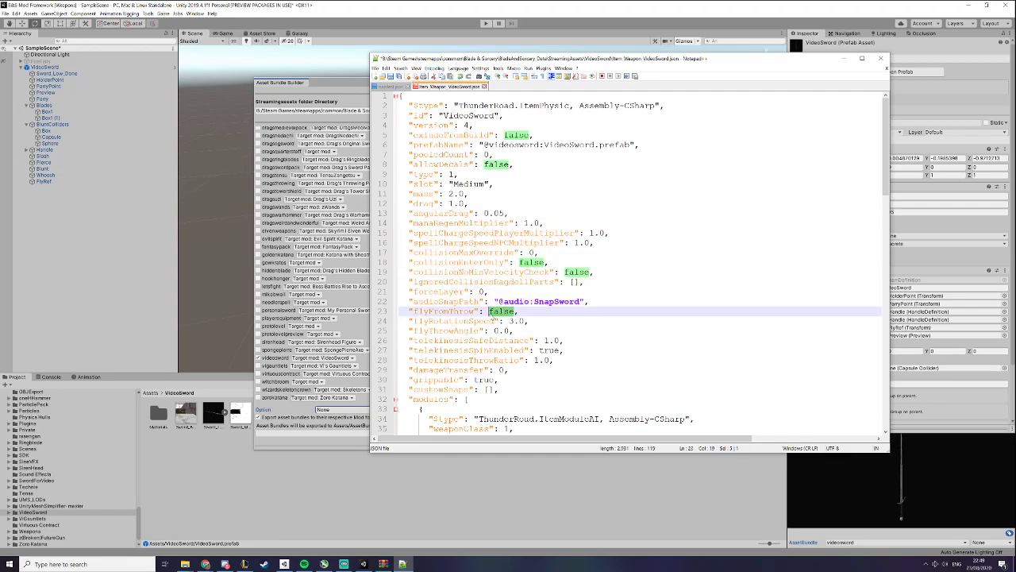
{"action": "type", "text": "true"}
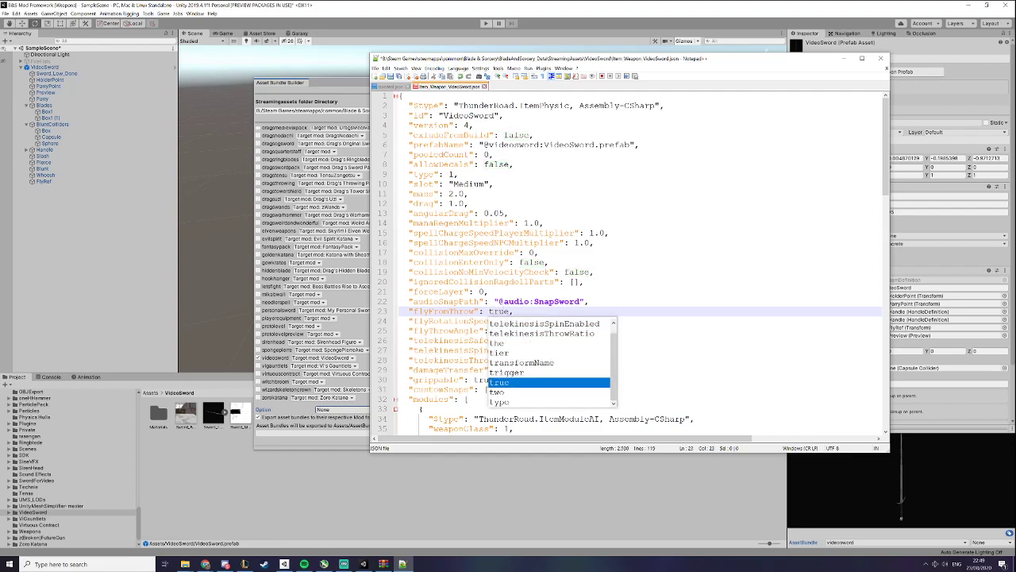
{"action": "left_click", "coordinate": [596, 243]}
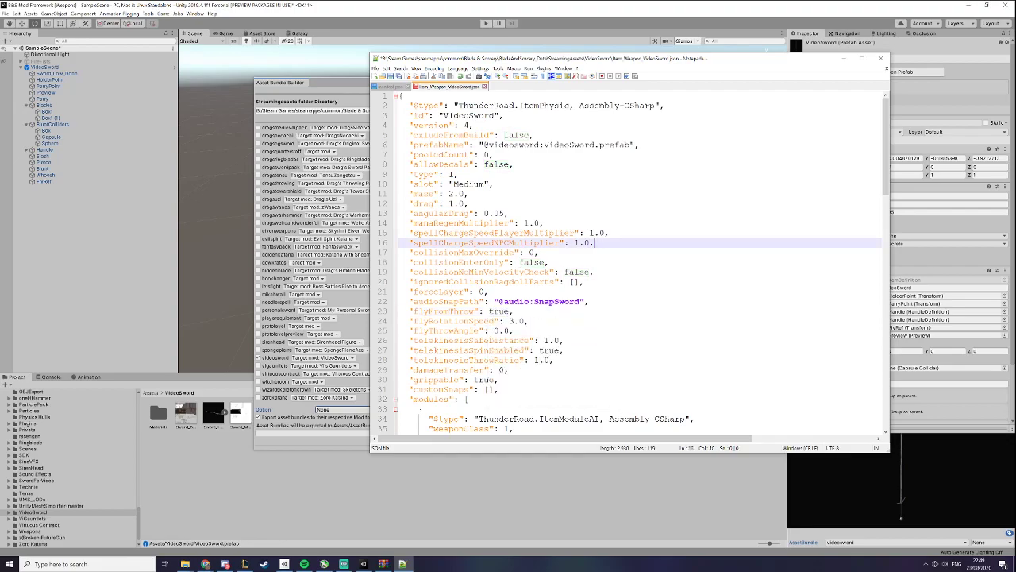
Check the colliderGroups entry's transformName against the Blades object in the Unity hierarchy, and examine its colliderGroupId
{"action": "left_click_drag", "start_coordinate": [414, 332], "coordinate": [499, 379]}
{"action": "left_click", "coordinate": [500, 390]}
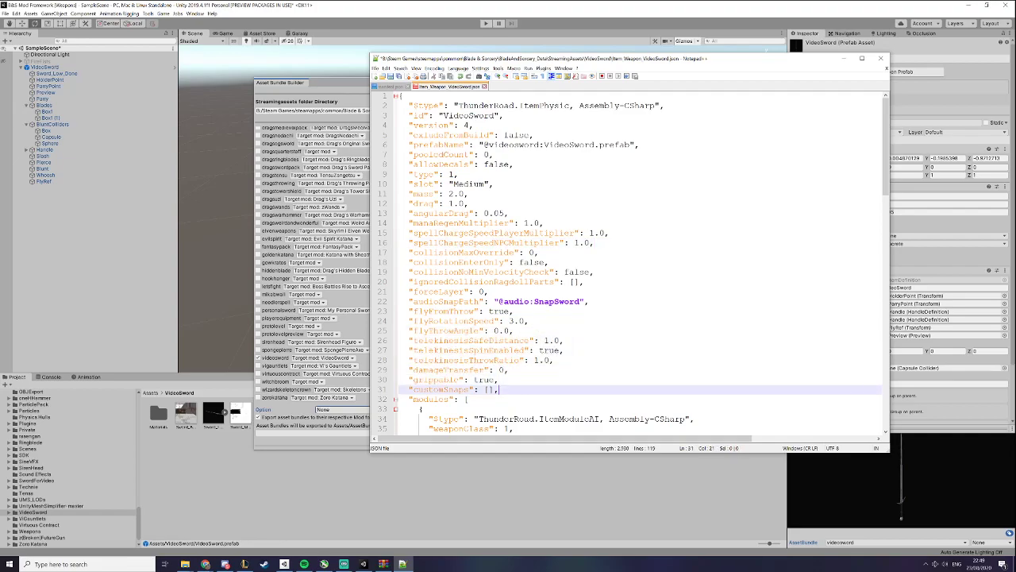
{"action": "scroll", "coordinate": [627, 262], "scroll_direction": "down", "scroll_amount": 16}
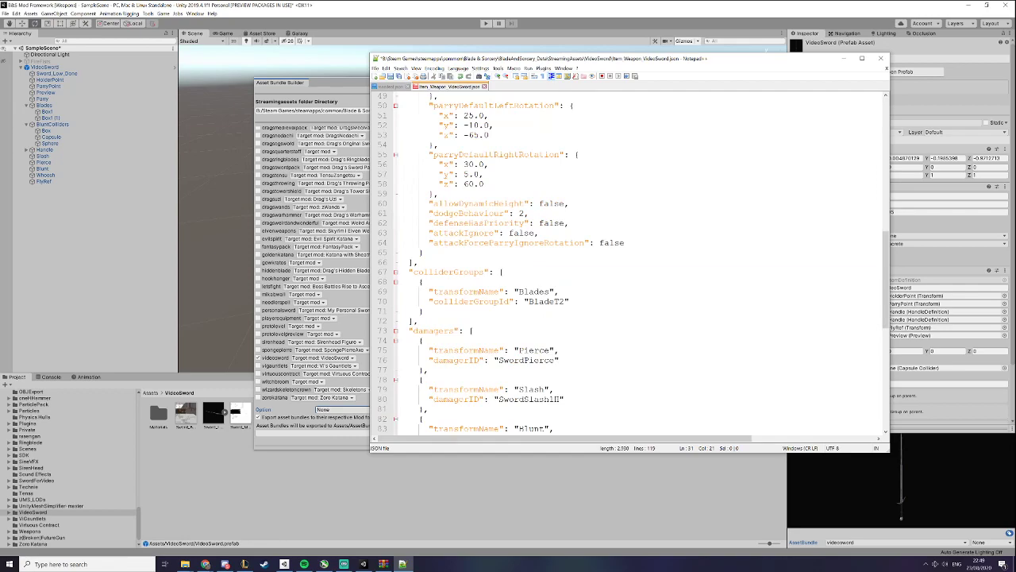
{"action": "left_click_drag", "start_coordinate": [429, 291], "coordinate": [508, 291]}
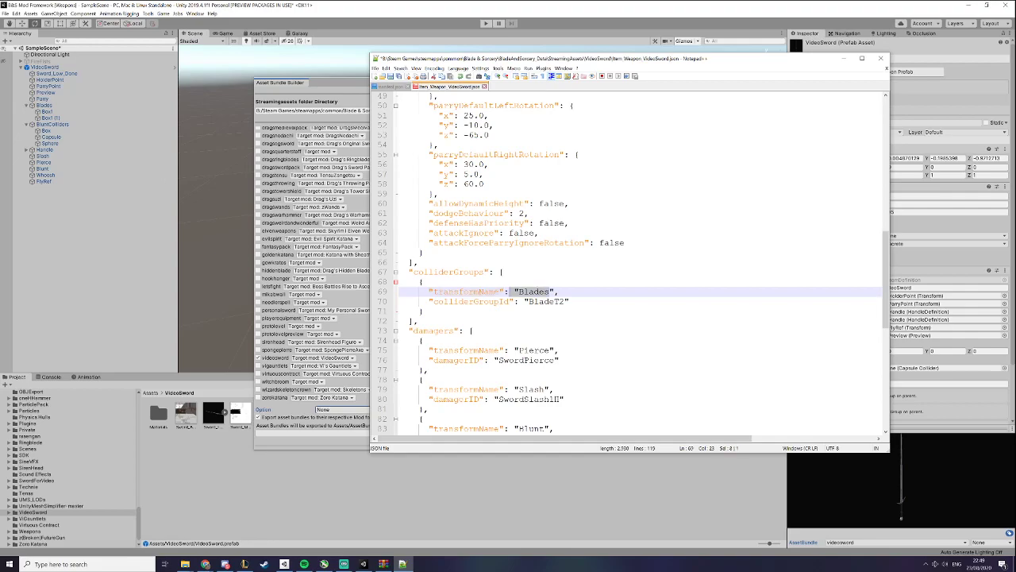
{"action": "left_click", "coordinate": [60, 106]}
{"action": "left_click", "coordinate": [61, 106]}
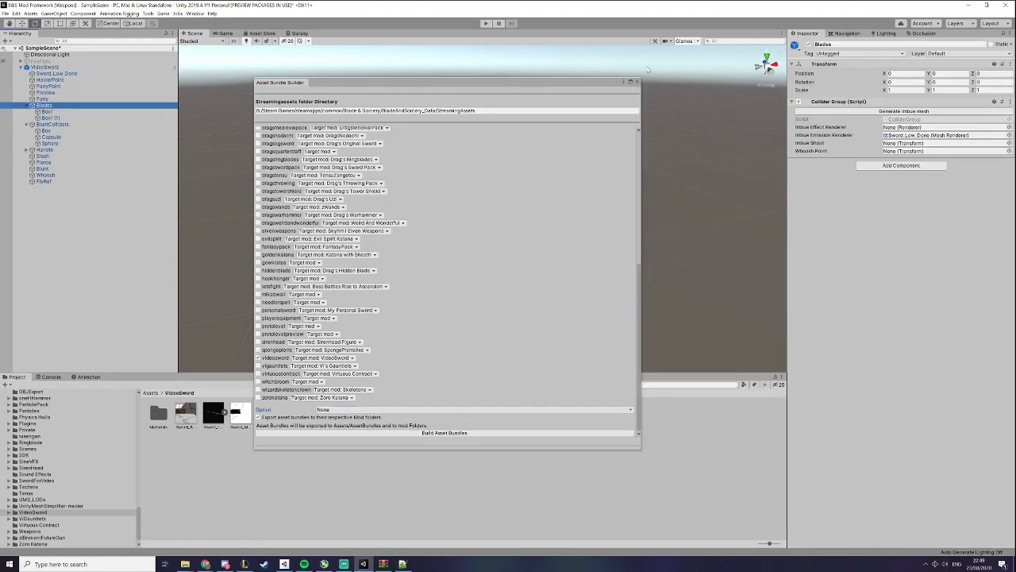
{"action": "left_click", "coordinate": [597, 84]}
{"action": "left_click_drag", "start_coordinate": [601, 82], "coordinate": [897, 100]}
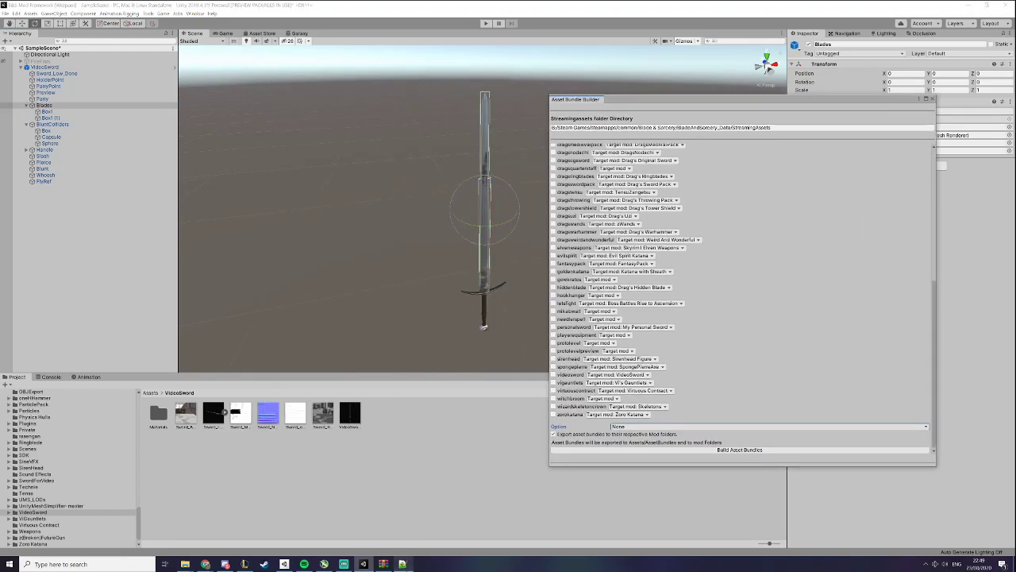
{"action": "left_click", "coordinate": [403, 564]}
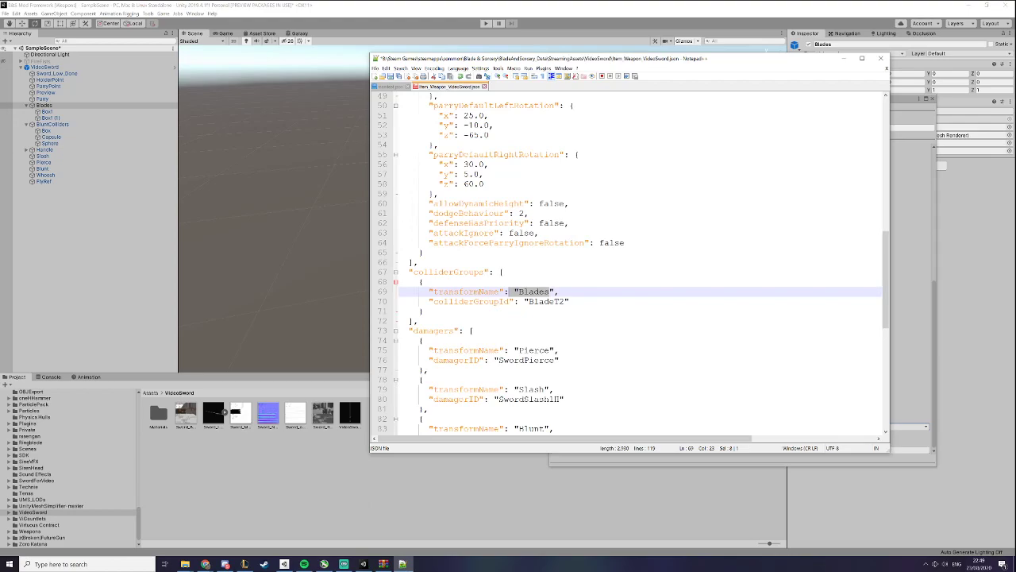
{"action": "left_click", "coordinate": [560, 302]}
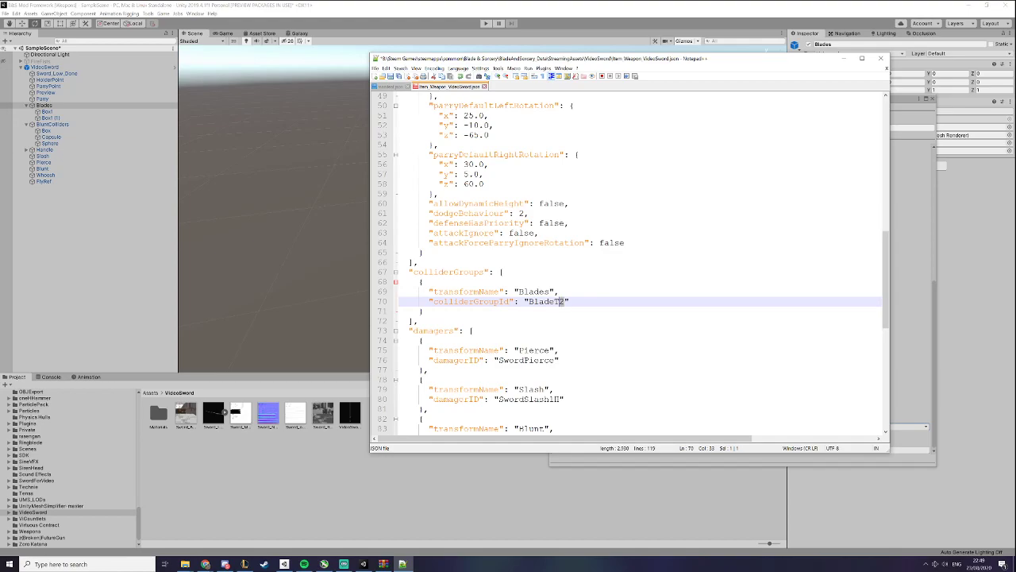
{"action": "left_click_drag", "start_coordinate": [409, 272], "coordinate": [424, 311]}
{"action": "left_click_drag", "start_coordinate": [559, 301], "coordinate": [564, 302]}
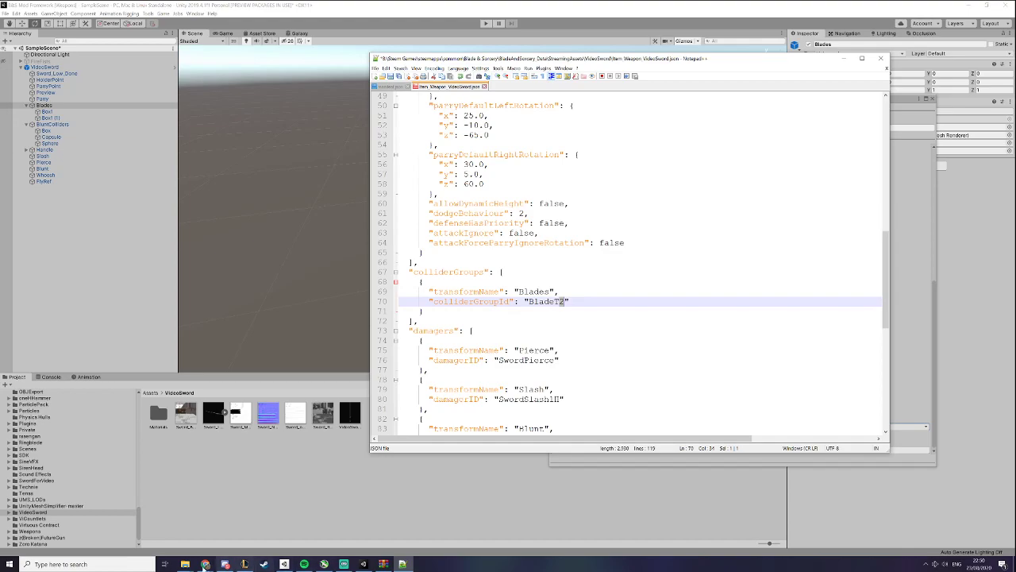
Review the available collider group files in StreamingAssets\Default\ColliderGroups and return to the VideoSword mod folder
{"action": "left_click", "coordinate": [185, 564]}
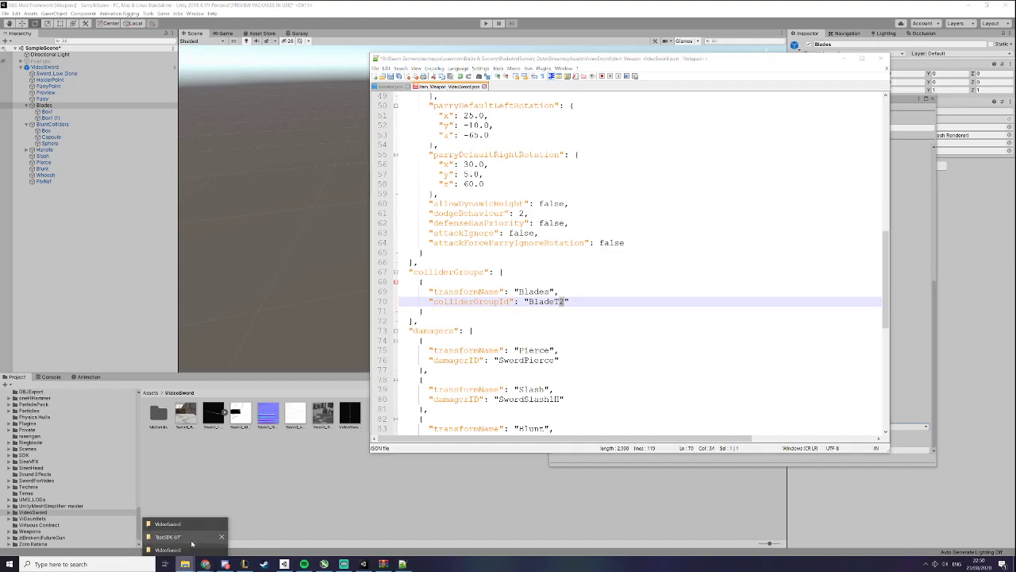
{"action": "left_click", "coordinate": [190, 549]}
{"action": "left_click", "coordinate": [185, 564]}
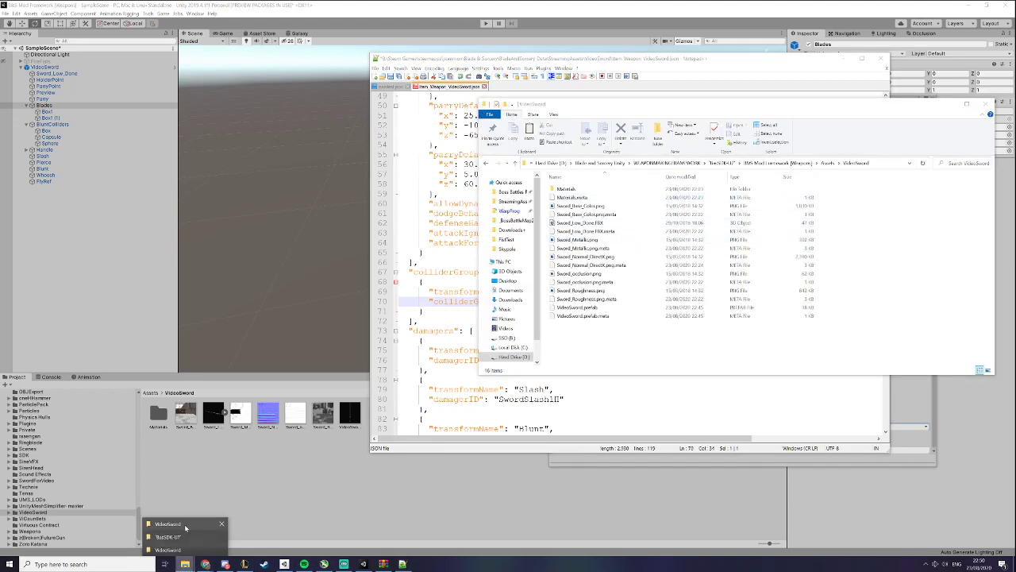
{"action": "left_click", "coordinate": [188, 524]}
{"action": "left_click", "coordinate": [750, 154]}
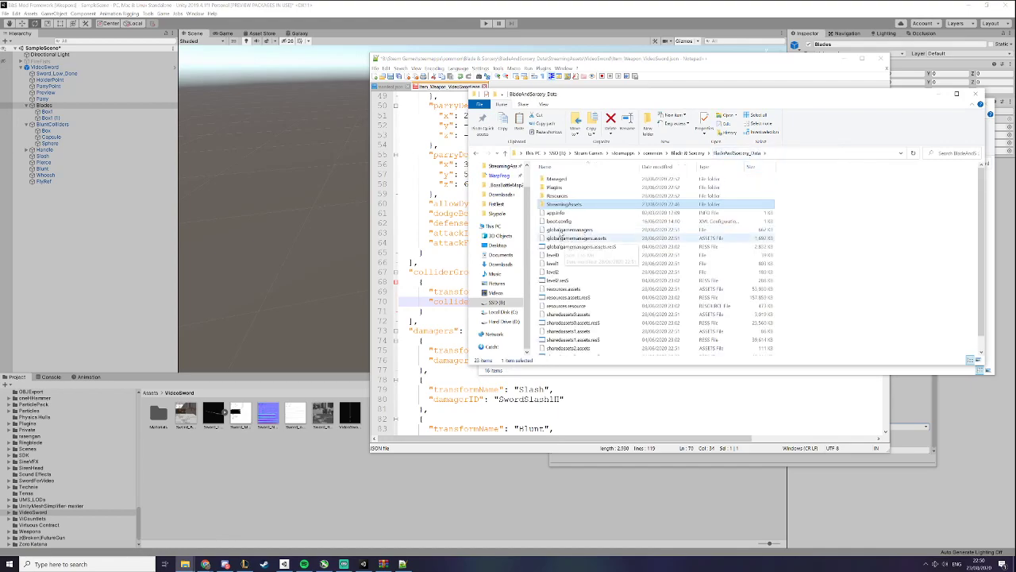
{"action": "double_click", "coordinate": [565, 200]}
{"action": "double_click", "coordinate": [556, 238]}
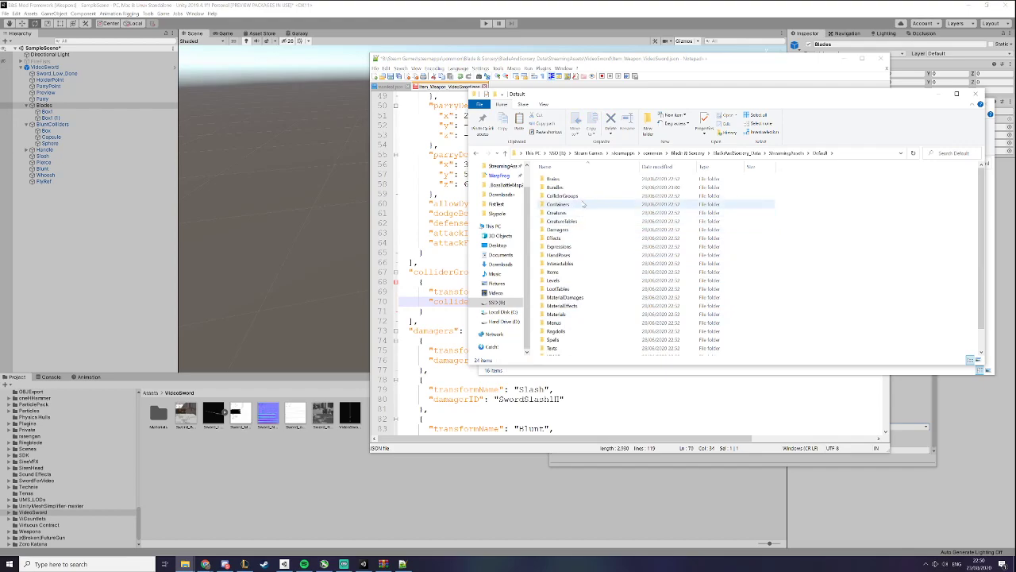
{"action": "double_click", "coordinate": [585, 196]}
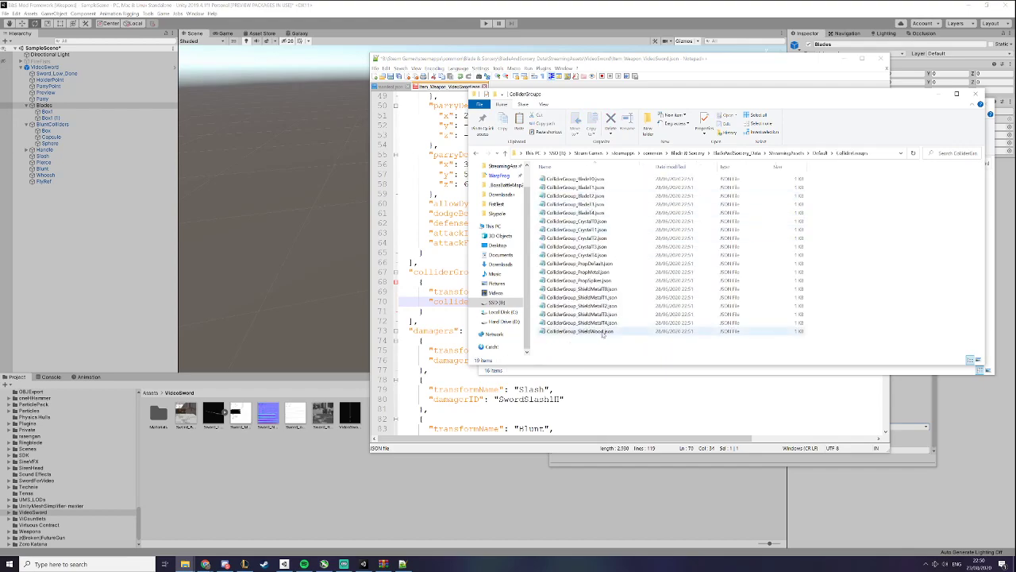
{"action": "left_click", "coordinate": [599, 324]}
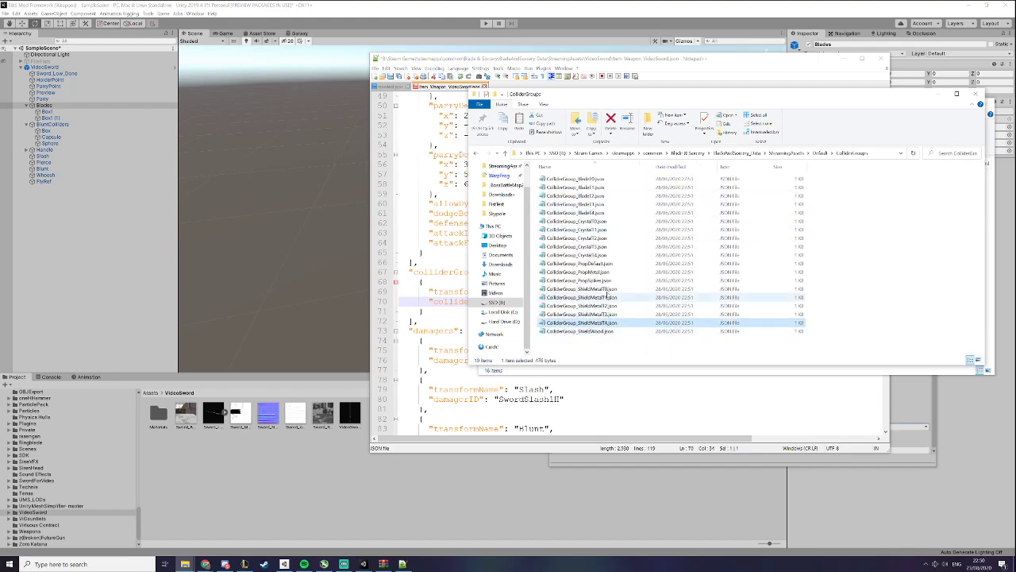
{"action": "left_click", "coordinate": [609, 263]}
{"action": "left_click", "coordinate": [616, 255]}
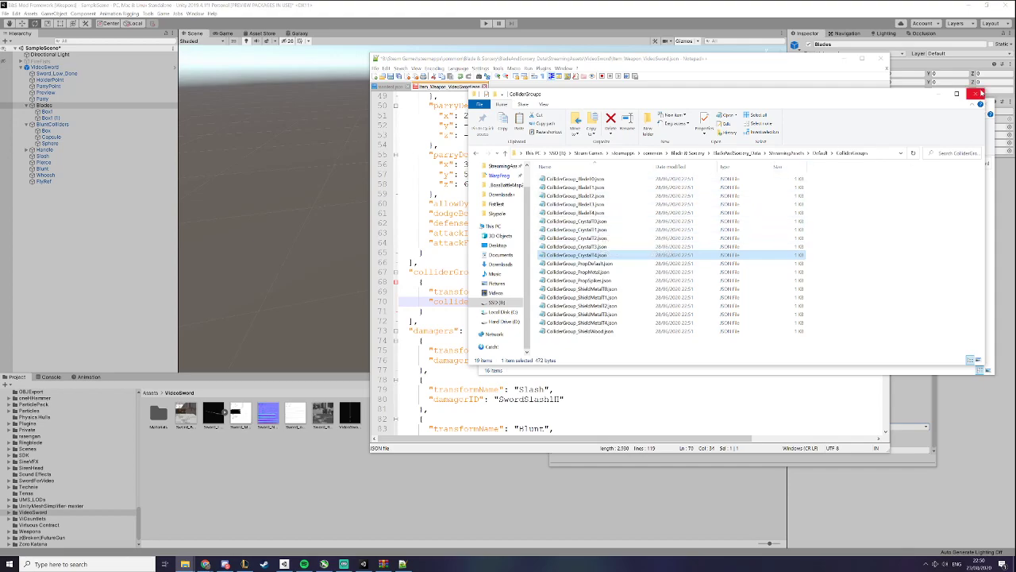
{"action": "left_click", "coordinate": [788, 152]}
{"action": "scroll", "coordinate": [596, 283], "scroll_direction": "down", "scroll_amount": 5}
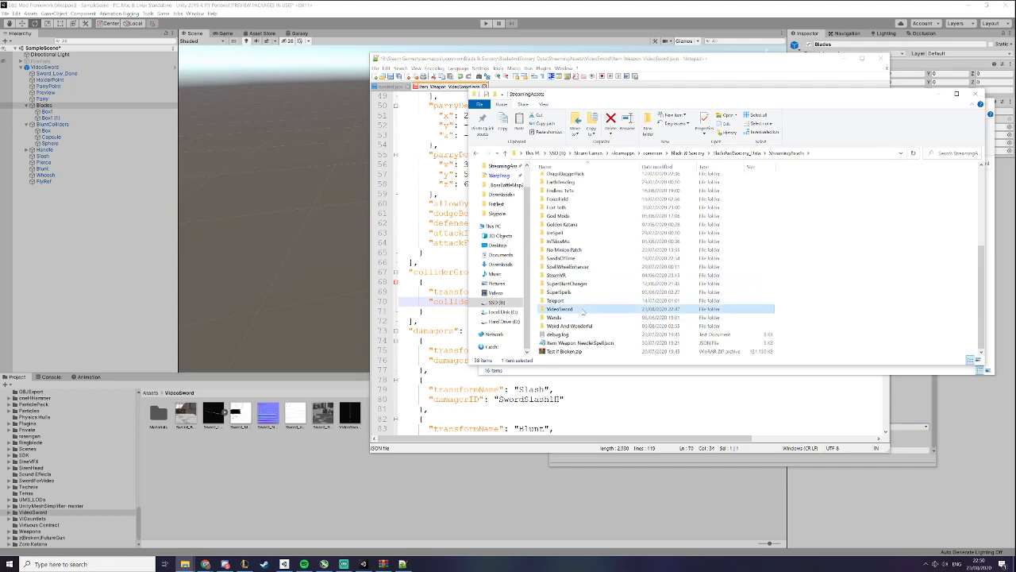
{"action": "double_click", "coordinate": [591, 308]}
Examine the damagers section of the item JSON, including the Pierce entry's transformName and damagerID
{"action": "left_click", "coordinate": [423, 252]}
{"action": "scroll", "coordinate": [627, 262], "scroll_direction": "down", "scroll_amount": 4}
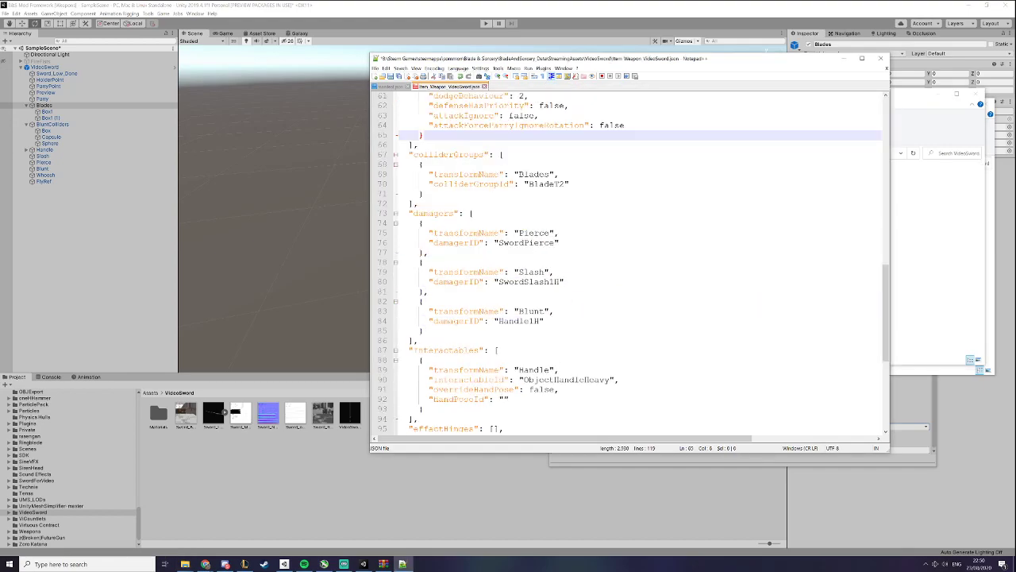
{"action": "left_click", "coordinate": [410, 213]}
{"action": "left_click_drag", "start_coordinate": [429, 233], "coordinate": [561, 234]}
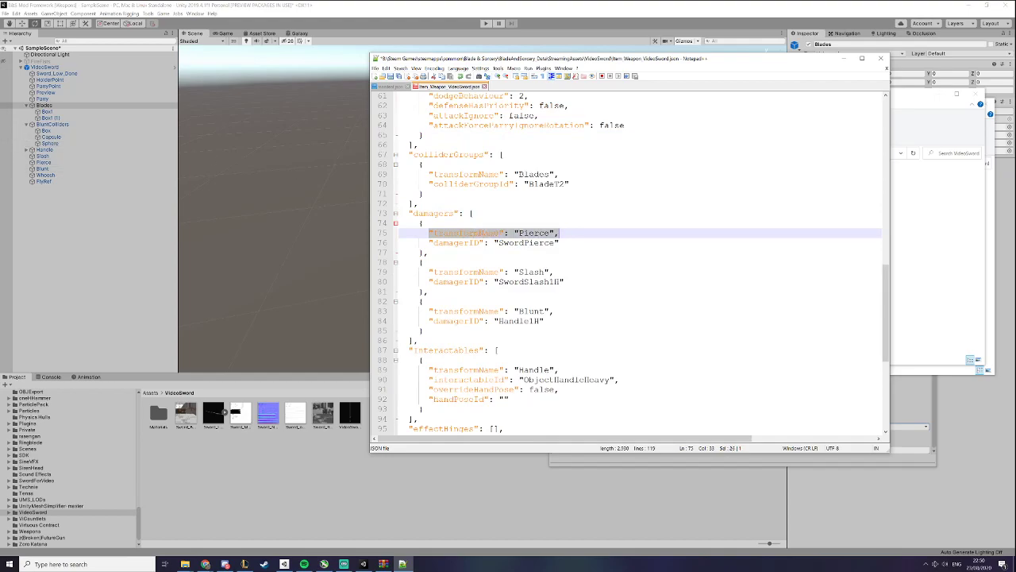
{"action": "left_click", "coordinate": [430, 291]}
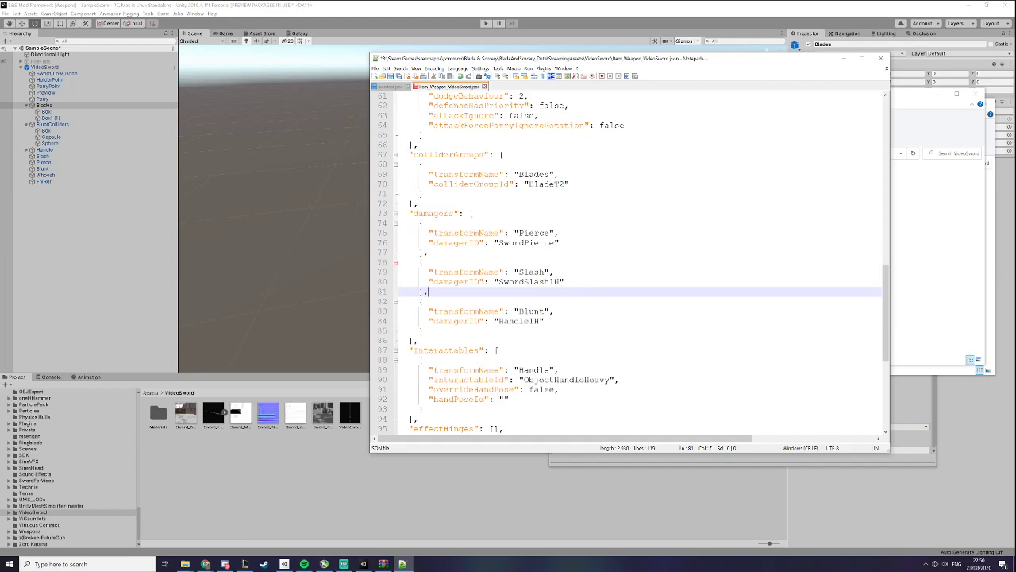
{"action": "left_click", "coordinate": [424, 262]}
{"action": "left_click_drag", "start_coordinate": [554, 243], "coordinate": [429, 243]}
Place the JSON editor beside File Explorer, review the damager files in StreamingAssets\Default\Damagers, and return to the VideoSword folder
{"action": "left_click", "coordinate": [919, 225]}
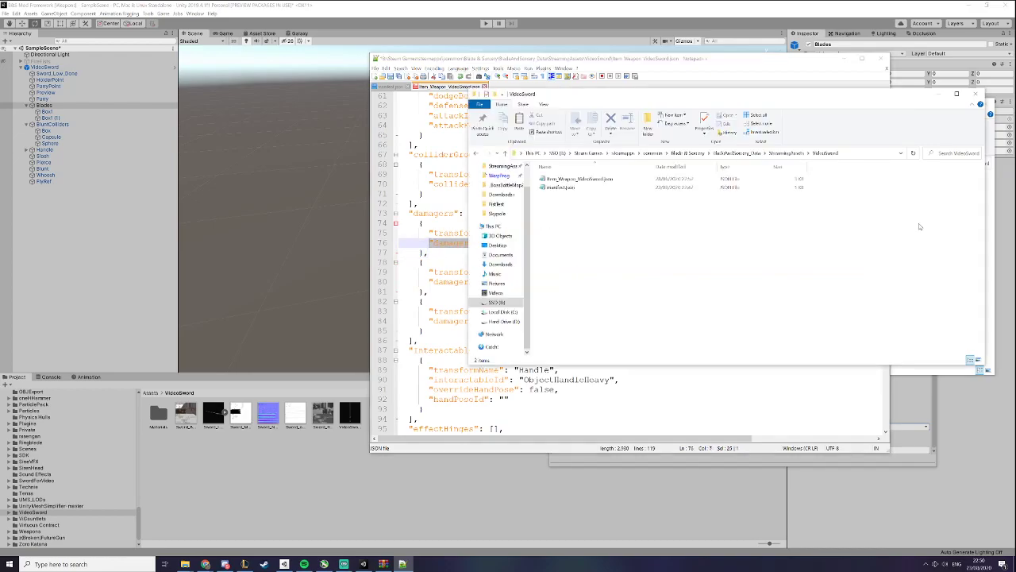
{"action": "left_click_drag", "start_coordinate": [655, 63], "coordinate": [422, 76]}
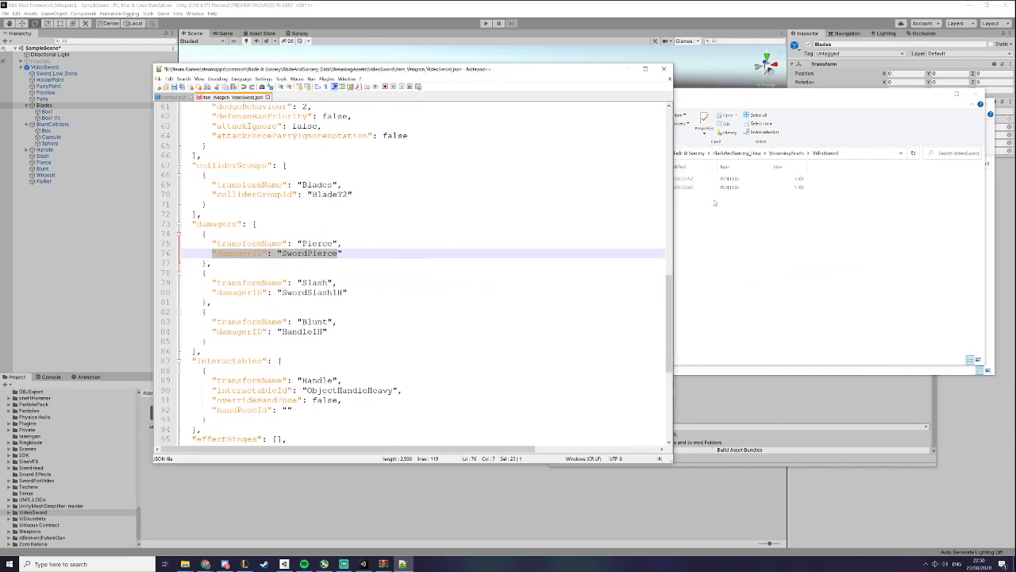
{"action": "left_click", "coordinate": [921, 238]}
{"action": "left_click", "coordinate": [786, 153]}
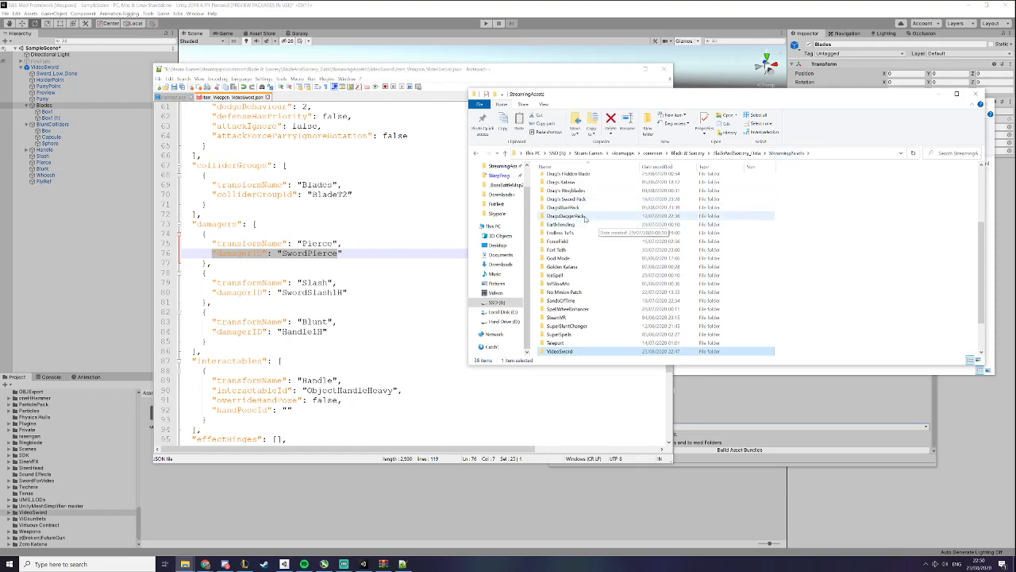
{"action": "scroll", "coordinate": [586, 220], "scroll_direction": "up", "scroll_amount": 6}
{"action": "double_click", "coordinate": [582, 239]}
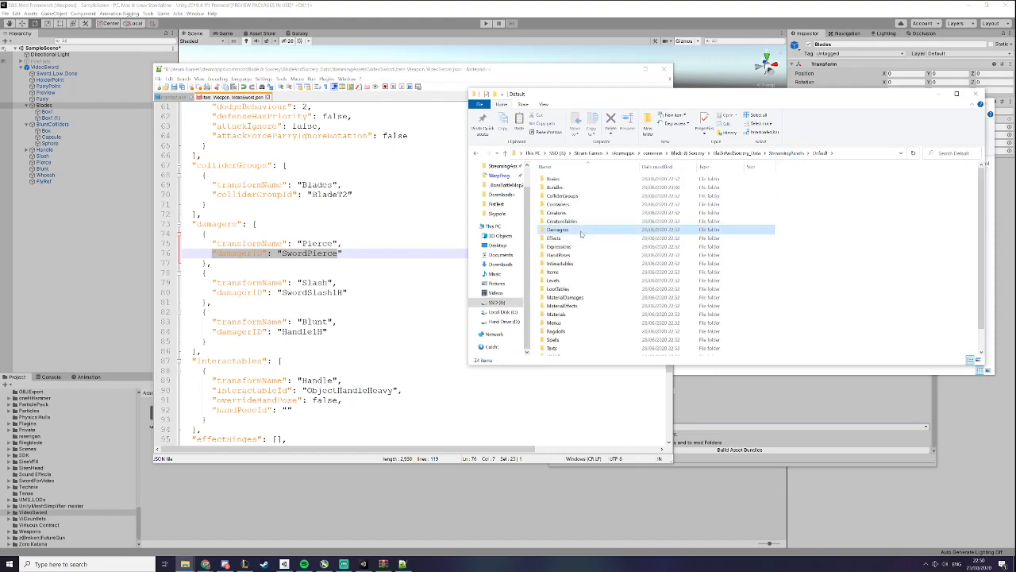
{"action": "double_click", "coordinate": [578, 229]}
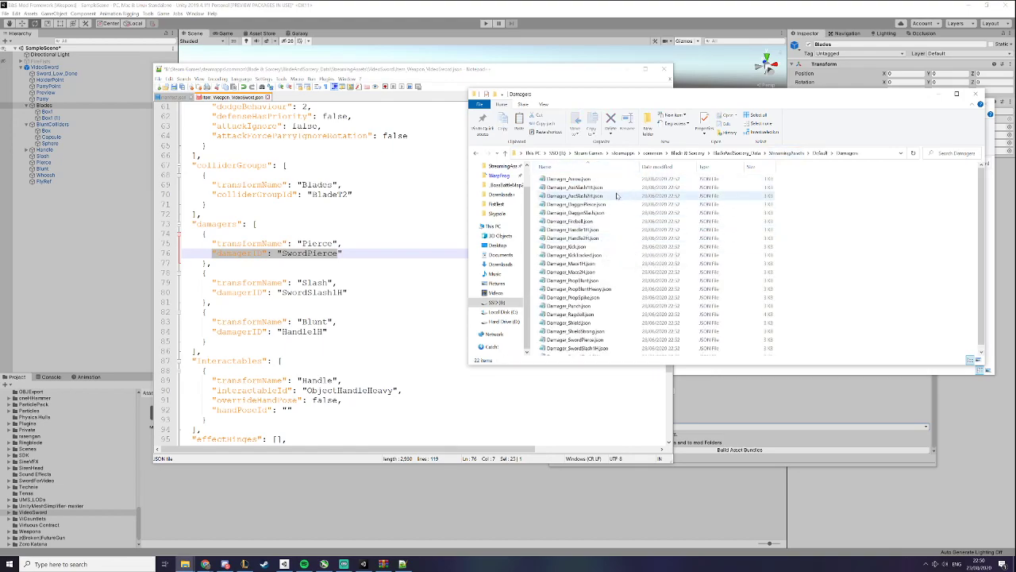
{"action": "scroll", "coordinate": [615, 301], "scroll_direction": "down", "scroll_amount": 1}
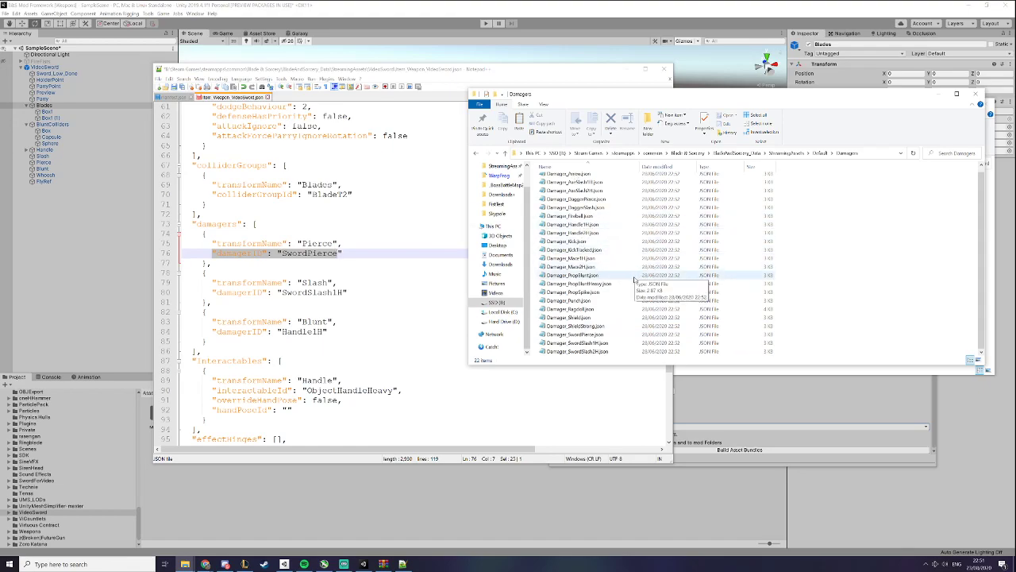
{"action": "scroll", "coordinate": [634, 280], "scroll_direction": "up", "scroll_amount": 1}
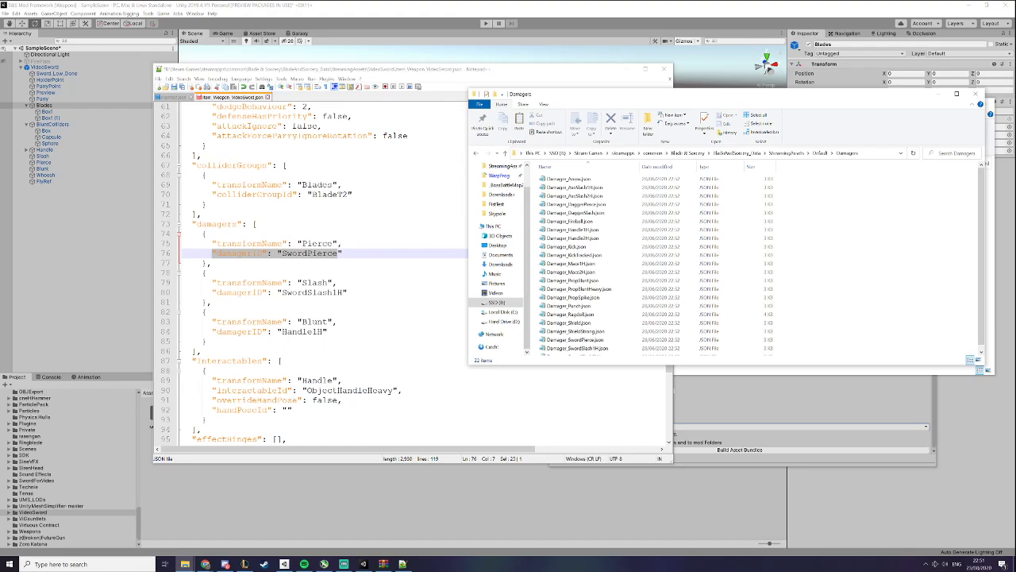
{"action": "left_click", "coordinate": [764, 154]}
{"action": "left_click", "coordinate": [785, 154]}
{"action": "scroll", "coordinate": [590, 297], "scroll_direction": "down", "scroll_amount": 6}
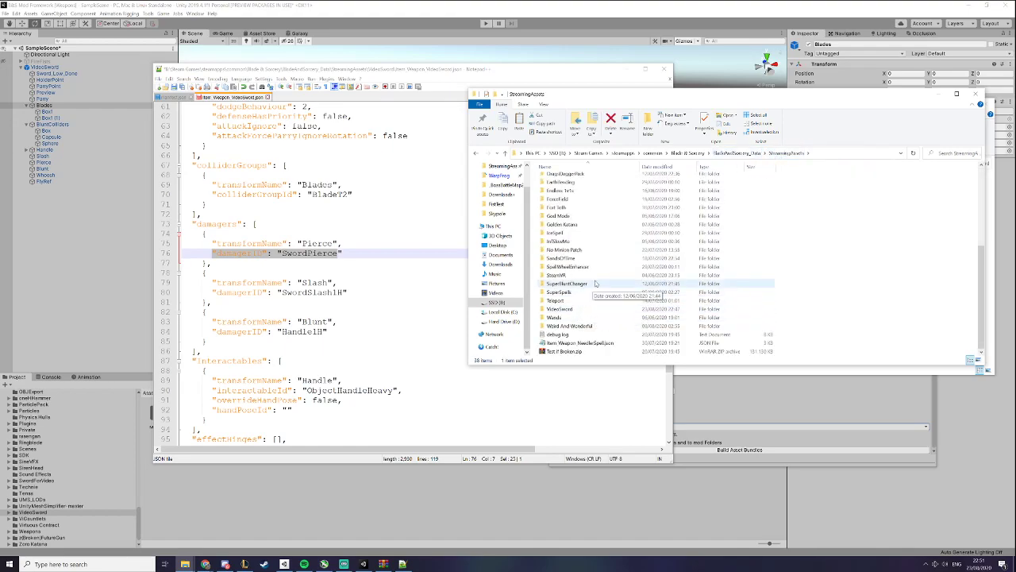
{"action": "double_click", "coordinate": [567, 308]}
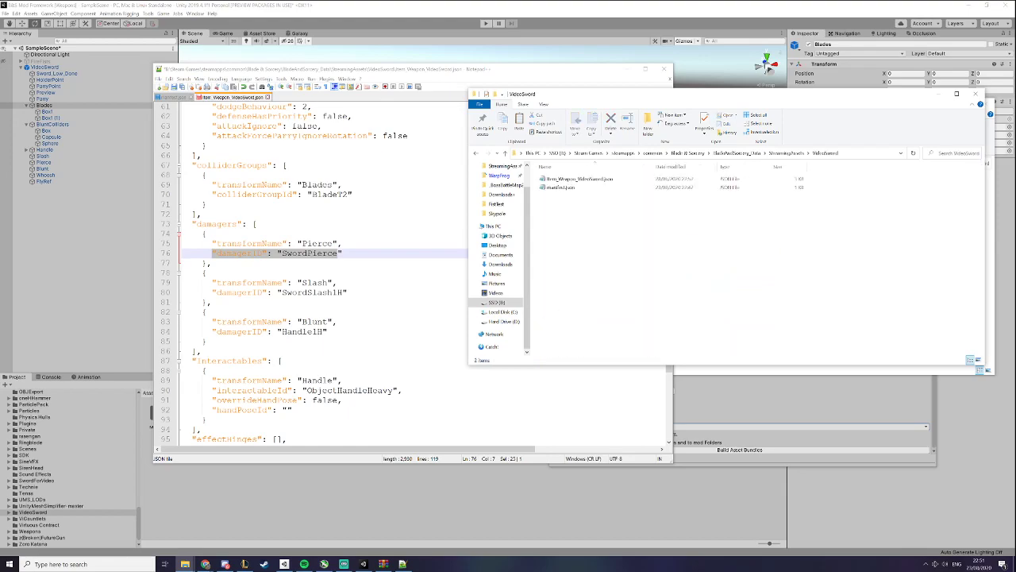
Examine the Slash and Blunt damager entries and the handle's interactables settings, including handPoseId
{"action": "left_click", "coordinate": [413, 311]}
{"action": "left_click_drag", "start_coordinate": [347, 292], "coordinate": [213, 283]}
{"action": "left_click_drag", "start_coordinate": [218, 341], "coordinate": [211, 322]}
{"action": "left_click", "coordinate": [218, 351]}
{"action": "scroll", "coordinate": [317, 341], "scroll_direction": "down", "scroll_amount": 8}
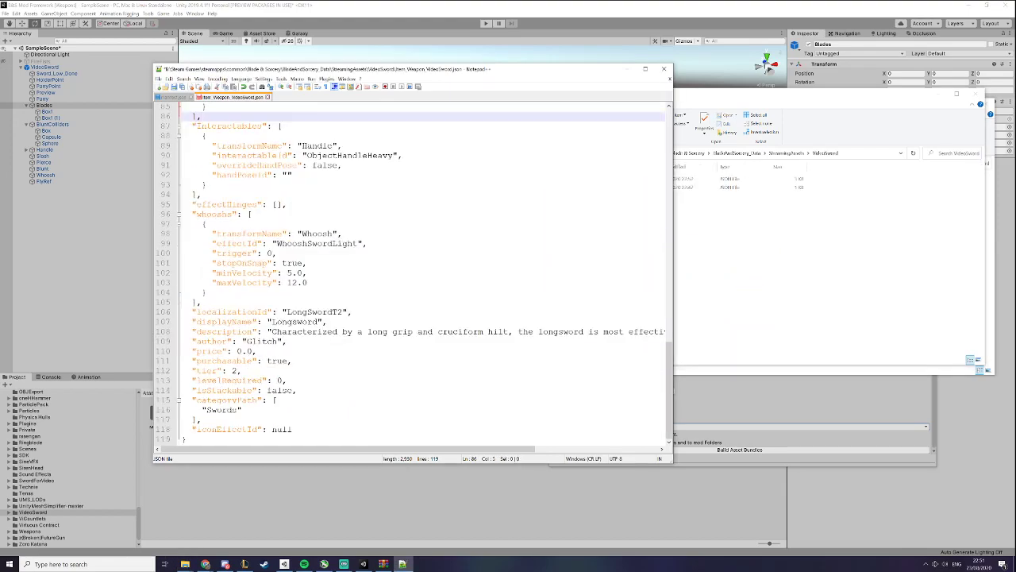
{"action": "left_click", "coordinate": [288, 175]}
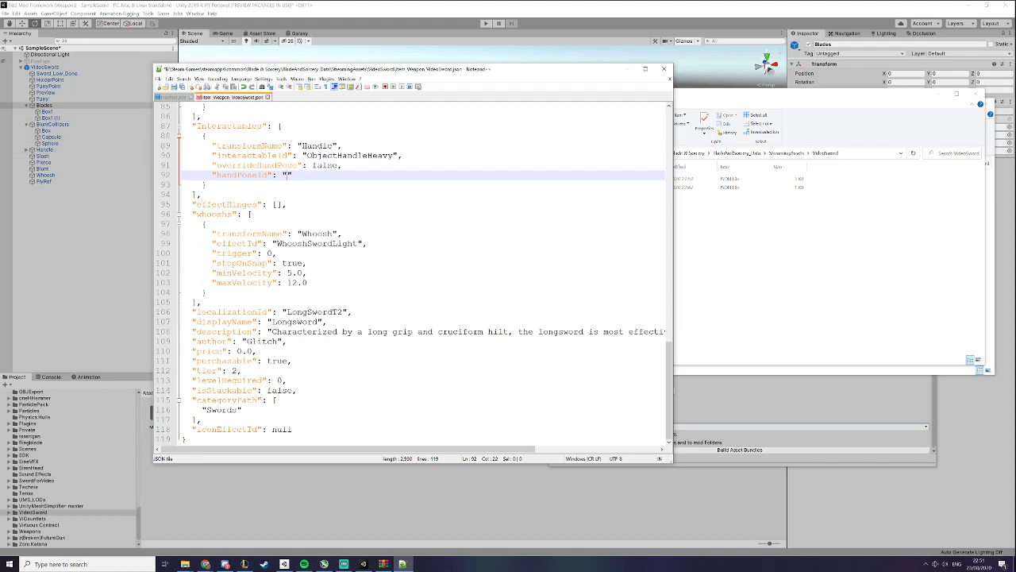
Set the item JSON's localizationId to "Videosword" and its displayName to "Video Sword"
{"action": "left_click", "coordinate": [301, 322]}
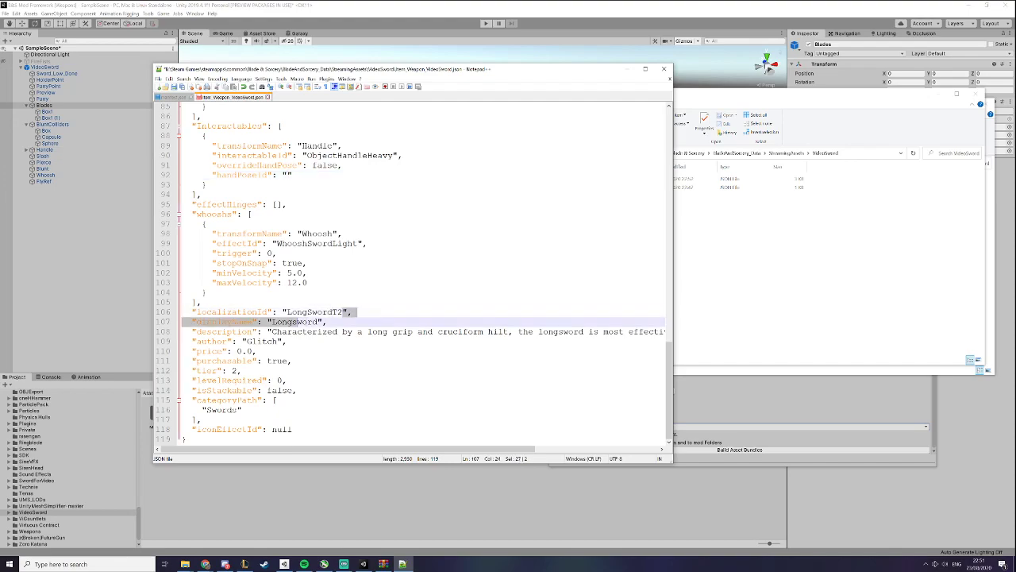
{"action": "double_click", "coordinate": [300, 312]}
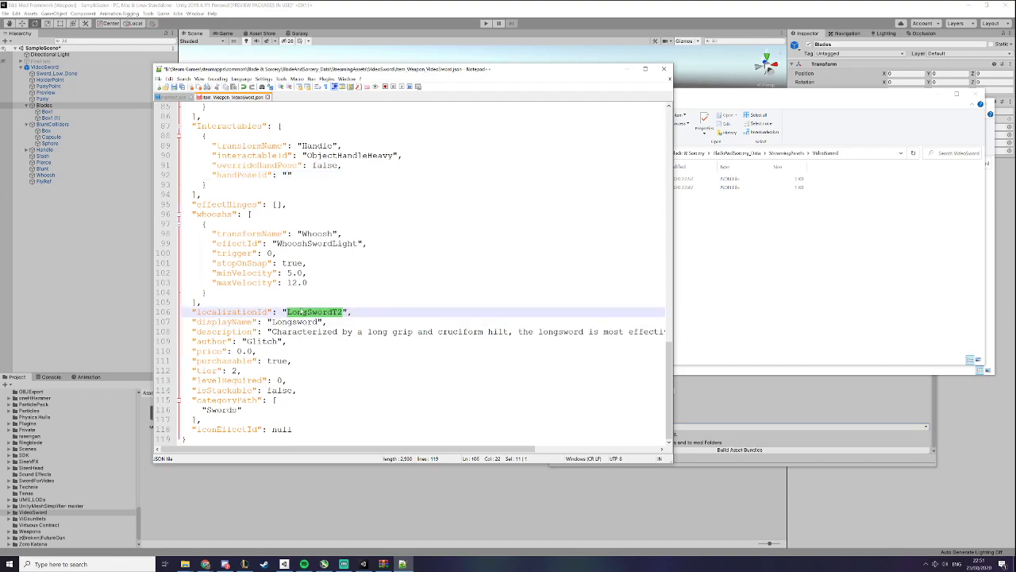
{"action": "type", "text": "Videosword"}
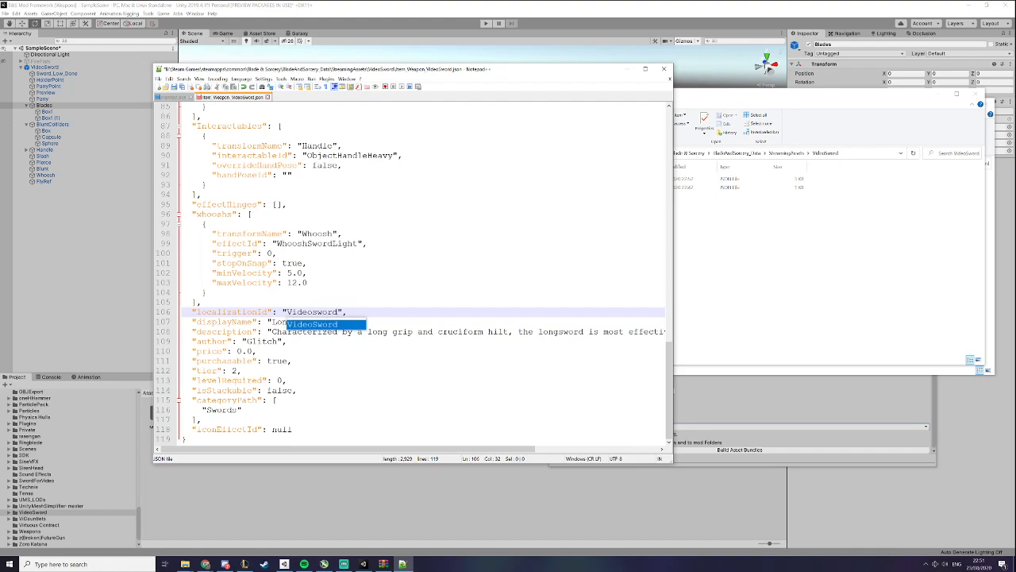
{"action": "left_click", "coordinate": [208, 292]}
{"action": "left_click_drag", "start_coordinate": [318, 321], "coordinate": [271, 321]}
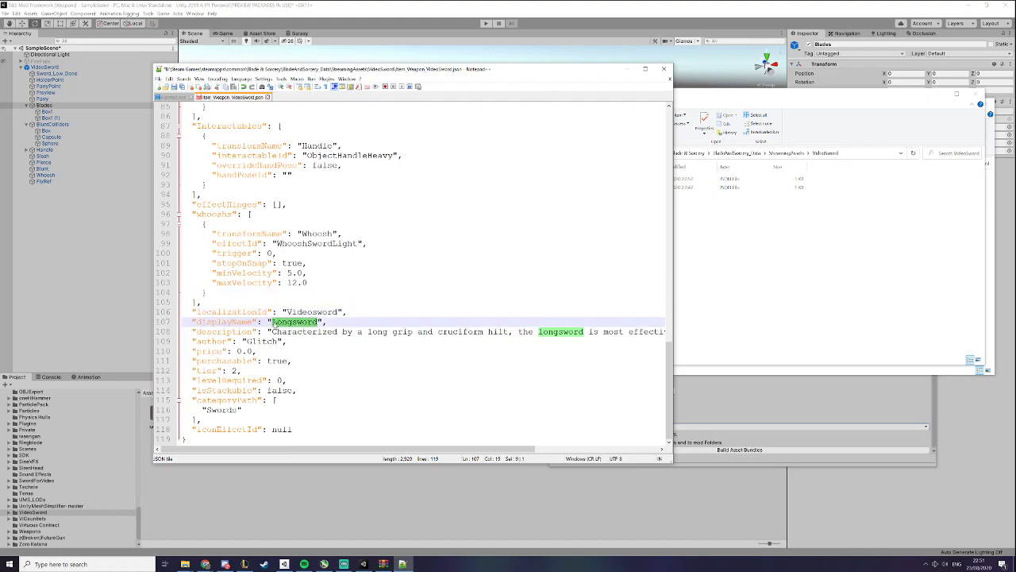
{"action": "type", "text": "Video Sword"}
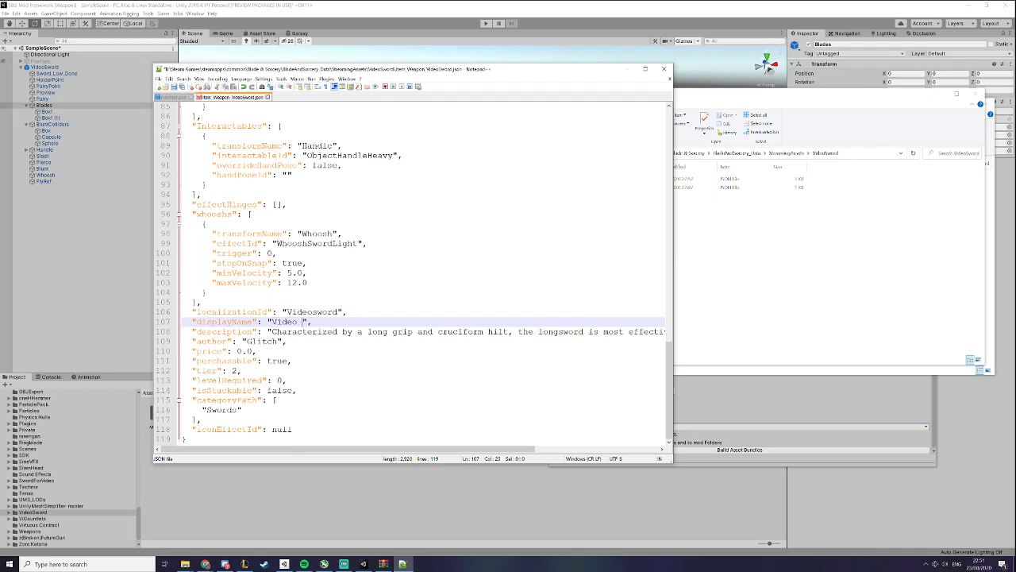
{"action": "left_click", "coordinate": [255, 272]}
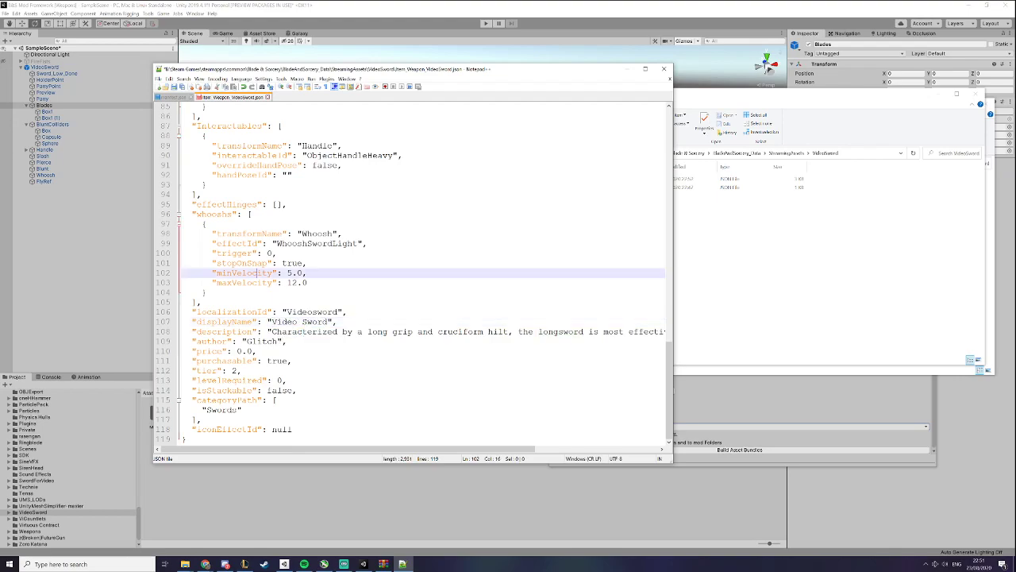
Replace the item's description text with "Example of the Sword used in the Tutorial"
{"action": "left_click_drag", "start_coordinate": [272, 331], "coordinate": [463, 331]}
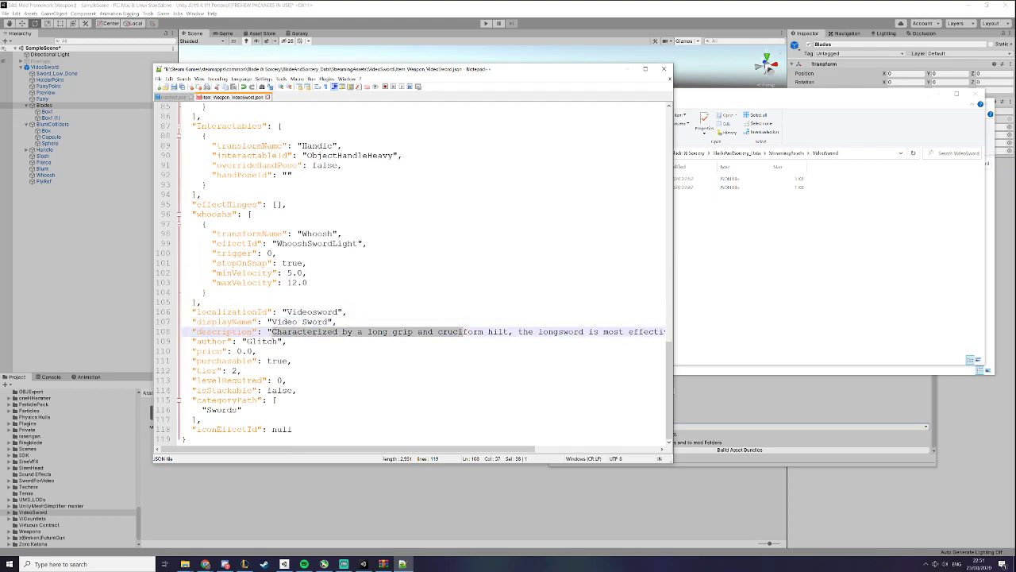
{"action": "key", "text": "BackSpace"}
{"action": "left_click_drag", "start_coordinate": [624, 332], "coordinate": [272, 333]}
{"action": "key", "text": "BackSpace"}
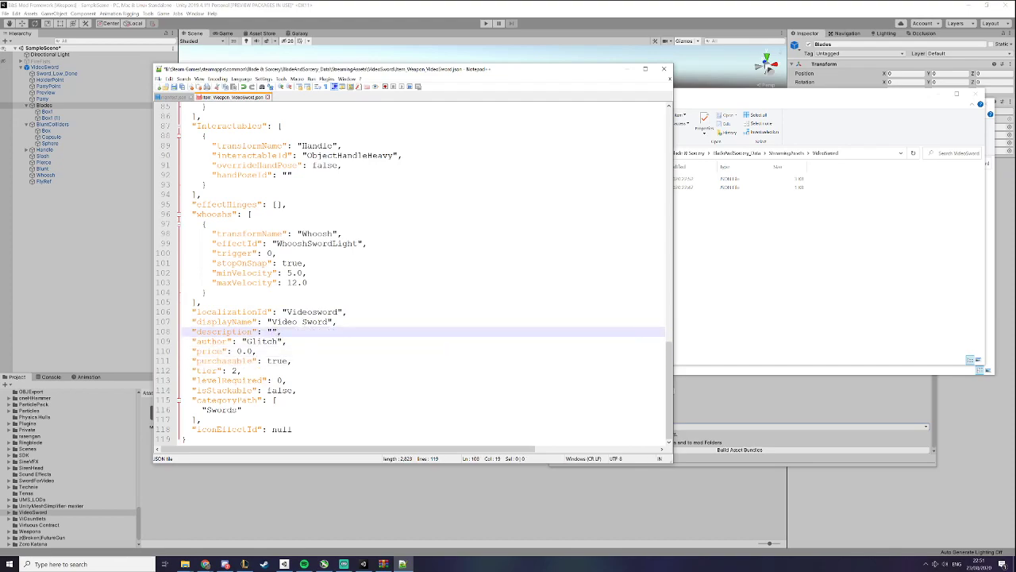
{"action": "type", "text": "Example of the Sword used in the Tutorial"}
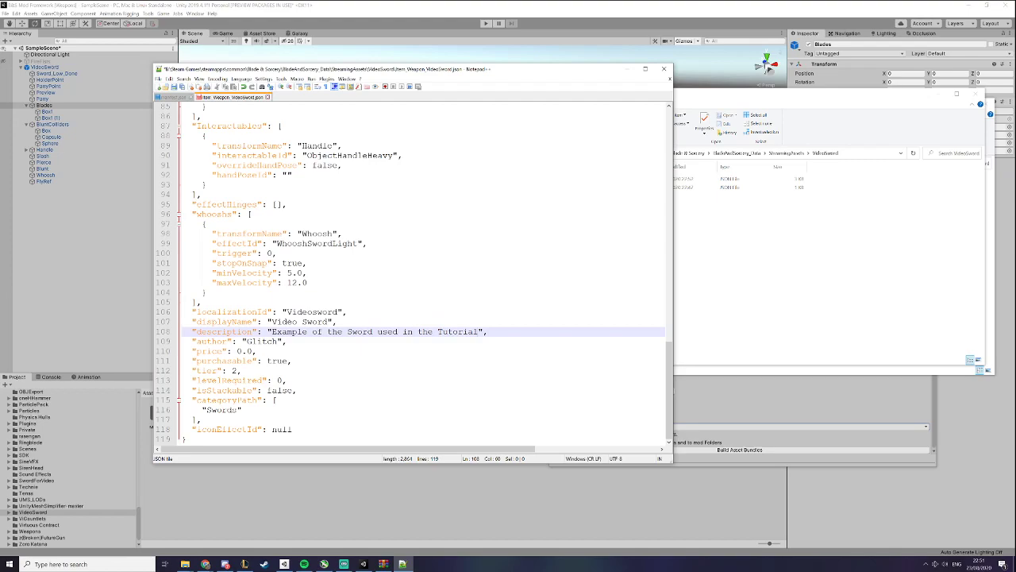
Replace the item's author value with the mod creator's alias
{"action": "double_click", "coordinate": [263, 342]}
{"action": "type", "text": "Drags"}
{"action": "left_click", "coordinate": [288, 380]}
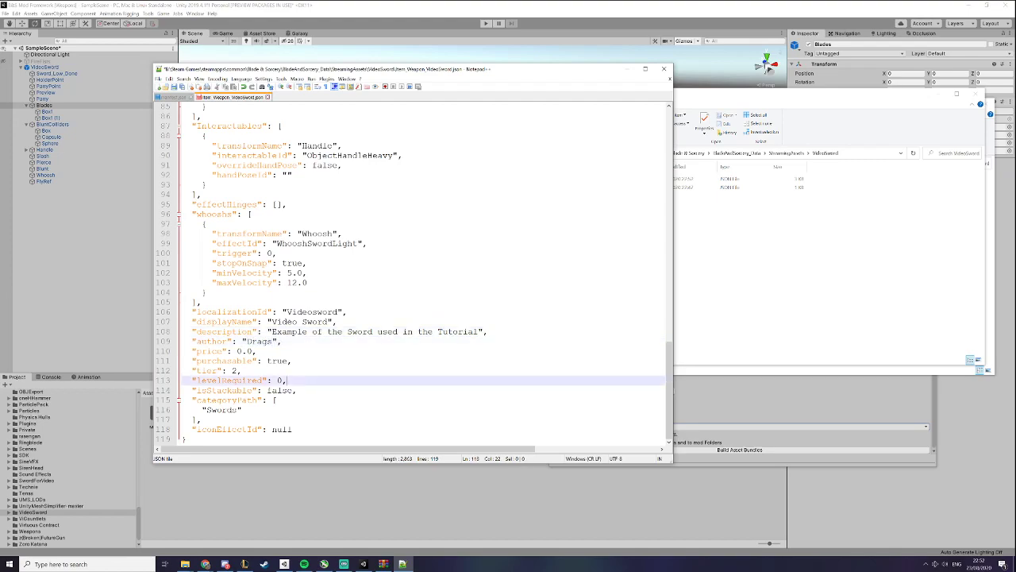
Check the "Swords" entry under categoryPath and save the item JSON file
{"action": "left_click", "coordinate": [232, 409]}
{"action": "mouse_move", "coordinate": [238, 410]}
{"action": "left_mouse_down"}
{"action": "mouse_move", "coordinate": [207, 409]}
{"action": "mouse_move", "coordinate": [238, 411]}
{"action": "left_mouse_up"}
{"action": "left_click", "coordinate": [207, 409]}
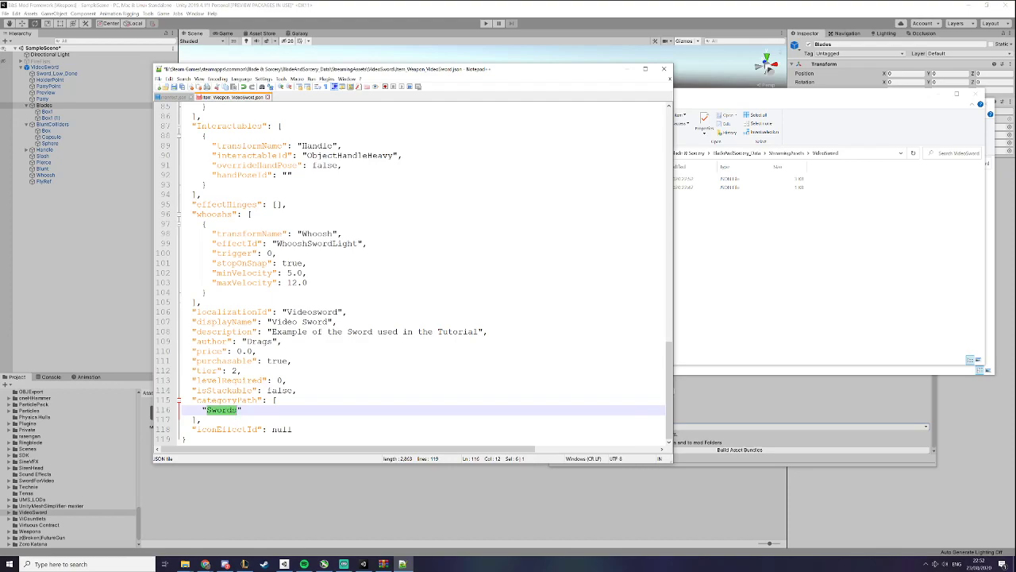
{"action": "left_click", "coordinate": [267, 390]}
{"action": "left_click_drag", "start_coordinate": [237, 410], "coordinate": [222, 409]}
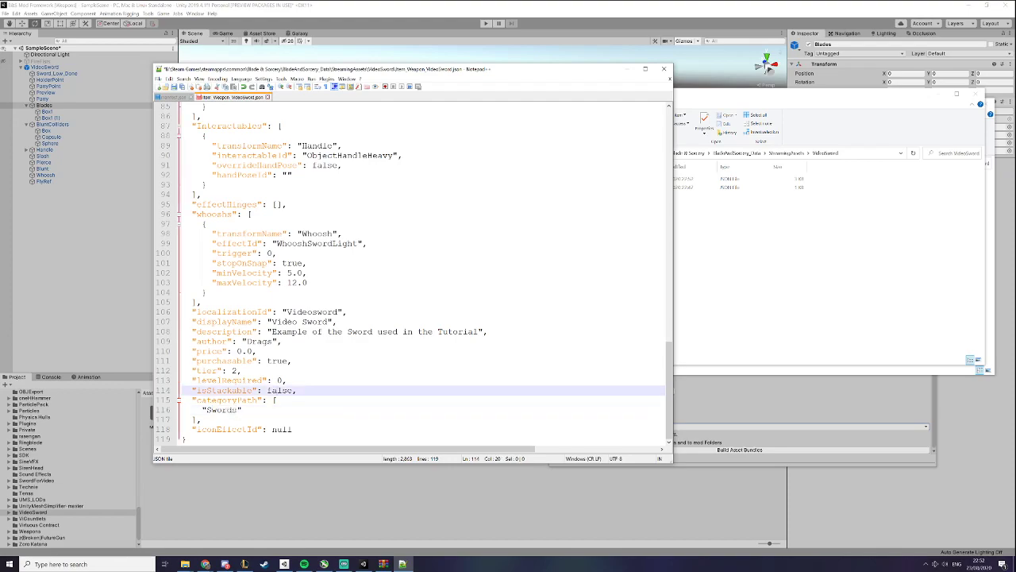
{"action": "left_click", "coordinate": [173, 87]}
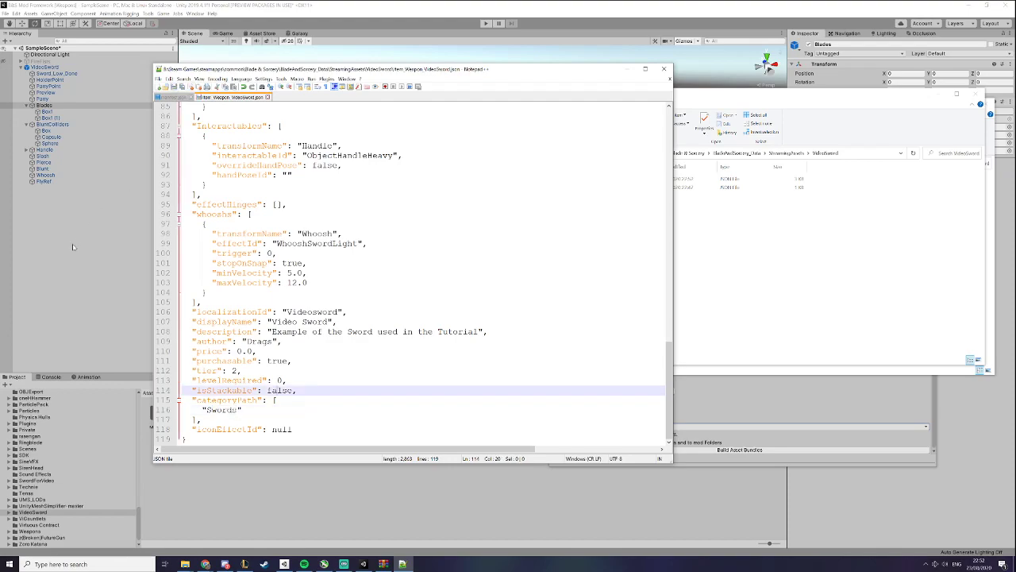
Switch to Unity and, in the Asset Bundle Builder, deselect the bossbattles bundle and select the videosword bundle for export
{"action": "left_click", "coordinate": [73, 243]}
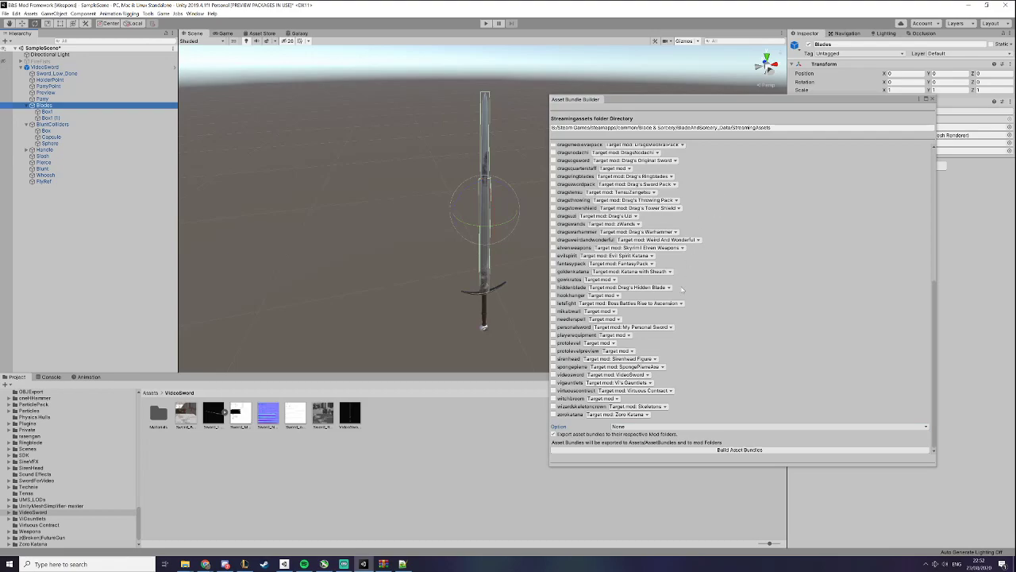
{"action": "scroll", "coordinate": [684, 287], "scroll_direction": "up", "scroll_amount": 10}
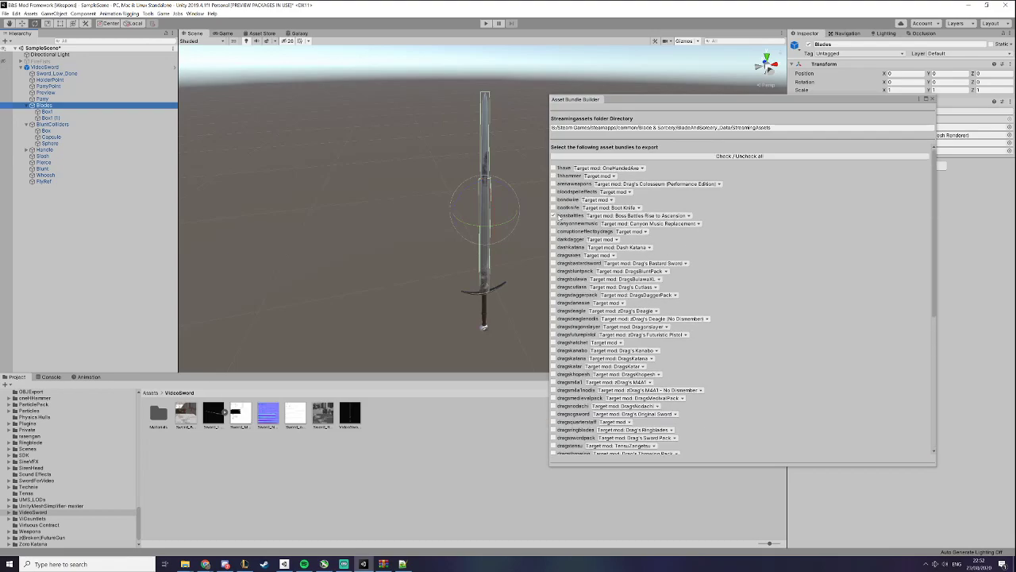
{"action": "left_click", "coordinate": [556, 215]}
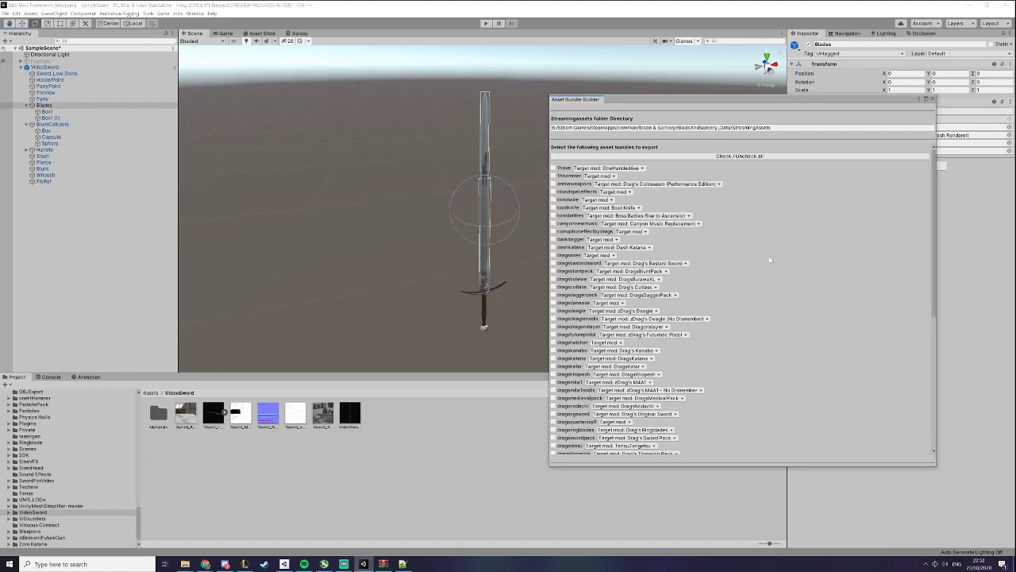
{"action": "scroll", "coordinate": [643, 293], "scroll_direction": "down", "scroll_amount": 10}
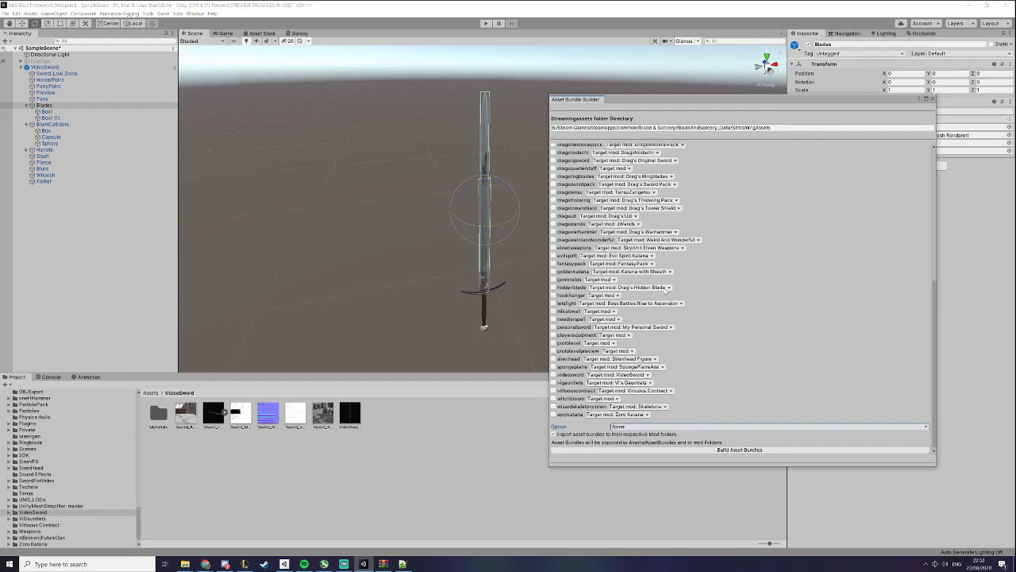
{"action": "left_click", "coordinate": [554, 374]}
Assign VideoSword as the target mod of the videosword bundle and build the asset bundles
{"action": "left_click", "coordinate": [605, 376]}
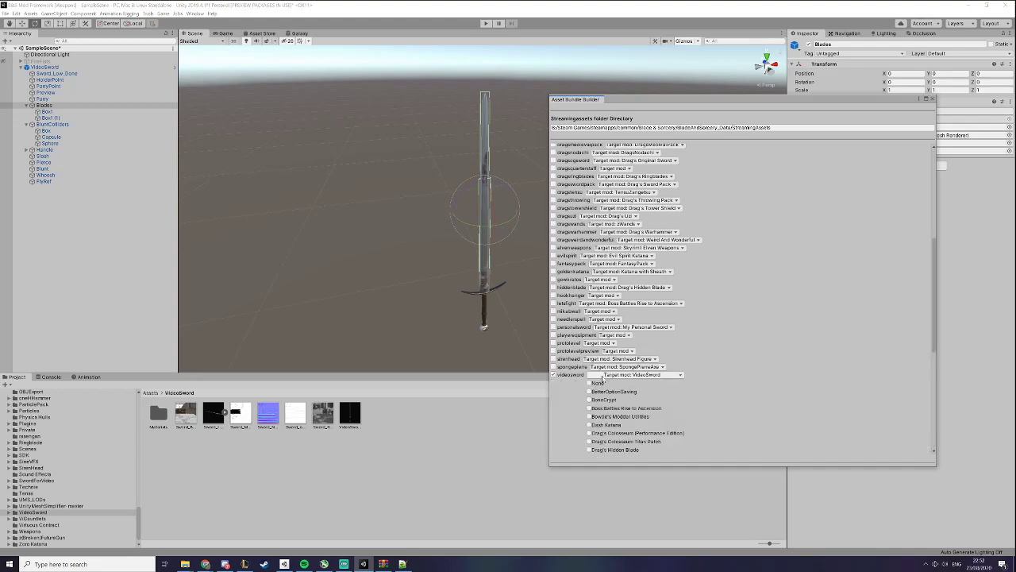
{"action": "scroll", "coordinate": [680, 375], "scroll_direction": "down", "scroll_amount": 5}
{"action": "scroll", "coordinate": [681, 376], "scroll_direction": "down", "scroll_amount": 2}
{"action": "scroll", "coordinate": [681, 375], "scroll_direction": "up", "scroll_amount": 3}
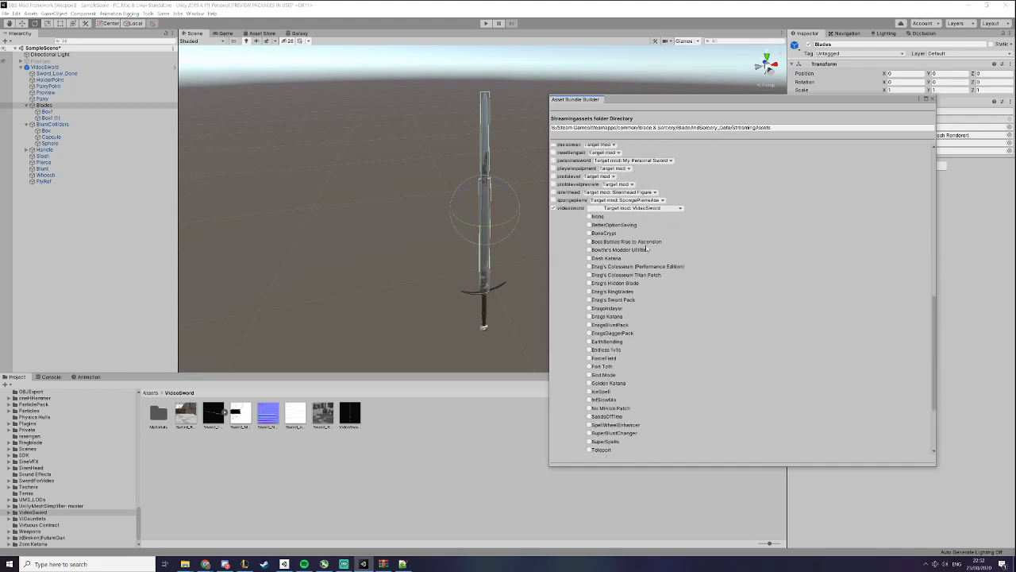
{"action": "scroll", "coordinate": [648, 244], "scroll_direction": "down", "scroll_amount": 2}
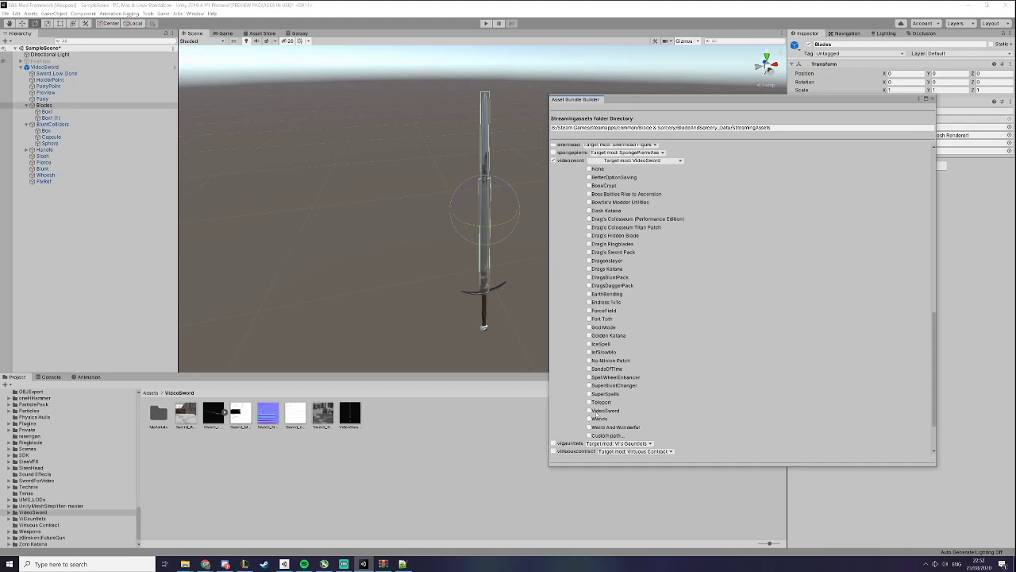
{"action": "left_click", "coordinate": [595, 412]}
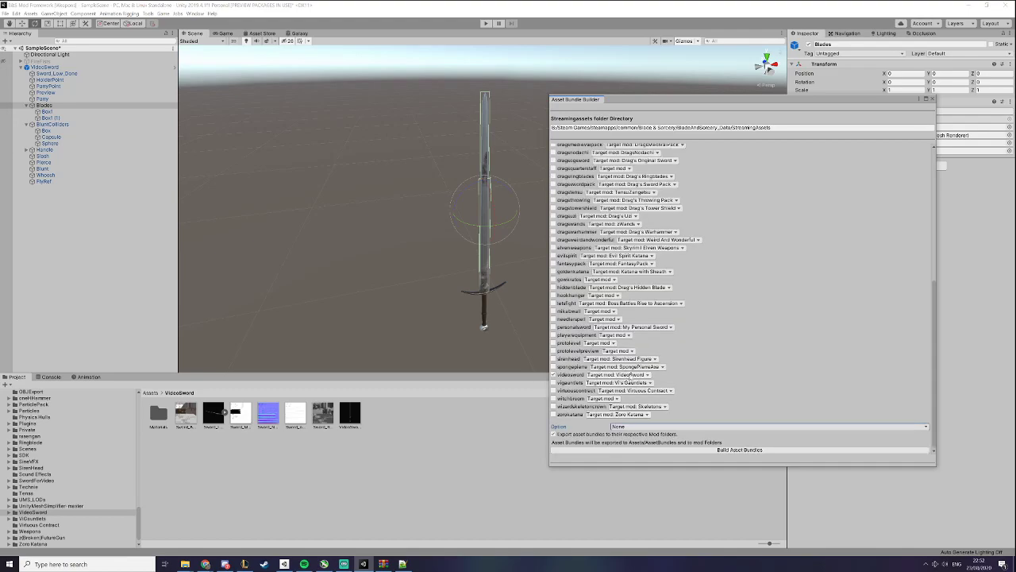
{"action": "left_click", "coordinate": [669, 450]}
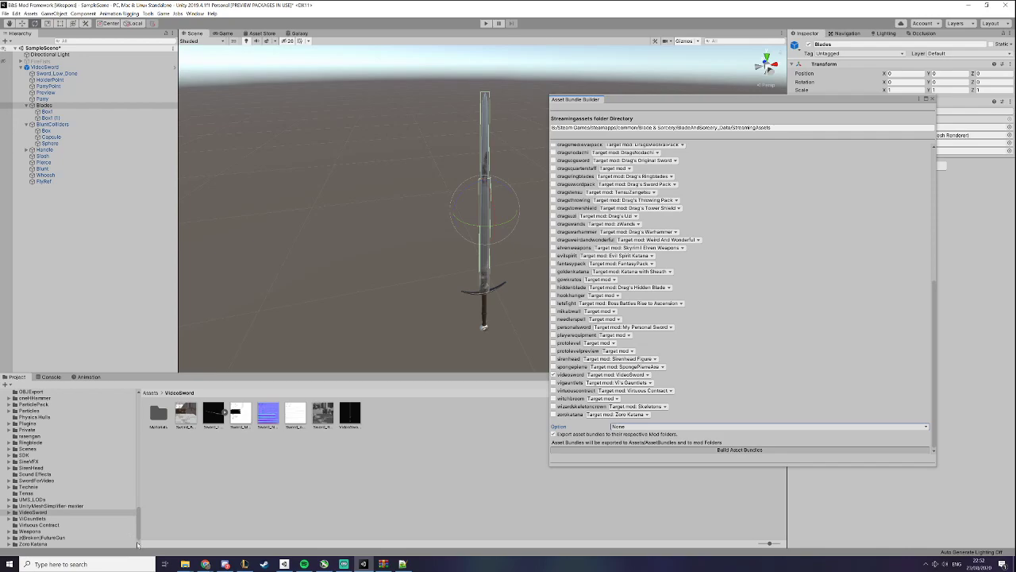
Switch to File Explorer and bring the game's StreamingAssets\VideoSword folder window into view
{"action": "left_click", "coordinate": [179, 551]}
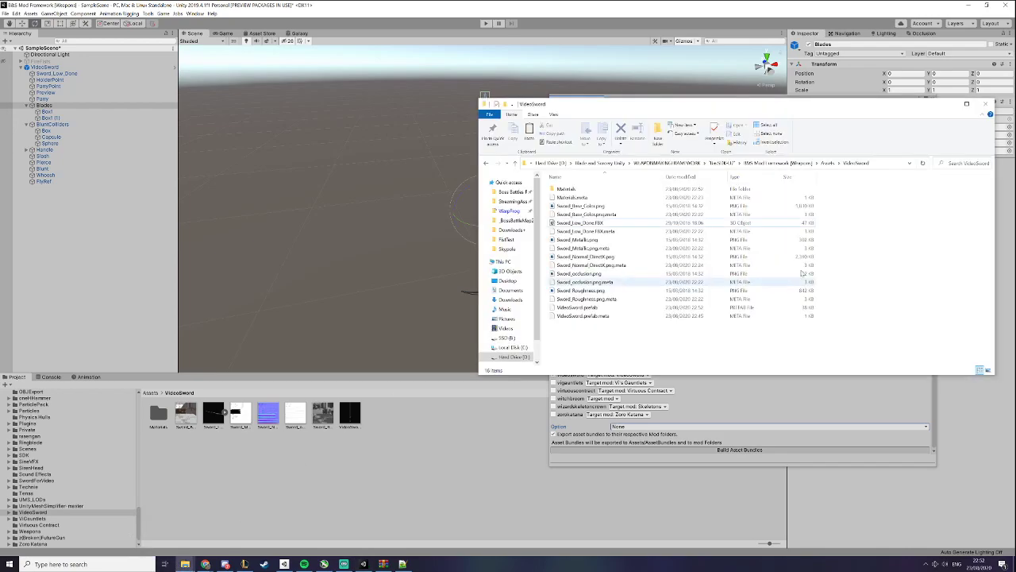
{"action": "left_click", "coordinate": [188, 564]}
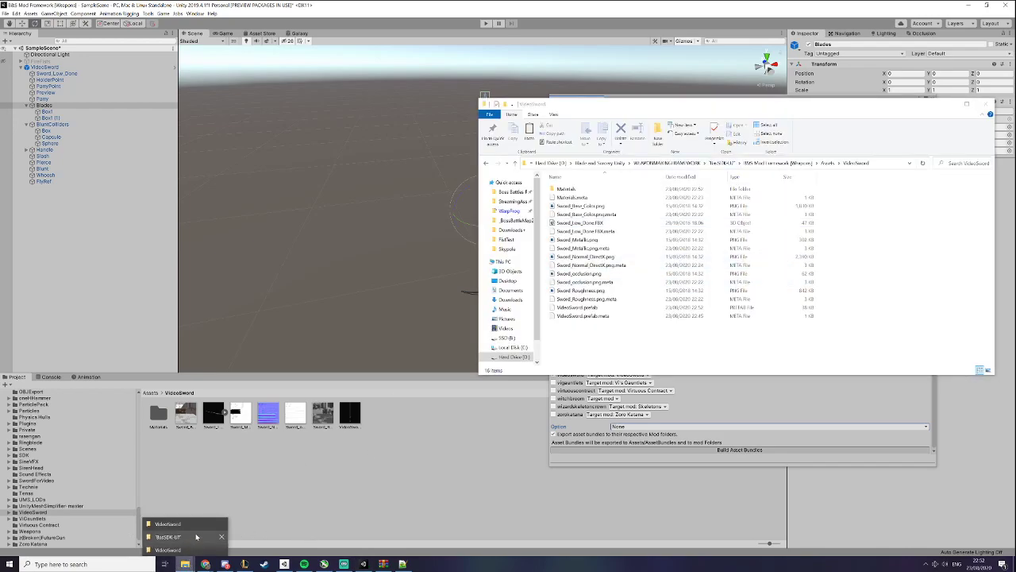
{"action": "left_click", "coordinate": [196, 537]}
{"action": "left_click_drag", "start_coordinate": [690, 91], "coordinate": [477, 125]}
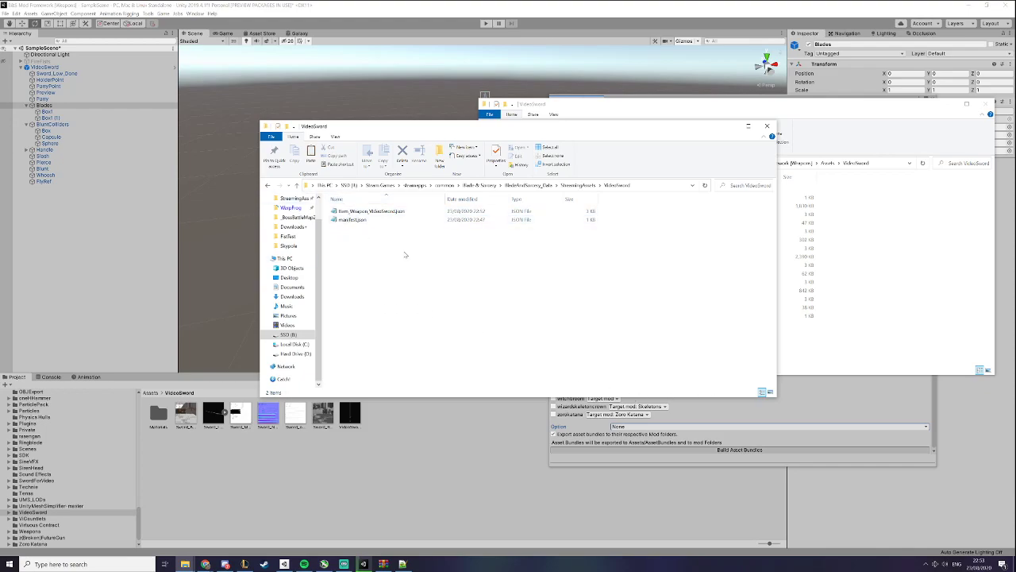
Inspect the assets file in the DragsDaggerPack mod folder as an example, and return to the VideoSword mod folder
{"action": "left_click", "coordinate": [579, 186]}
{"action": "double_click", "coordinate": [410, 249]}
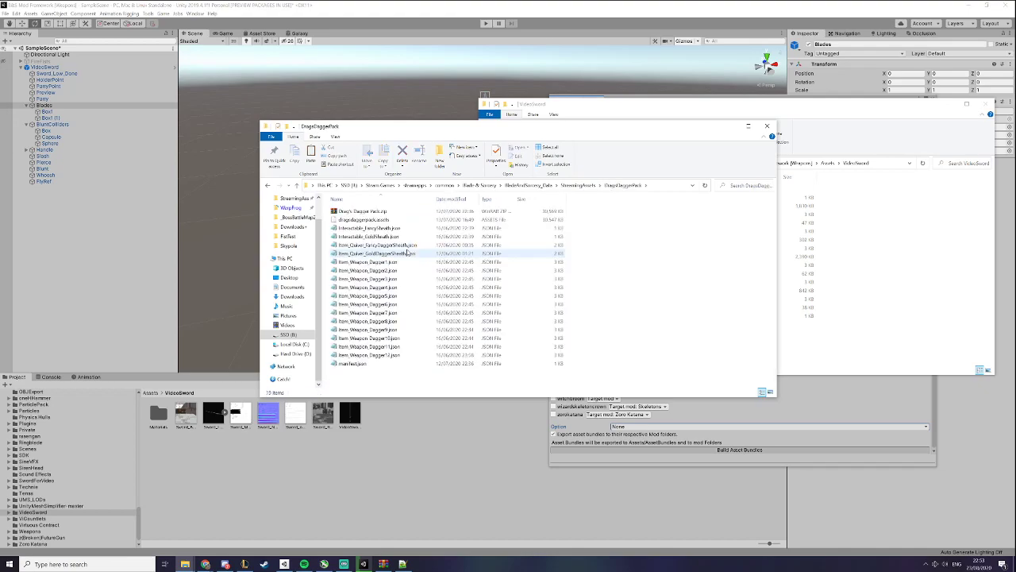
{"action": "left_click", "coordinate": [373, 219]}
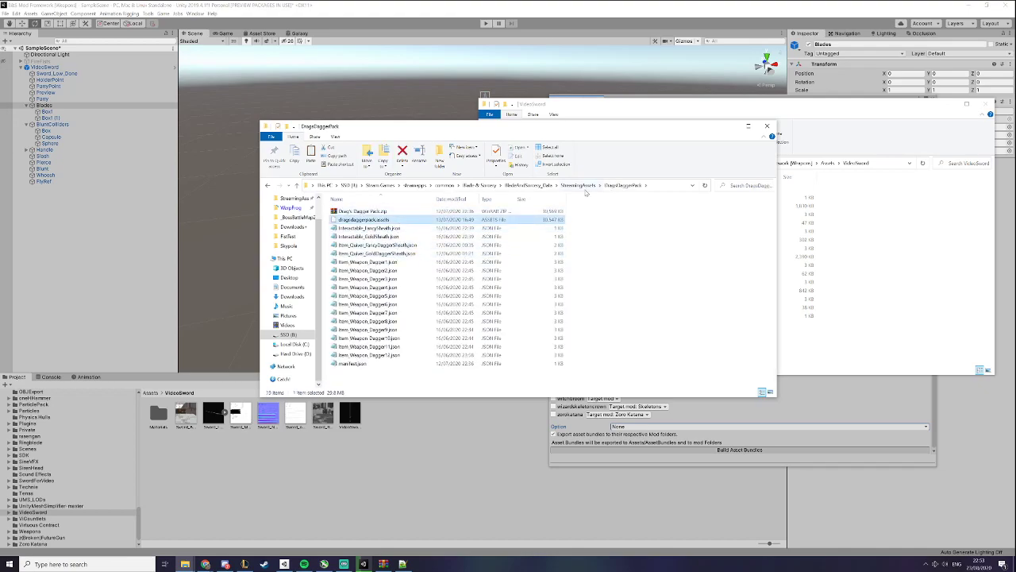
{"action": "left_click", "coordinate": [584, 187]}
{"action": "double_click", "coordinate": [375, 342]}
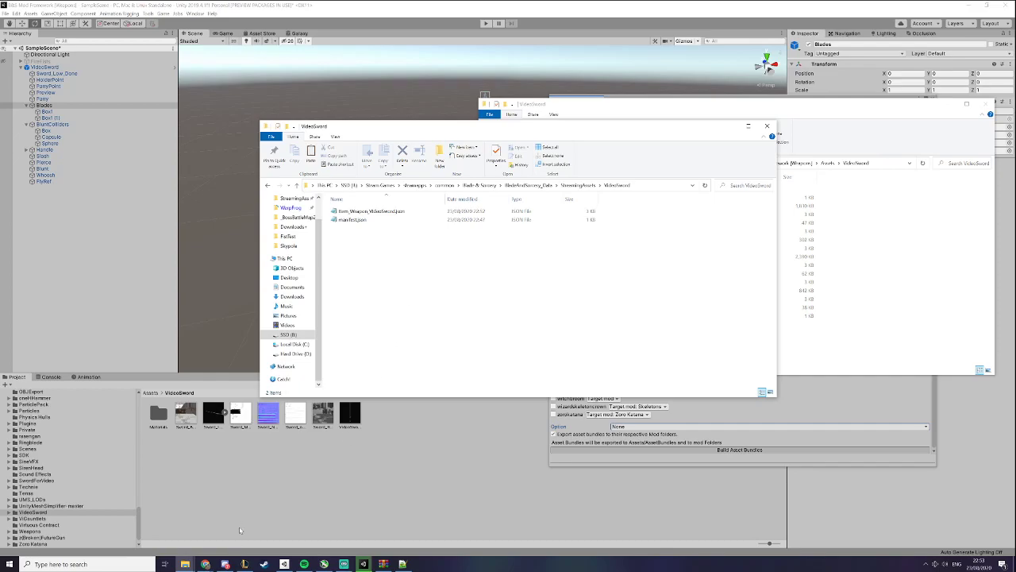
Switch to Discord and read the recent messages in the mod-help and mod-discussion channels while the bundle builds
{"action": "left_click", "coordinate": [225, 563]}
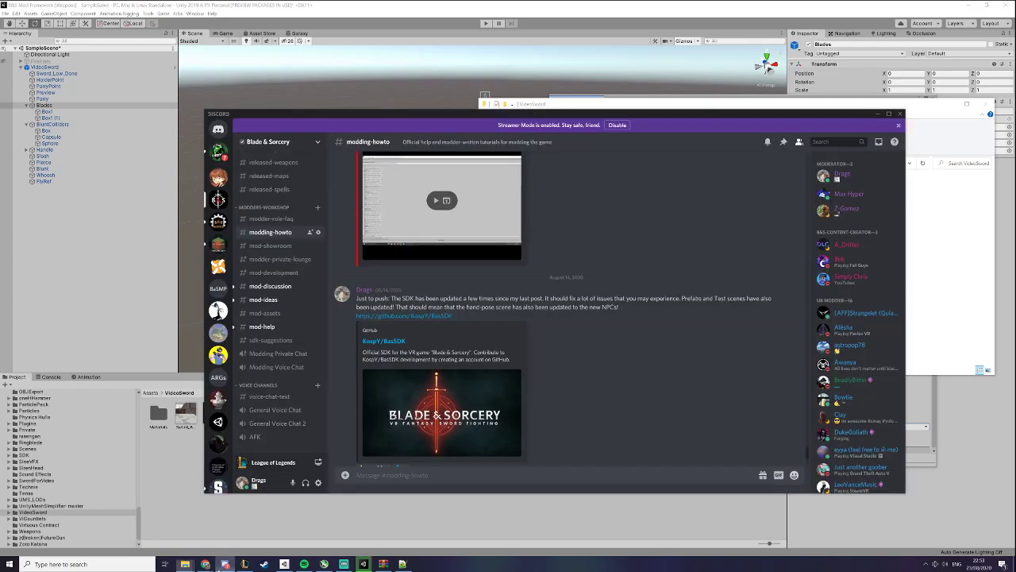
{"action": "left_click", "coordinate": [263, 326]}
{"action": "scroll", "coordinate": [445, 306], "scroll_direction": "down", "scroll_amount": 10}
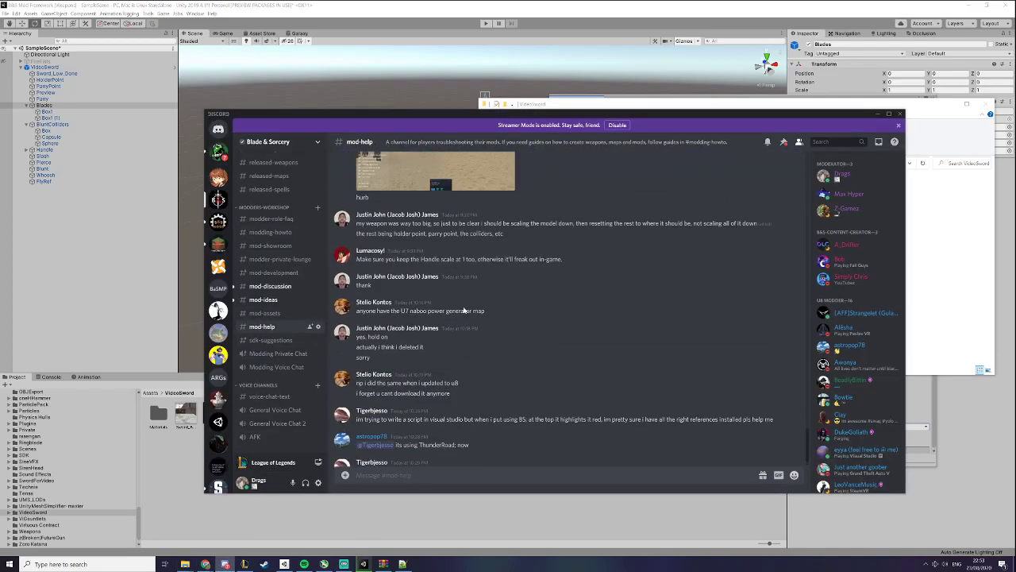
{"action": "scroll", "coordinate": [464, 317], "scroll_direction": "down", "scroll_amount": 10}
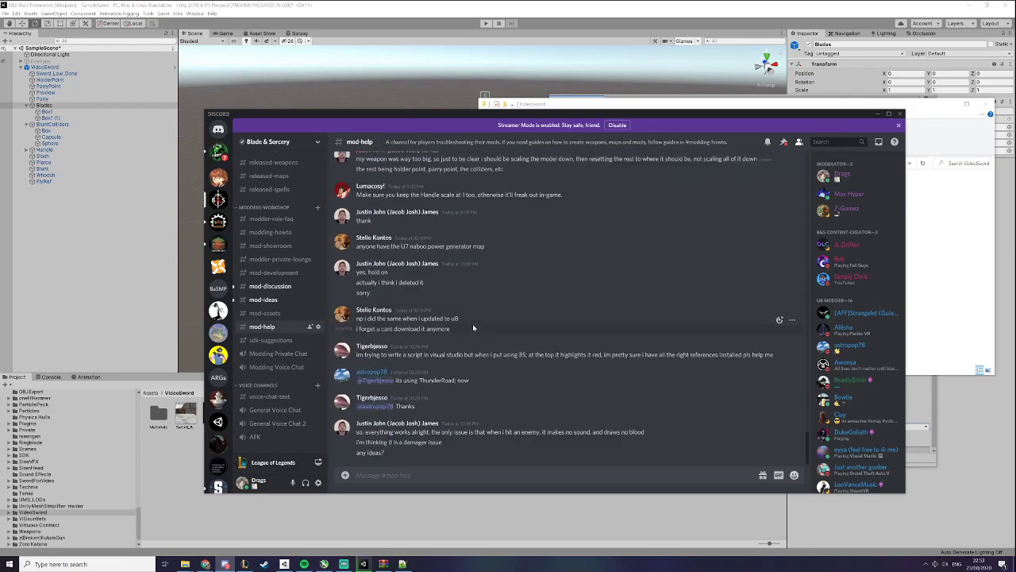
{"action": "left_click", "coordinate": [270, 286]}
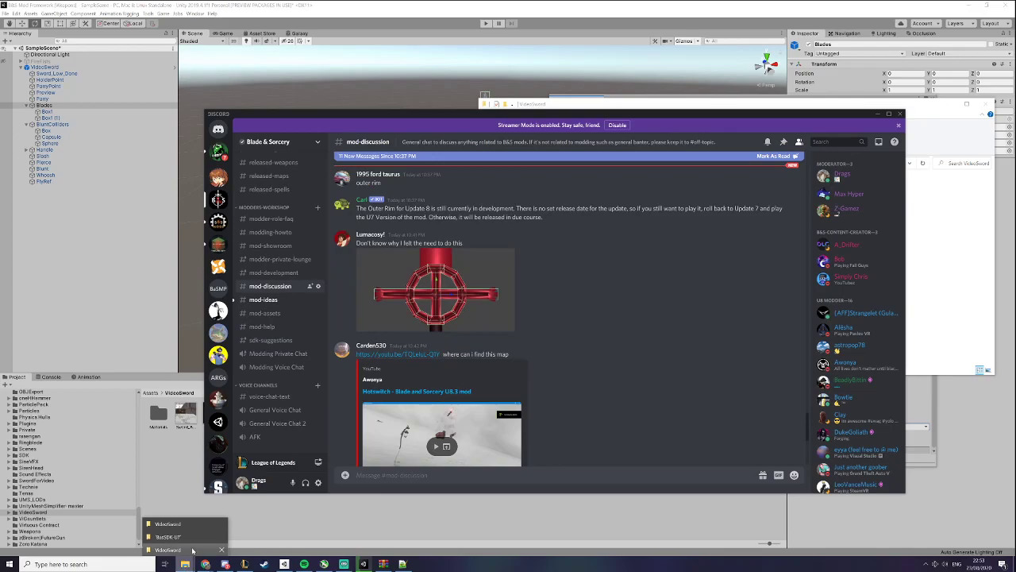
Bring up the Unity project's Assets\VideoSword folder window in File Explorer and close it
{"action": "left_click", "coordinate": [185, 550]}
{"action": "left_click_drag", "start_coordinate": [689, 111], "coordinate": [440, 148]}
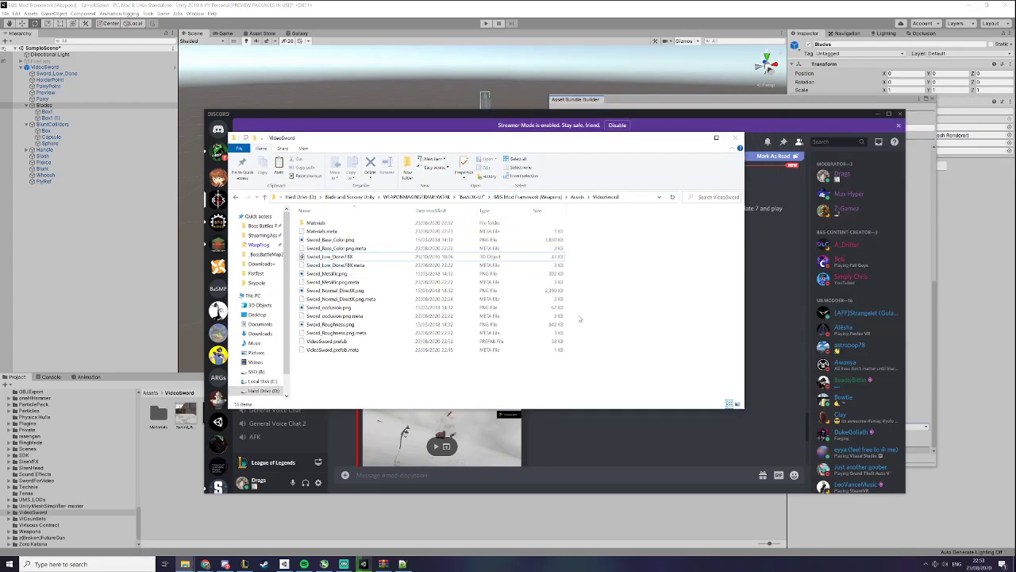
{"action": "mouse_move", "coordinate": [186, 565]}
{"action": "left_click", "coordinate": [168, 550]}
{"action": "left_click", "coordinate": [737, 139]}
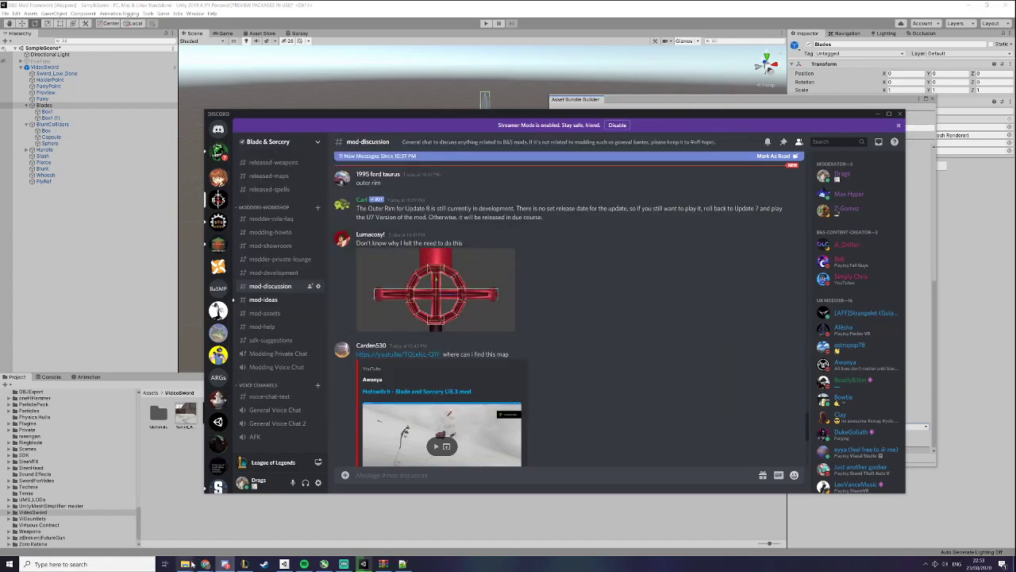
Bring up the game's StreamingAssets\VideoSword folder and select the exported videosword.assets file
{"action": "mouse_move", "coordinate": [186, 563]}
{"action": "left_click", "coordinate": [183, 537]}
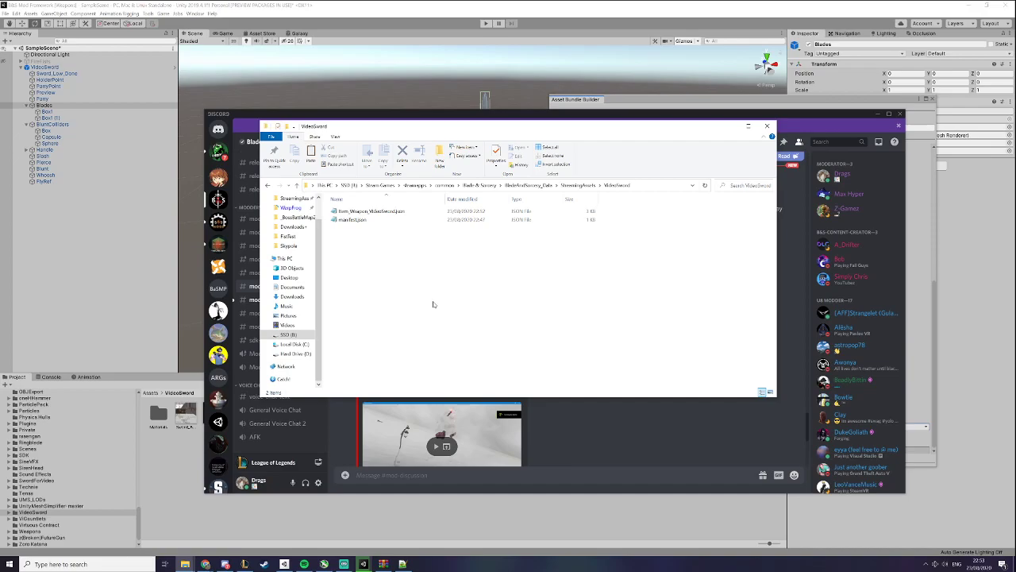
{"action": "left_click_drag", "start_coordinate": [350, 129], "coordinate": [305, 123]}
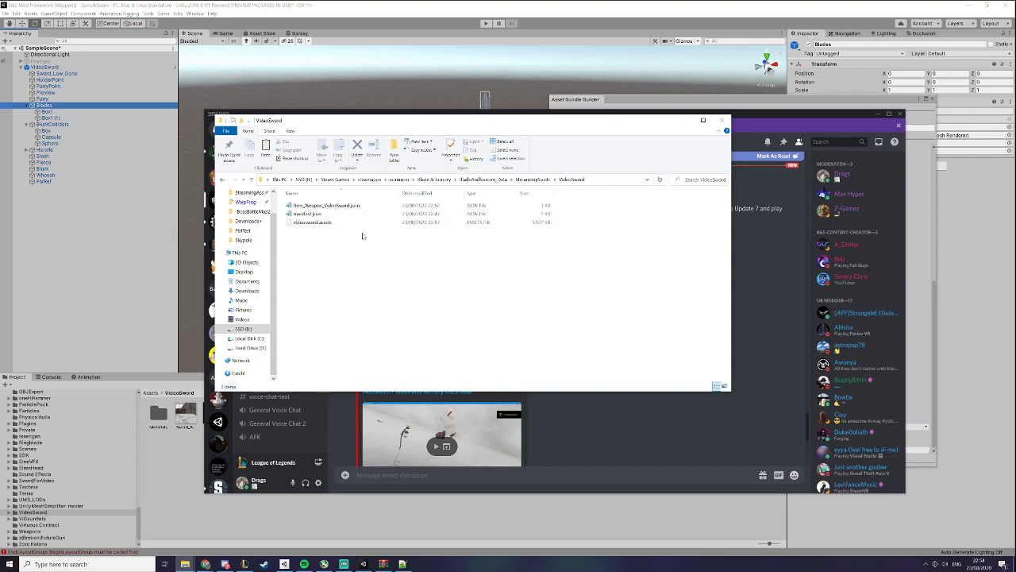
{"action": "left_click", "coordinate": [366, 223]}
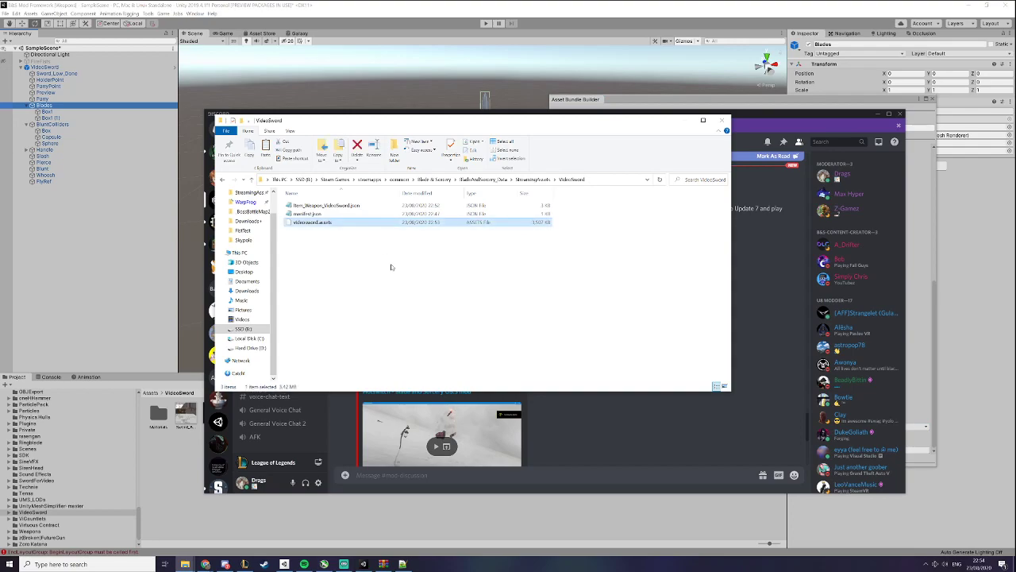